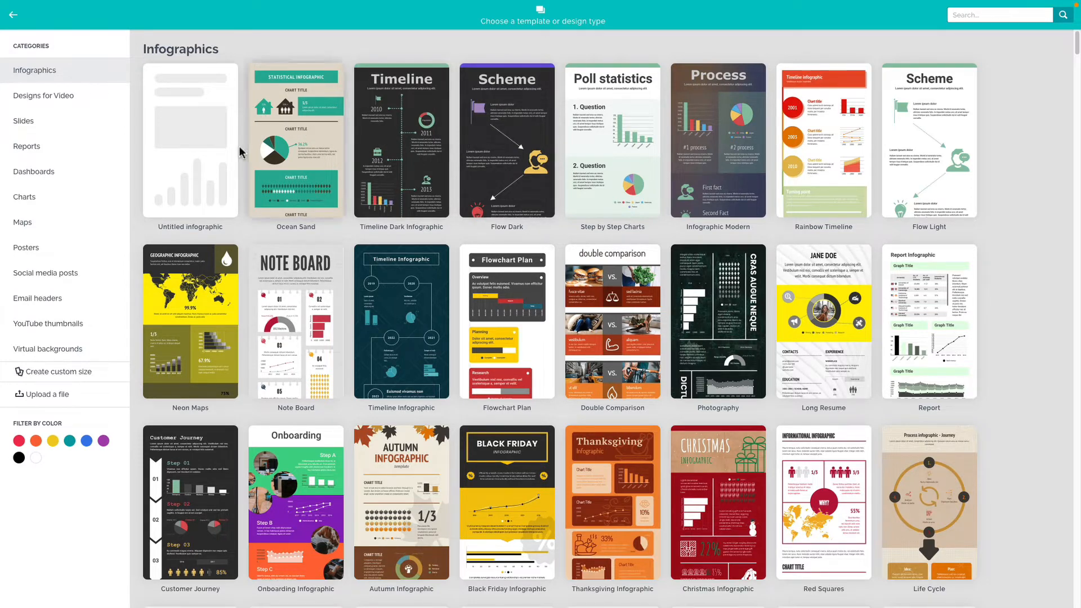
Create a blank design from the Untitled map template in the Maps category
click(91, 147)
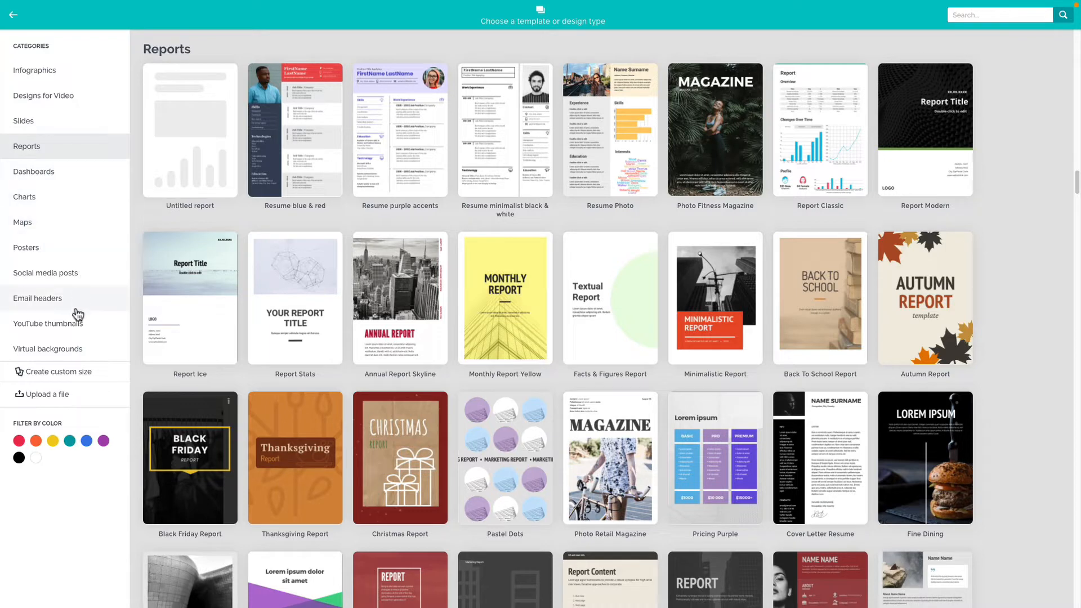
click(80, 228)
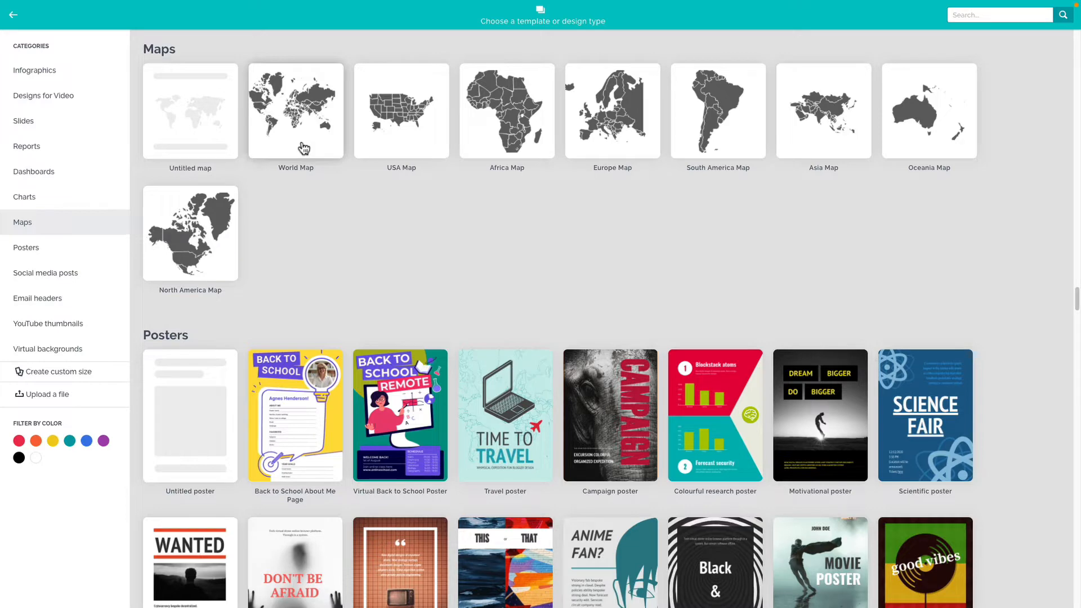
click(201, 137)
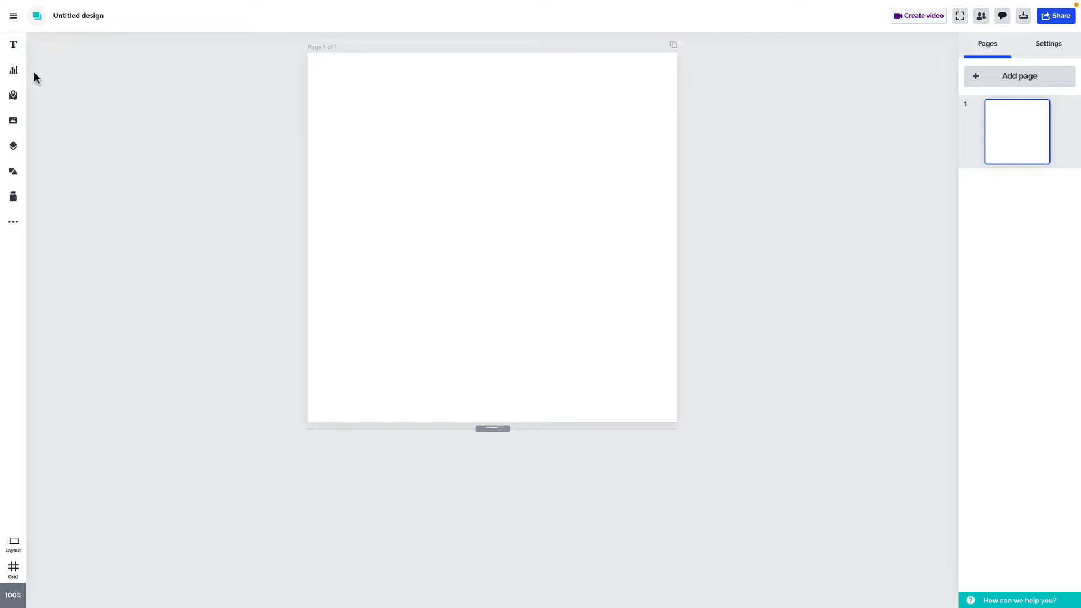
Open the map library, check its custom map upload option, and return to the ready-made maps
click(13, 95)
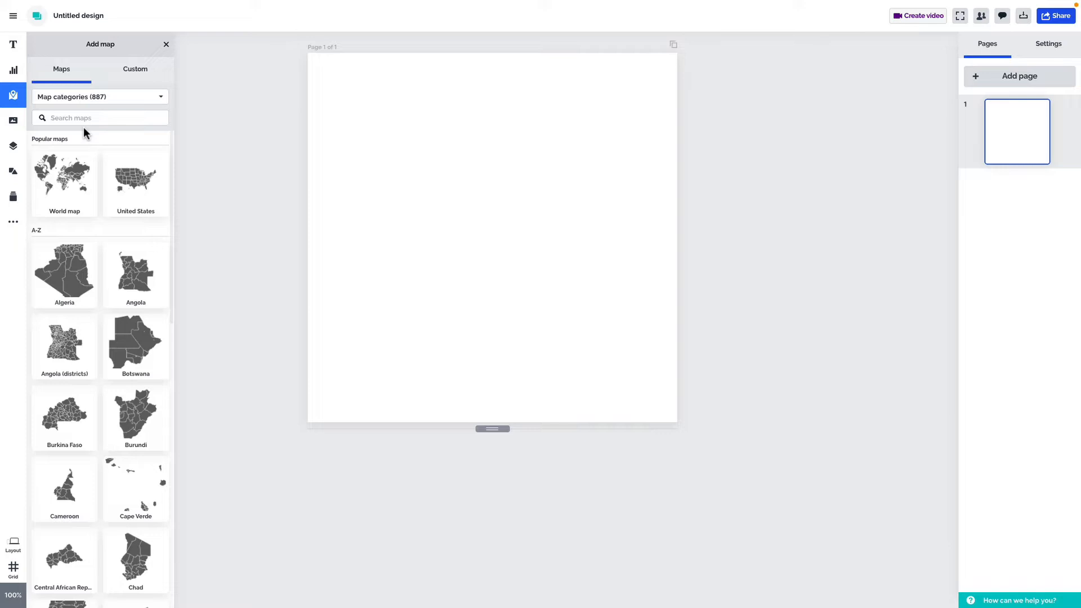
click(153, 81)
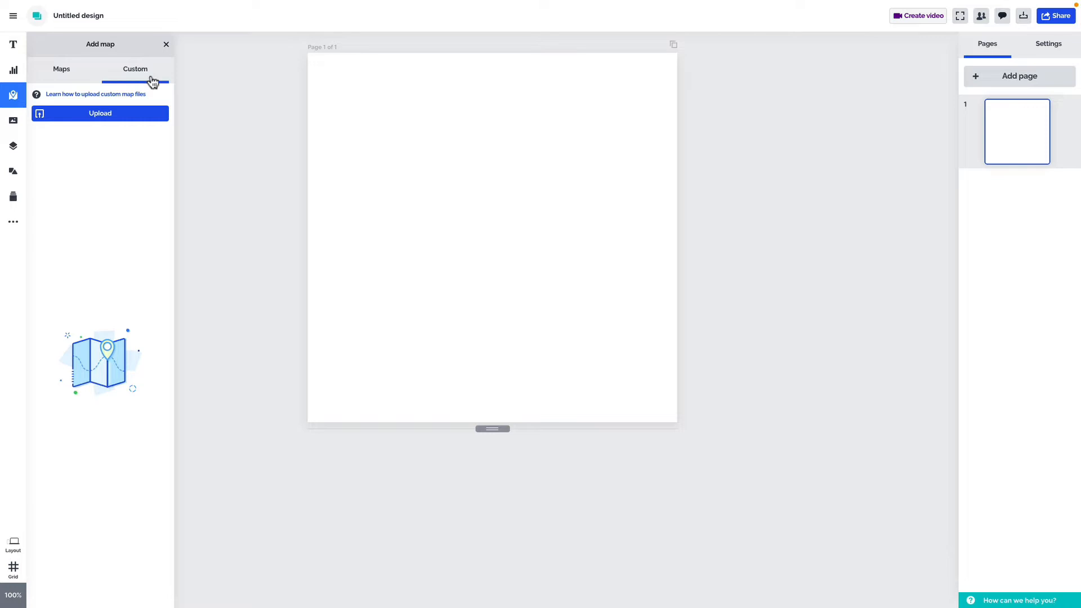
click(84, 80)
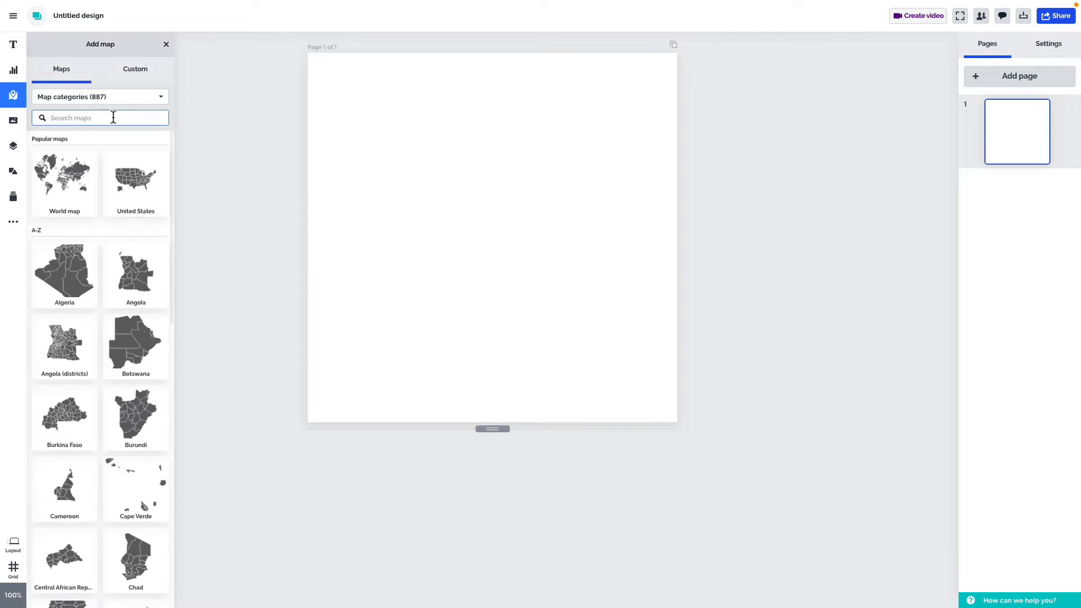
Search the map library for london, france and california in turn, clearing each search term
text(london)
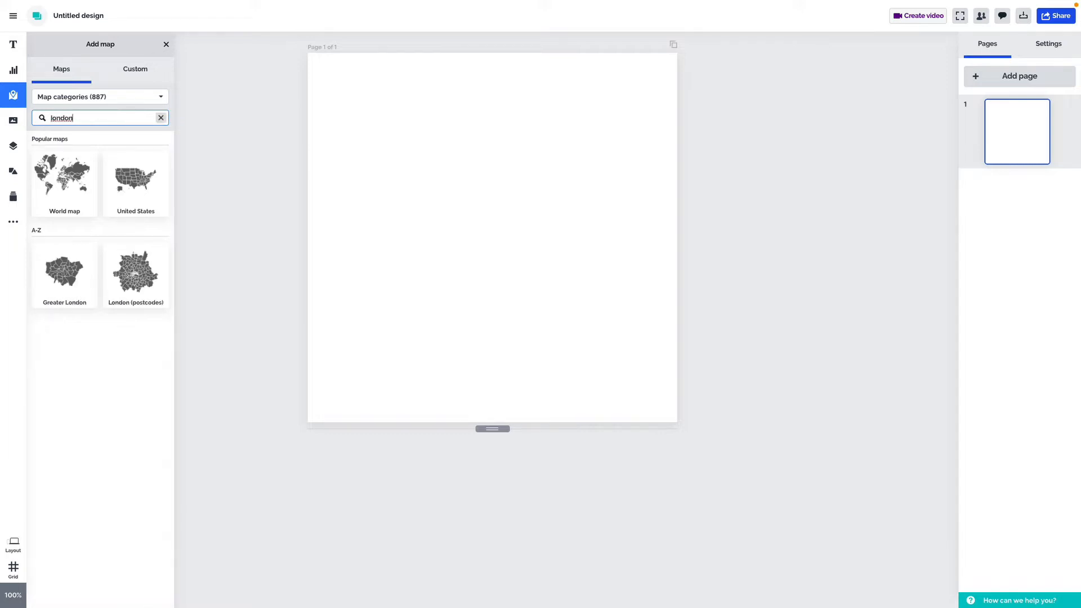
key(super+a)
key(BackSpace)
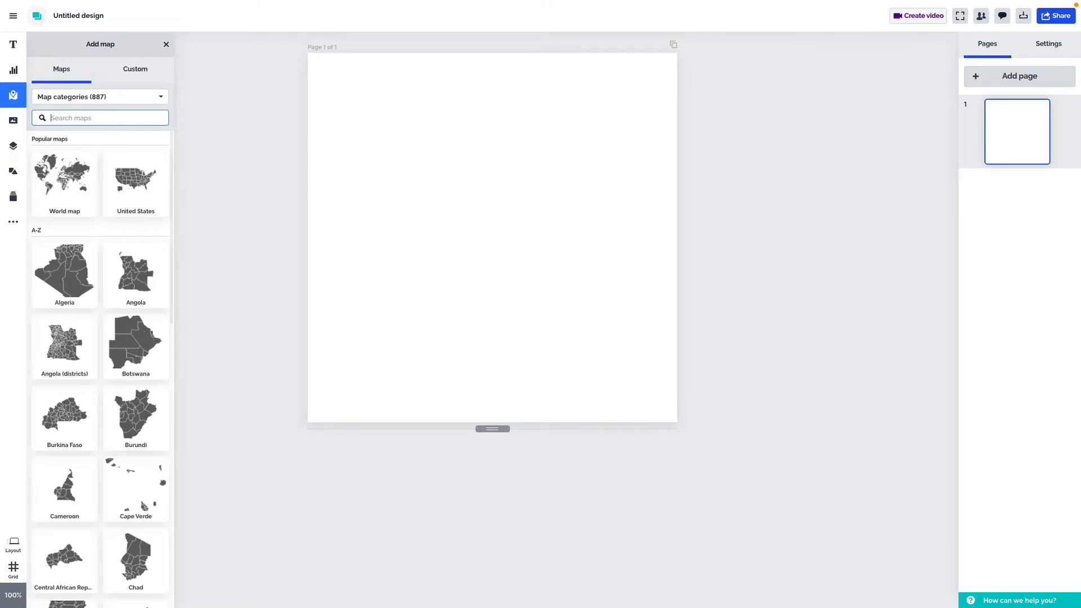
text(france)
key(super+a)
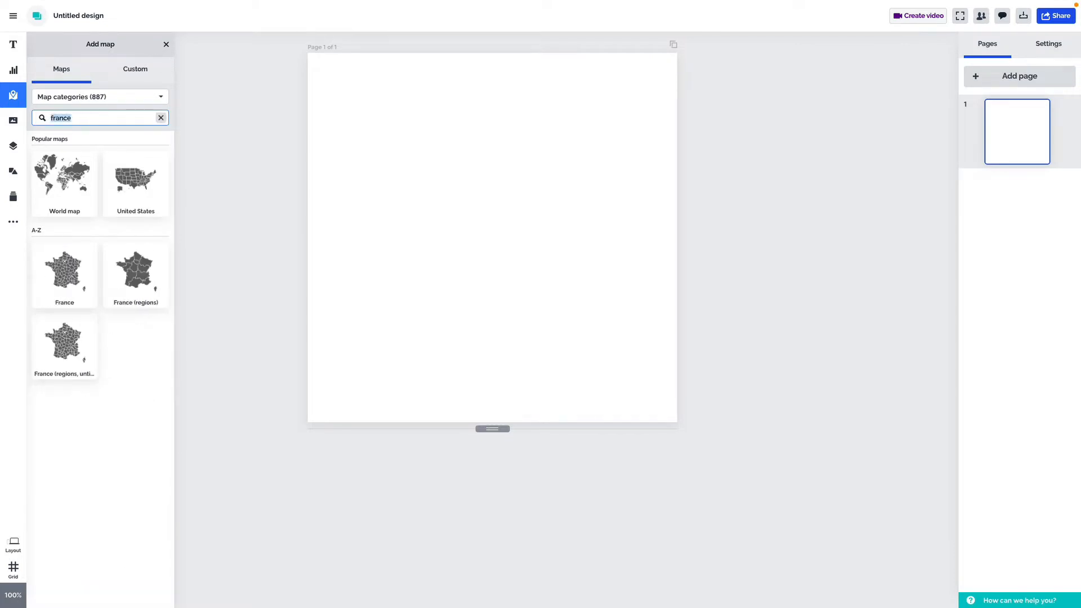
key(BackSpace)
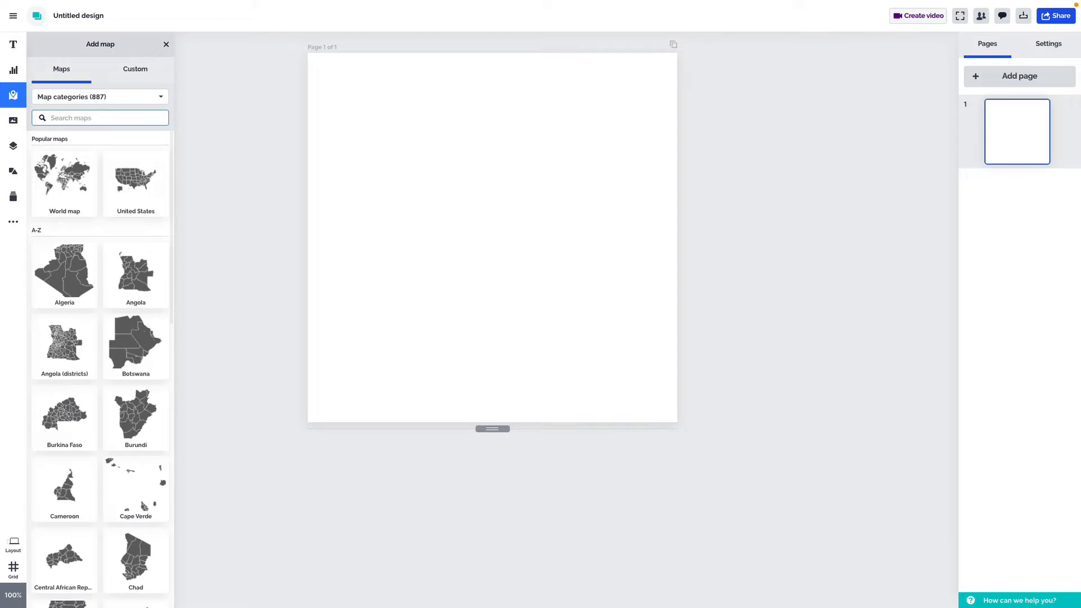
text(california)
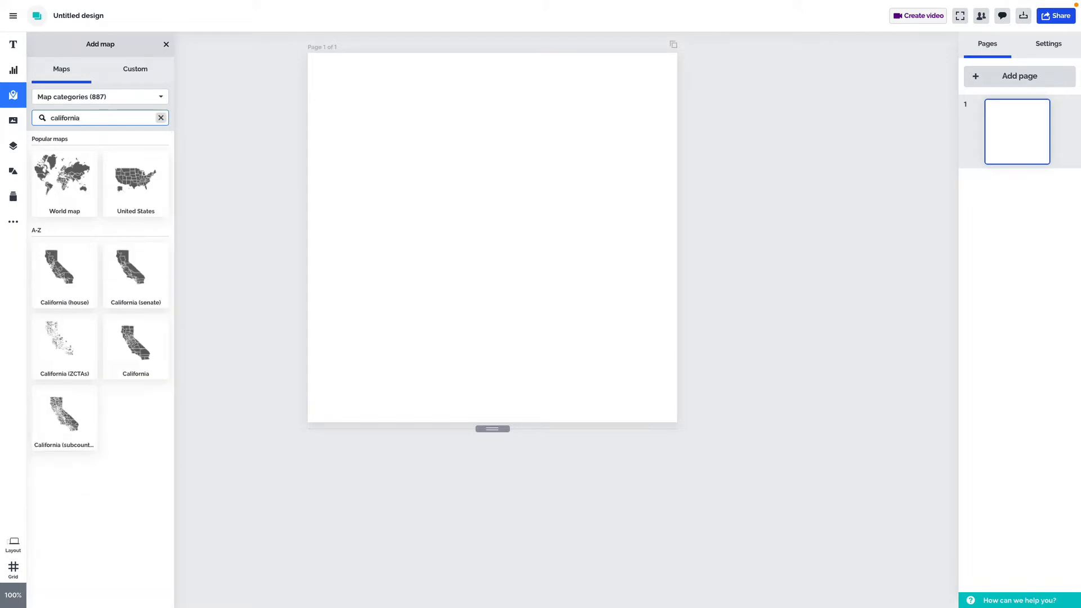
key(ctrl+a)
key(BackSpace)
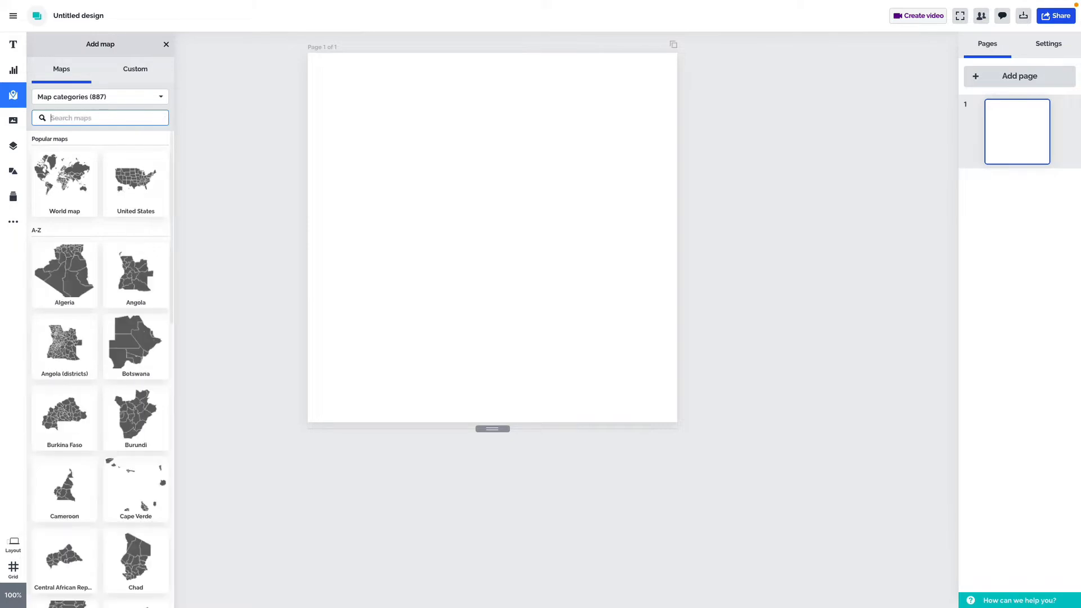
Check the list of map categories and insert the popular United States map onto the page
click(130, 98)
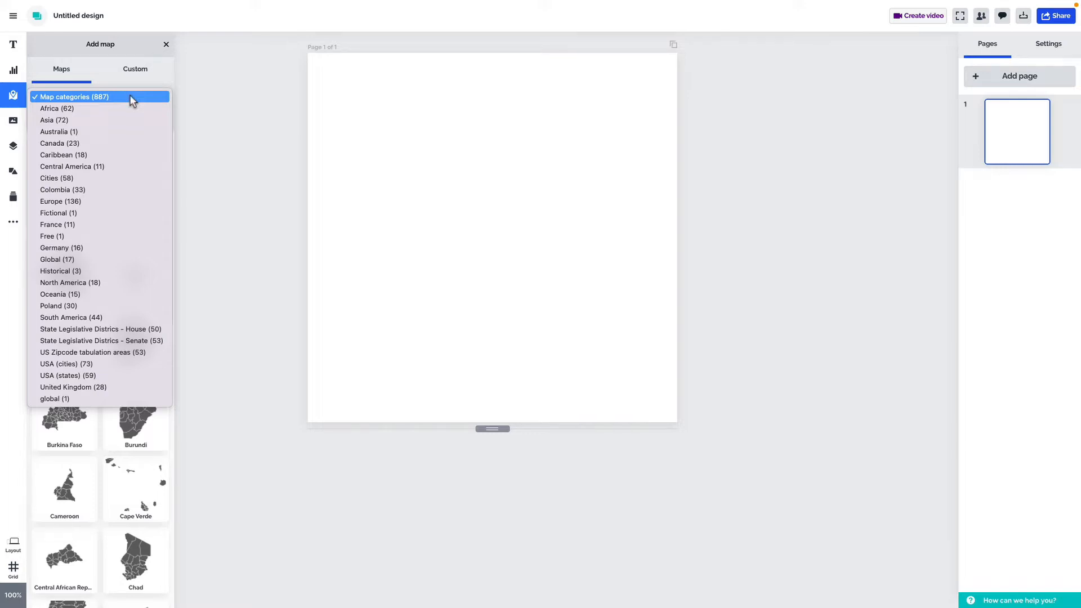
click(130, 97)
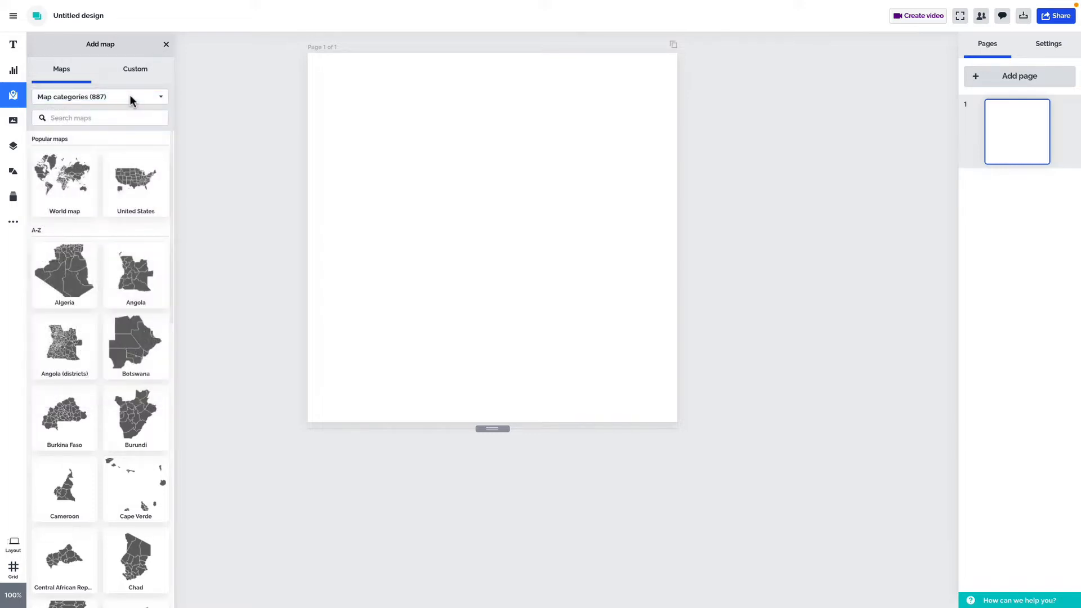
mouse_move(133, 158)
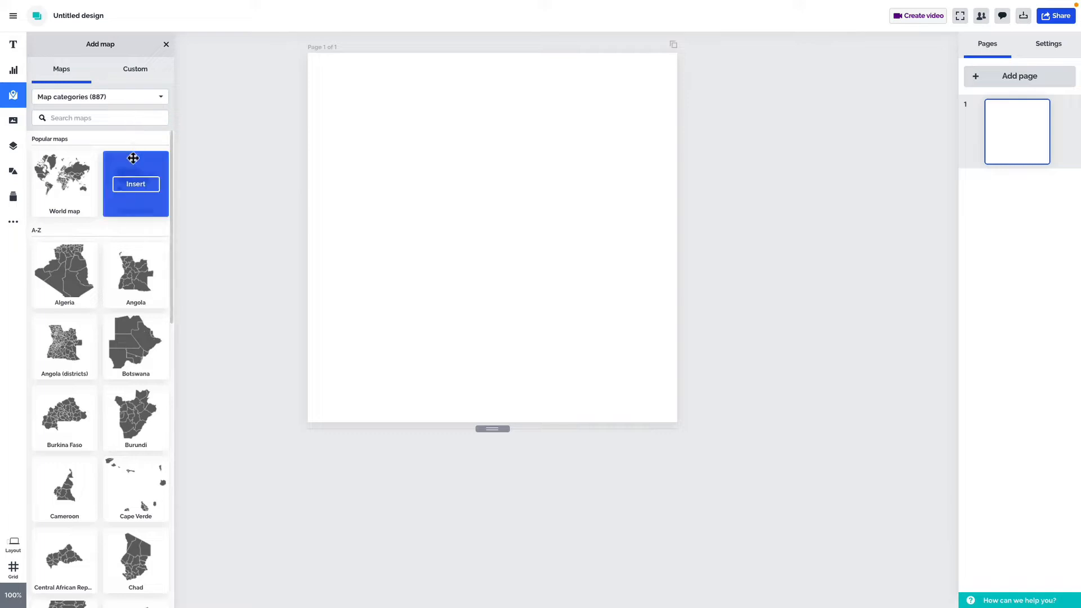
click(135, 201)
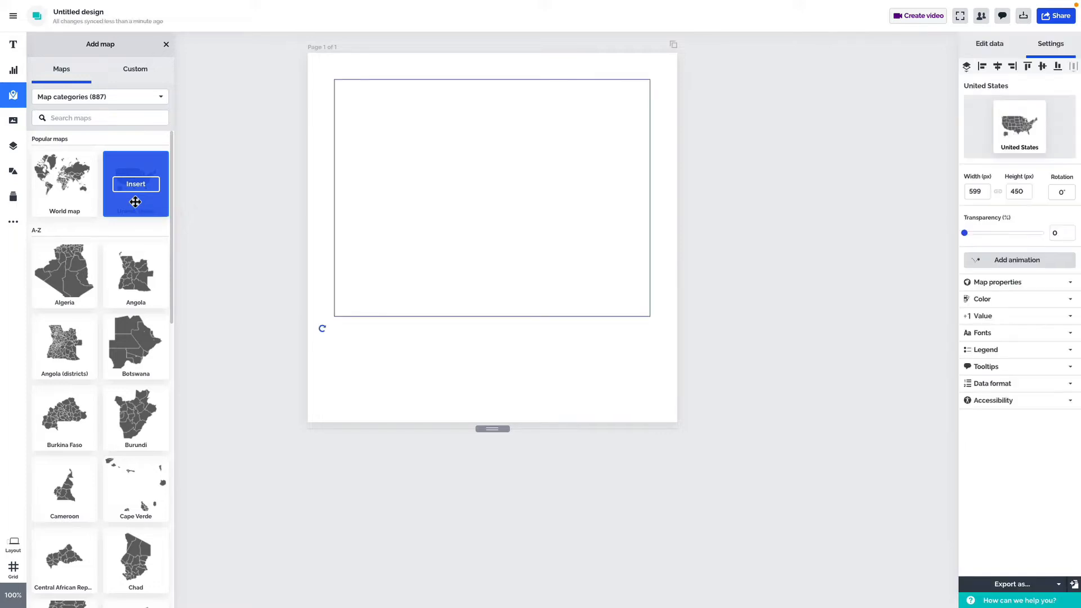
Enlarge the page in width and height to make it a wider landscape canvas around the map
click(476, 360)
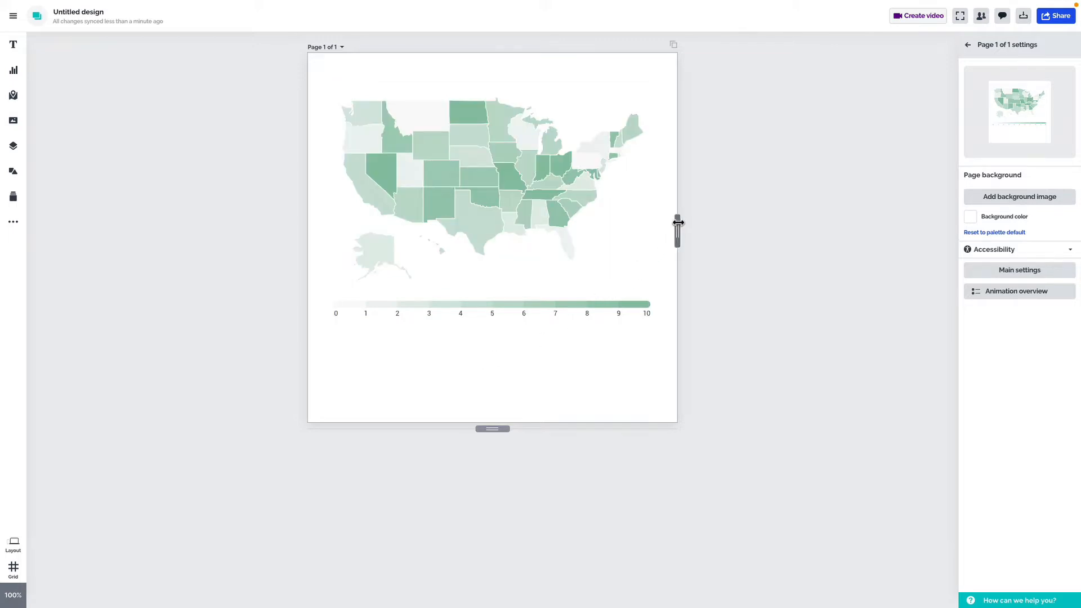
drag(677, 222, 929, 214)
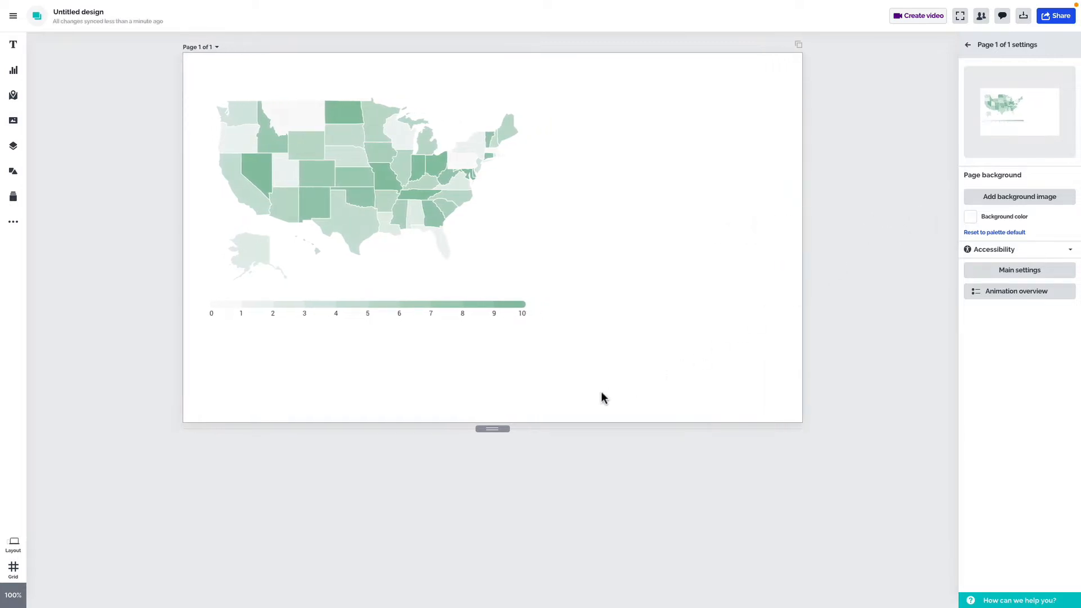
drag(493, 429, 498, 506)
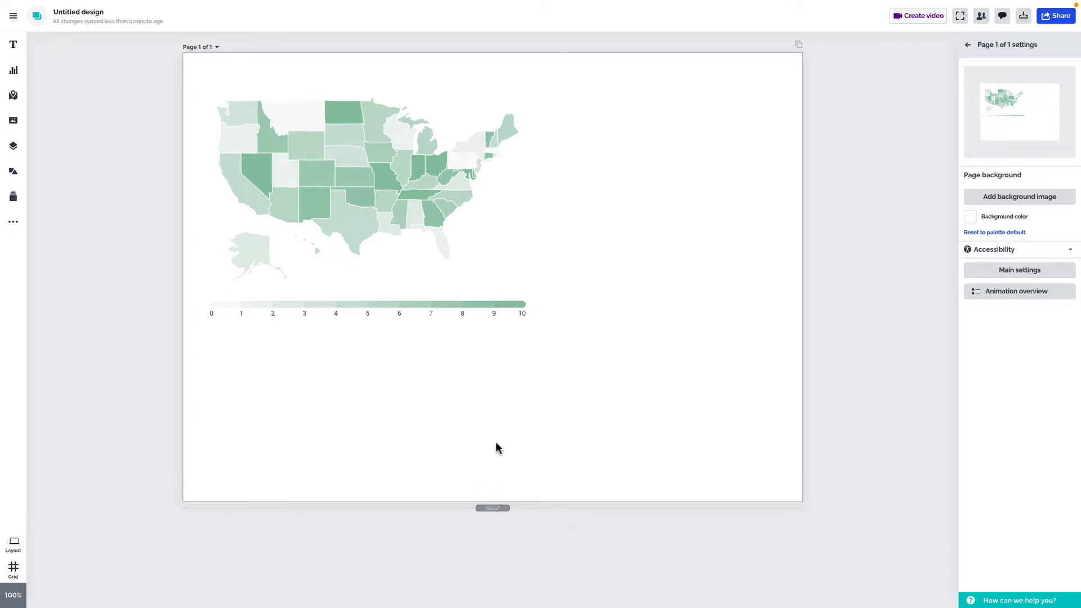
Enlarge the United States map to about 1074 by 758 px and shift it slightly upward on the page
click(521, 195)
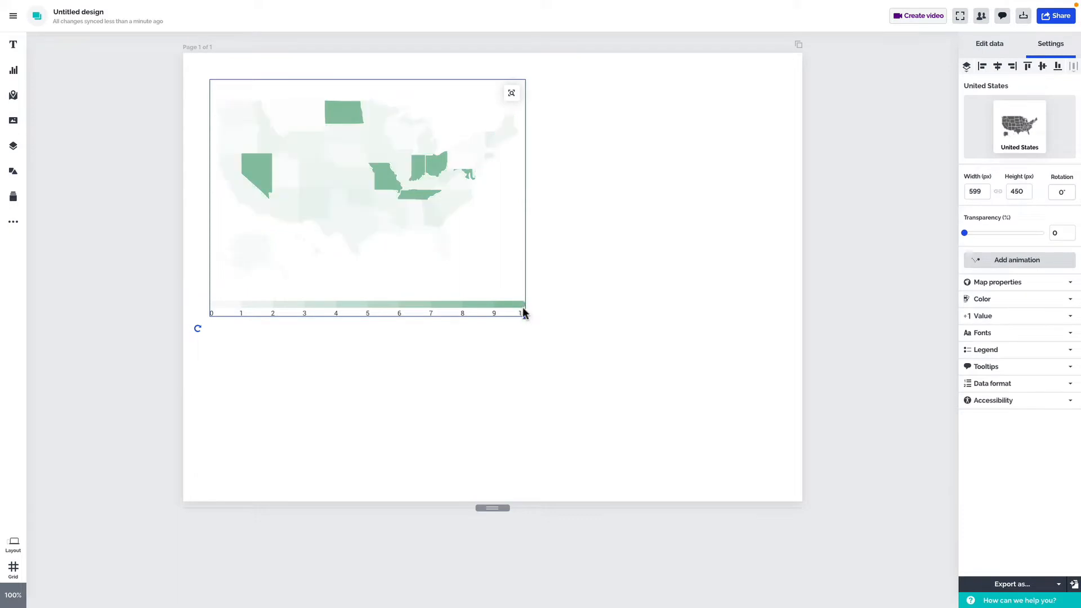
drag(524, 316, 777, 479)
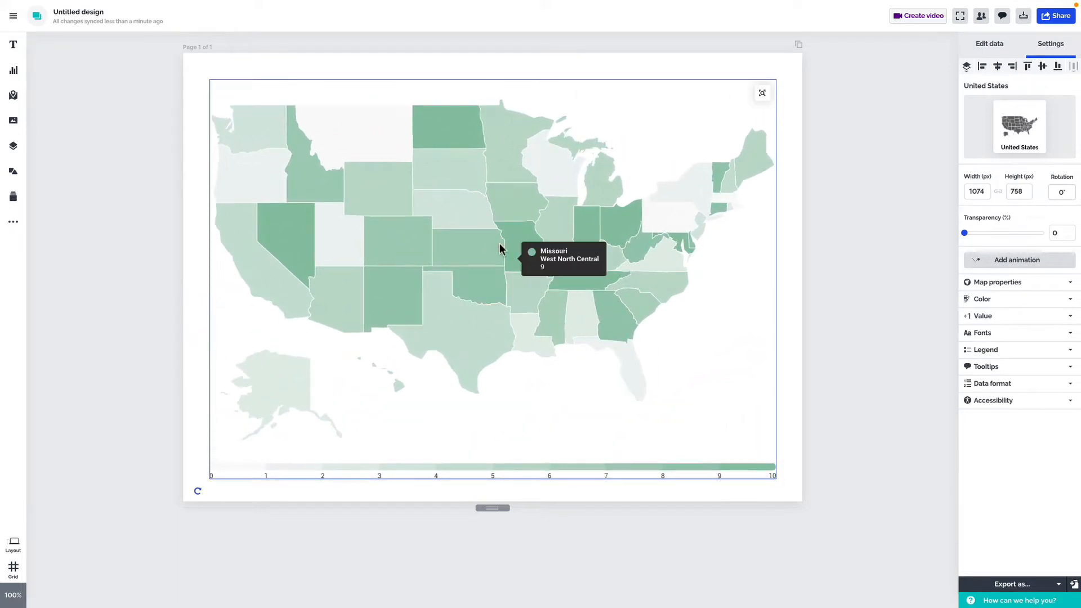
drag(500, 249, 490, 241)
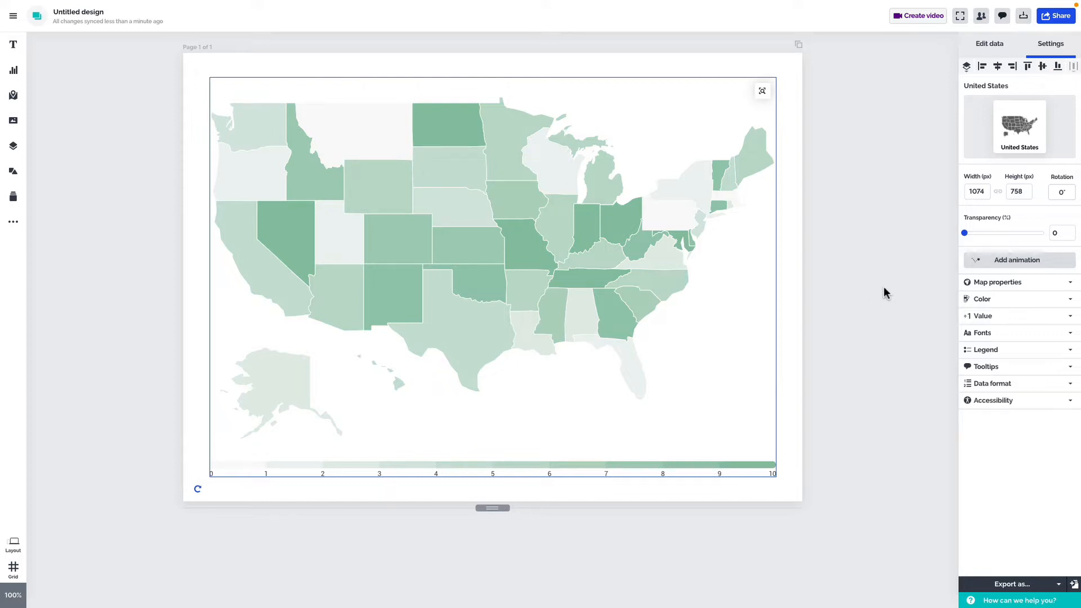
View the map types available in the United States map's properties without changing the type
click(1035, 287)
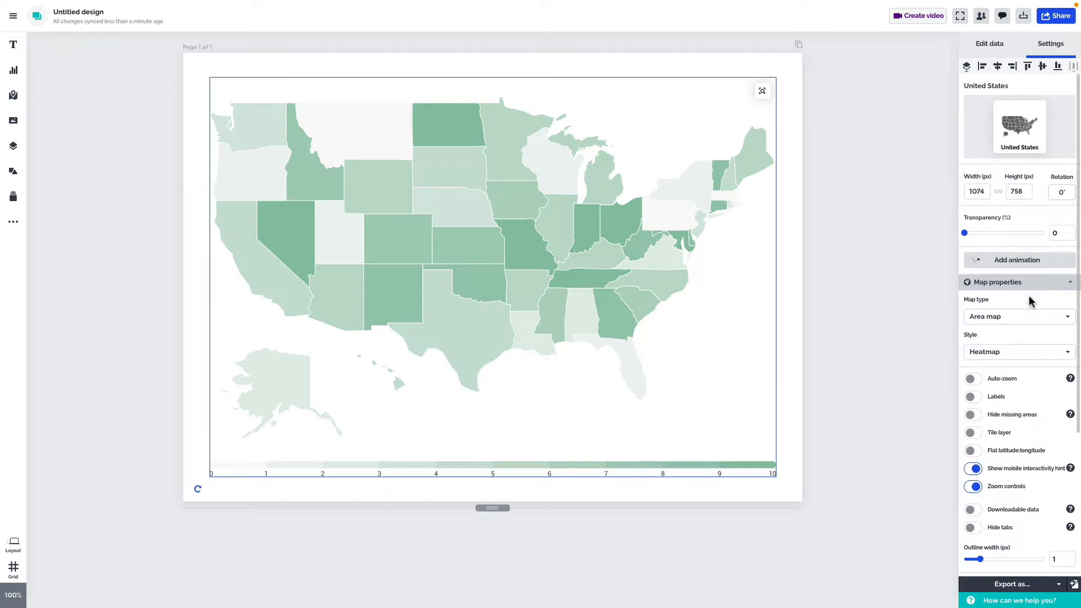
click(1023, 319)
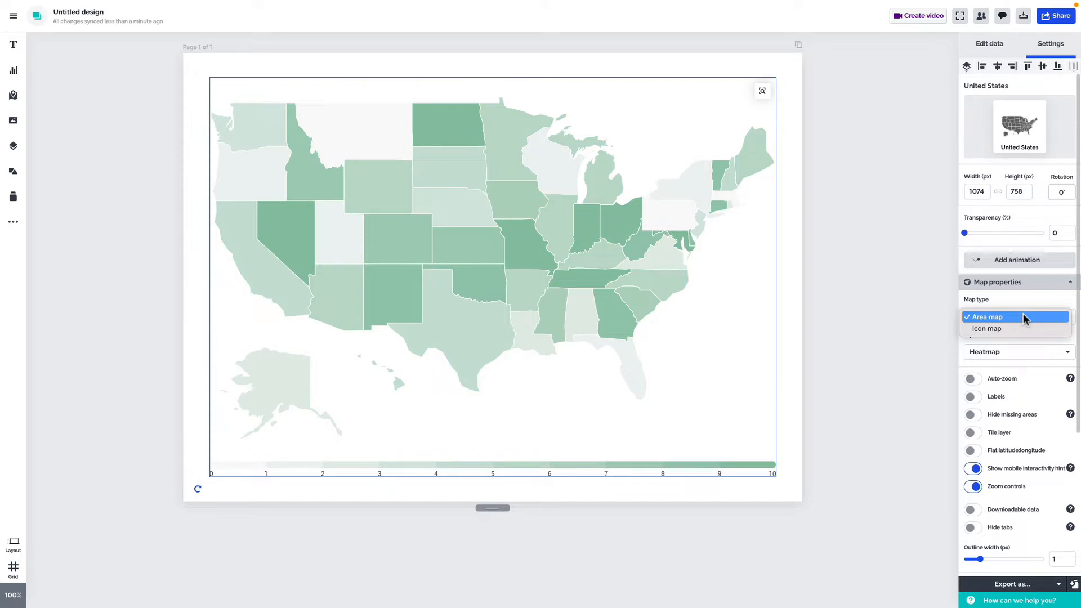
click(730, 336)
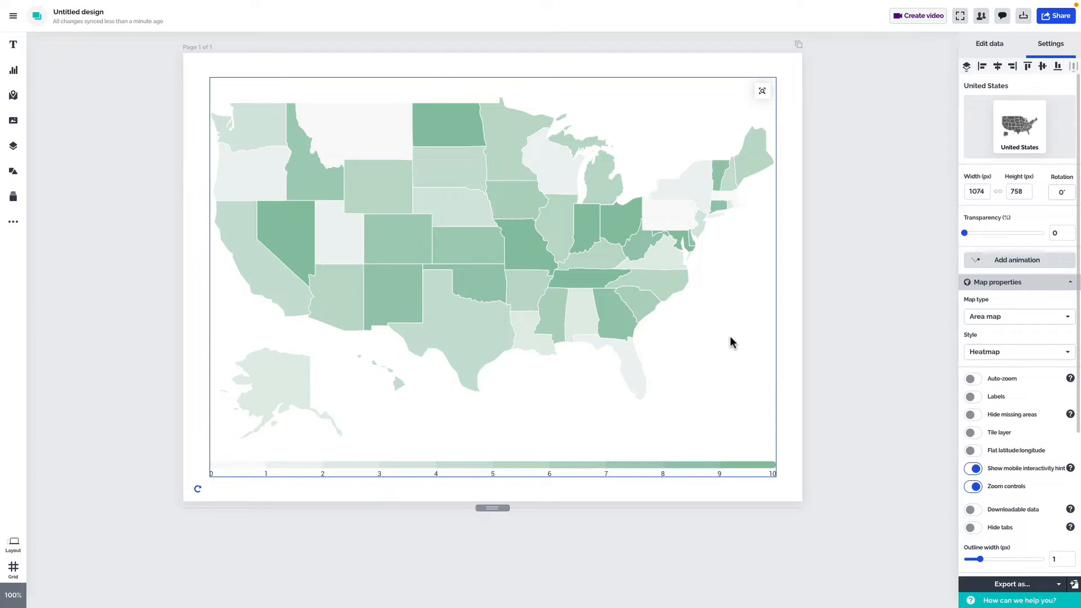
Open the map's data table and look through the listed states, values, groups and coordinates
double_click(731, 338)
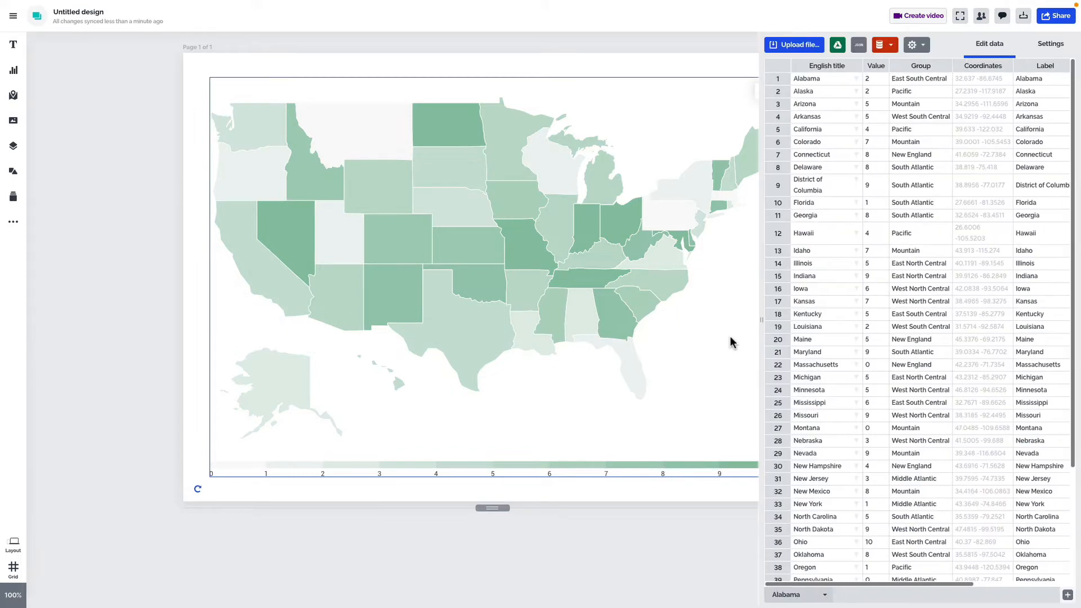
scroll(858, 164, down, 3)
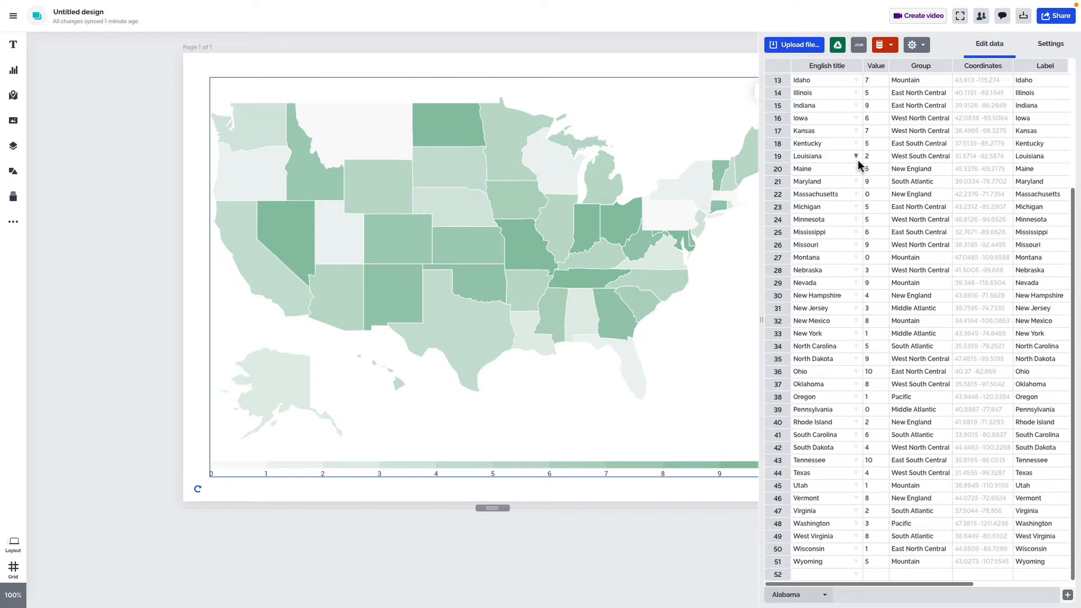
scroll(857, 159, up, 3)
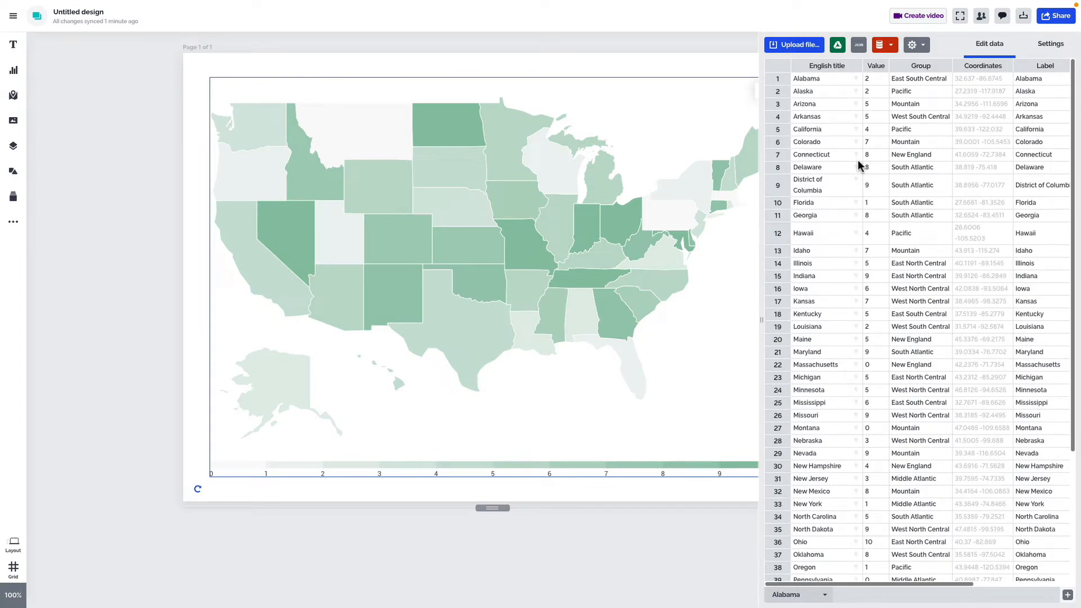
Change the United States map's type to Icon map
click(1050, 45)
click(1006, 282)
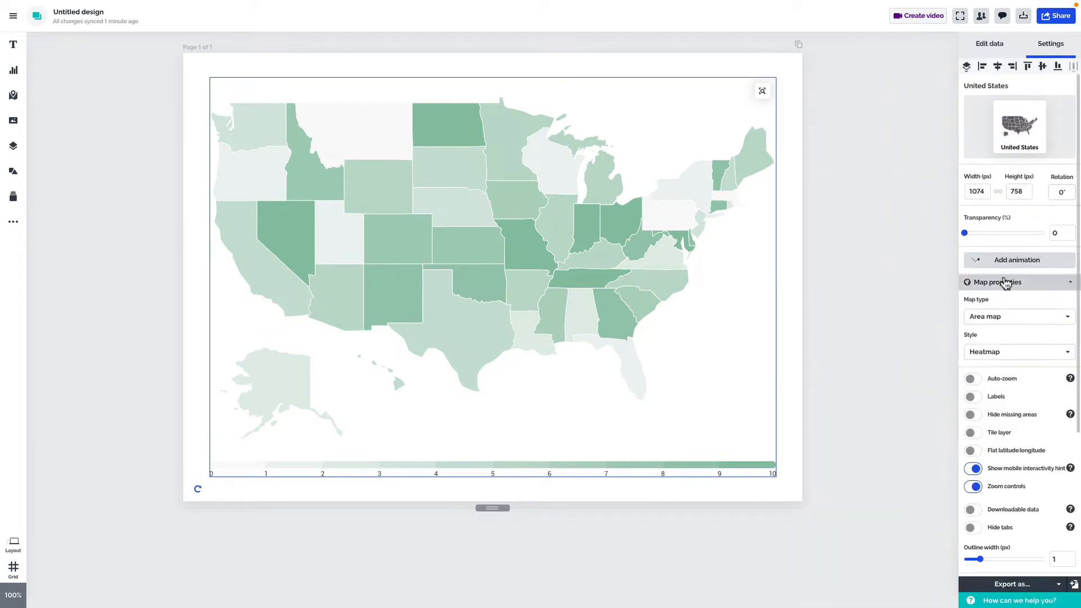
click(999, 318)
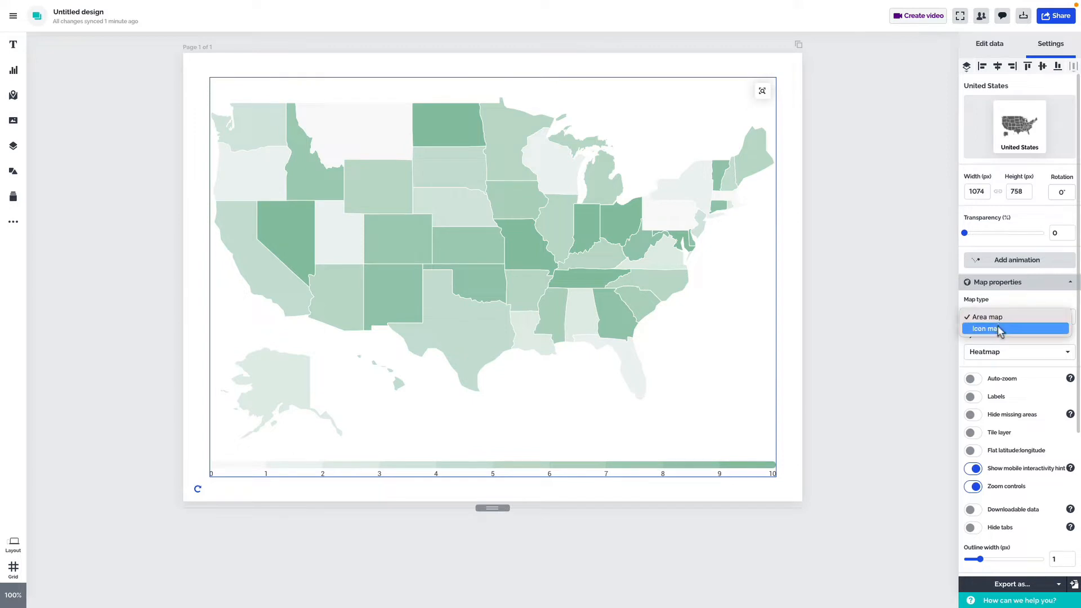
click(999, 330)
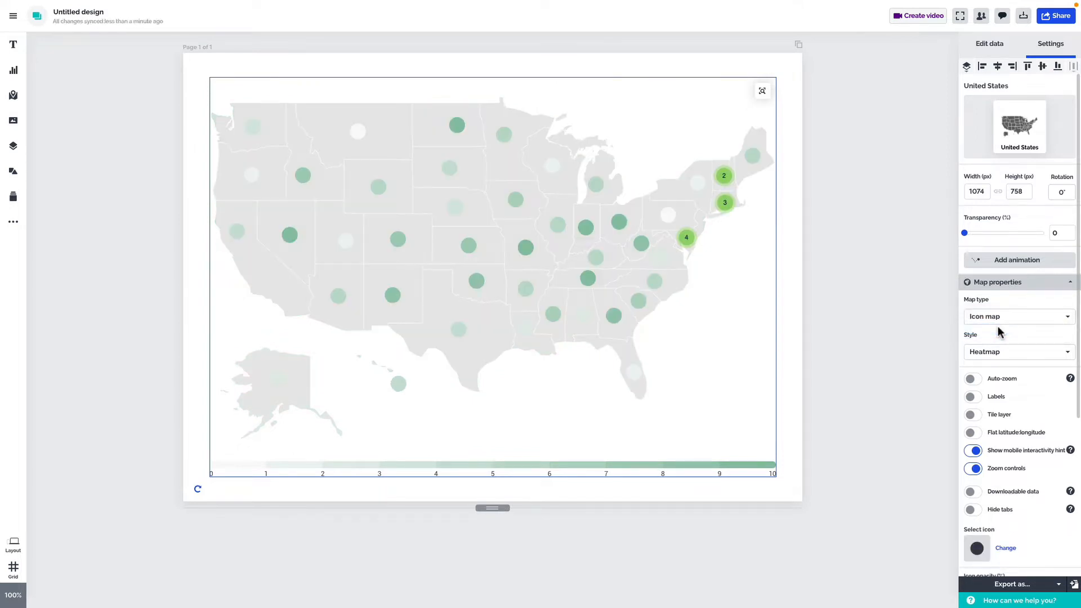
Delete all the default state data from the icon map's data table
click(993, 44)
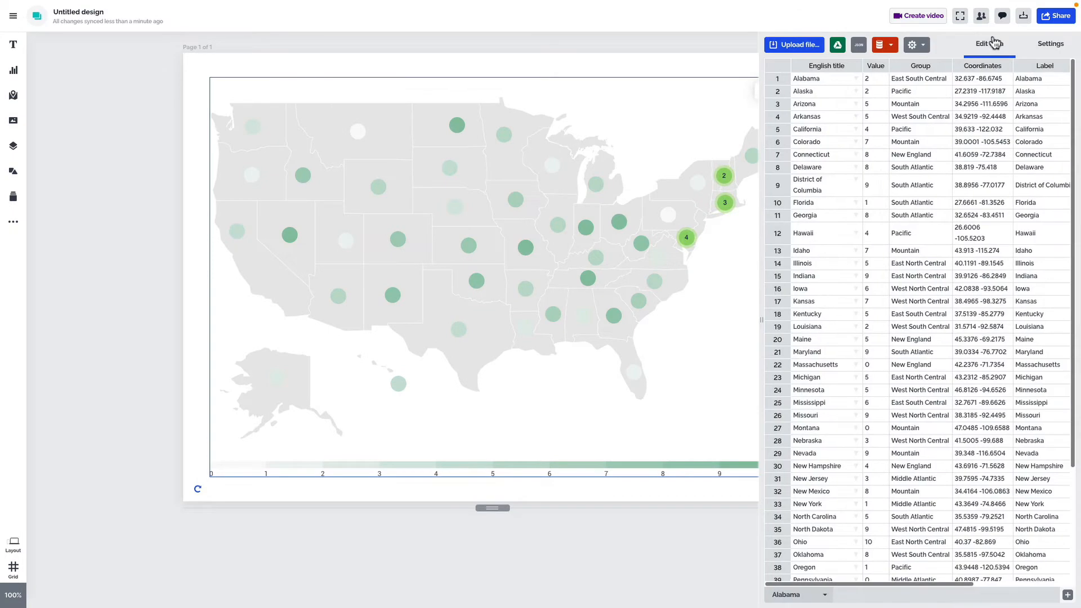
click(838, 81)
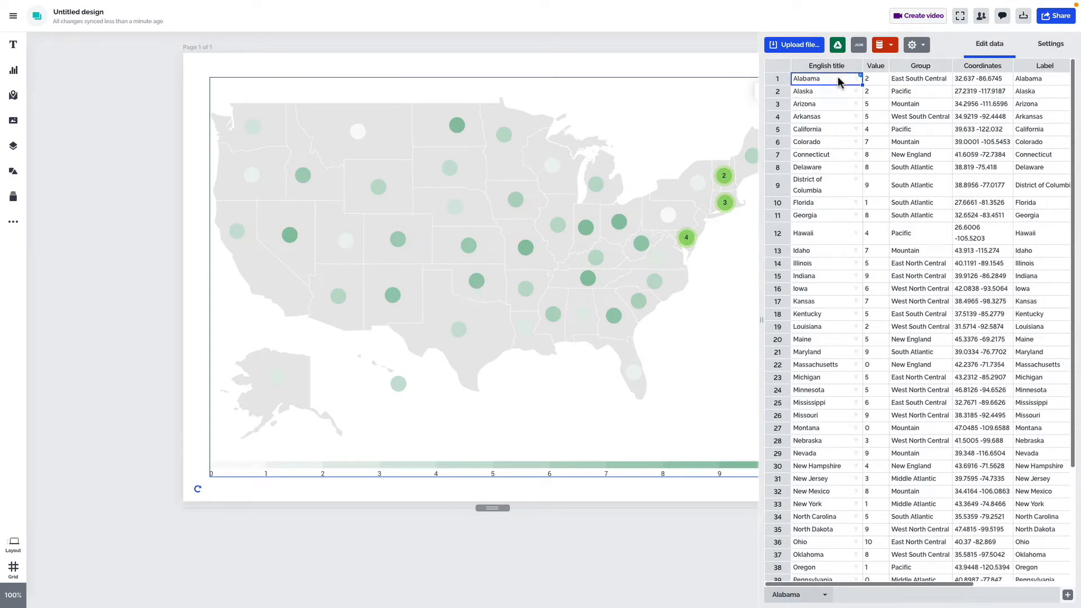
key(ctrl+a)
key(Delete)
Enter Los Angeles as the title of the first location in the data table
click(805, 79)
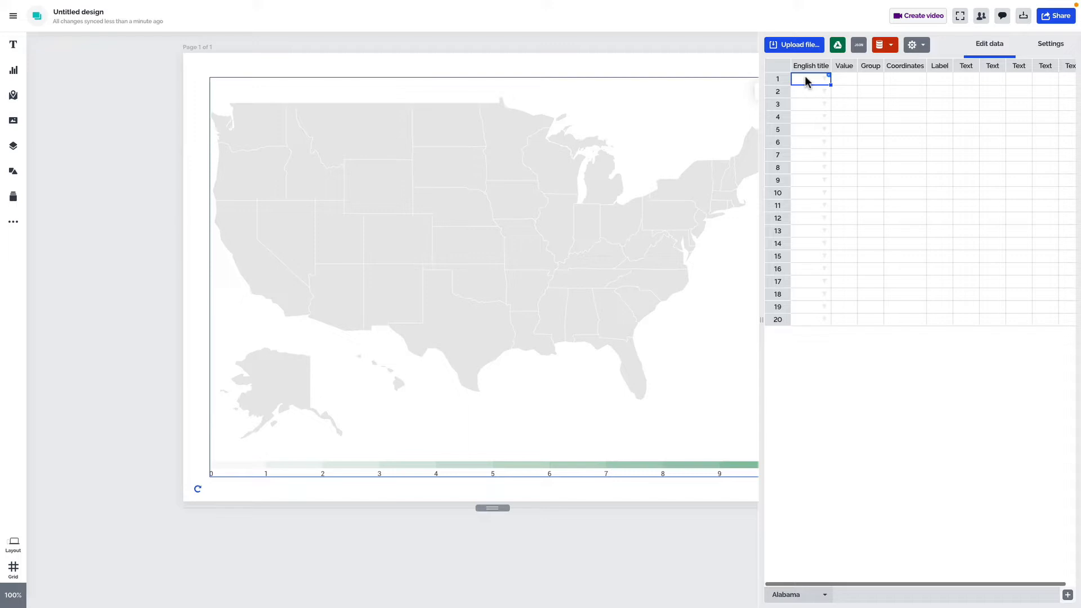
text(Los Angeles)
key(Return)
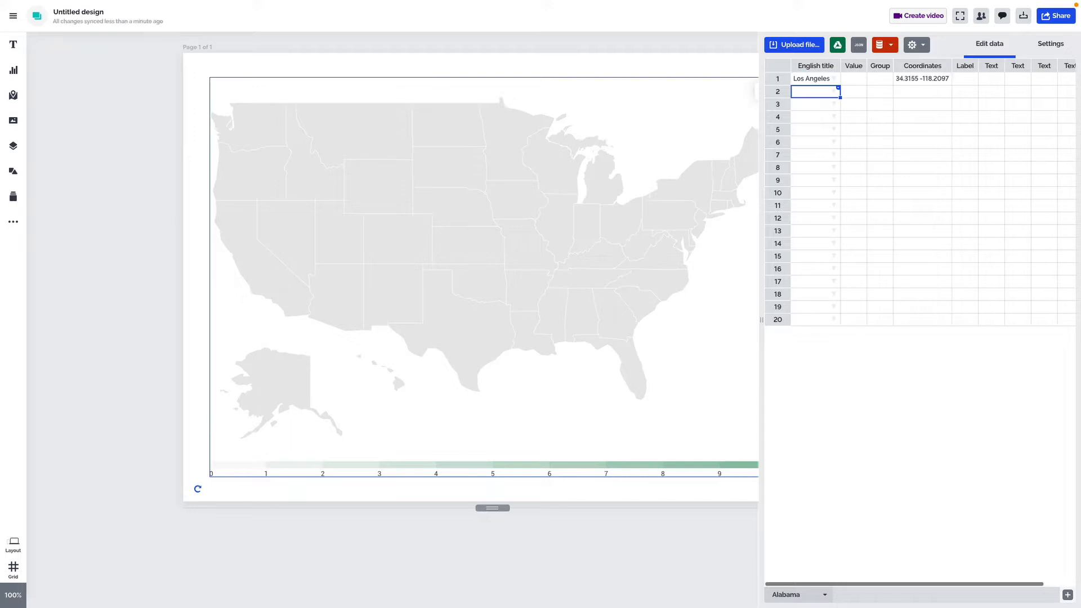
Set the value of the Los Angeles row to 1 in the map's data table
click(854, 79)
text(1)
key(Return)
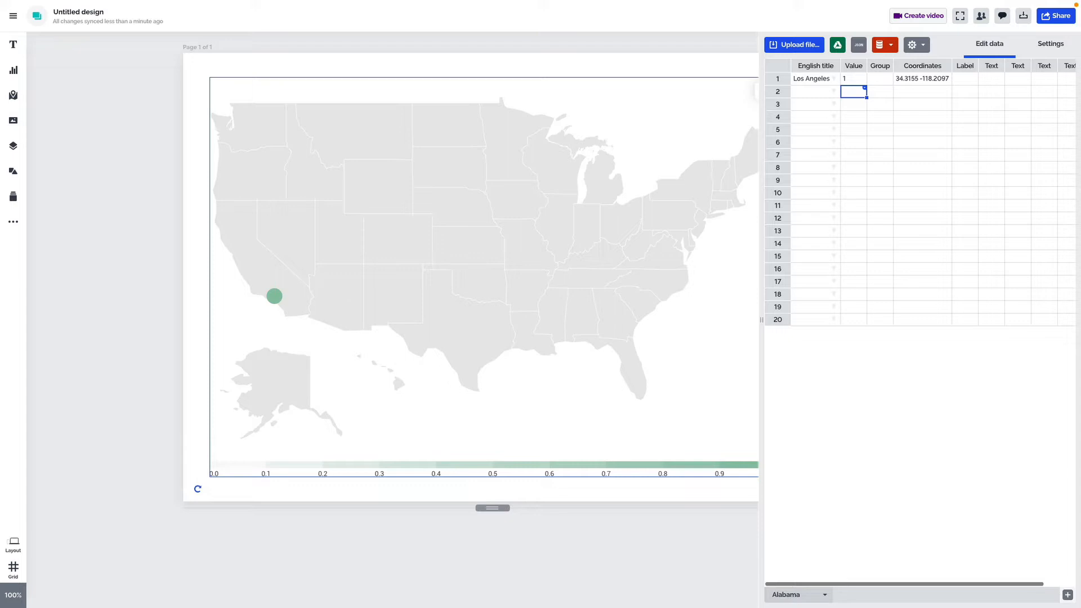
Add Golden Gate Bridge as the second location in the data table and give it the value 1
click(815, 92)
text(Golden Gate Bridge)
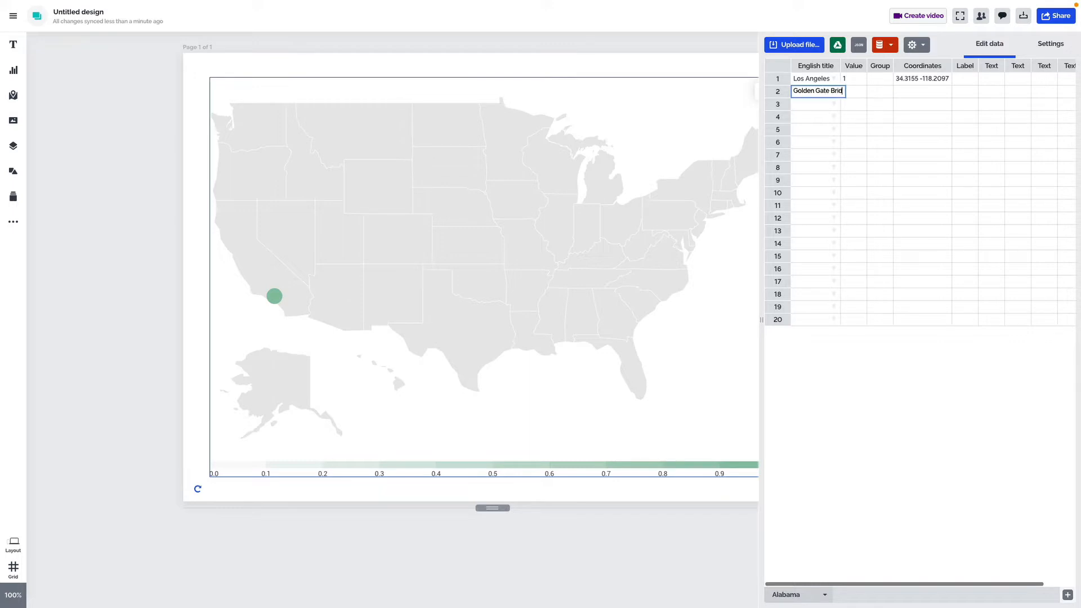
key(Return)
click(876, 97)
text(1)
key(Return)
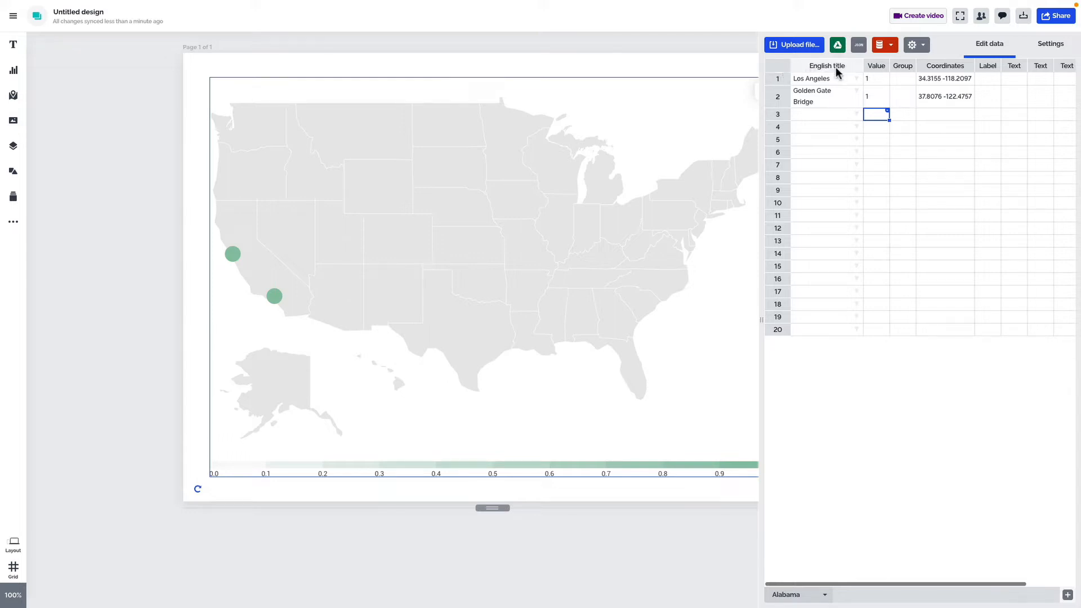
click(957, 66)
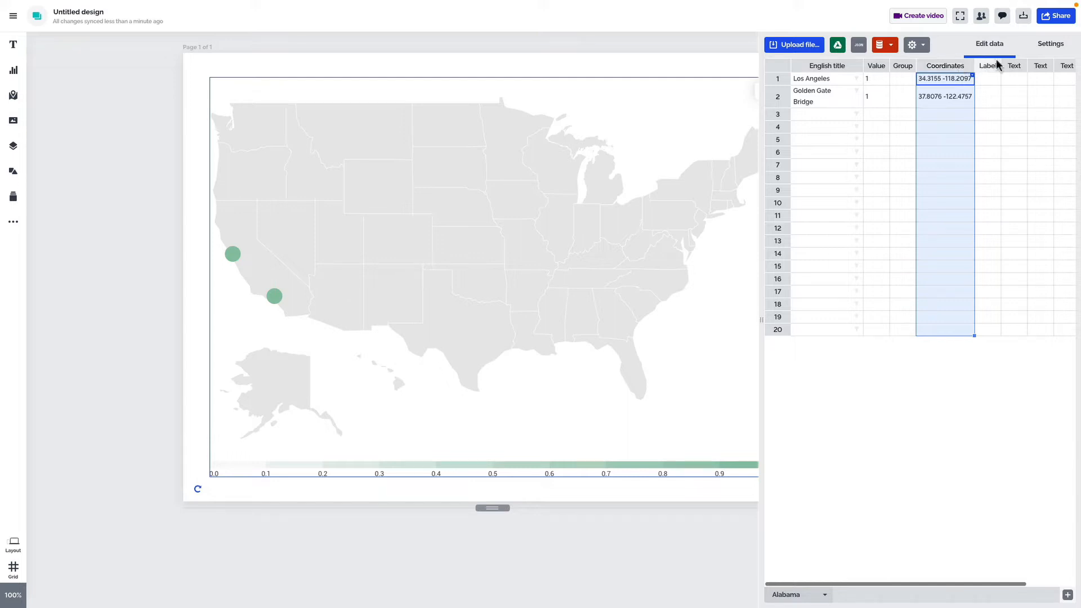
Examine the area map's style options, its Heatmap shading and the Value column in the data table
click(1052, 46)
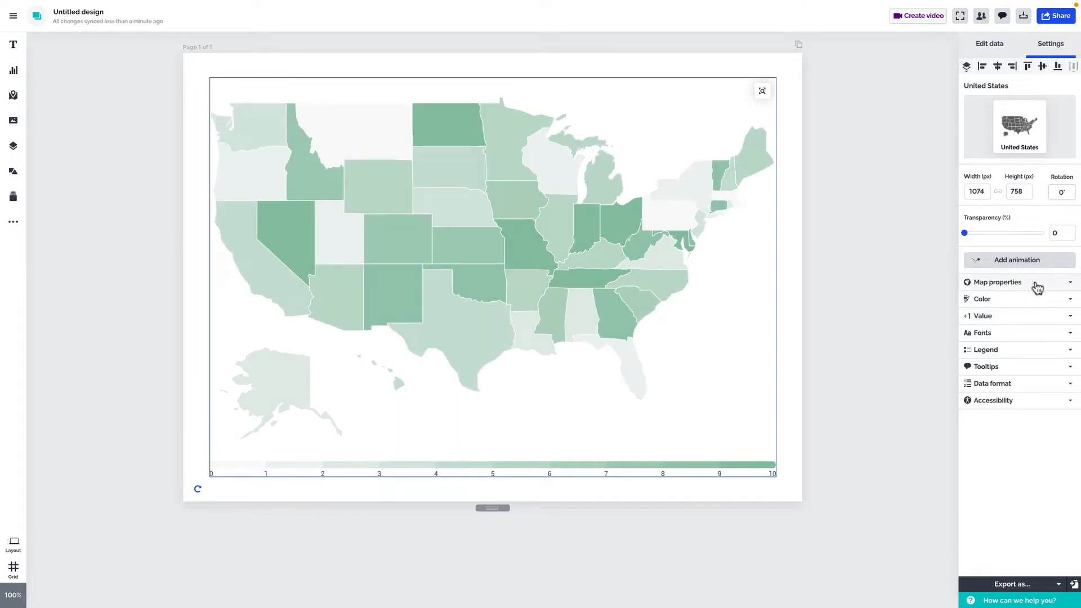
click(1038, 286)
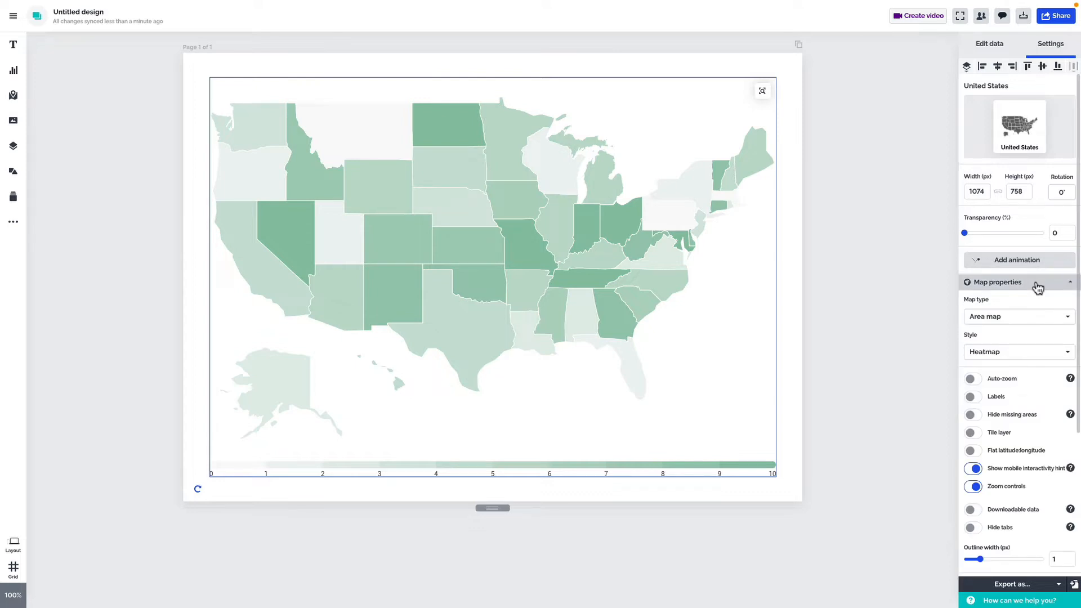
click(1022, 353)
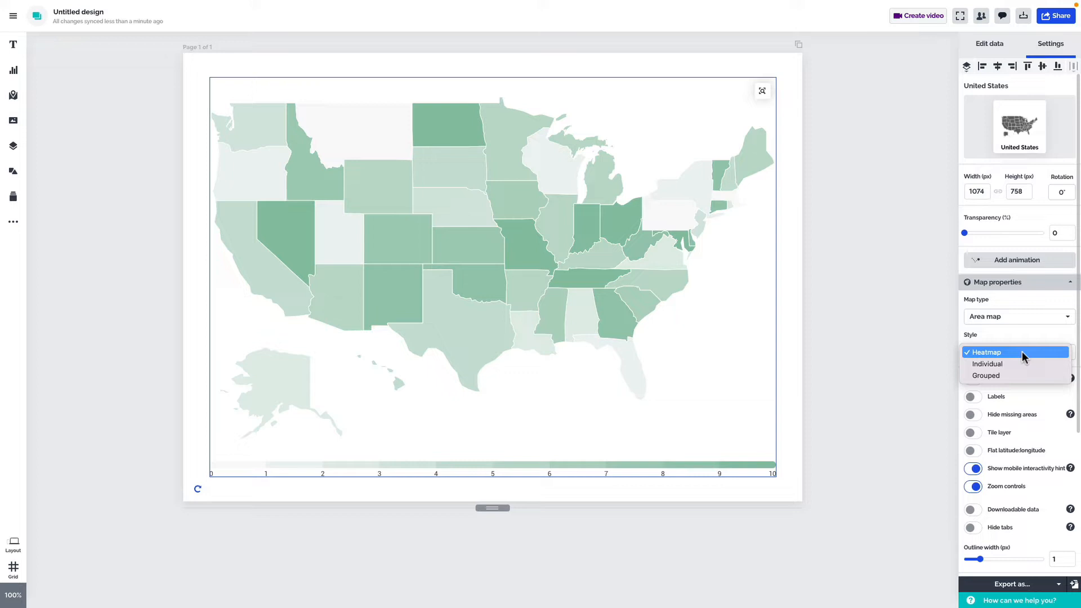
click(1015, 335)
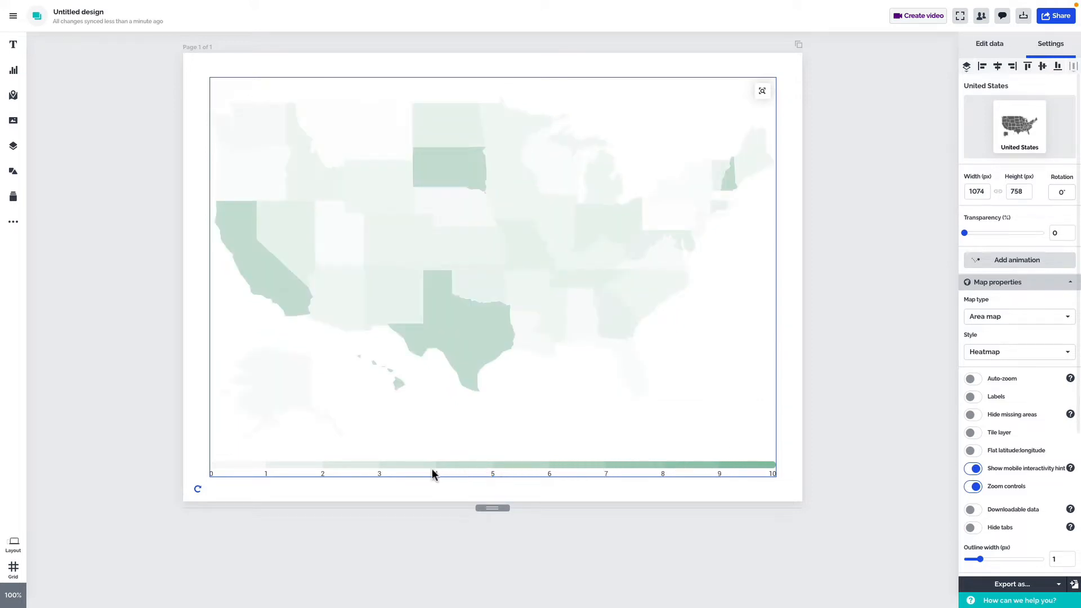
double_click(749, 333)
click(875, 67)
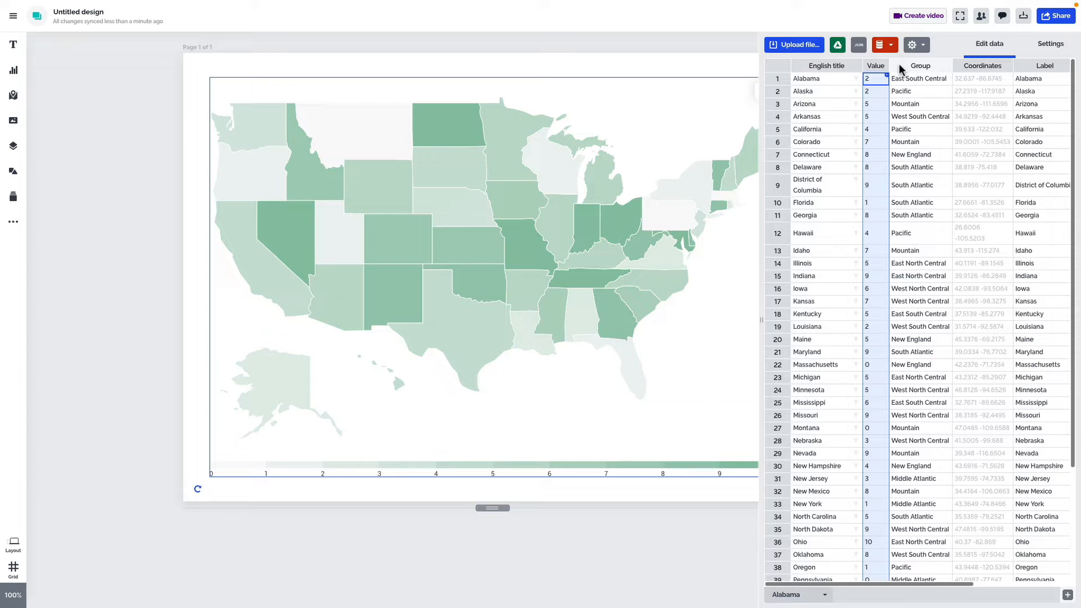
Change the area map's style to Individual in the map properties
click(1050, 44)
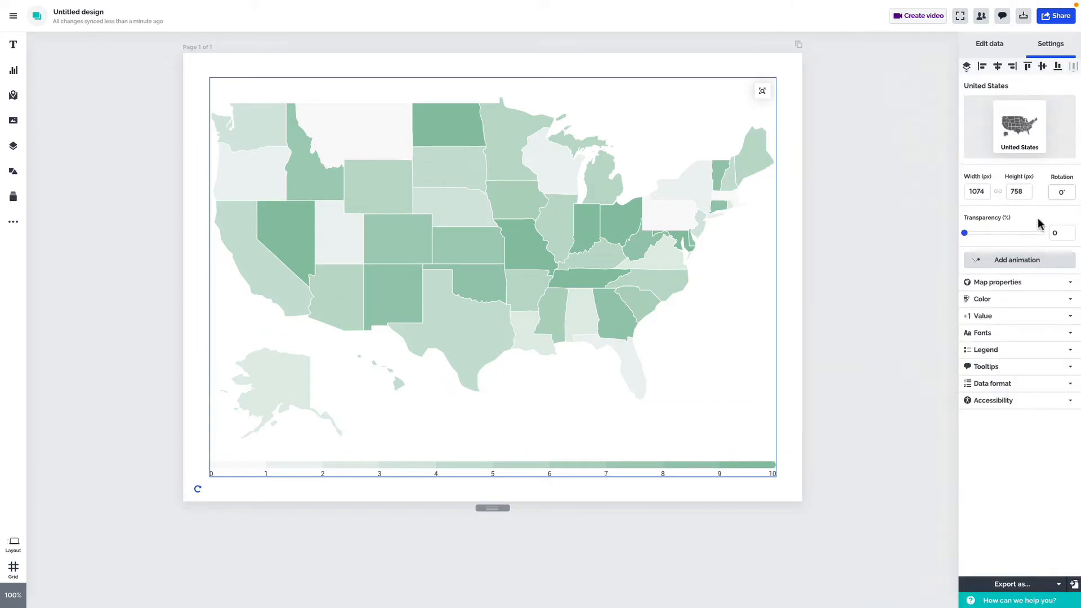
click(1029, 283)
click(1019, 355)
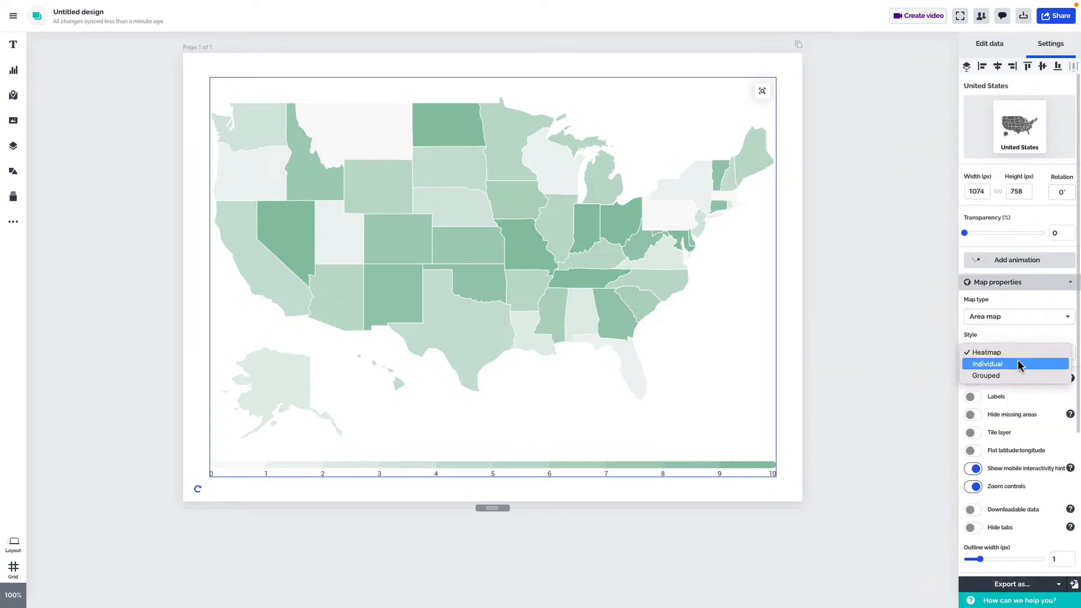
click(1019, 364)
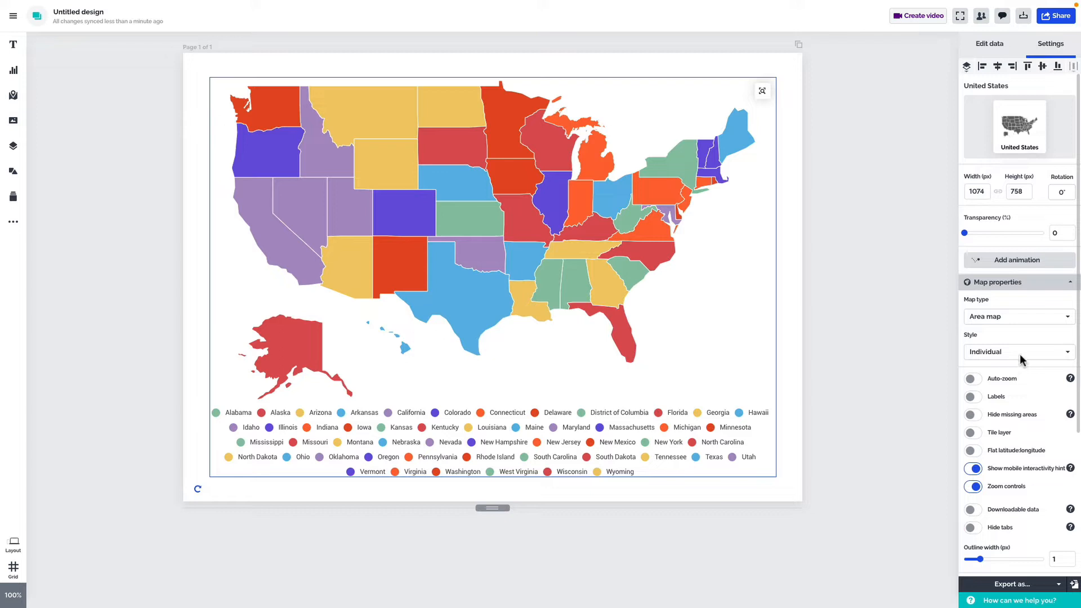
Switch the area map's style to Grouped and inspect the Group column in the data table
click(1018, 353)
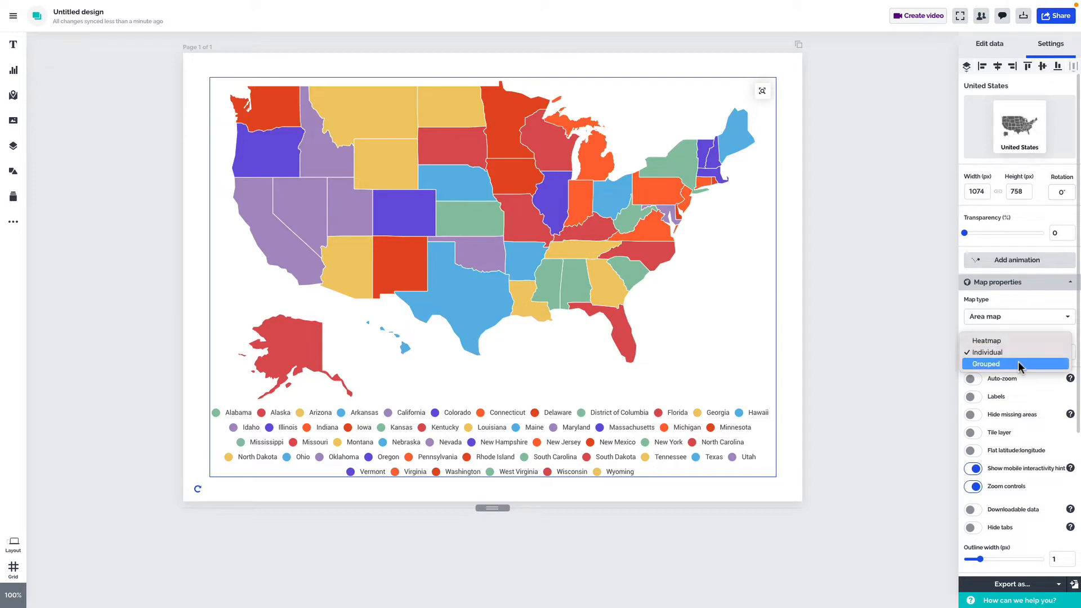
click(1017, 364)
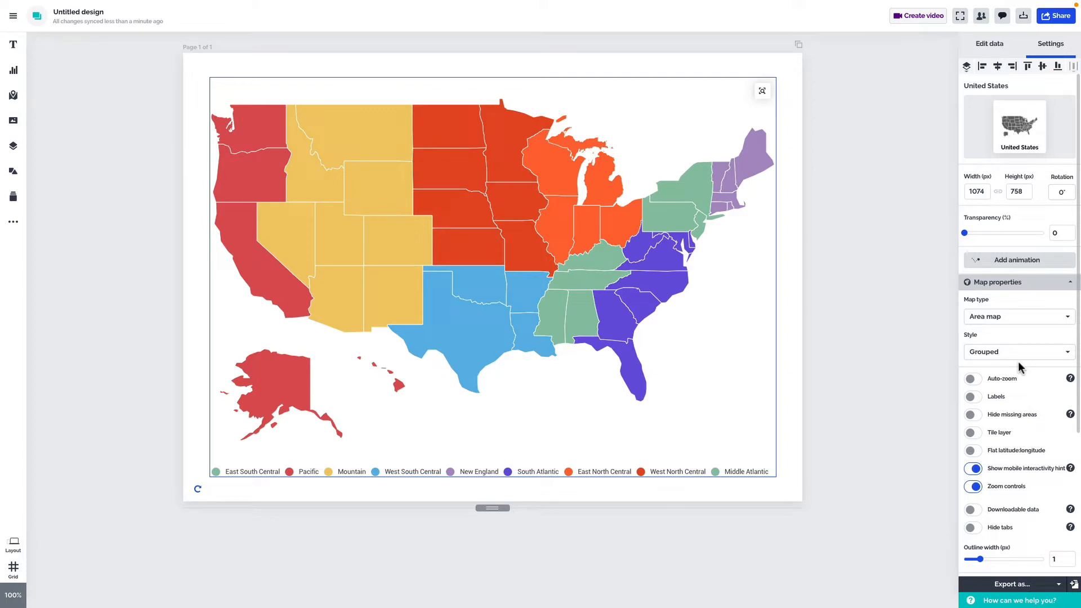
click(1004, 45)
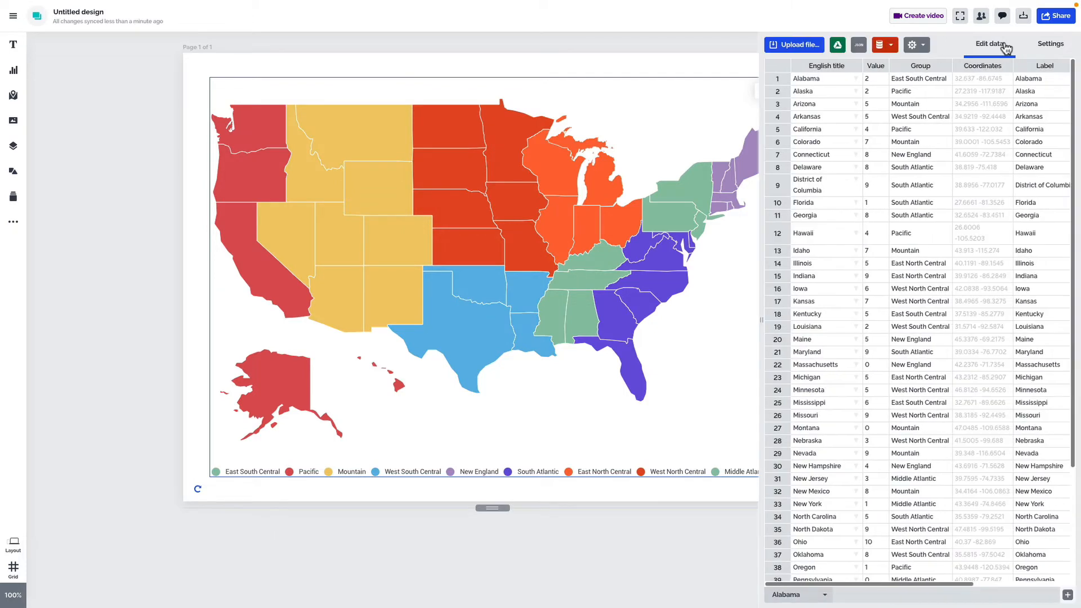
click(941, 67)
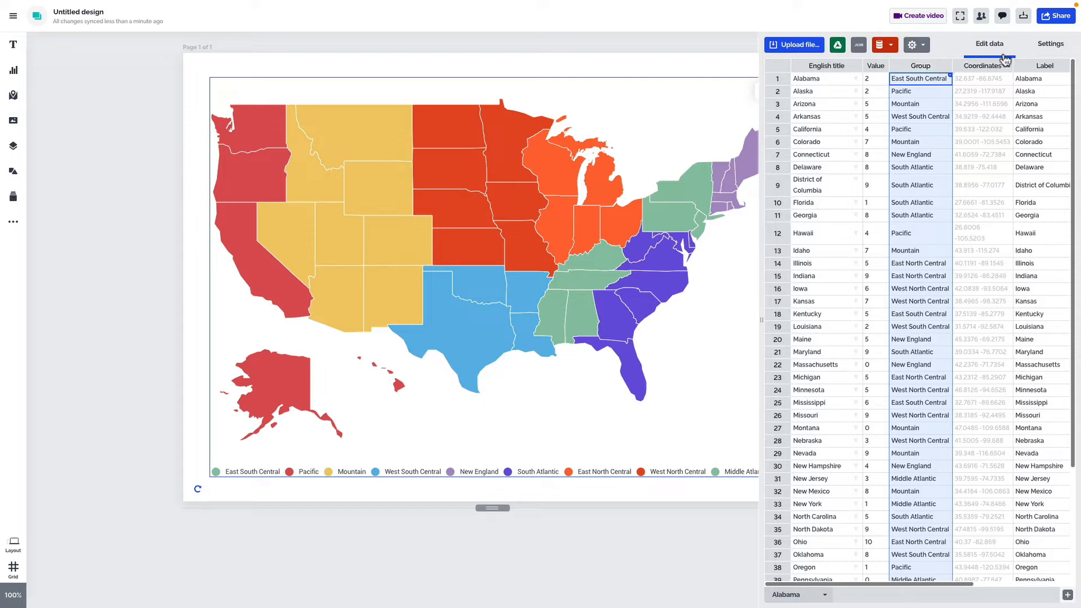
Set the area map's style back to Individual
click(1049, 45)
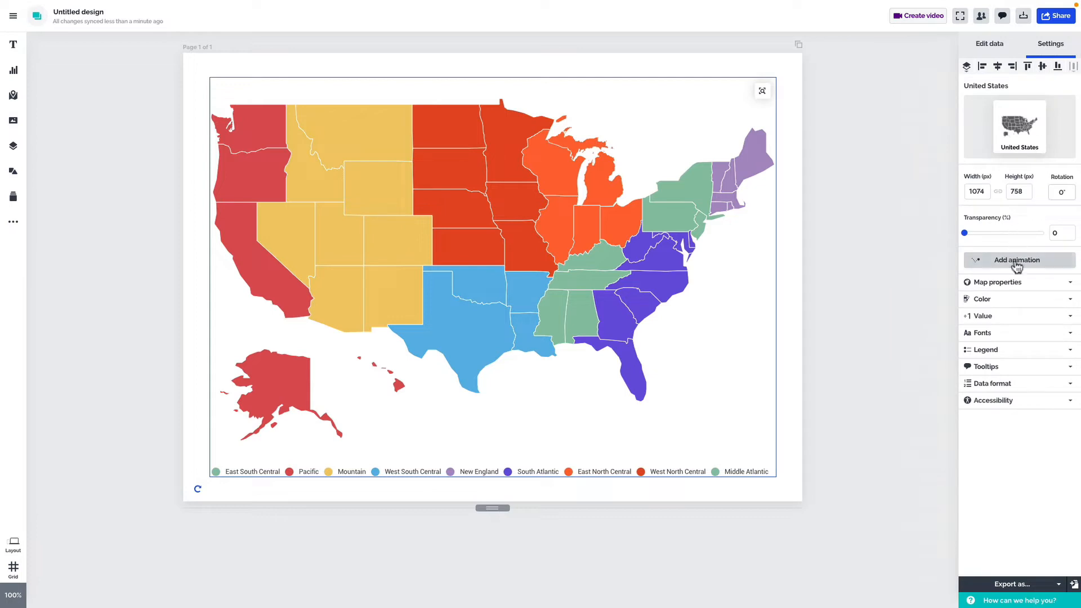
click(1015, 282)
click(1012, 349)
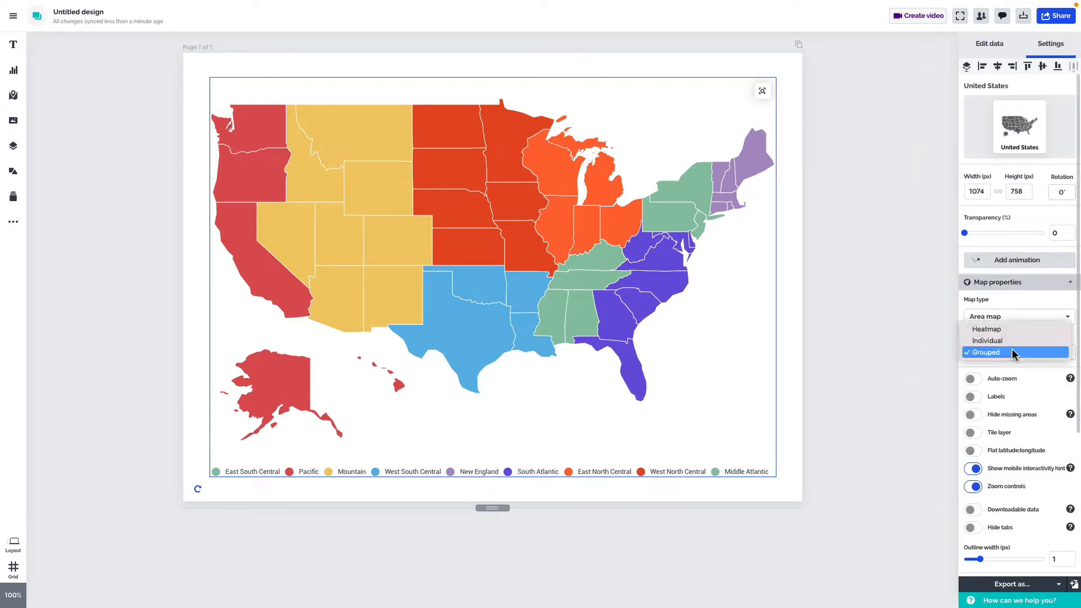
click(1014, 340)
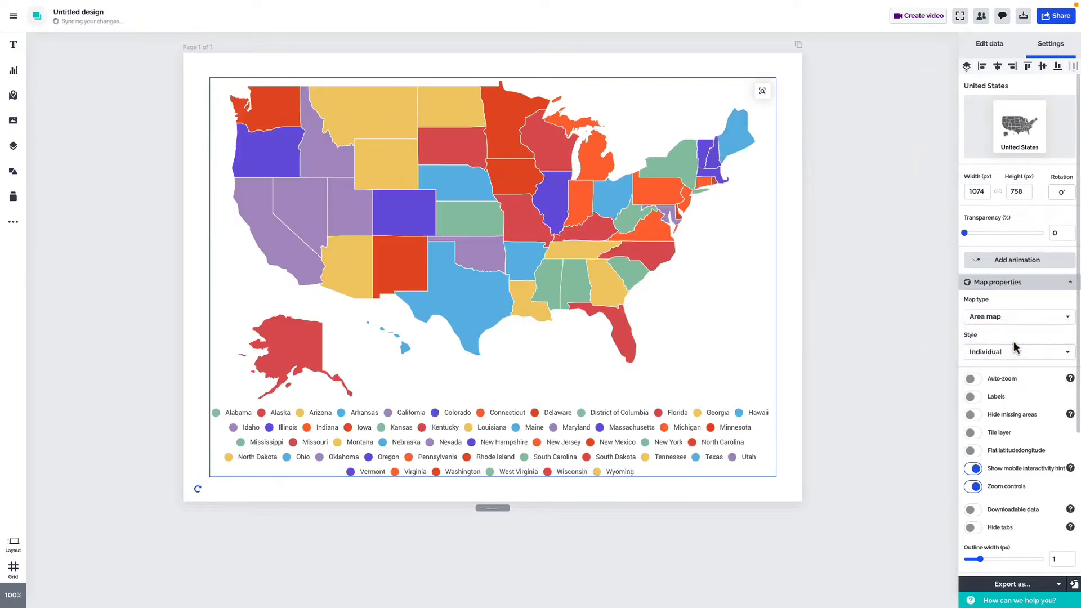
Delete all the default state data from the area map's data table
click(995, 44)
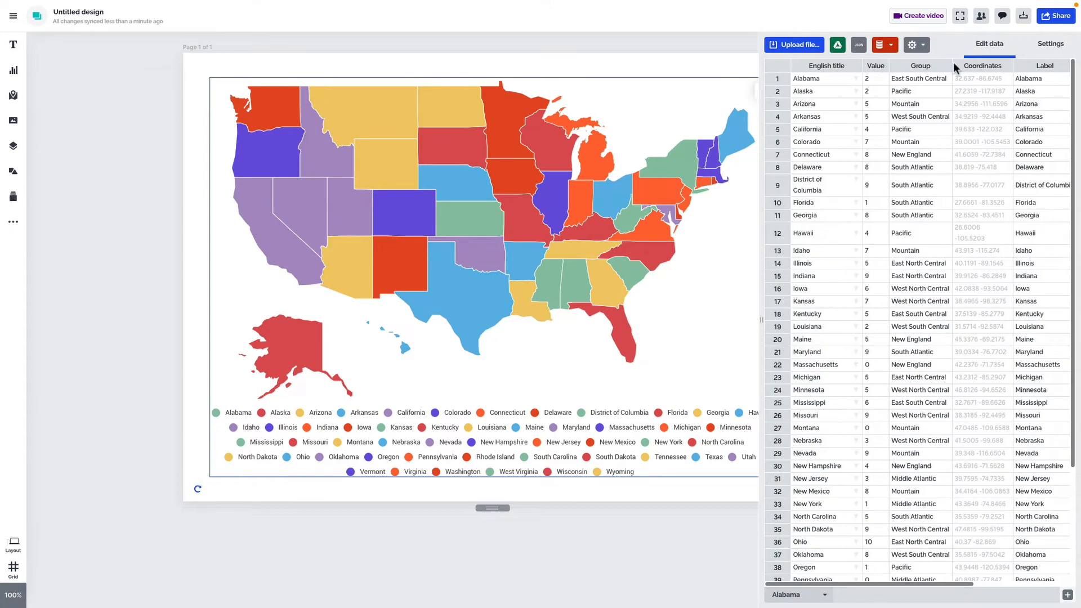
click(836, 78)
key(ctrl+a)
key(Delete)
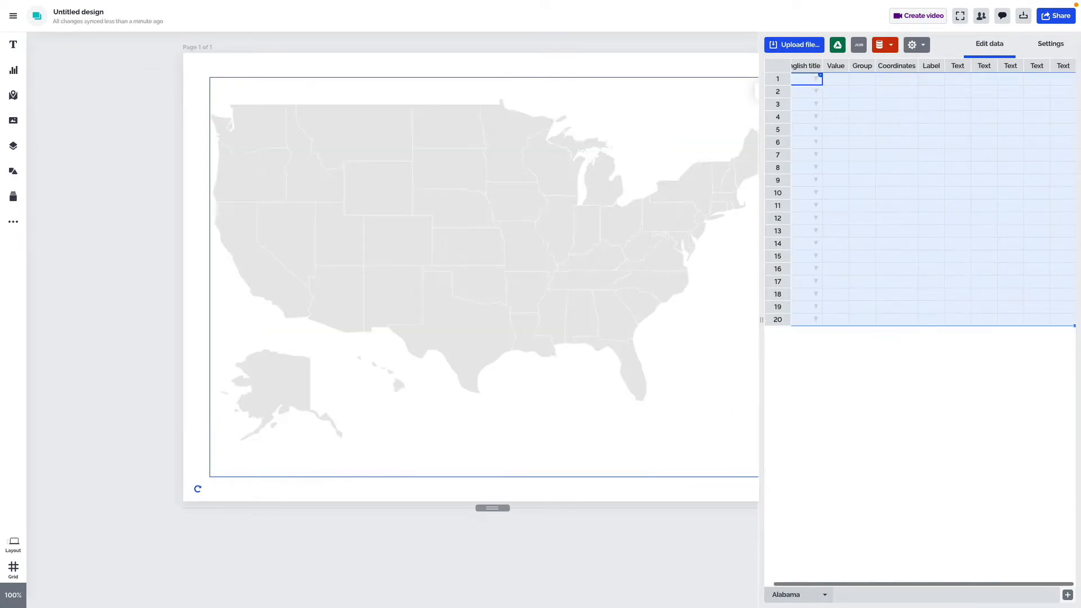
Enter California and Nevada as the titles of the first two rows in the data table
click(807, 79)
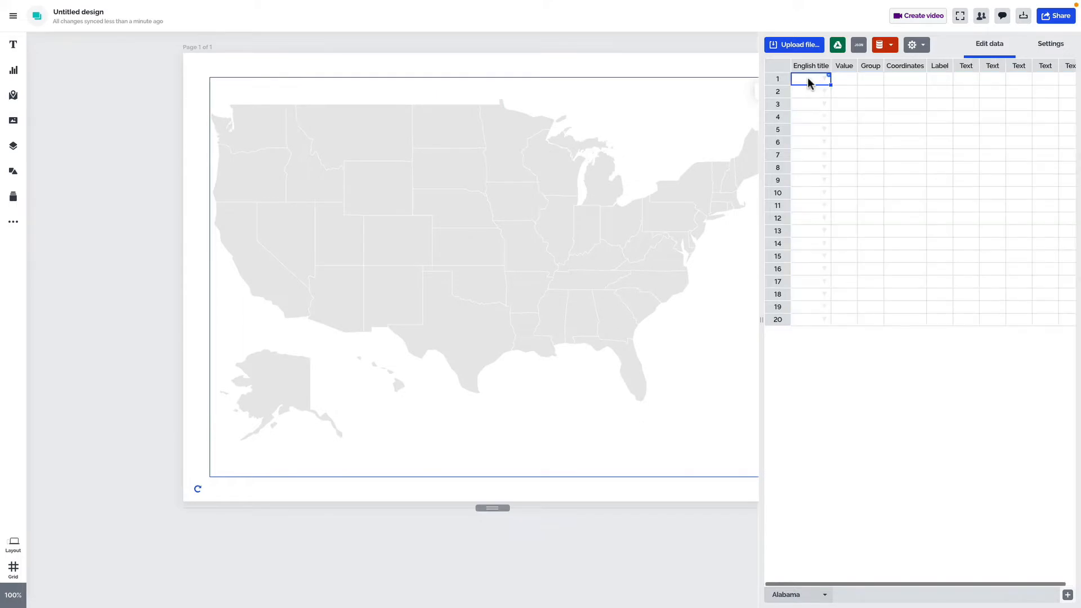
text(California)
click(809, 93)
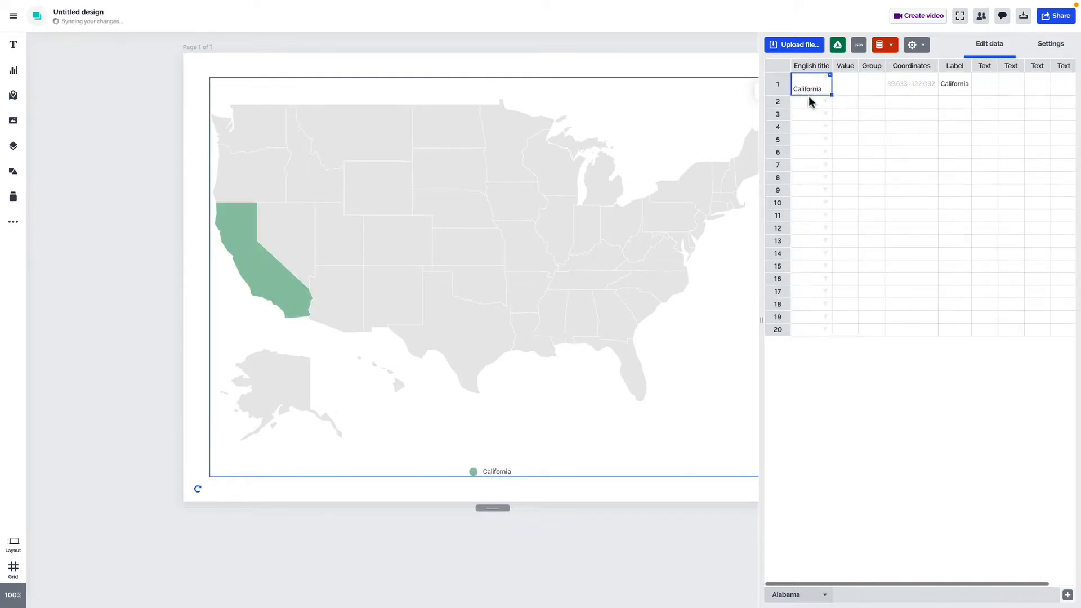
click(810, 103)
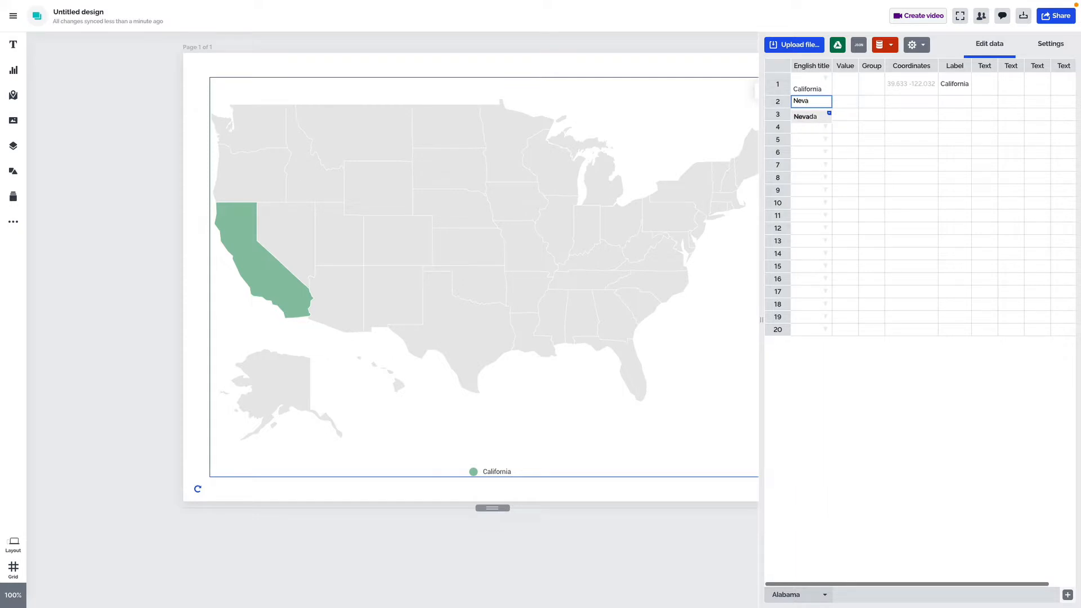
click(809, 115)
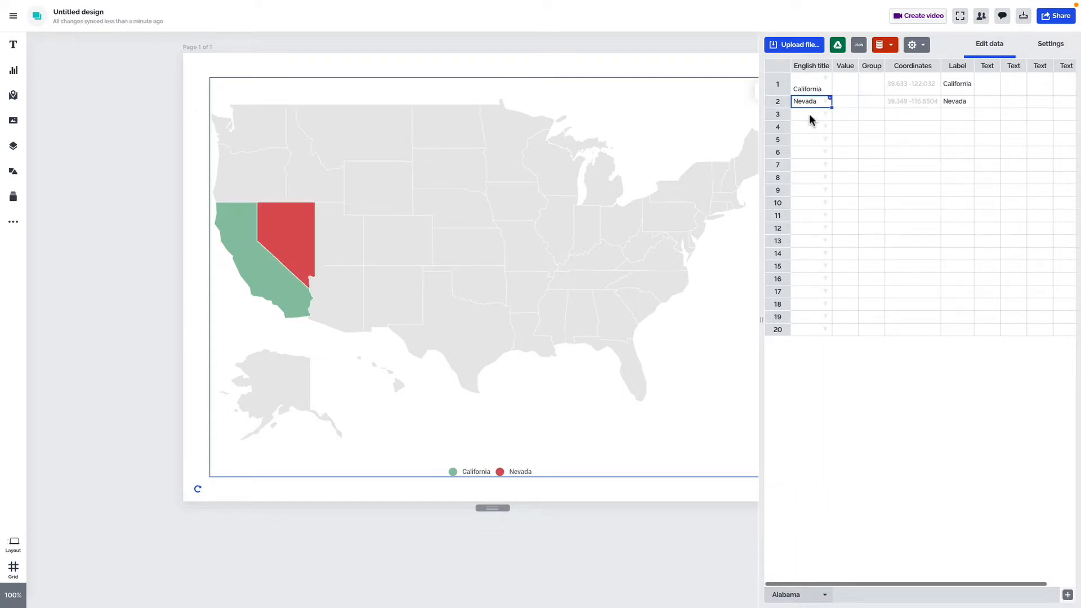
Try the Auto-zoom option in the map properties by turning it on and off again
click(1053, 47)
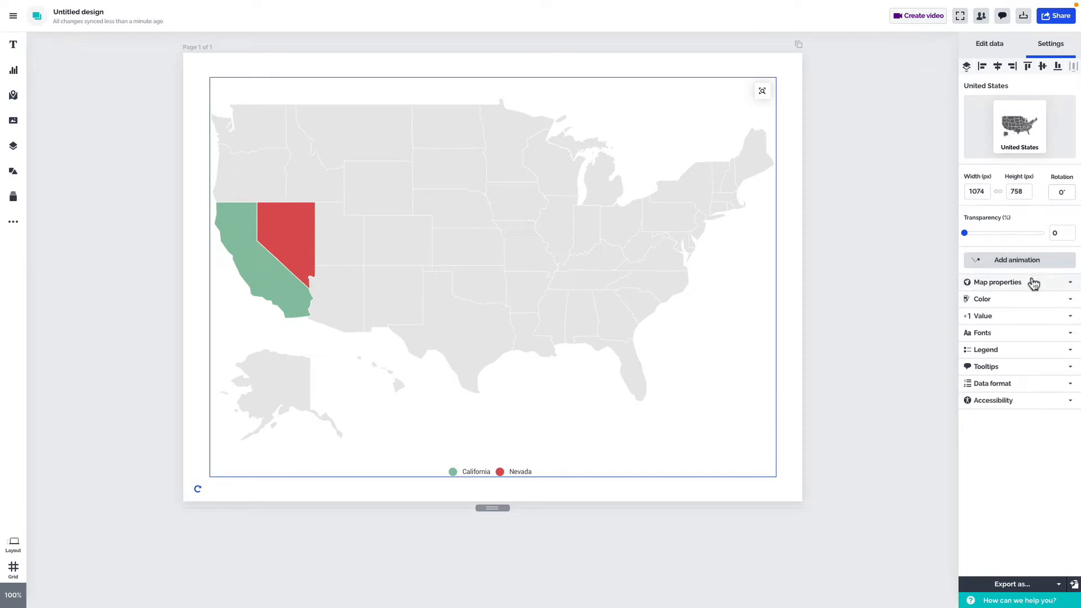
click(1034, 282)
scroll(1034, 282, down, 2)
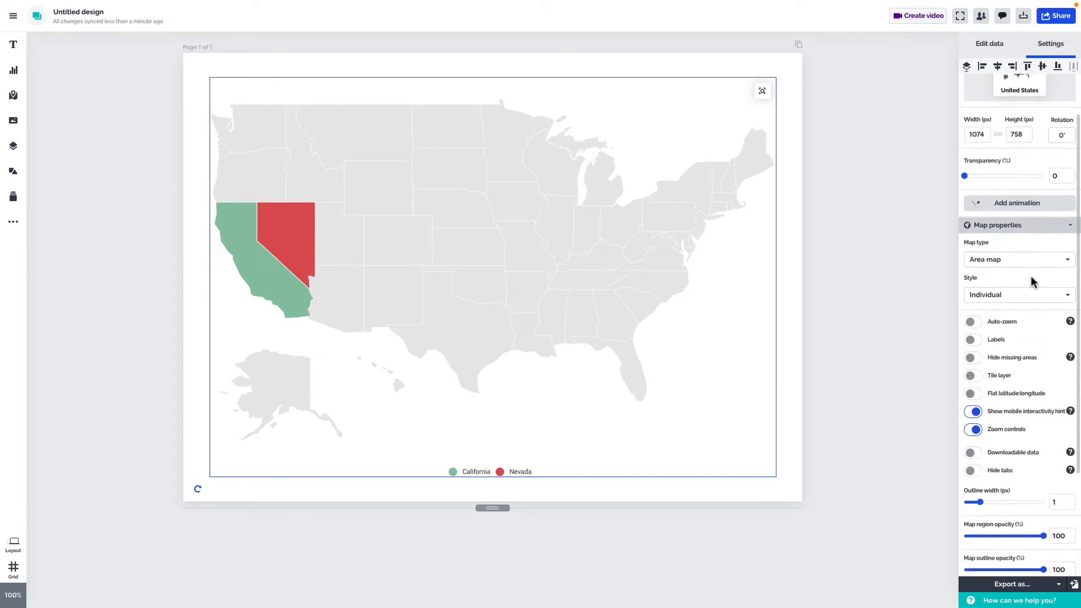
scroll(1034, 282, down, 1)
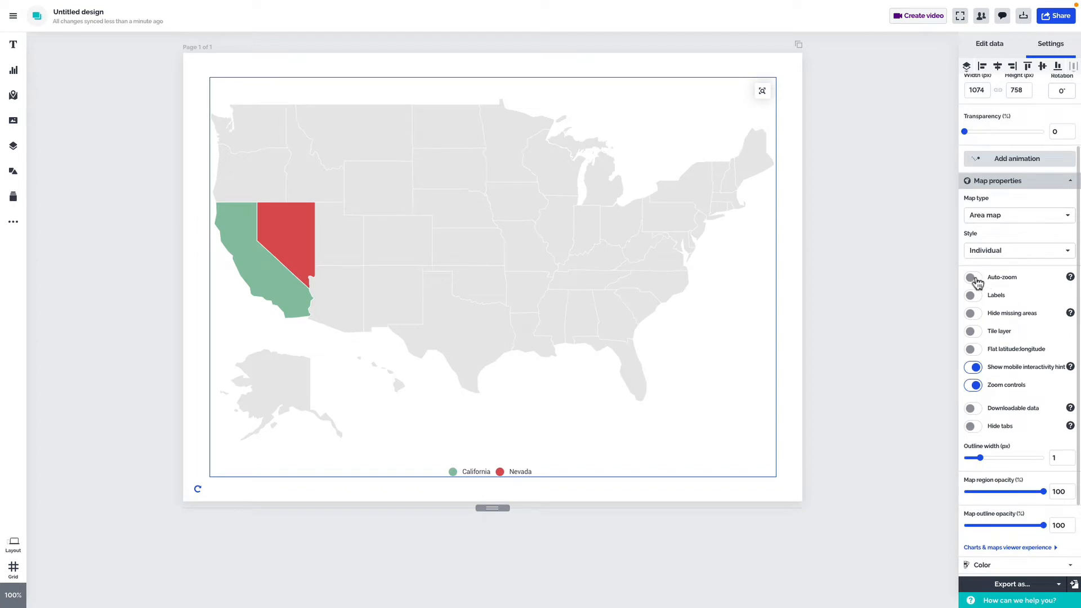
click(975, 278)
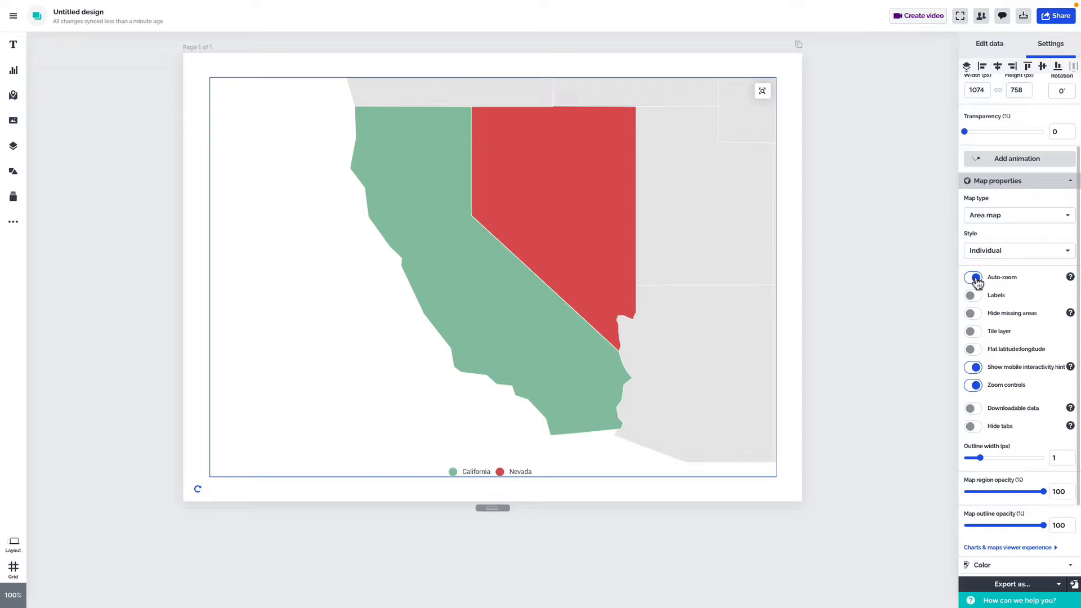
click(974, 278)
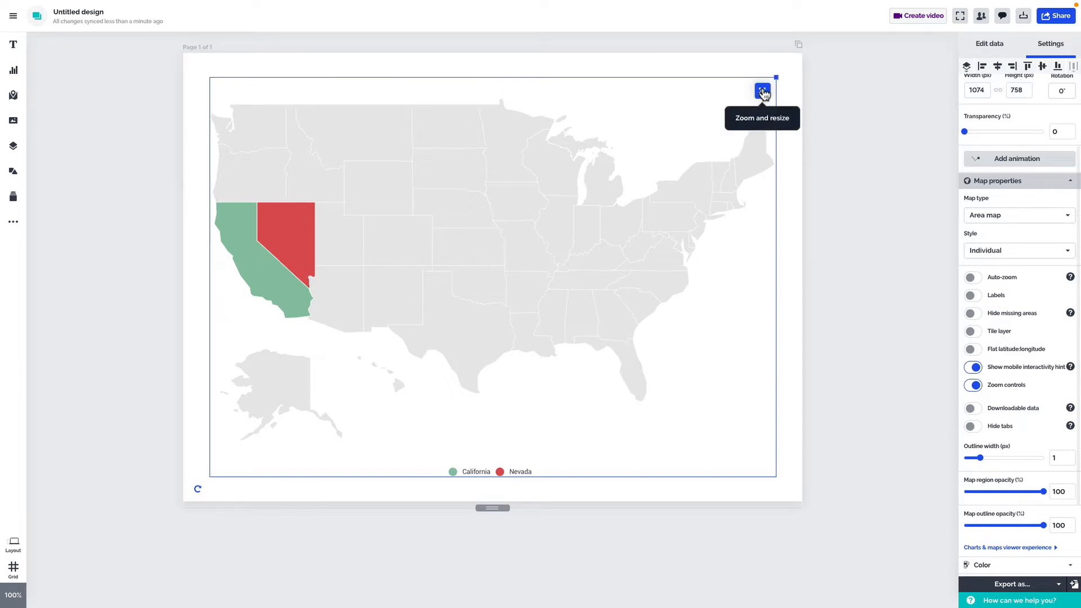
Try manually zooming in and repositioning the map around California and Nevada, and discard the adjustment
click(763, 92)
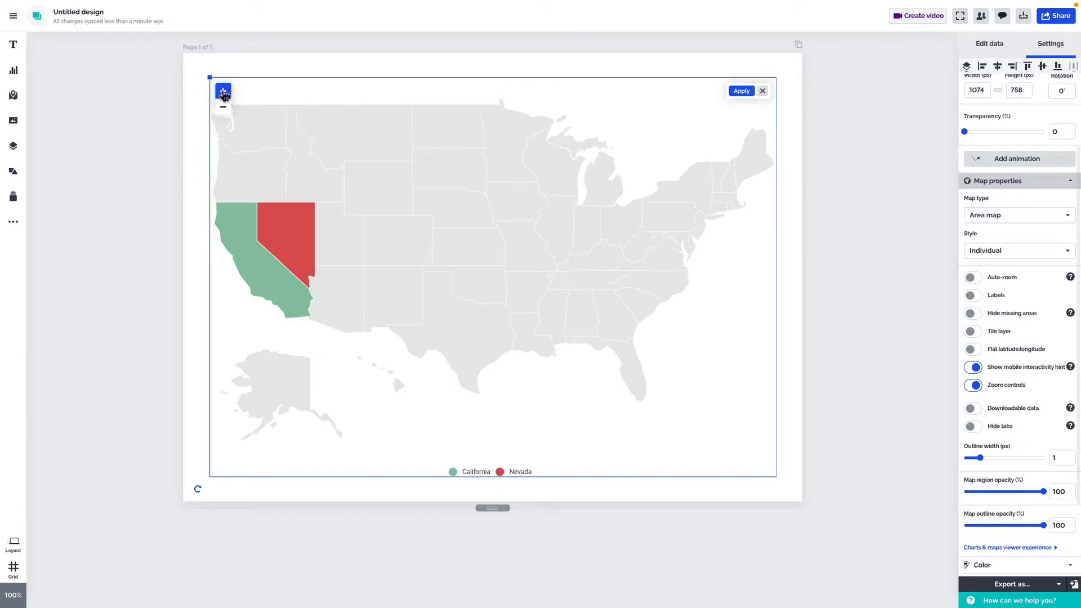
click(222, 93)
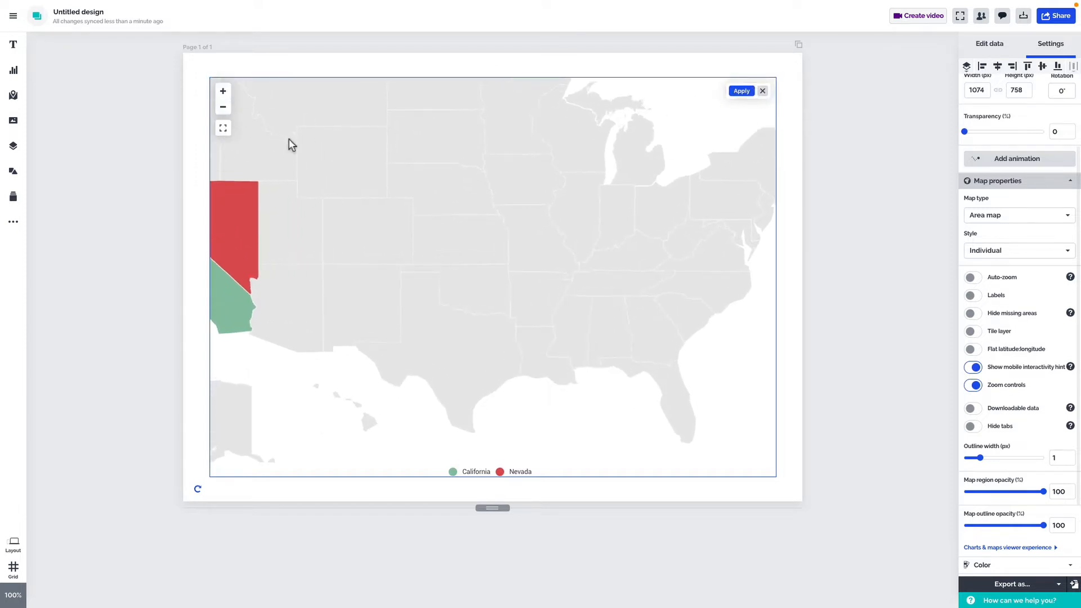
drag(289, 144, 437, 192)
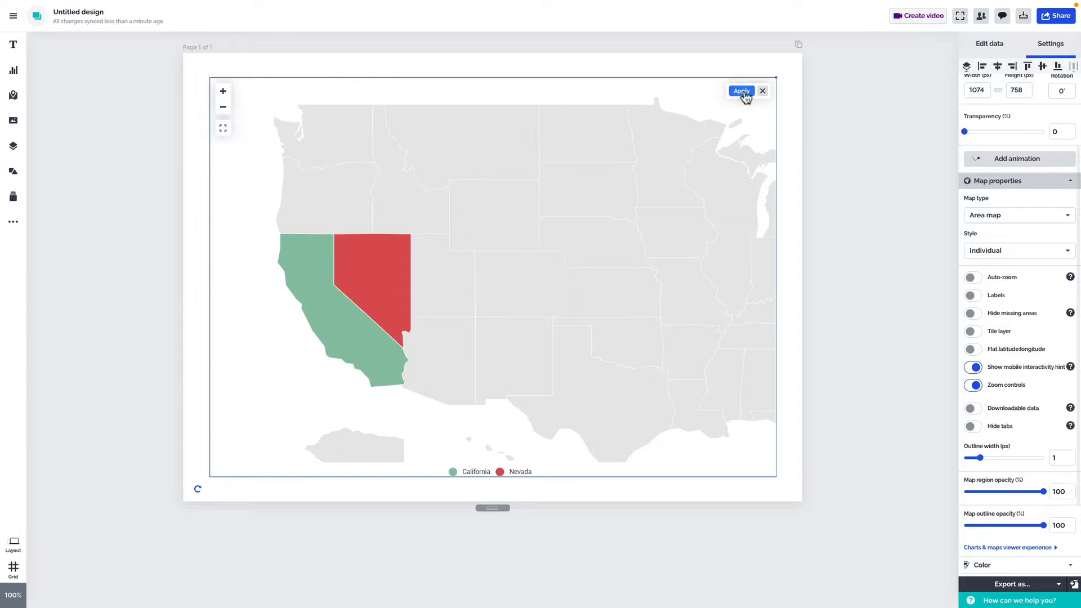
click(762, 93)
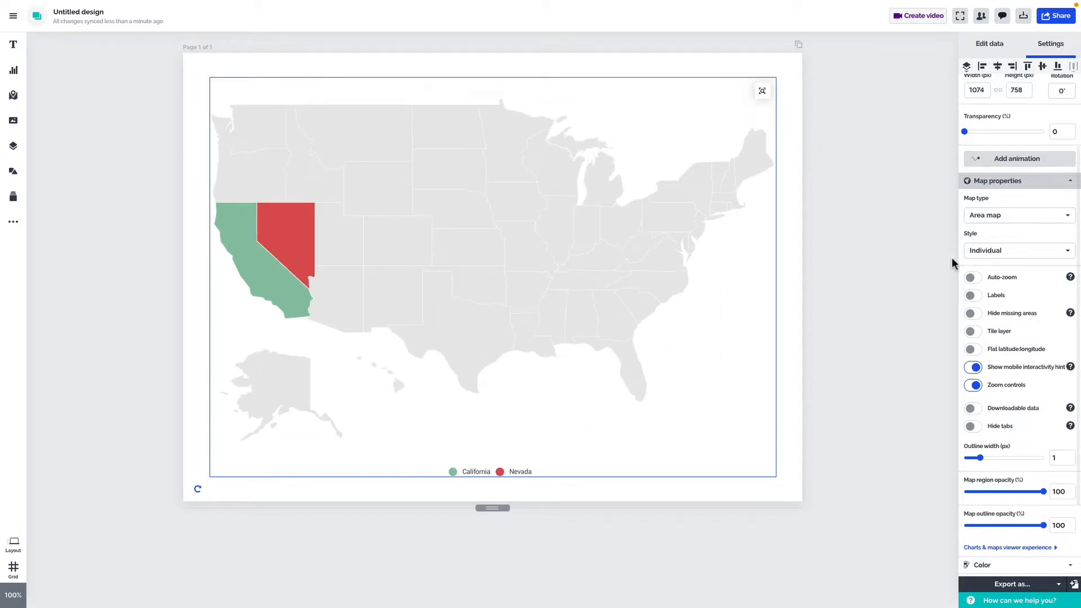
Turn on Auto-zoom for the map
click(972, 277)
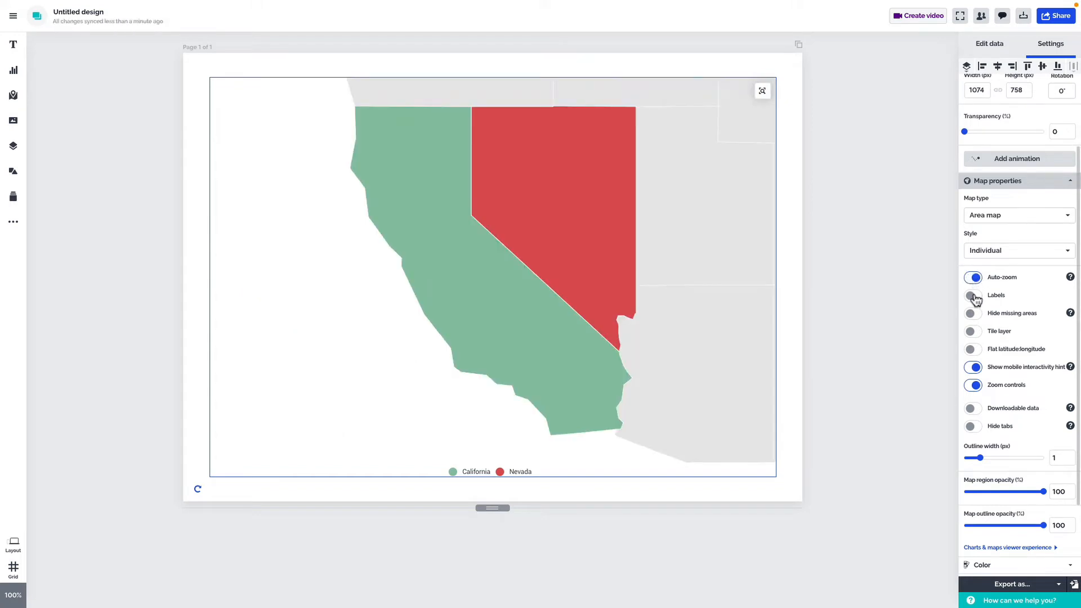
Turn on the map's labels and hide the missing areas, comparing the view with Auto-zoom off and on again
click(974, 296)
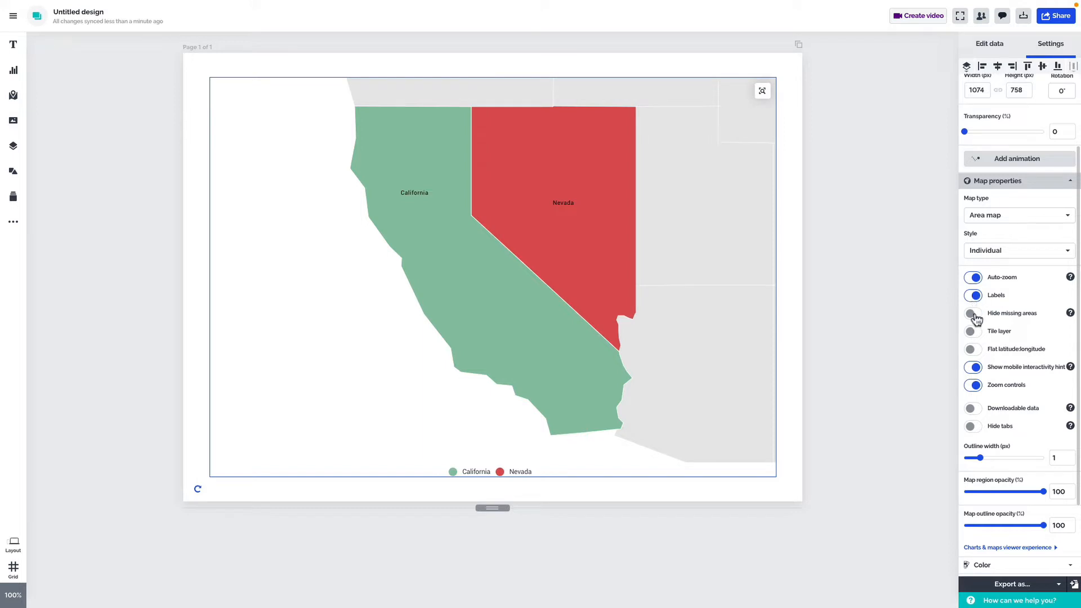
click(973, 313)
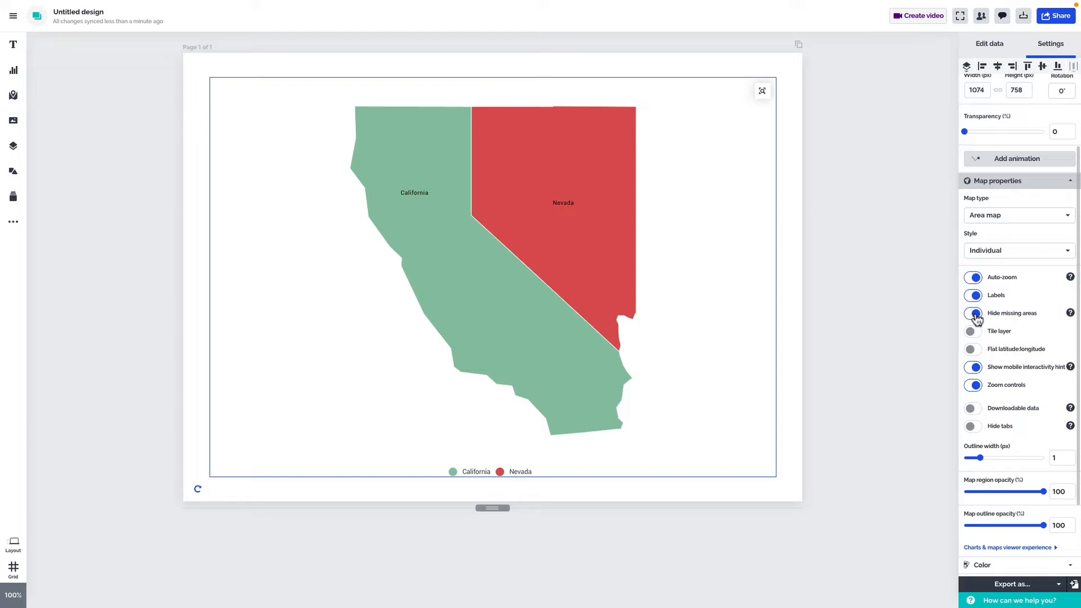
click(972, 278)
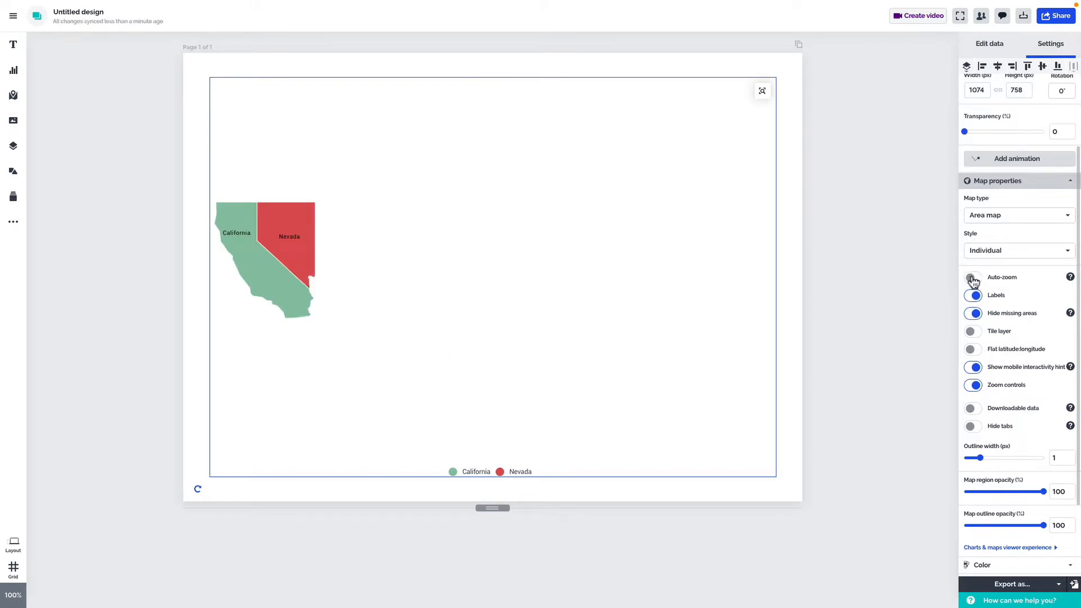
click(972, 279)
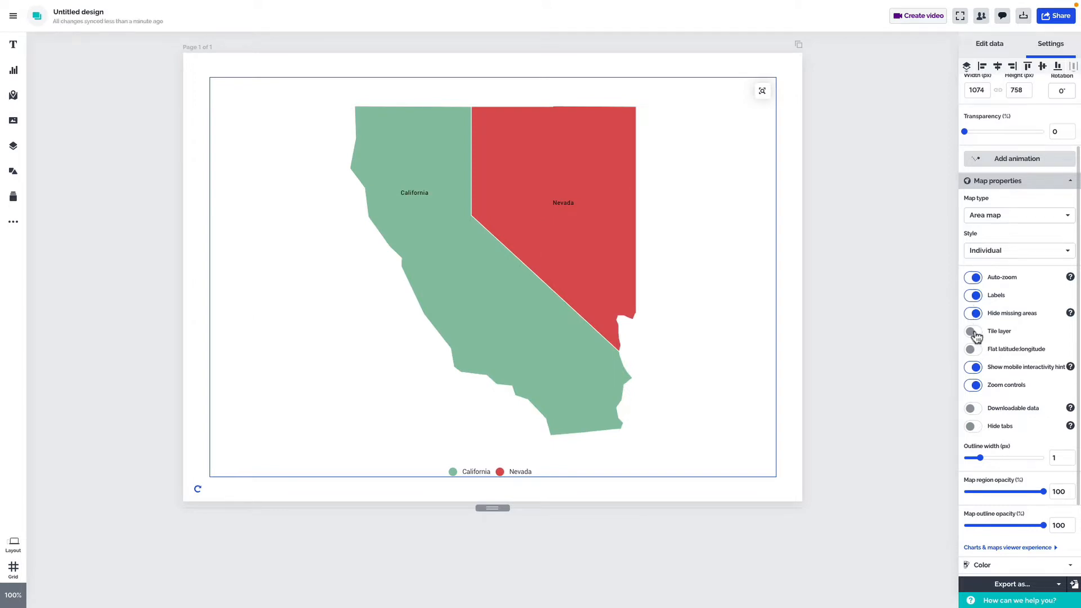
Turn on the map's tile layer and review the available OSM tile sources, keeping OSM B&W Mapnik
click(972, 333)
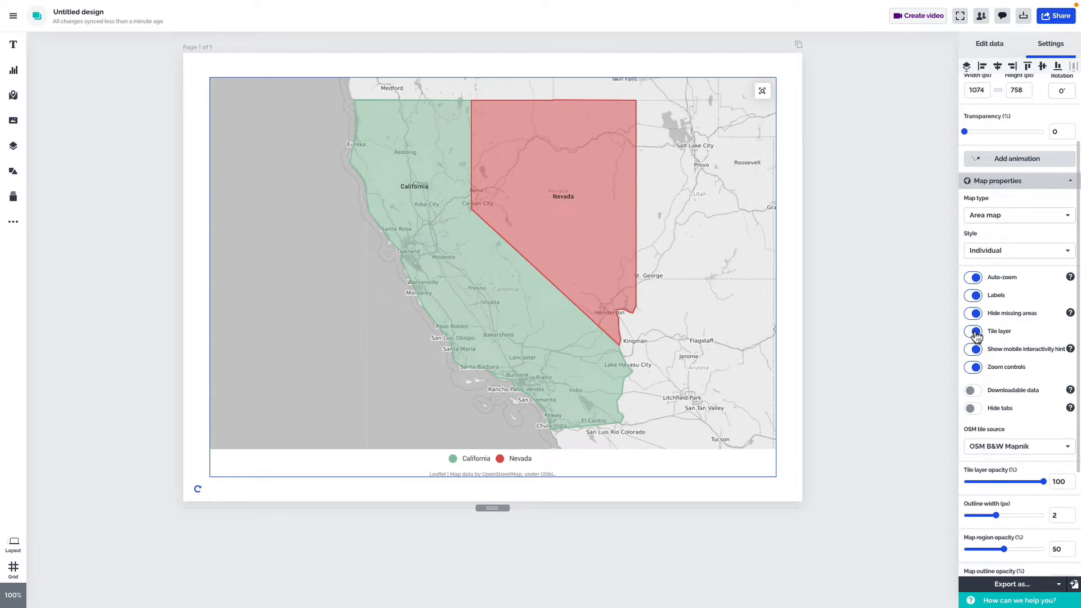
scroll(975, 335, down, 2)
click(1012, 331)
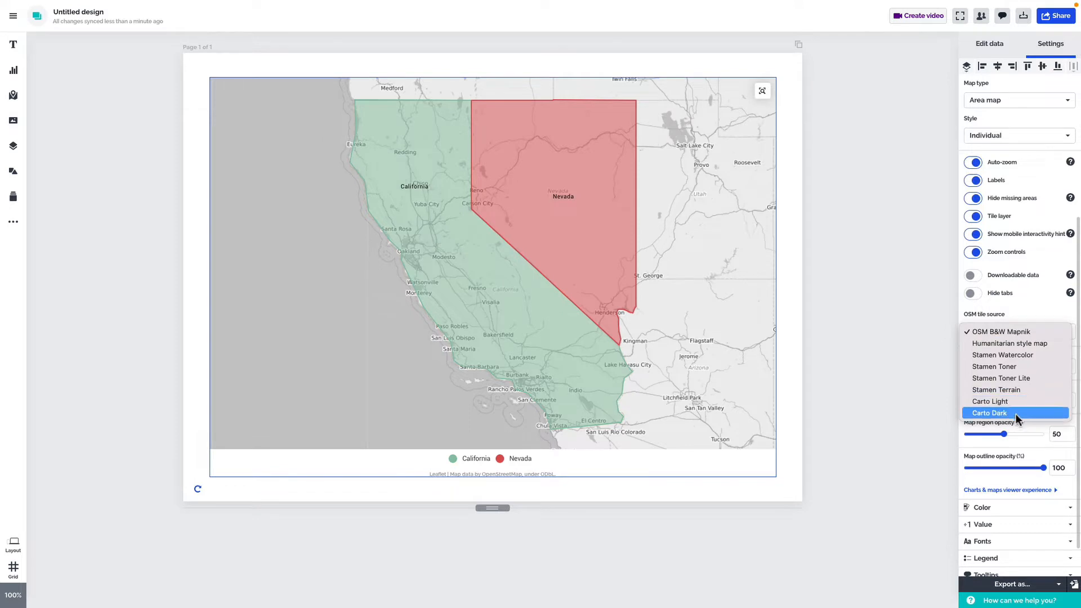
click(1008, 331)
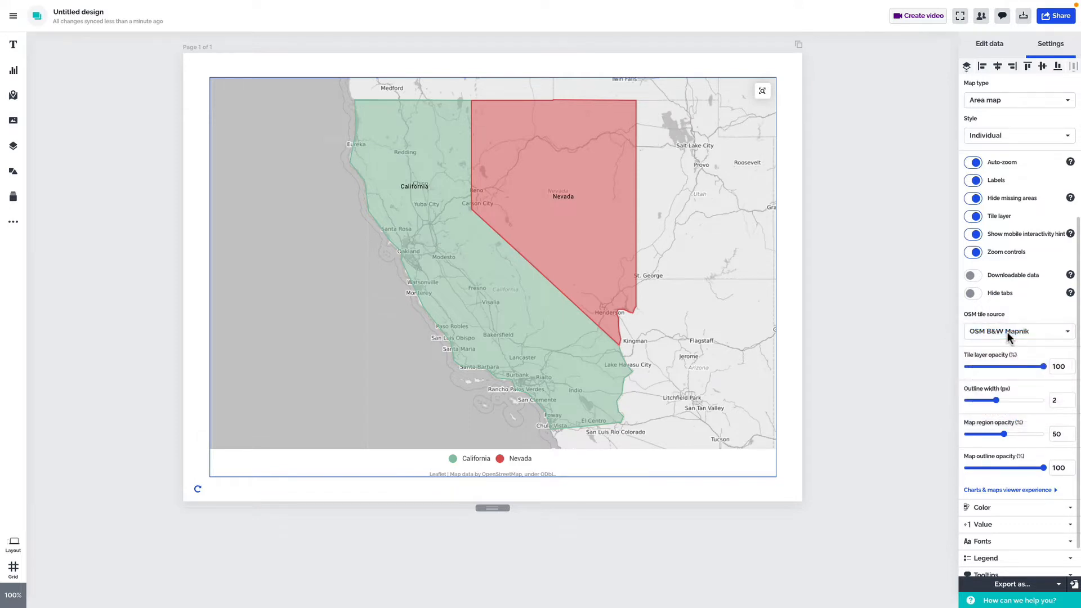
scroll(998, 248, up, 1)
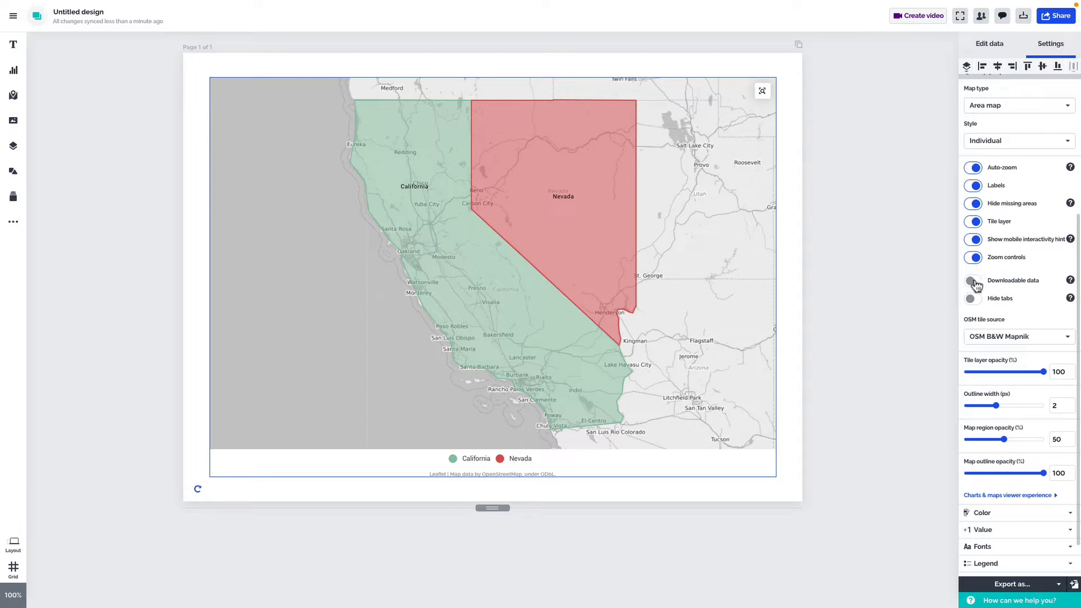
Try the Downloadable data option for the map by turning it on and off again
click(974, 282)
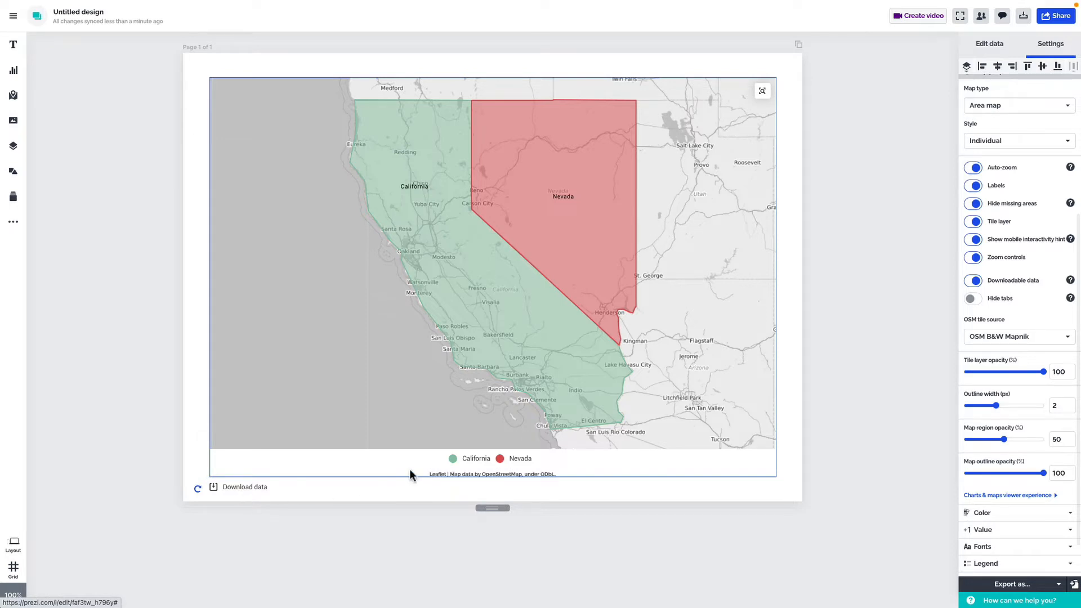
click(973, 281)
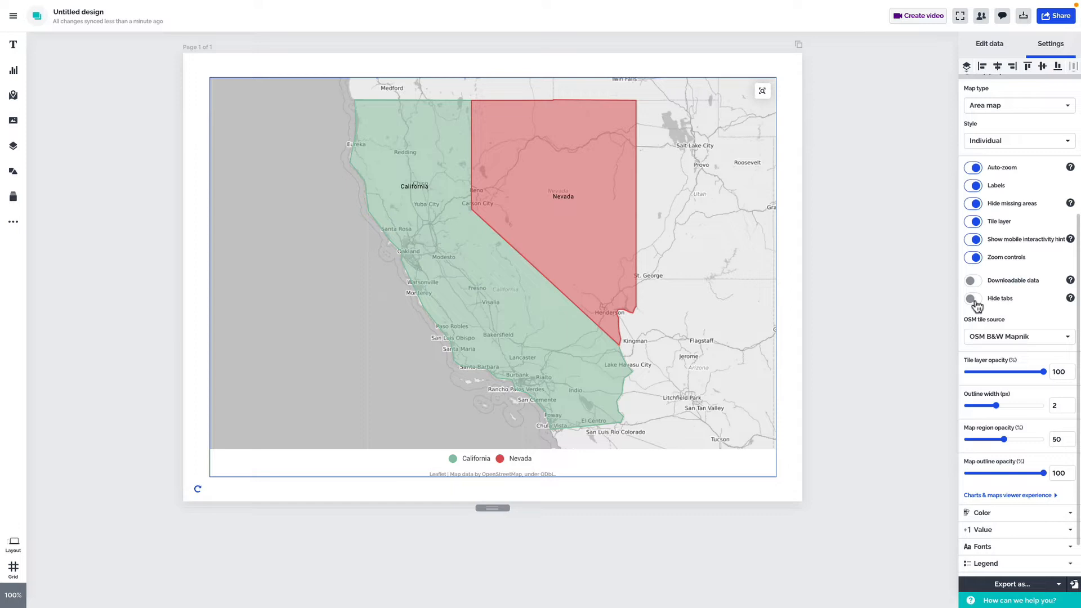
Raise the map region opacity to 84% in the map properties
scroll(977, 304, down, 1)
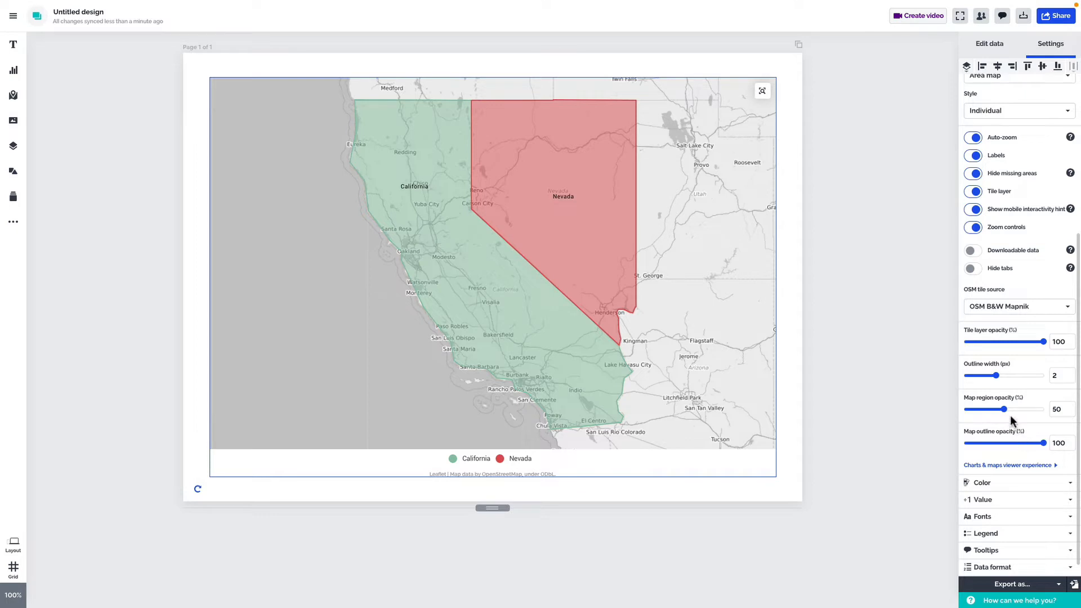
drag(1005, 409, 1033, 412)
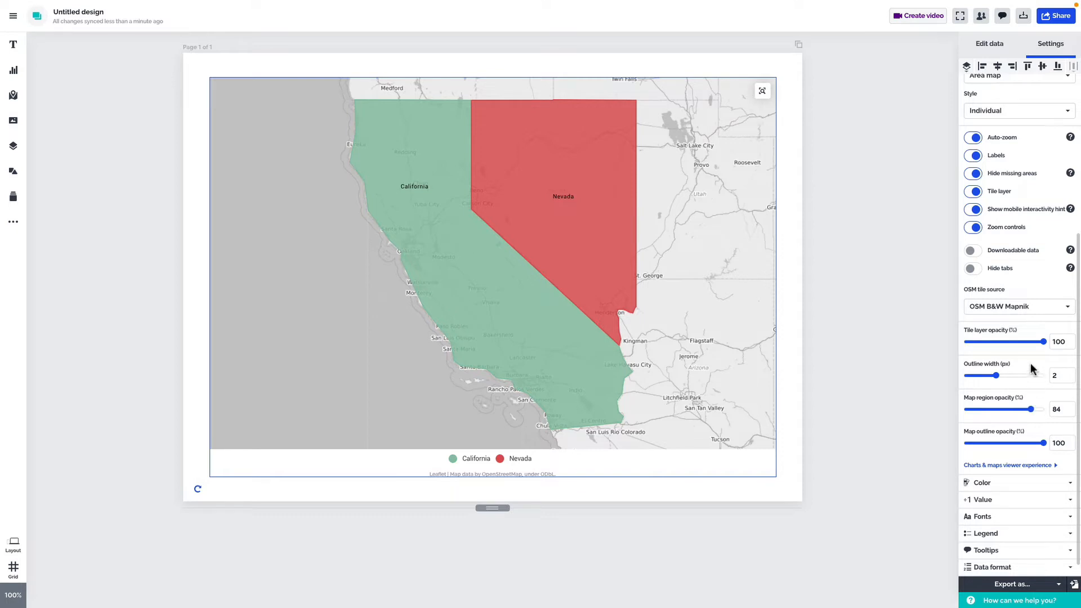
scroll(1029, 360, up, 4)
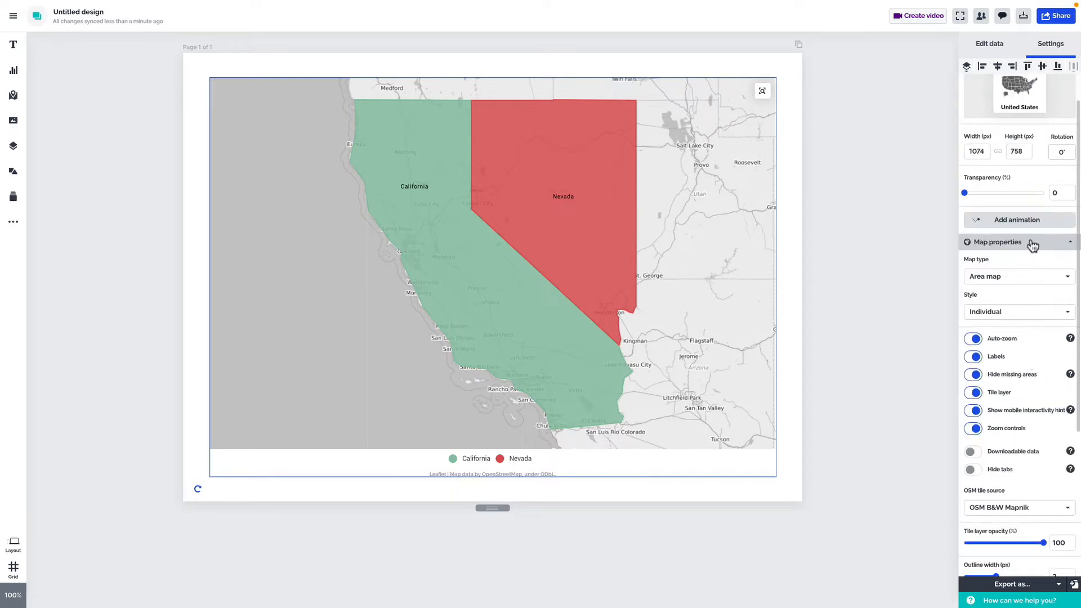
click(1031, 243)
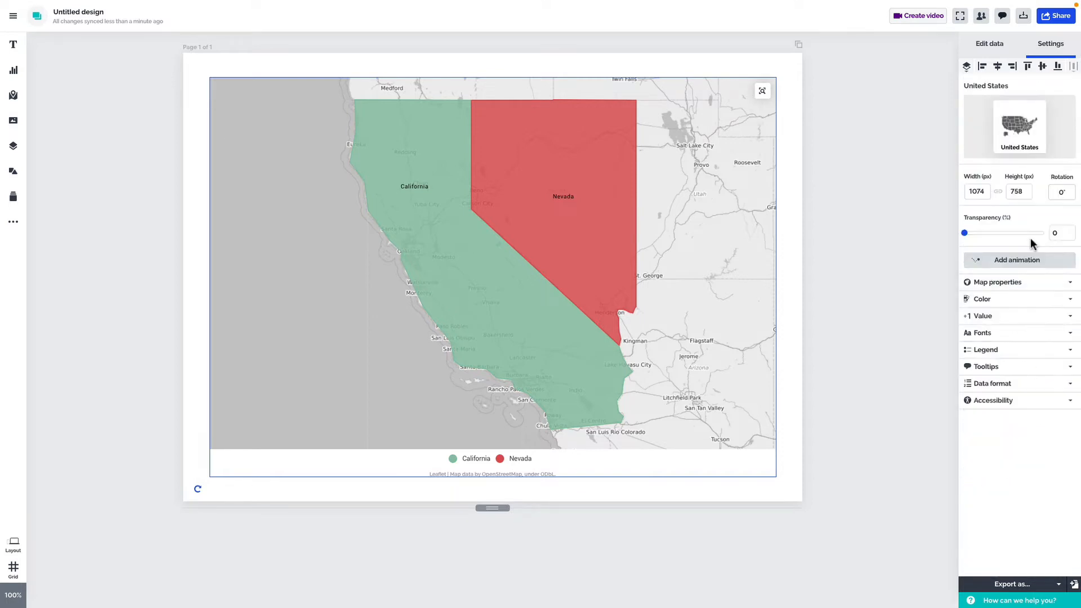
Color California with the palette's blue-violet (6D53DC) and Nevada with the palette's light blue
click(1016, 302)
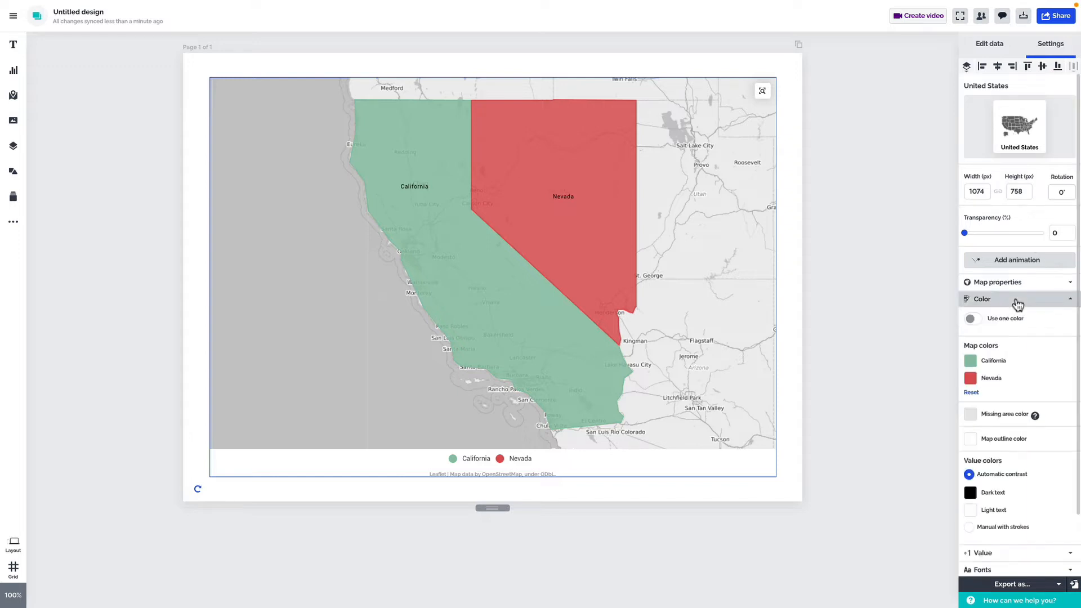
click(971, 362)
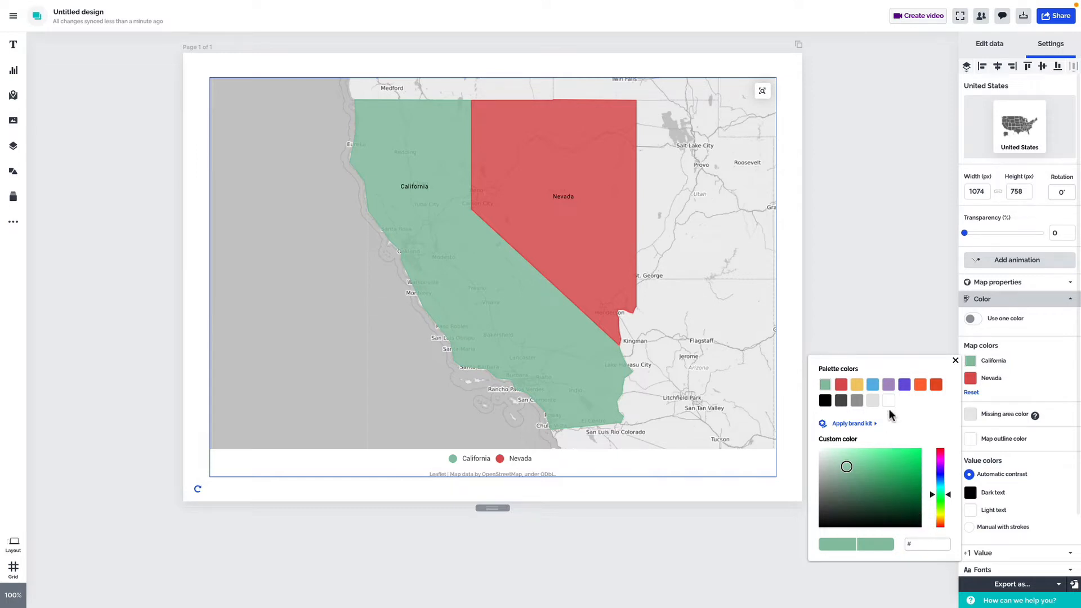
click(904, 385)
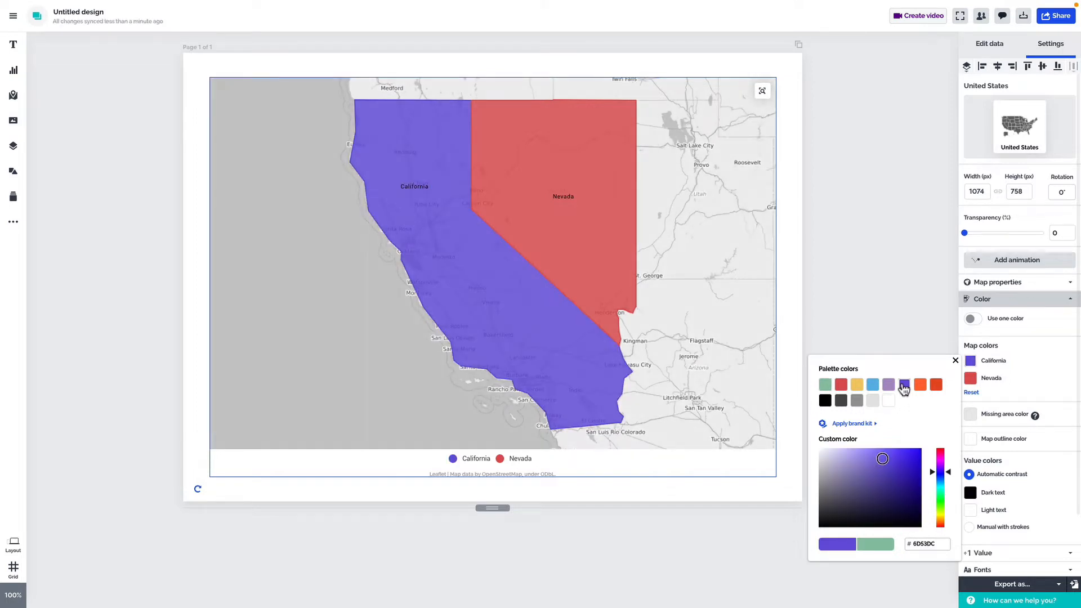
click(969, 379)
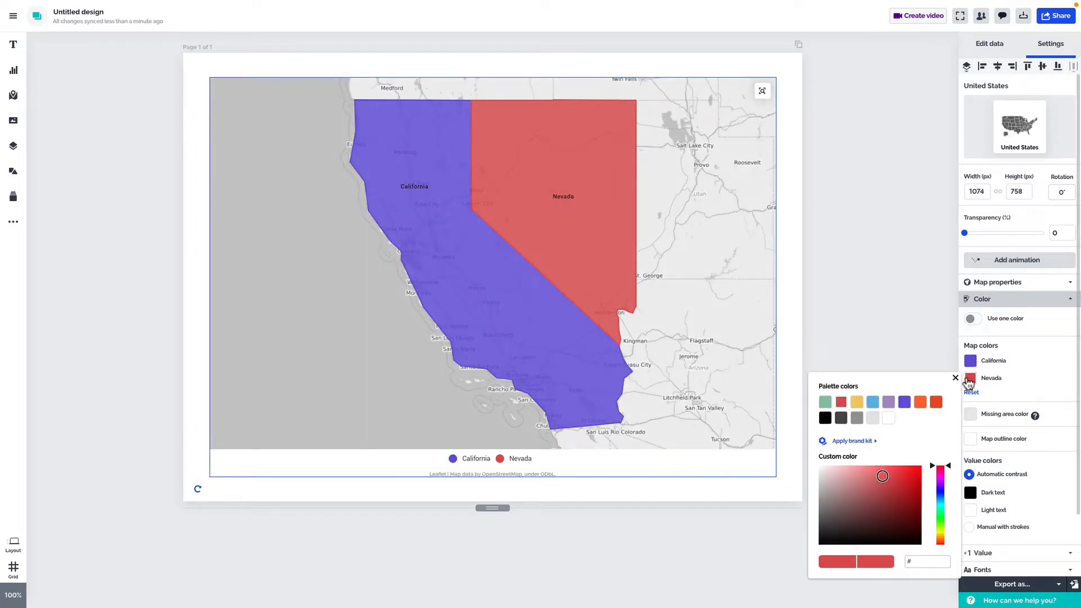
click(876, 403)
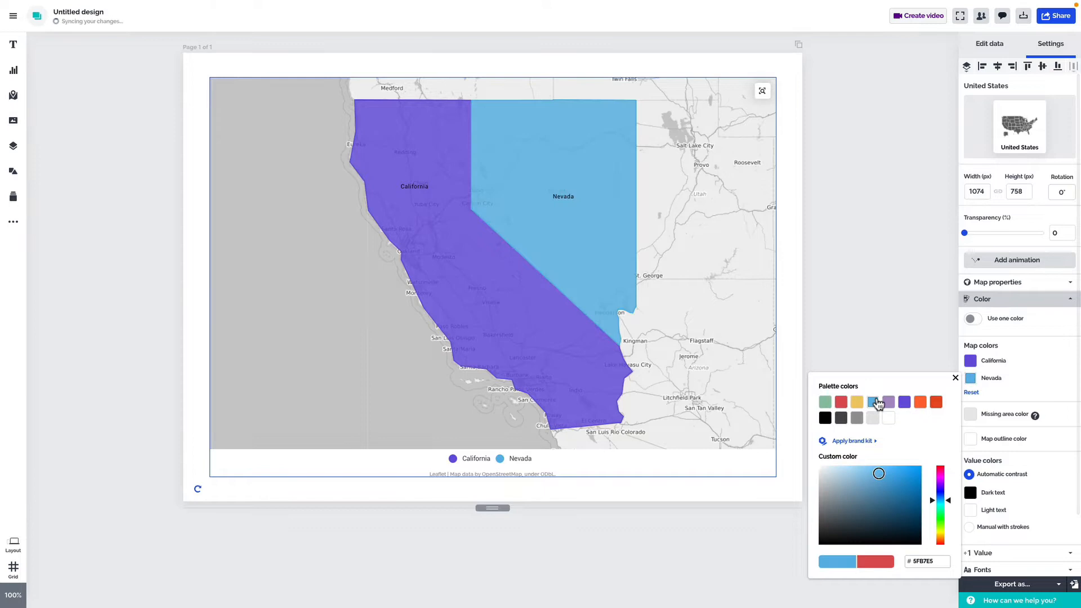
click(1041, 370)
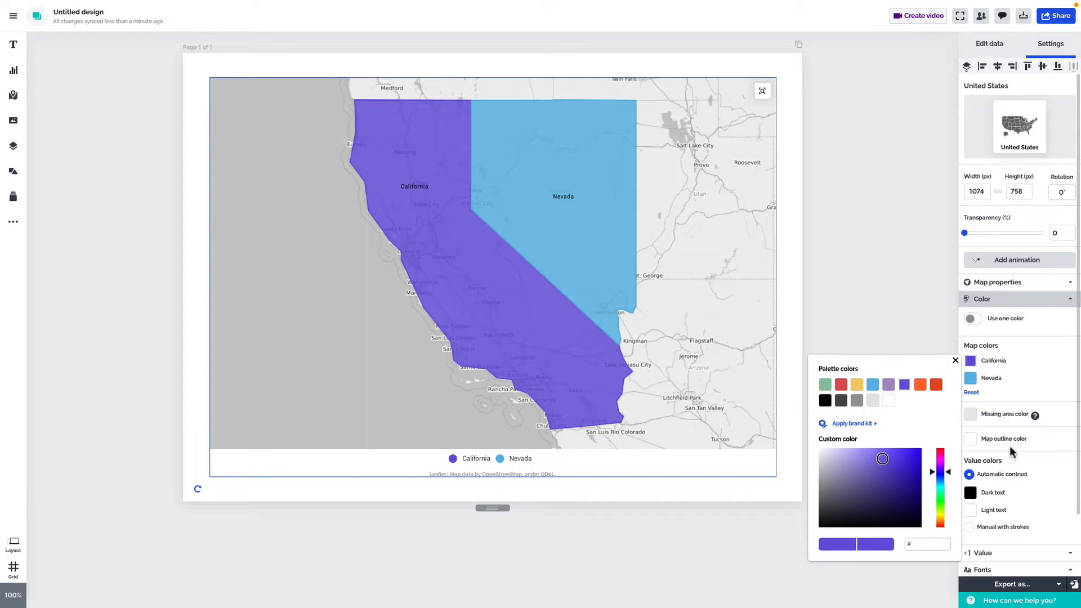
click(1032, 305)
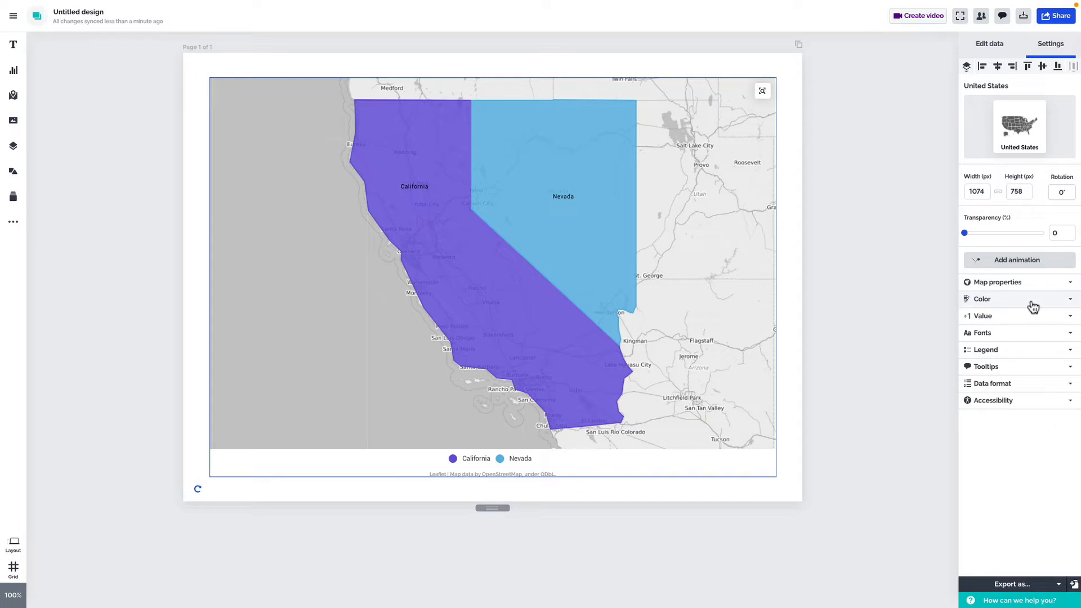
Review the map's value range settings and the list of available fonts
click(1029, 319)
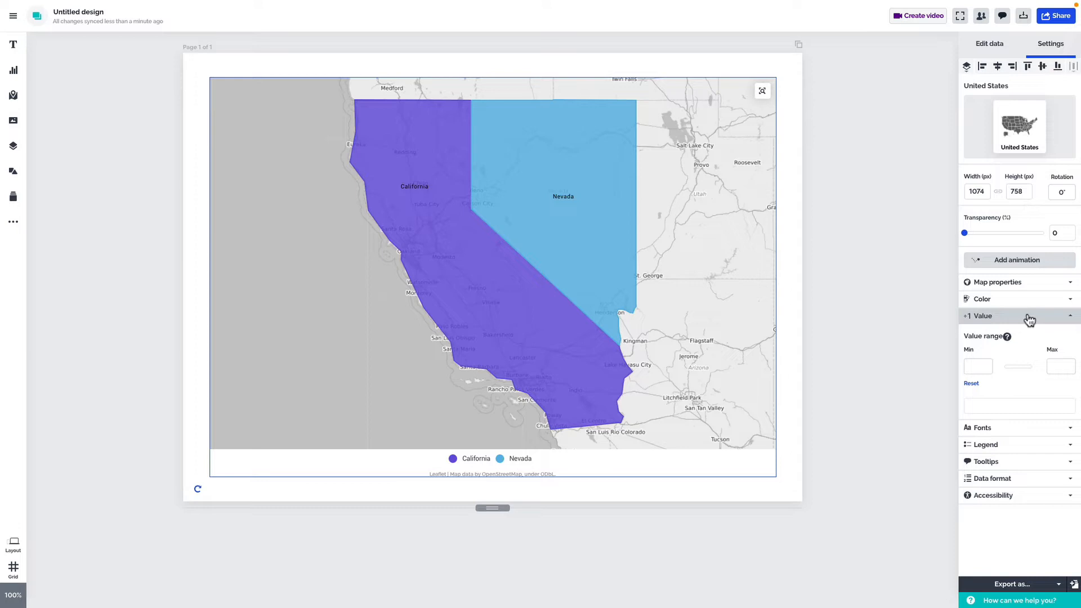
click(1029, 319)
click(1025, 335)
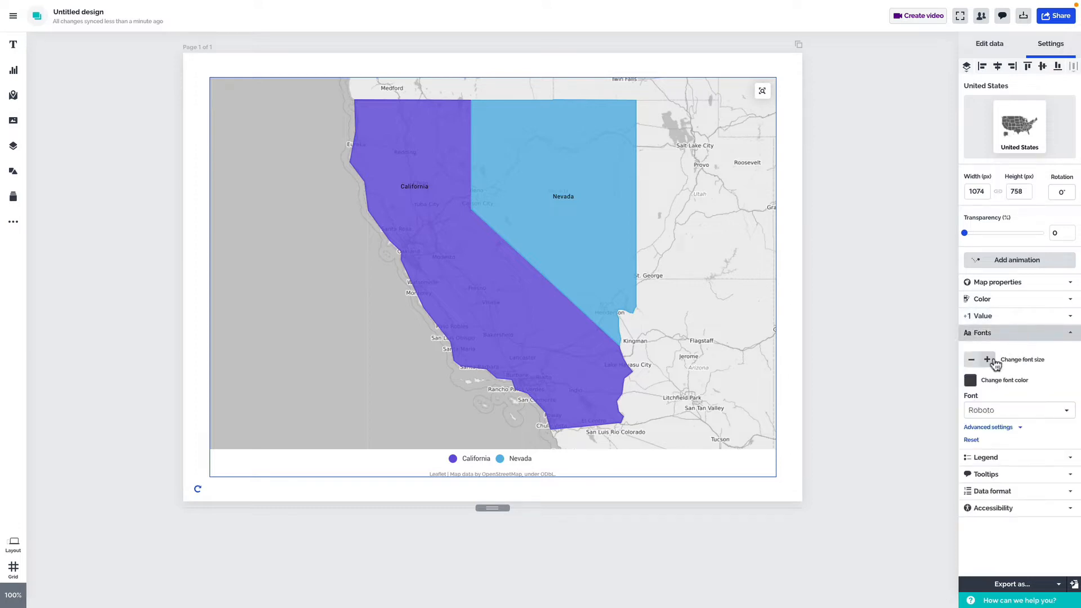
click(1022, 414)
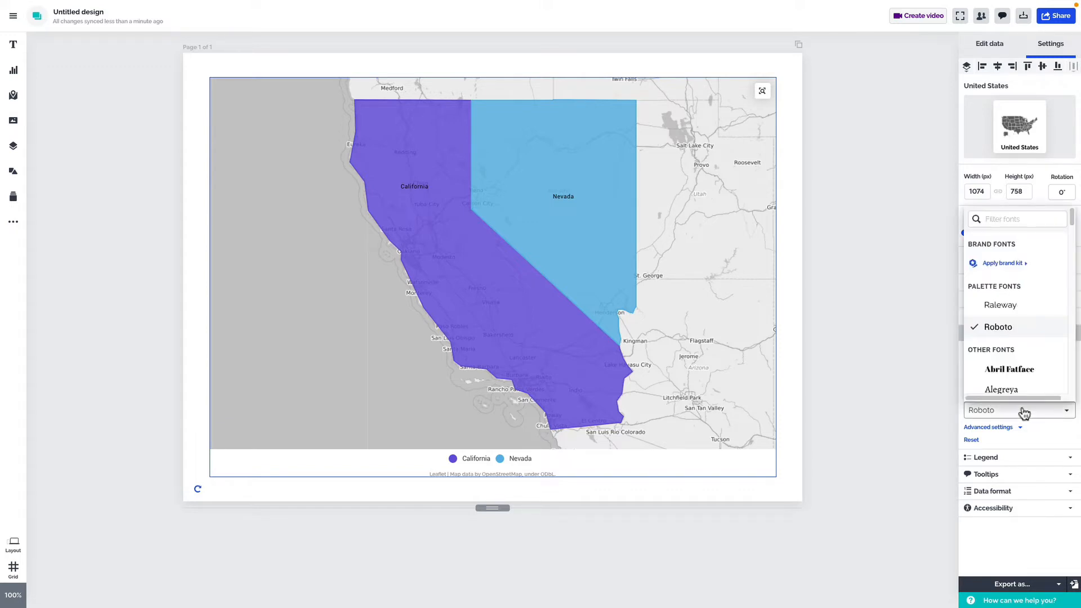
click(1023, 413)
Set the map labels to font size 20, bold and italic, in the advanced font settings
click(1011, 430)
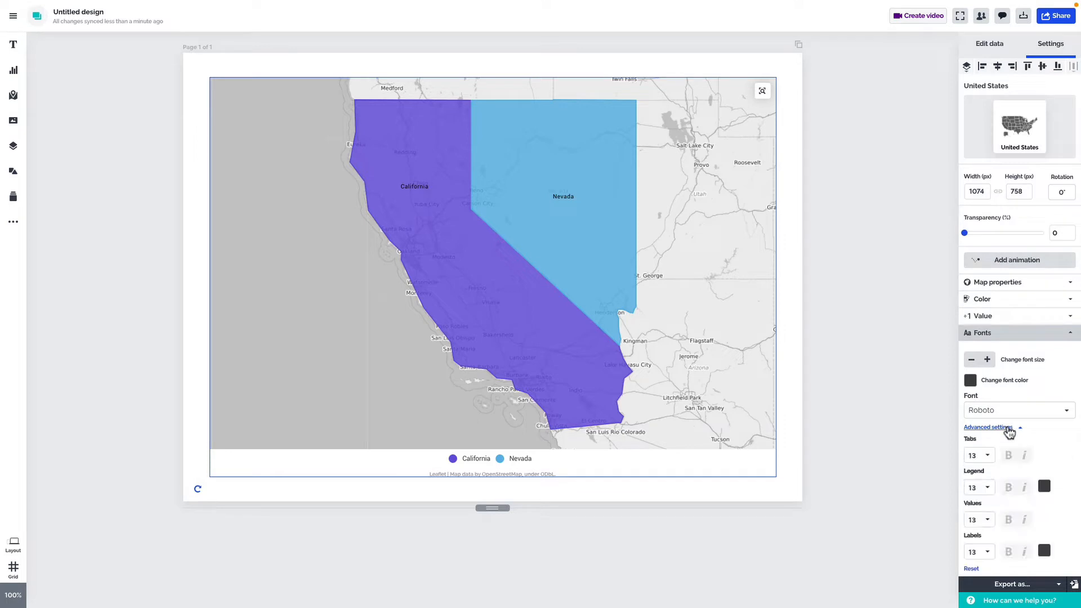
scroll(1007, 432, down, 2)
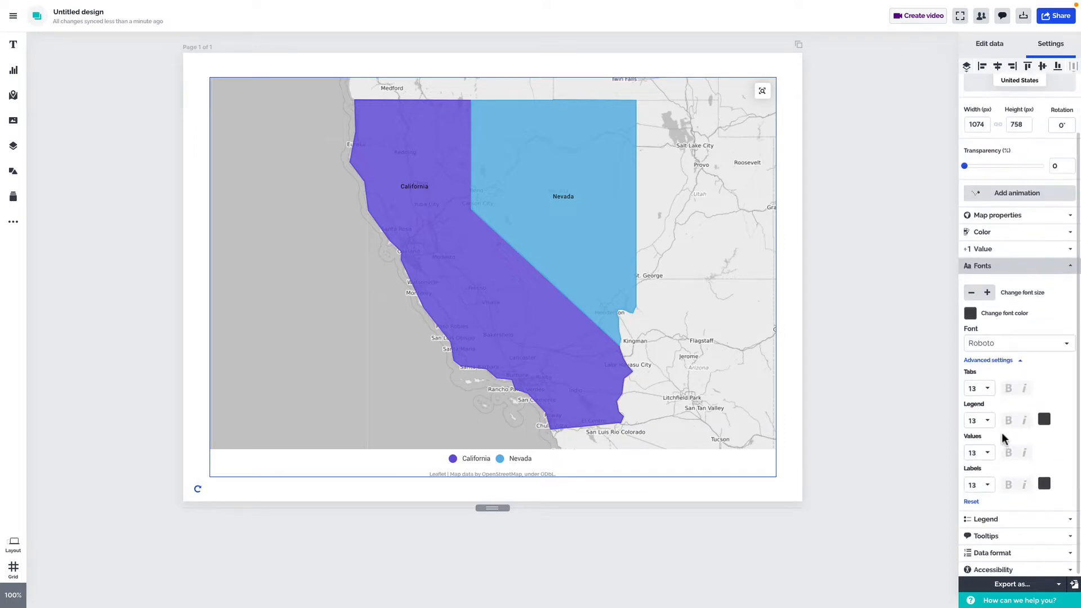
click(988, 485)
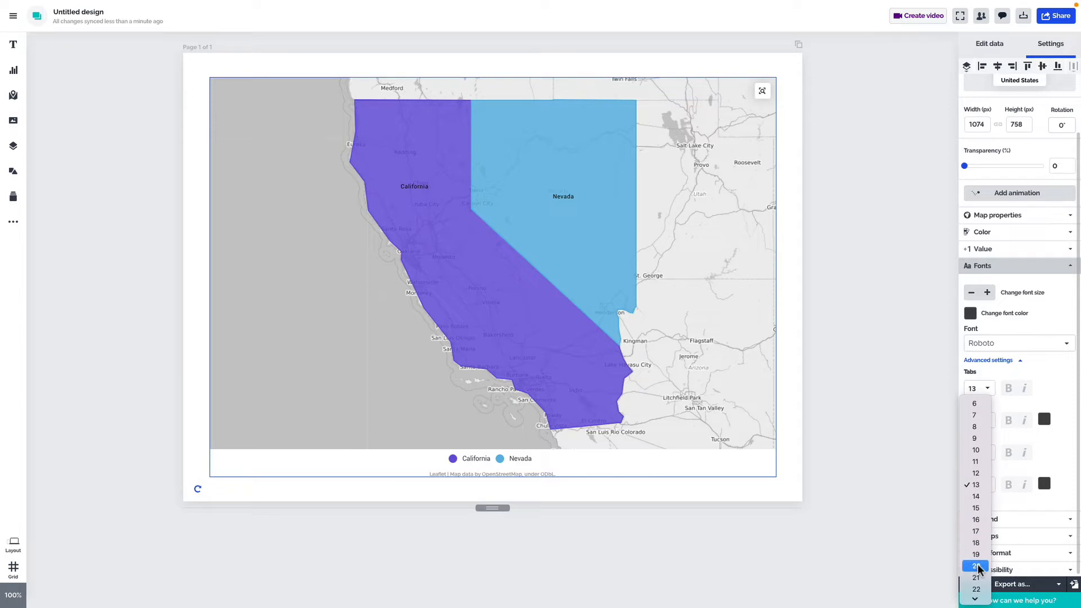
click(976, 566)
click(1009, 488)
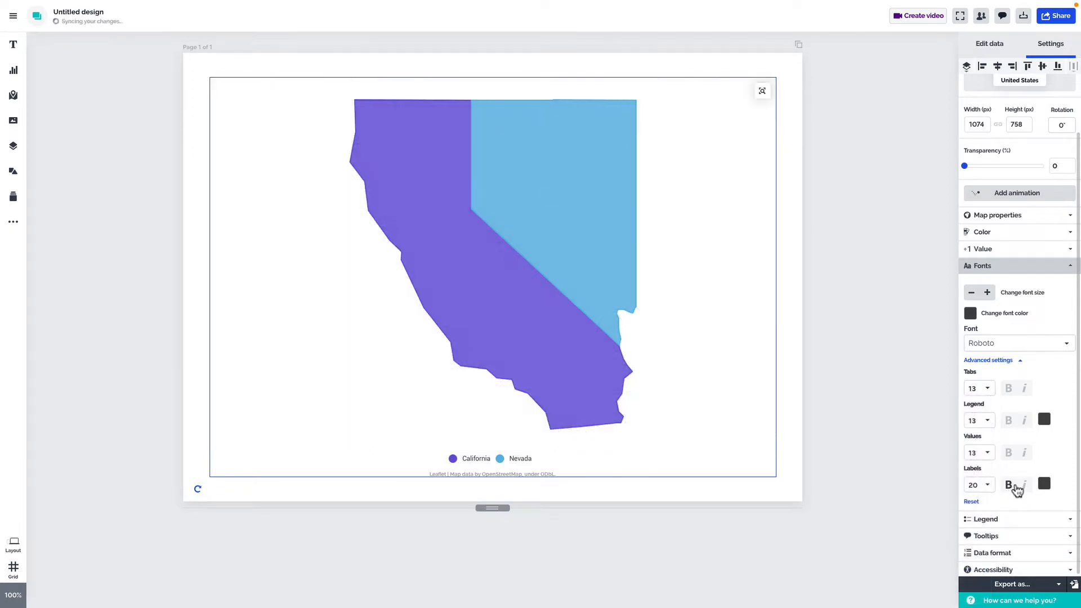
click(1025, 486)
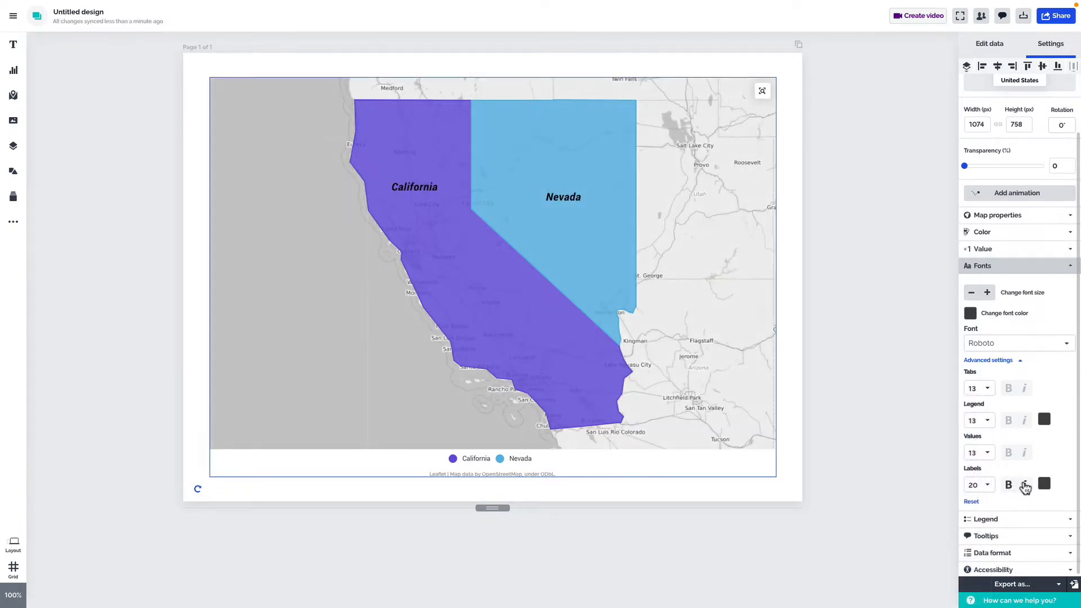
Increase the font size of the map's legend in the advanced font settings
click(987, 421)
click(981, 466)
click(1030, 269)
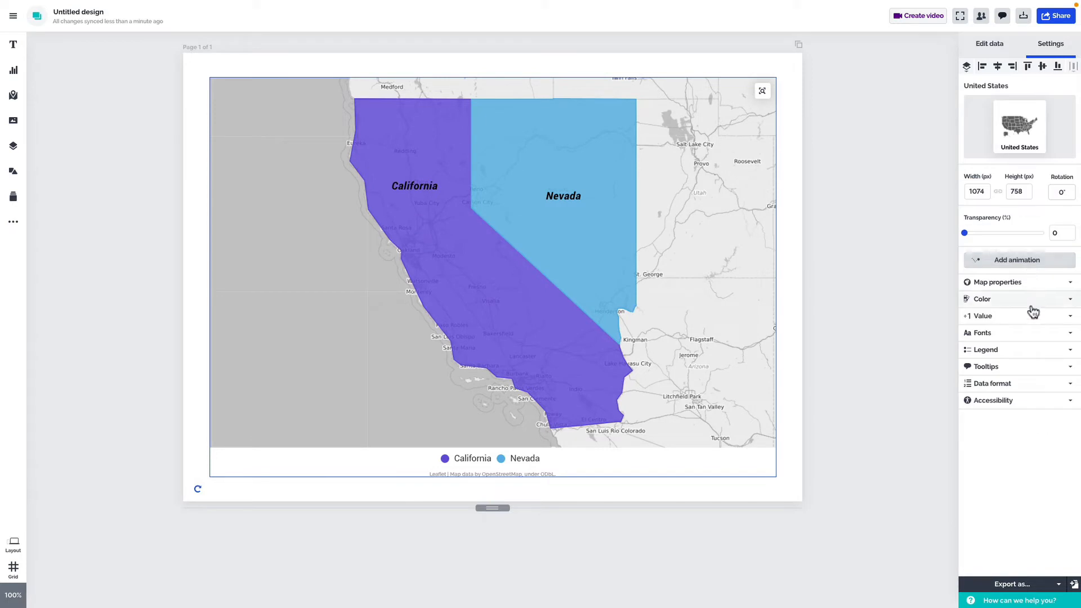
Turn off the map's legend and look at the available legend positions, keeping Bottom
click(1027, 351)
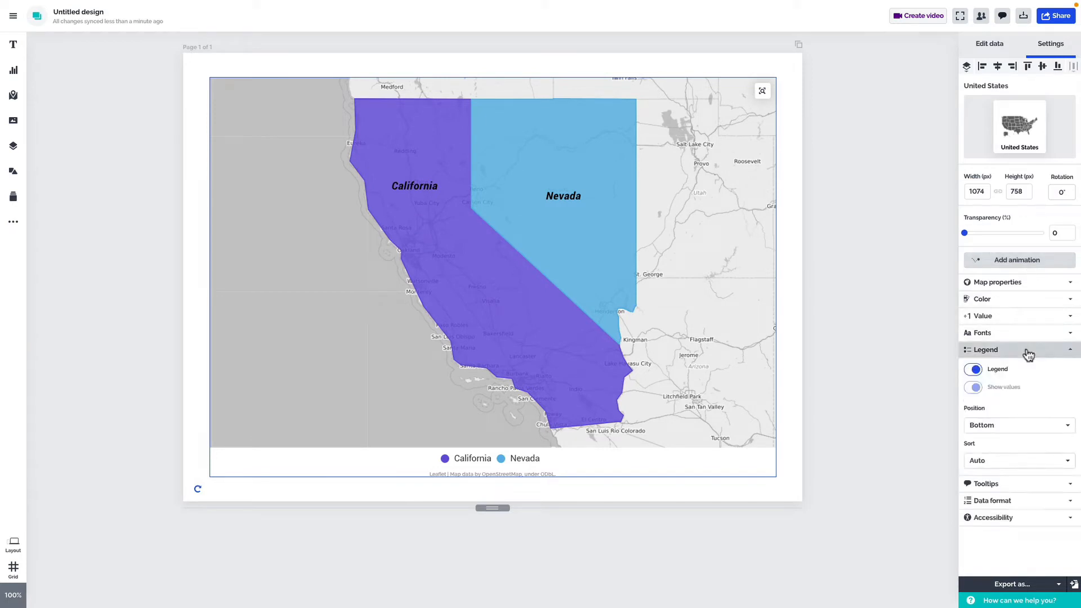
click(976, 373)
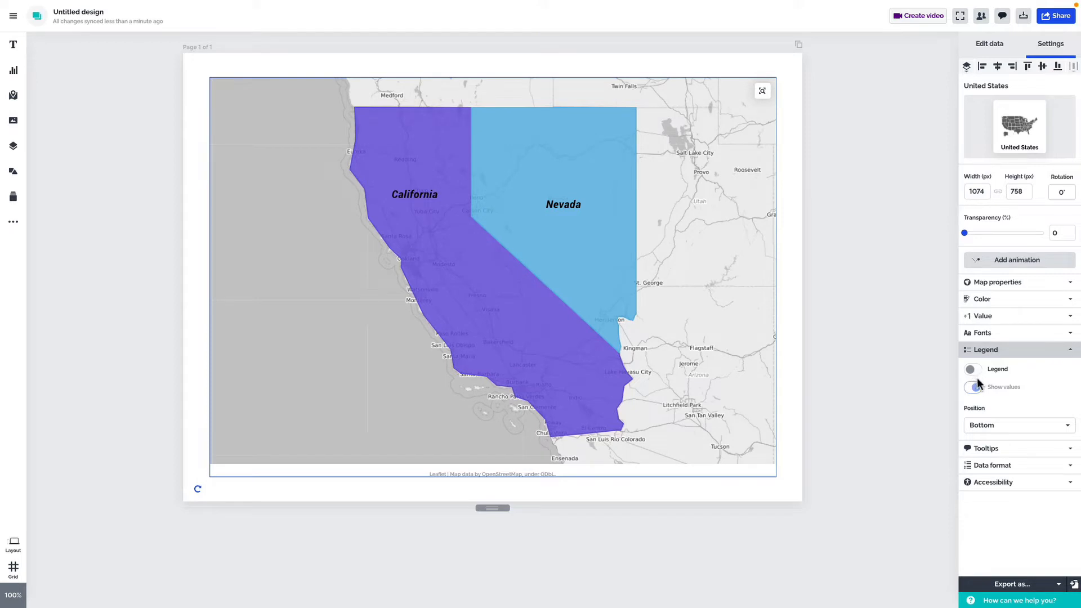
click(996, 424)
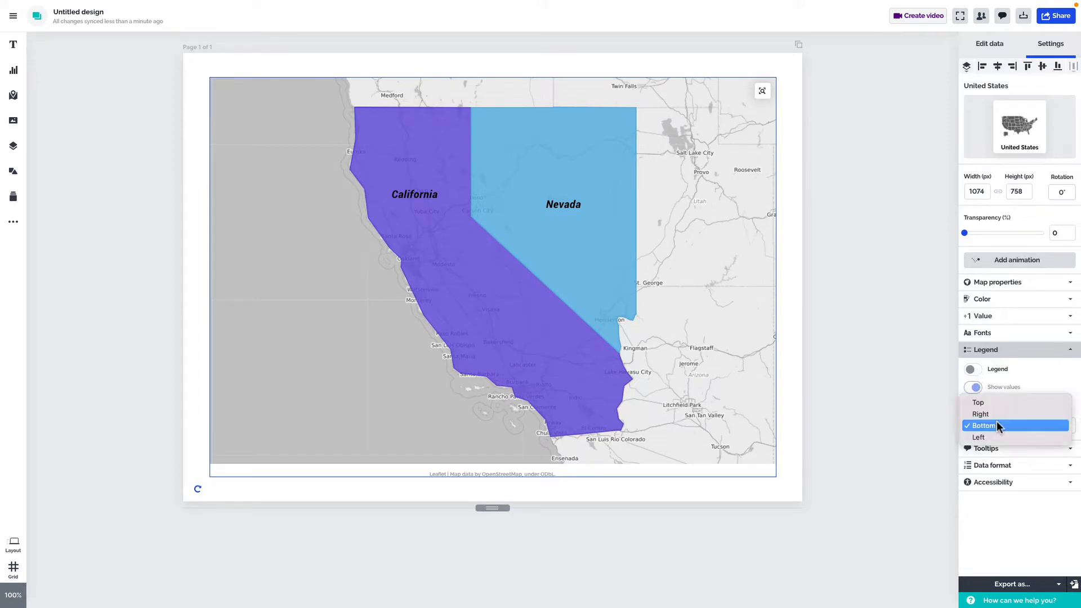
click(997, 423)
click(1023, 350)
Review the tooltip settings and check the tooltip for Nevada on the map
click(1019, 368)
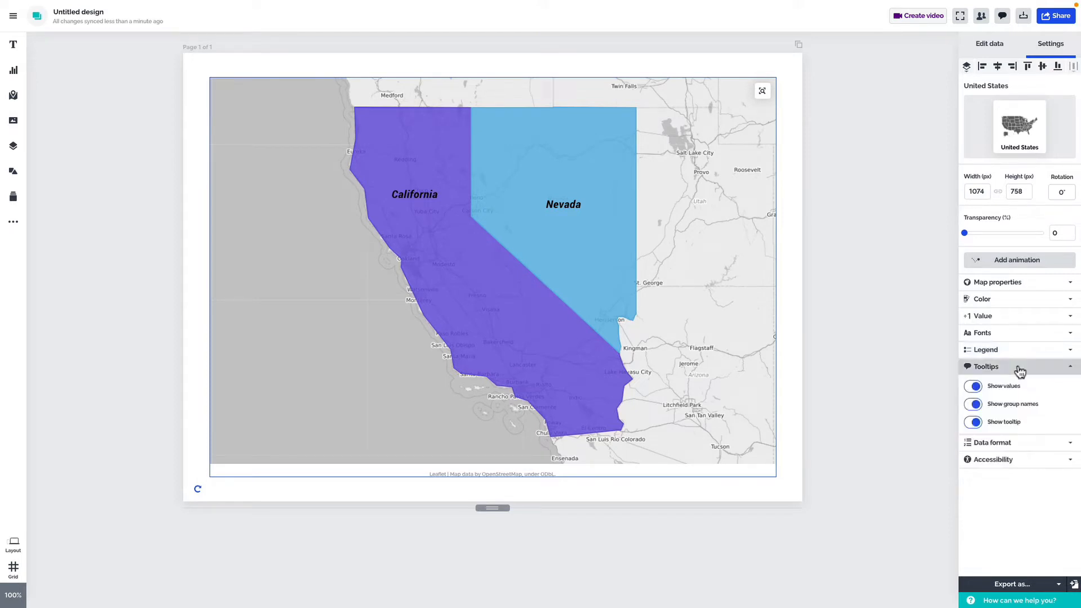
mouse_move(596, 271)
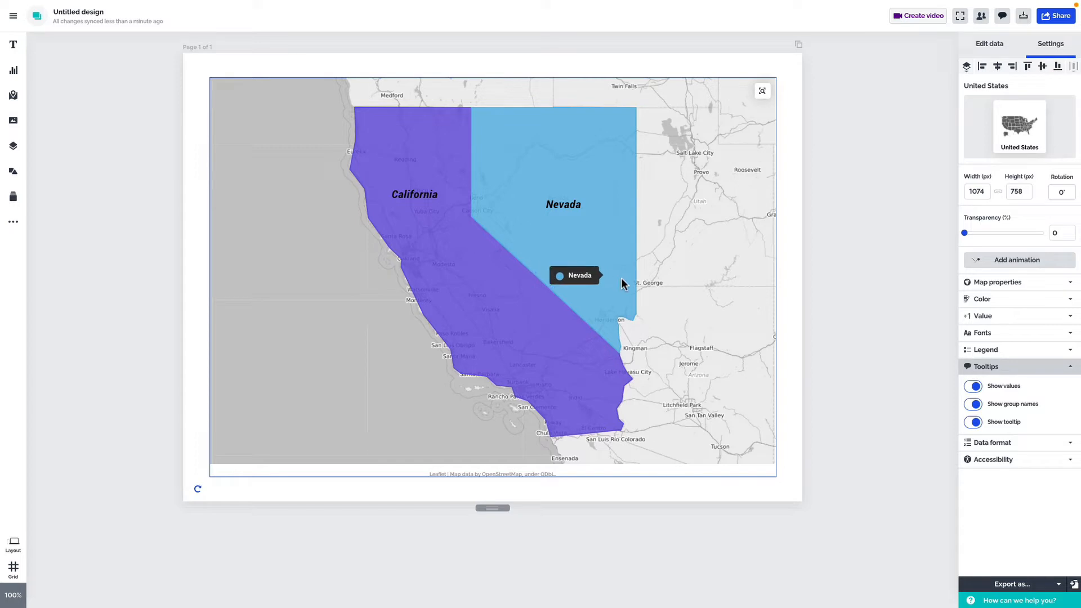
Review the map's data format options, including the numeric formats, and its accessibility settings
click(1025, 367)
click(1021, 385)
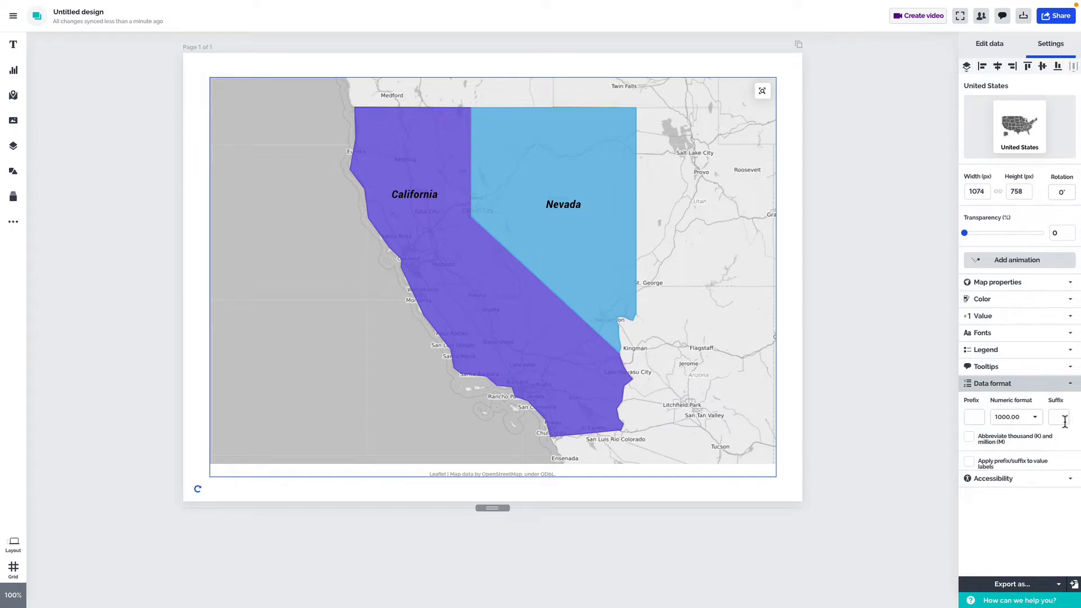
click(1015, 417)
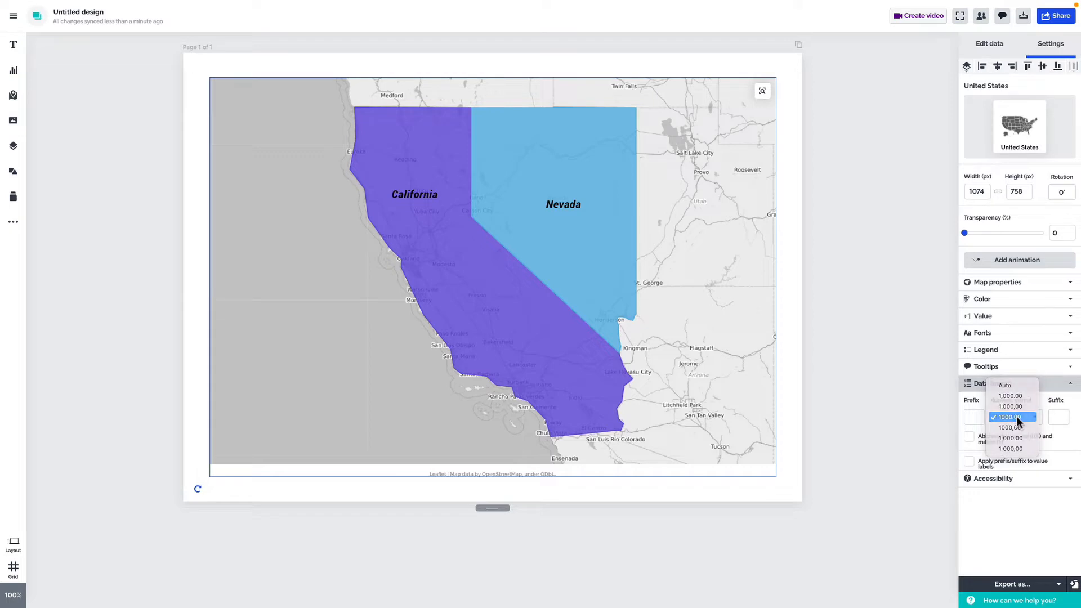
click(1015, 417)
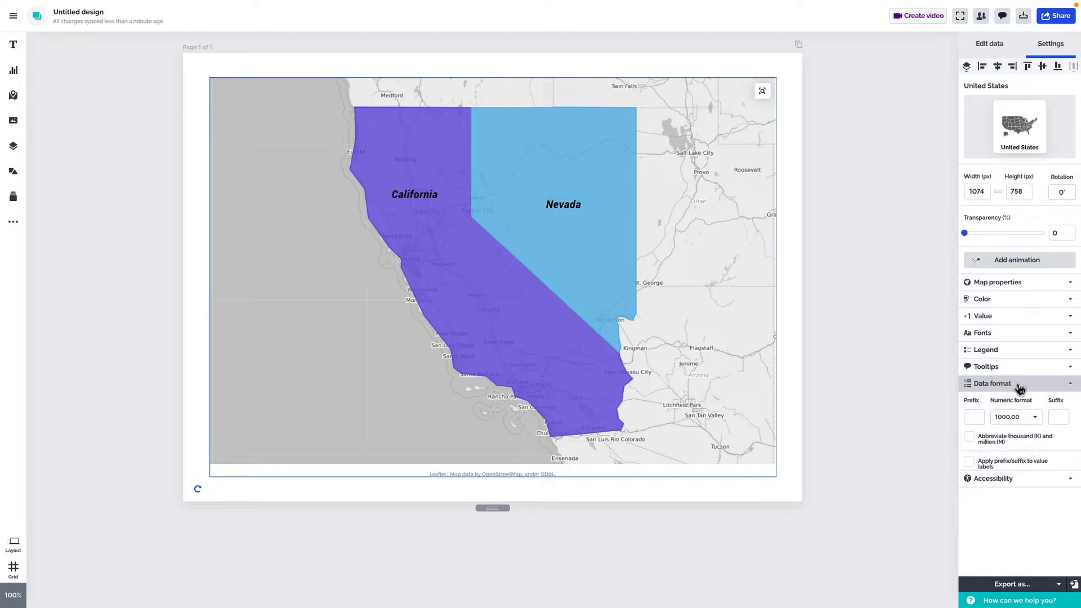
click(1020, 388)
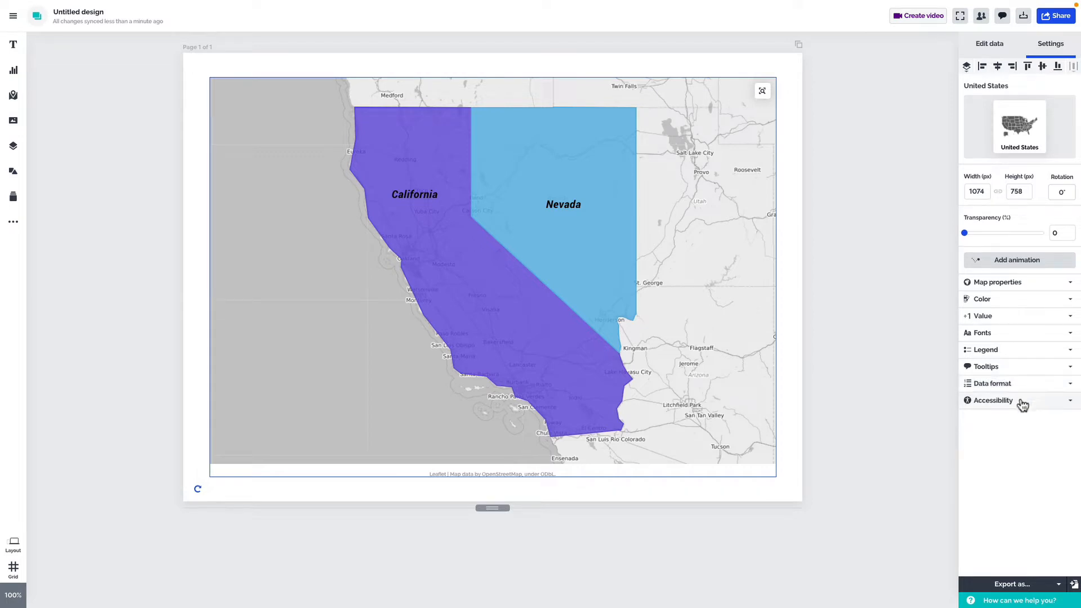
click(1022, 403)
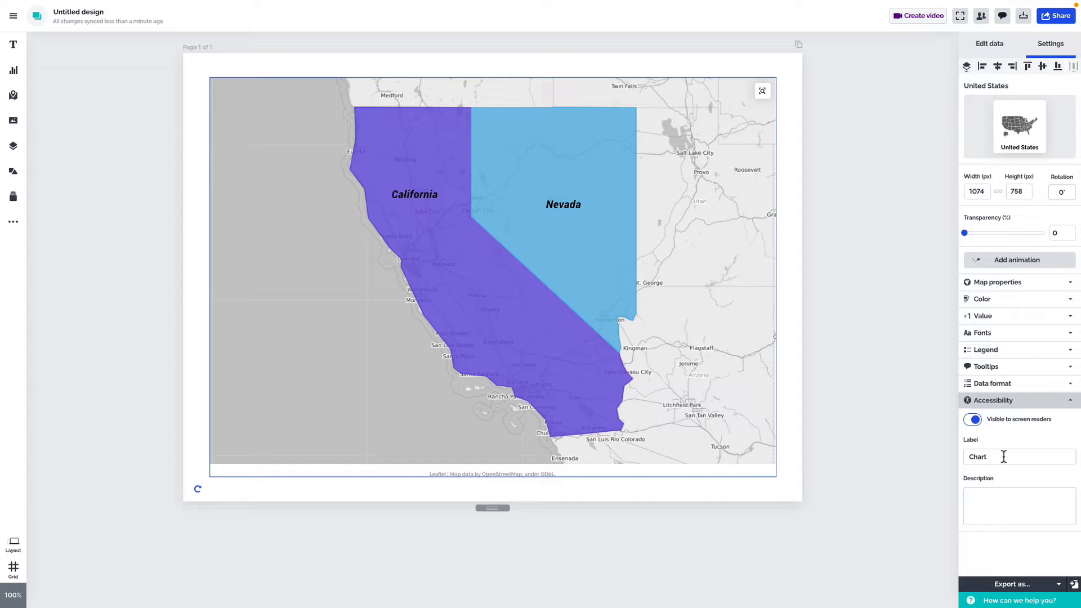
click(1027, 403)
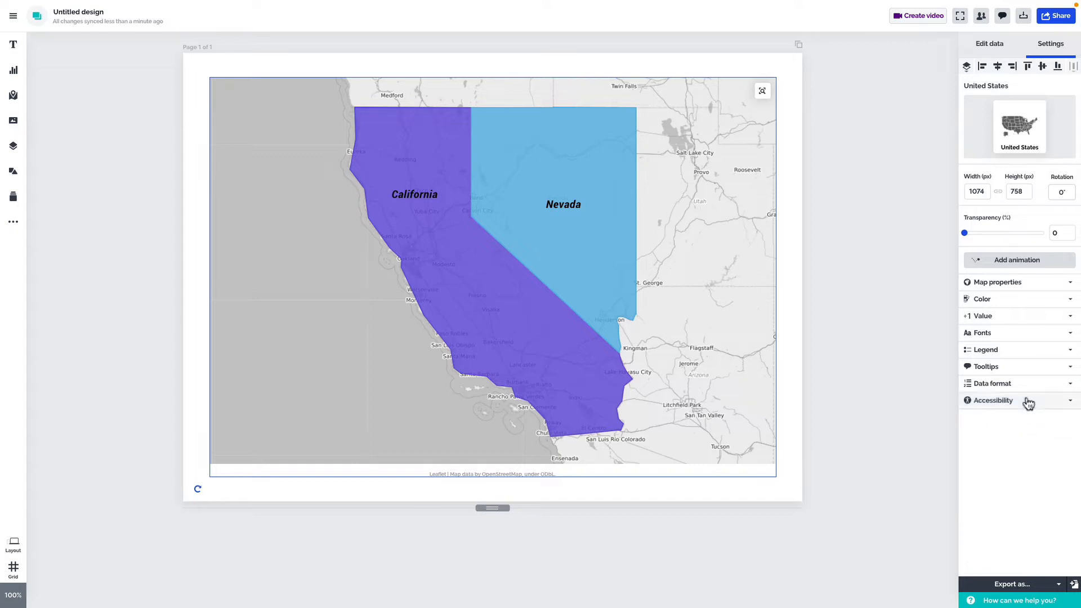
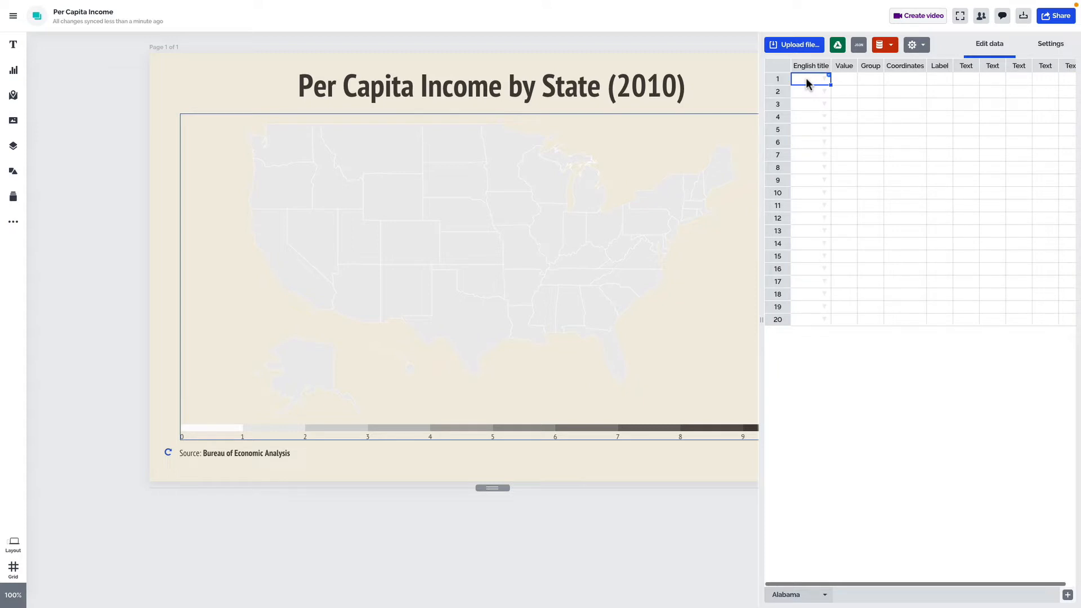
Paste the copied state per capita income data into the map's data sheet, starting at the first English title cell
key(ctrl+v)
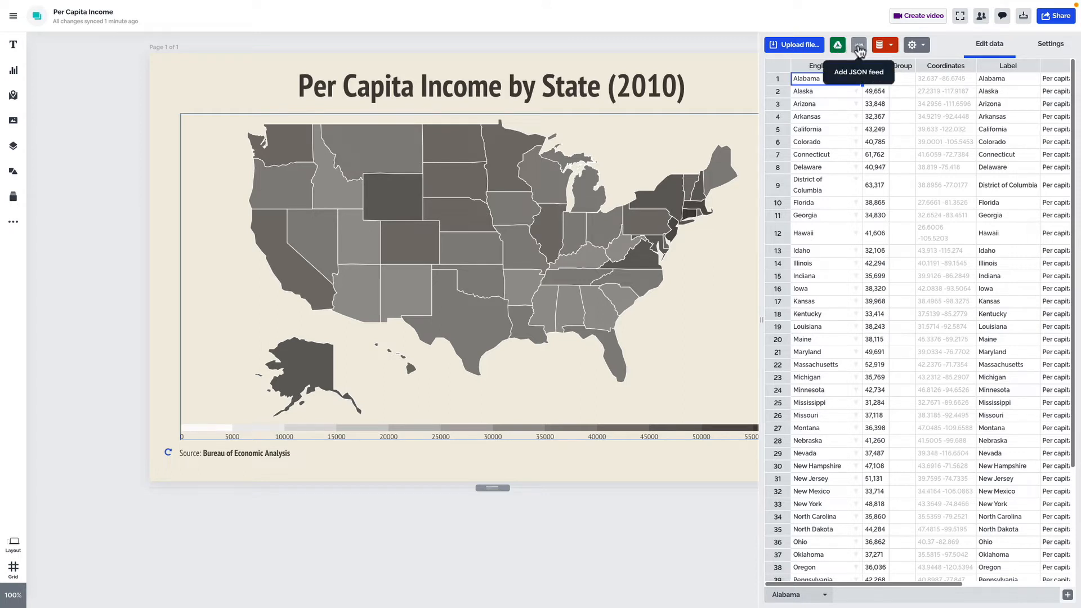
Review the JSON feed import and the MySQL database connector as data sources, without connecting either
click(858, 47)
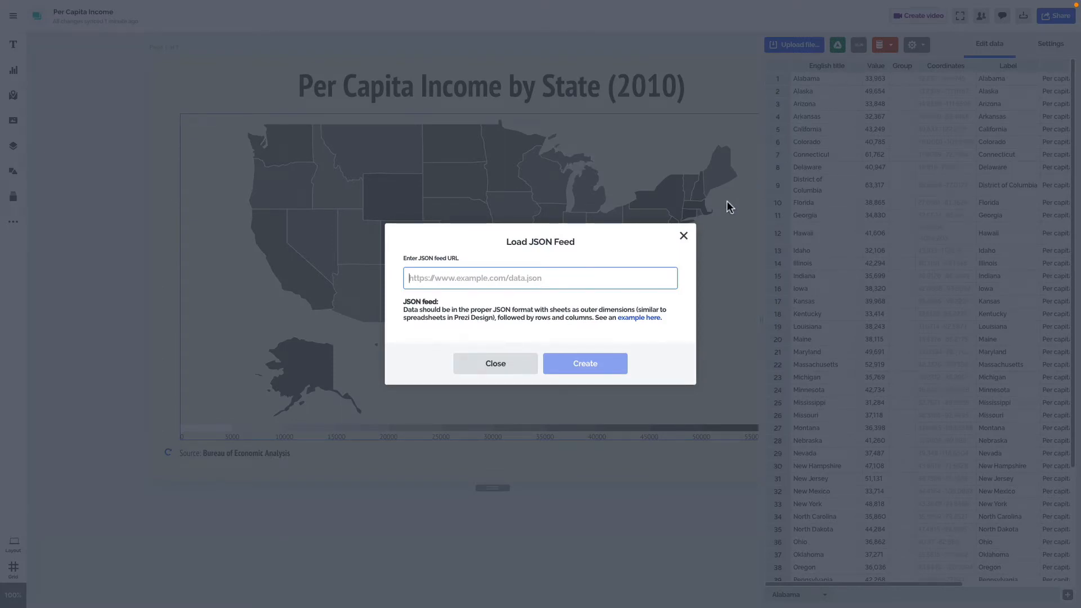
click(684, 235)
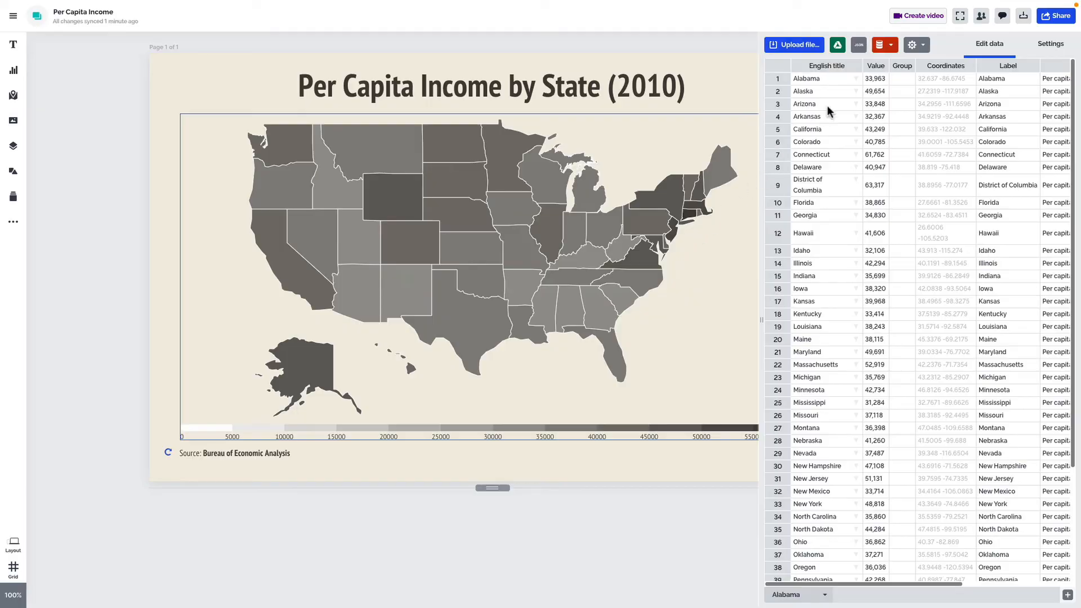
click(888, 51)
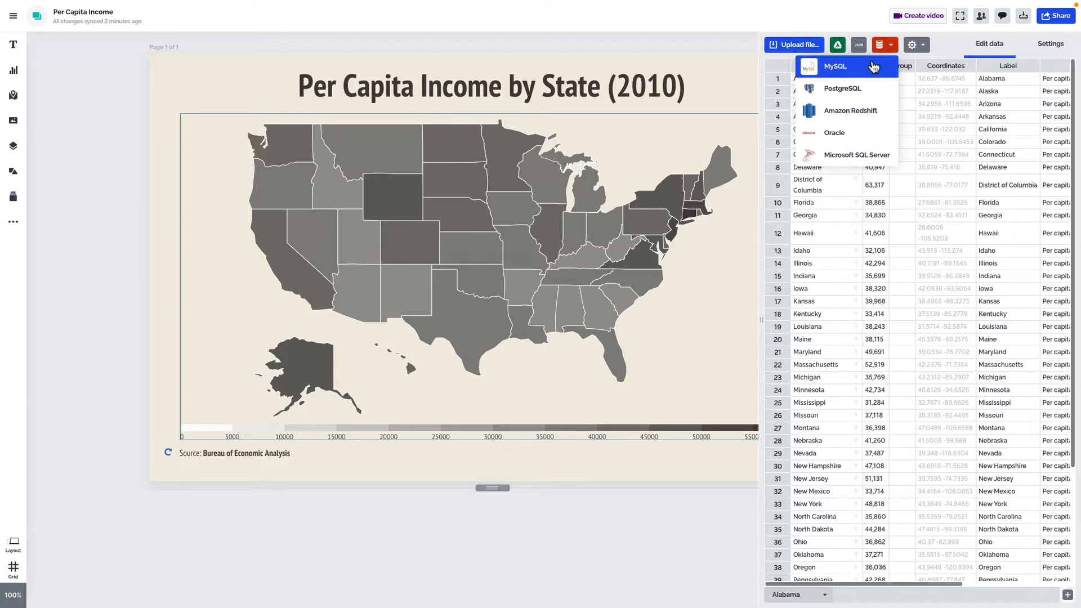
click(870, 60)
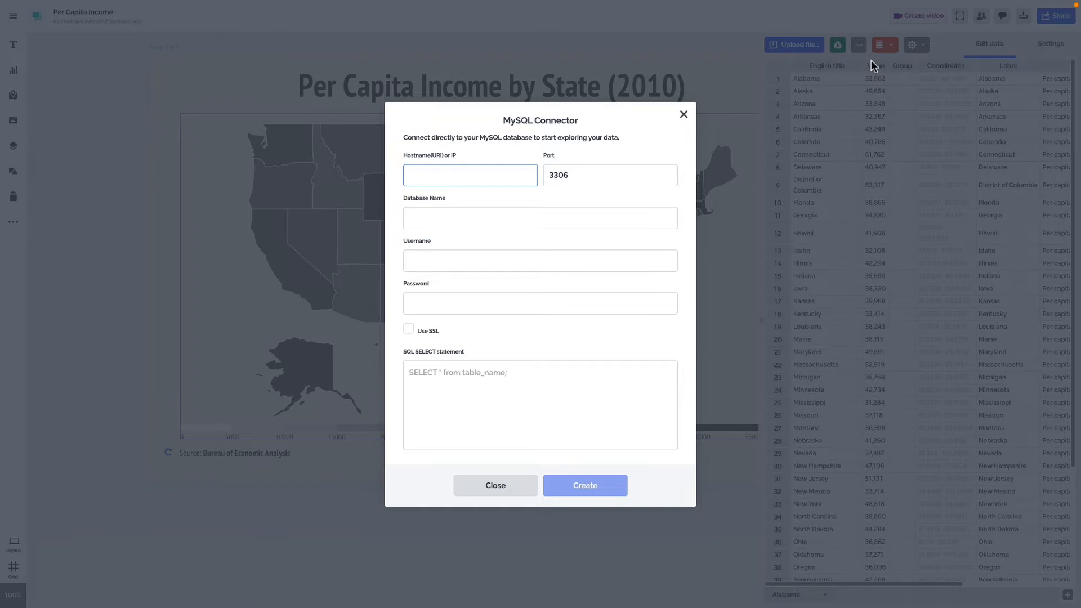
click(684, 115)
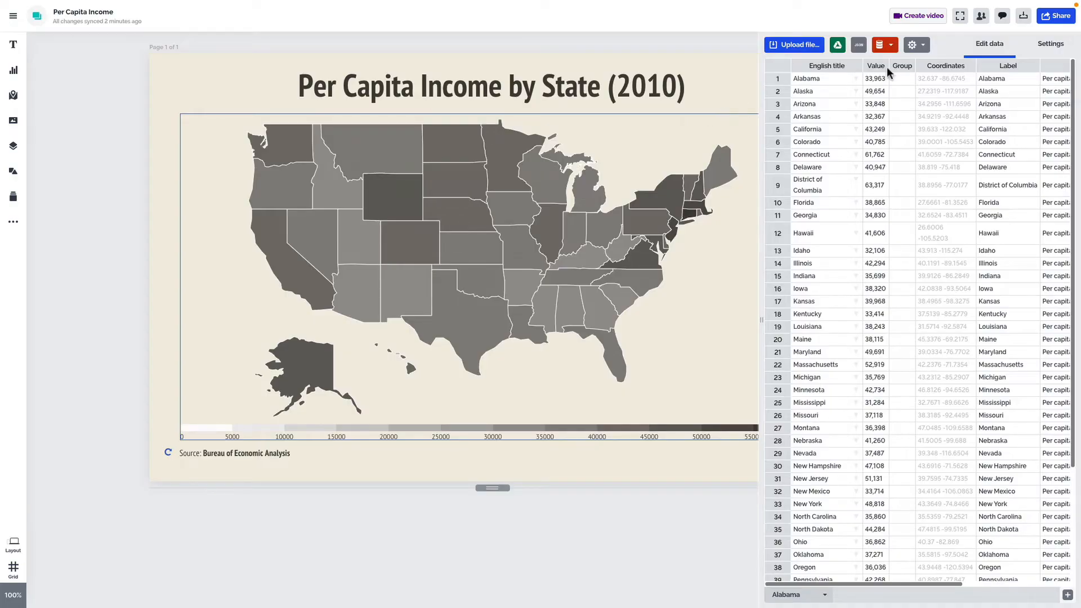
Set the United States map's value range to a minimum of 30000 and a maximum of 60000
click(1051, 48)
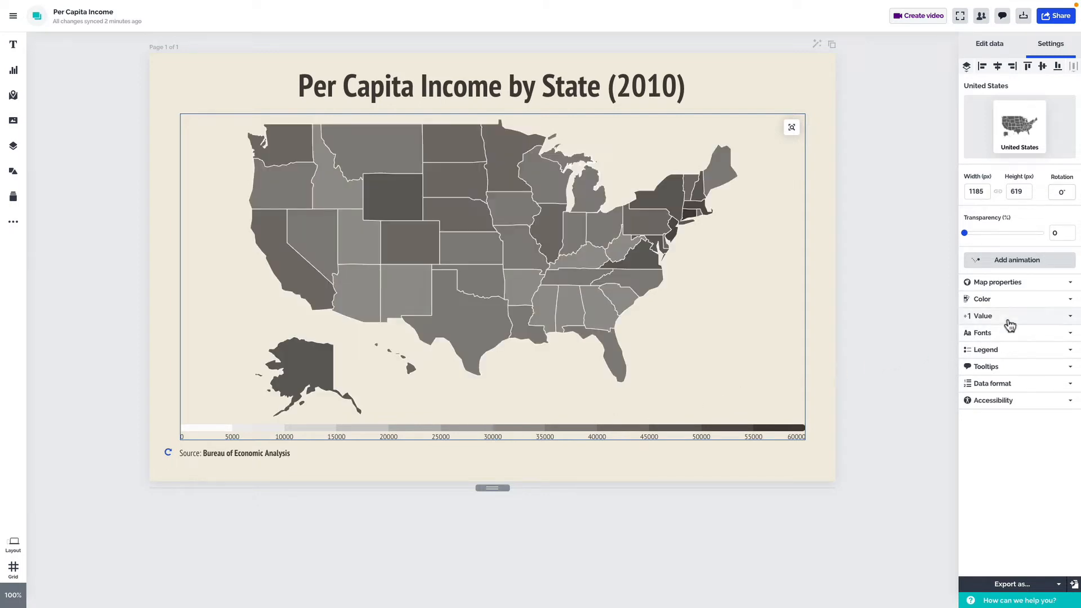
click(1014, 321)
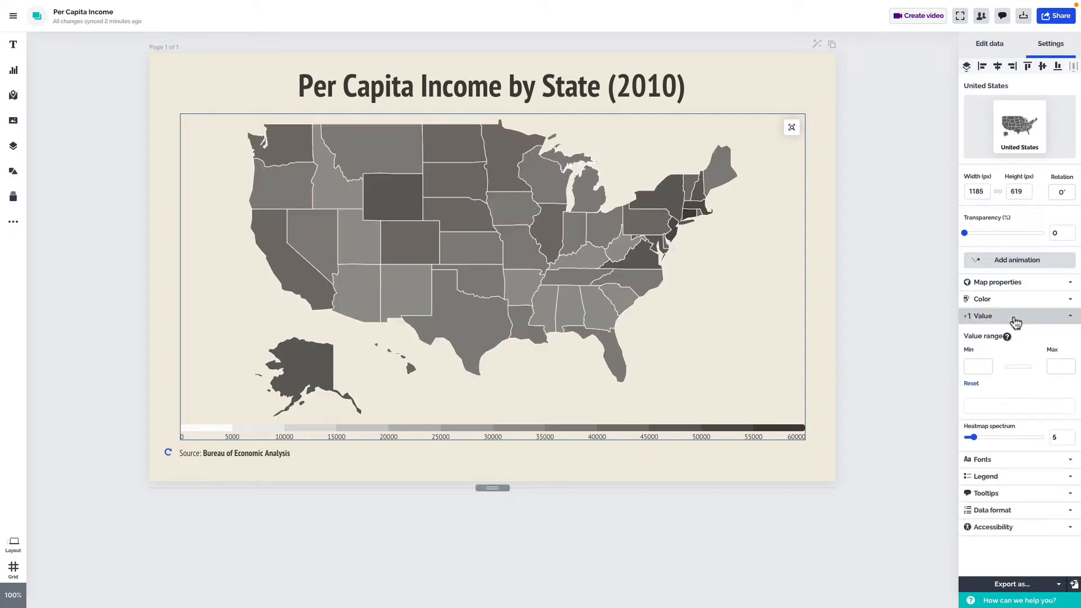
click(978, 366)
text(30000)
key(Tab)
text(60000)
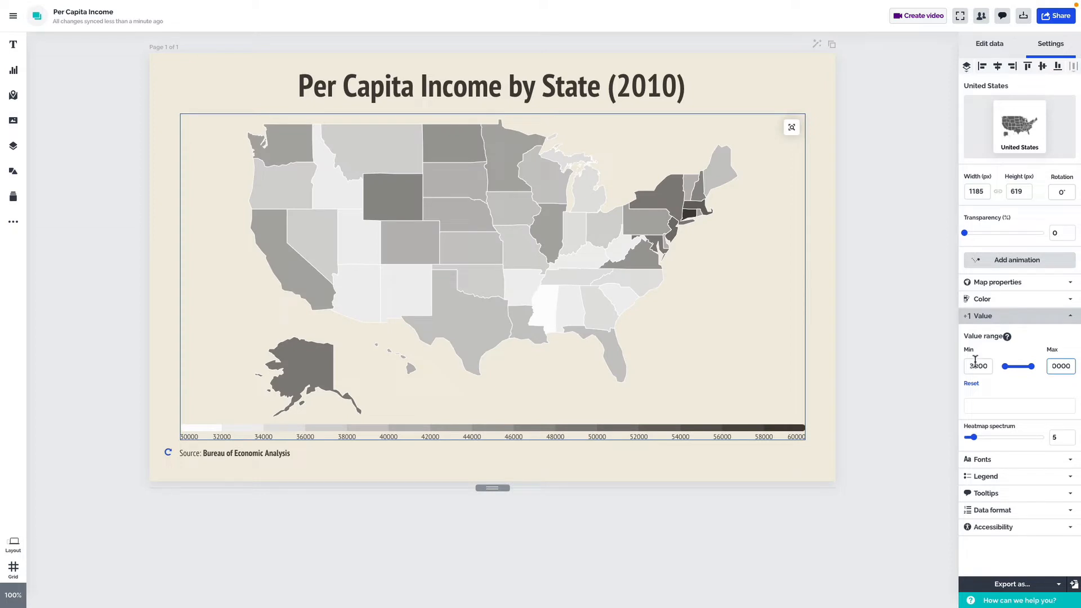
click(993, 324)
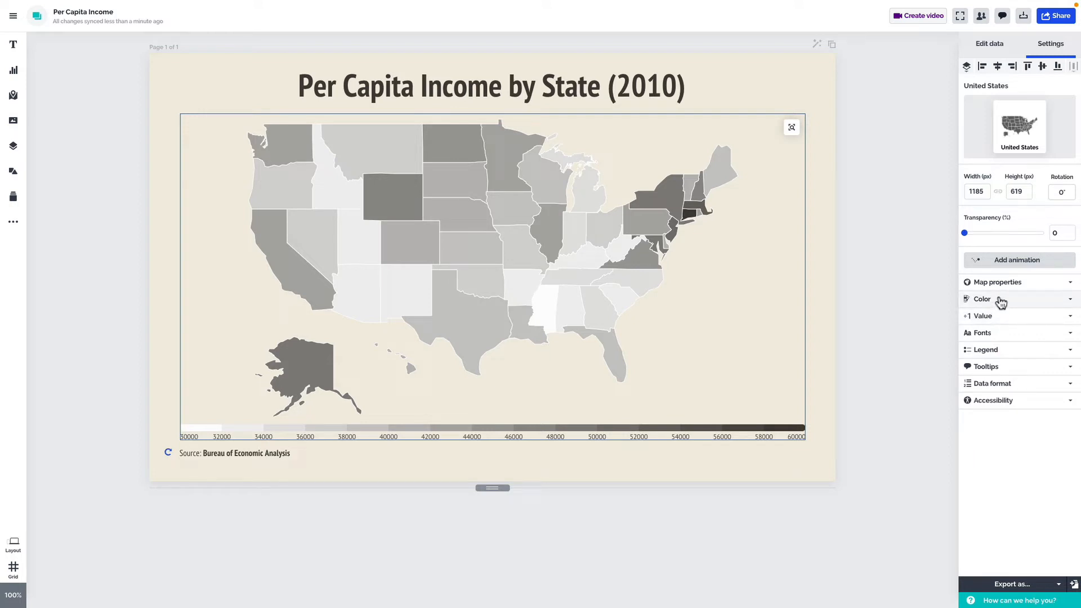
Change the map's hot color for high values to the rust-orange palette color B15027
click(1000, 303)
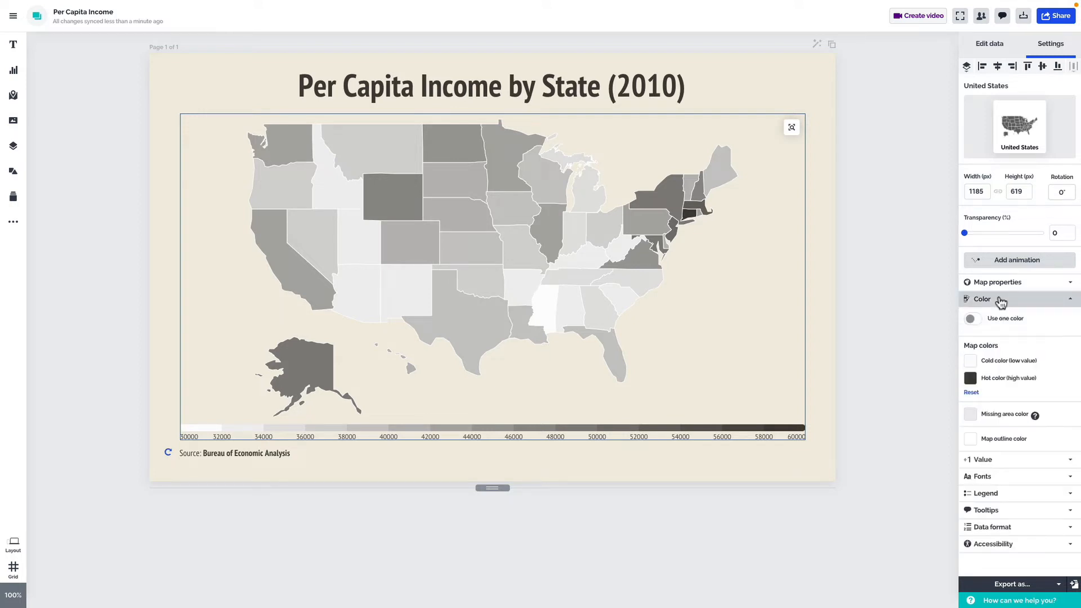
click(970, 379)
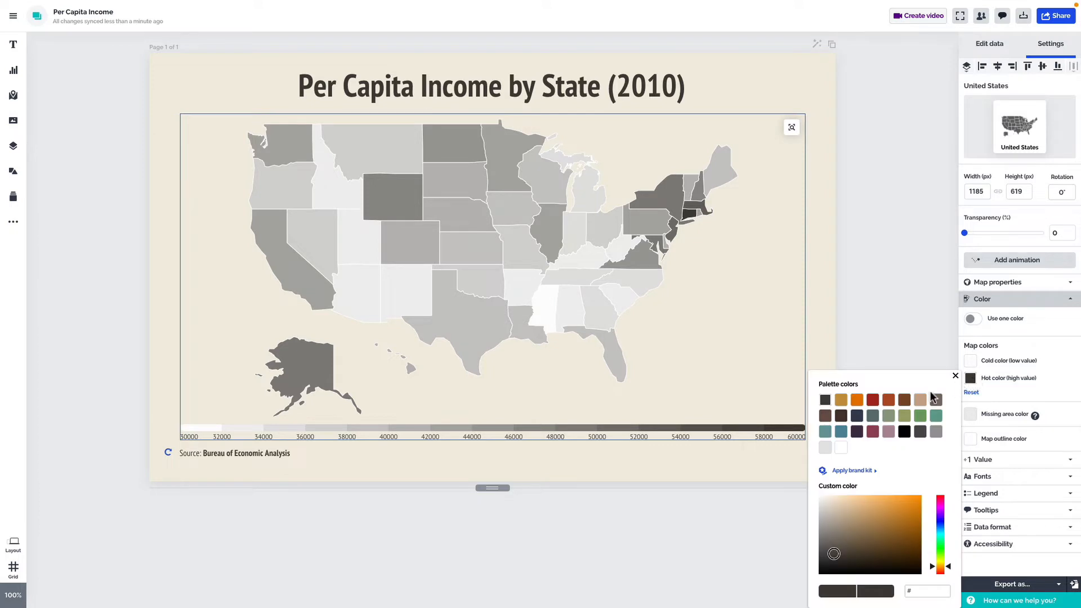
click(889, 400)
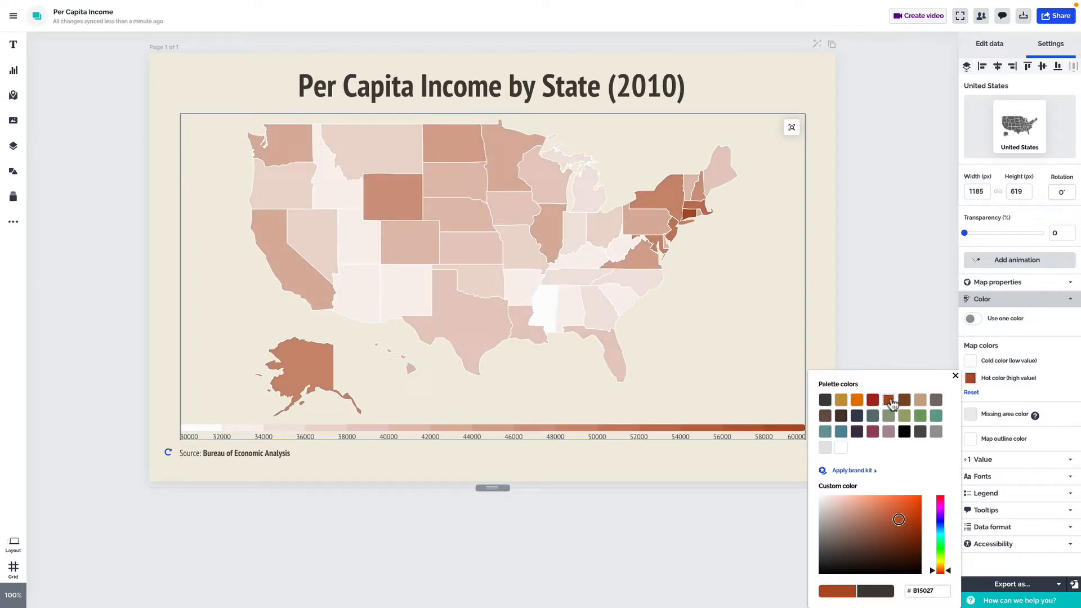
click(1026, 304)
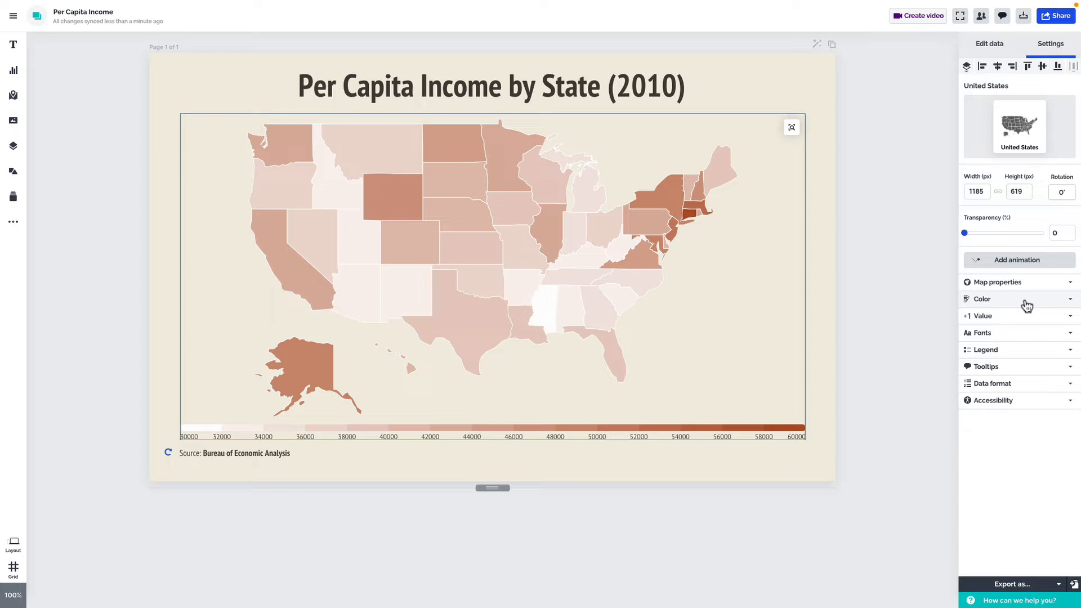
Turn on abbreviation of thousands (K) and millions (M) in the map's data format
click(1021, 385)
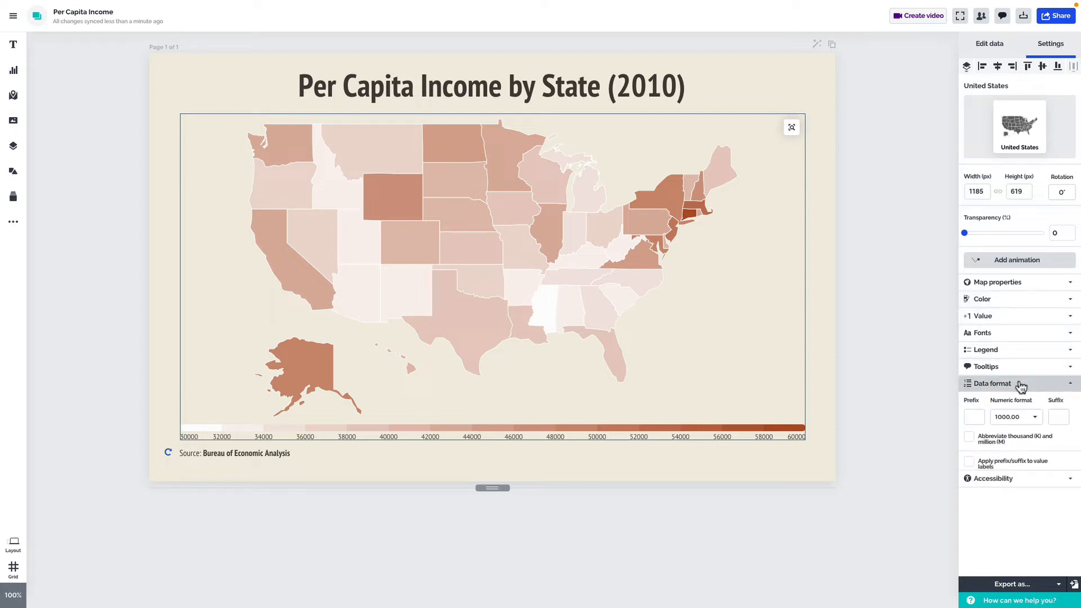
click(969, 437)
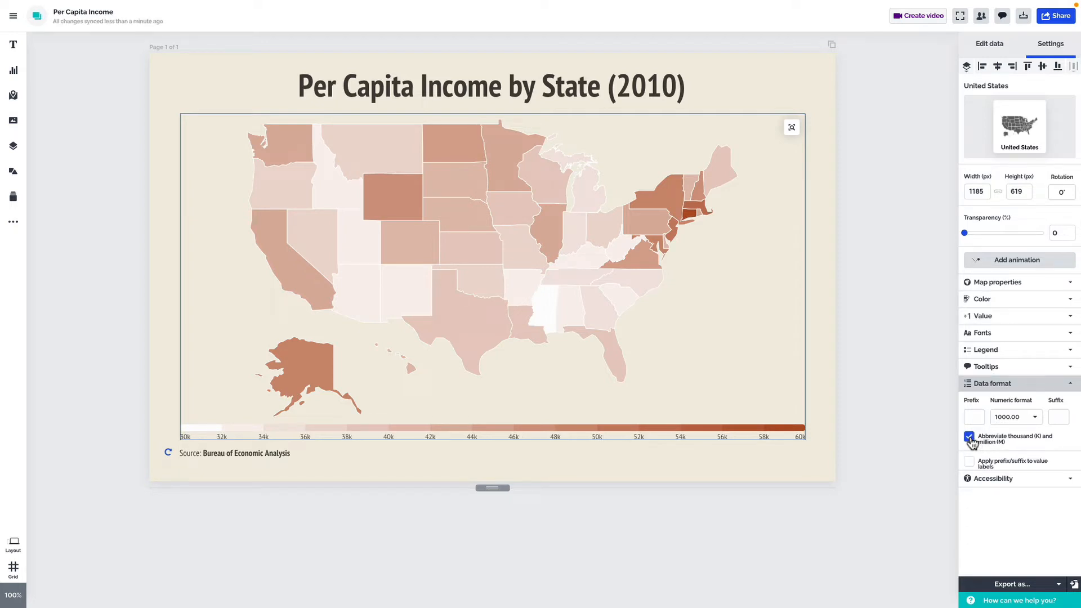
click(1017, 389)
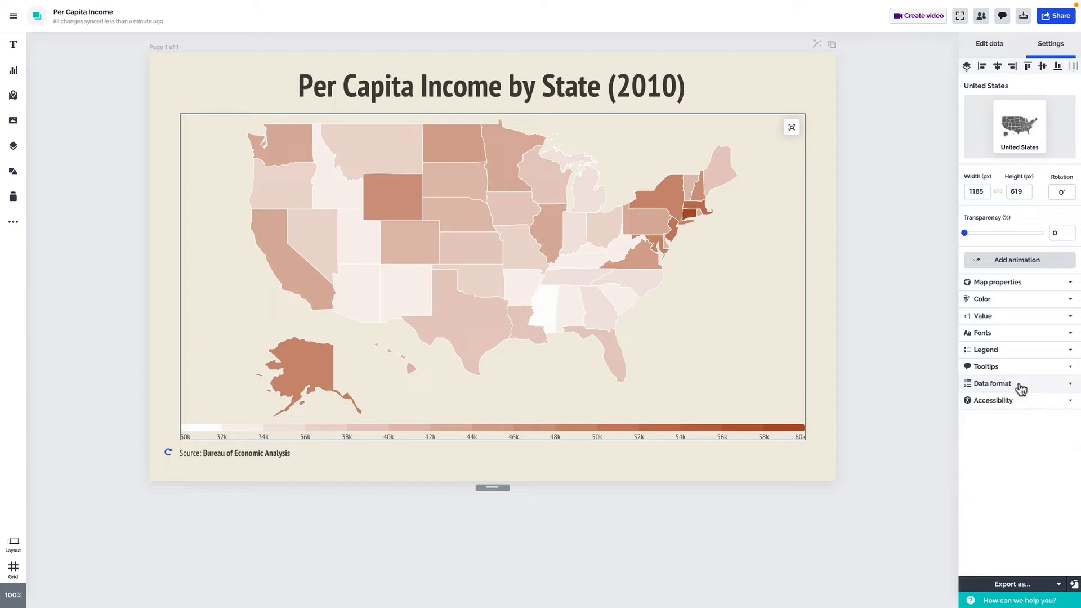
Set the legend's low value label to "Lower" and its high value label to "Higher"
click(1023, 354)
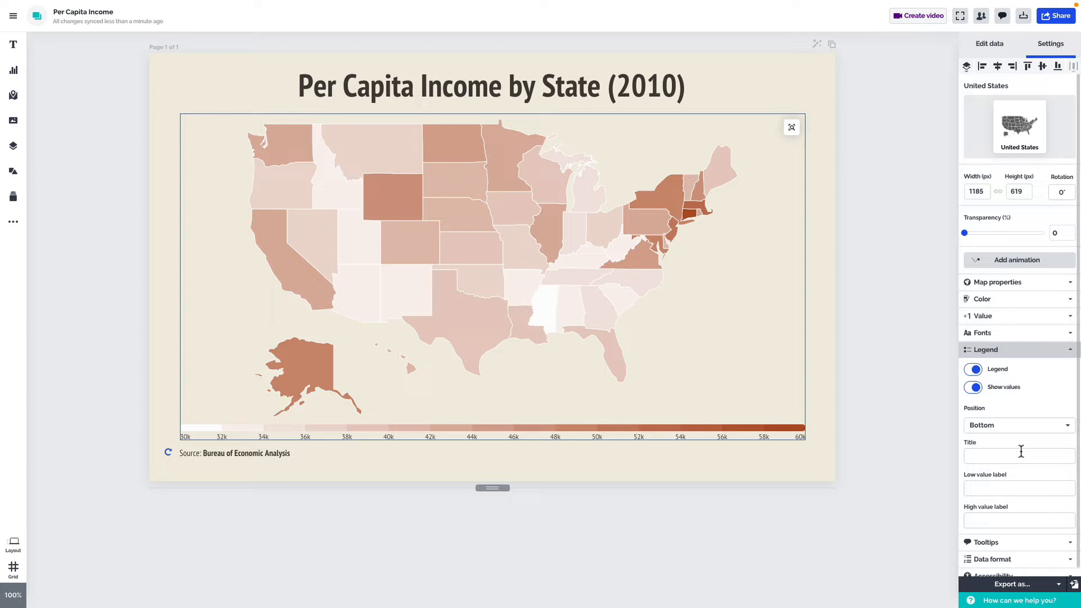
scroll(1021, 451, down, 1)
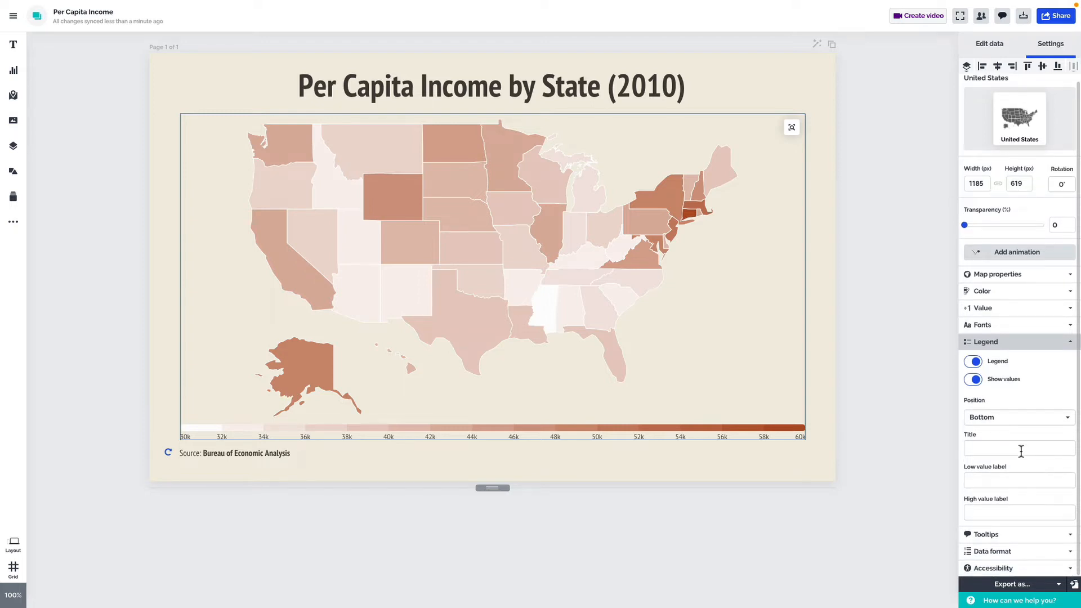
scroll(1021, 451, down, 1)
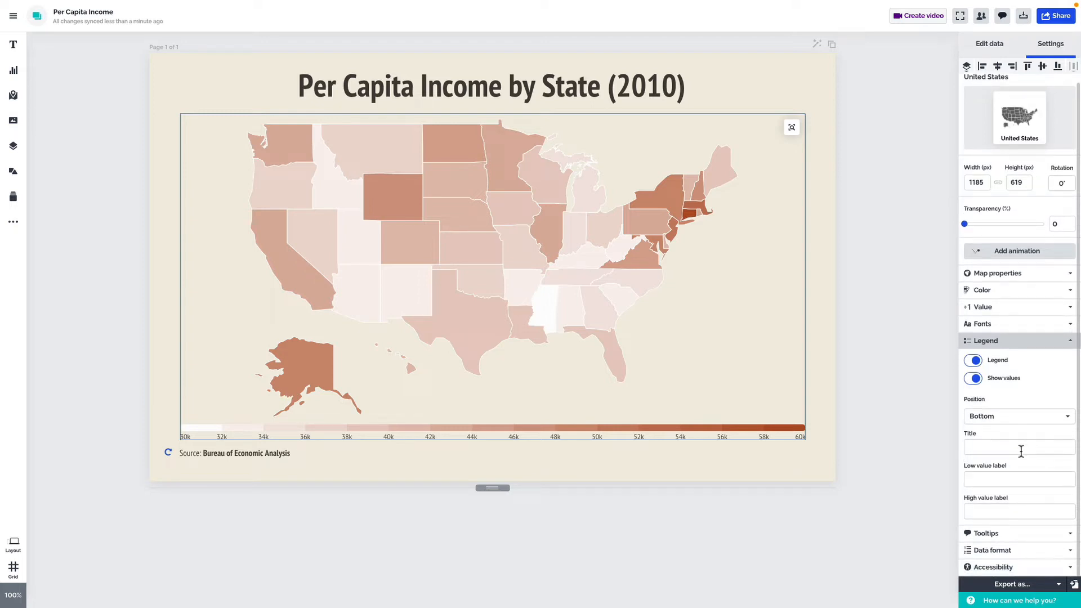
click(1009, 477)
text(Lower)
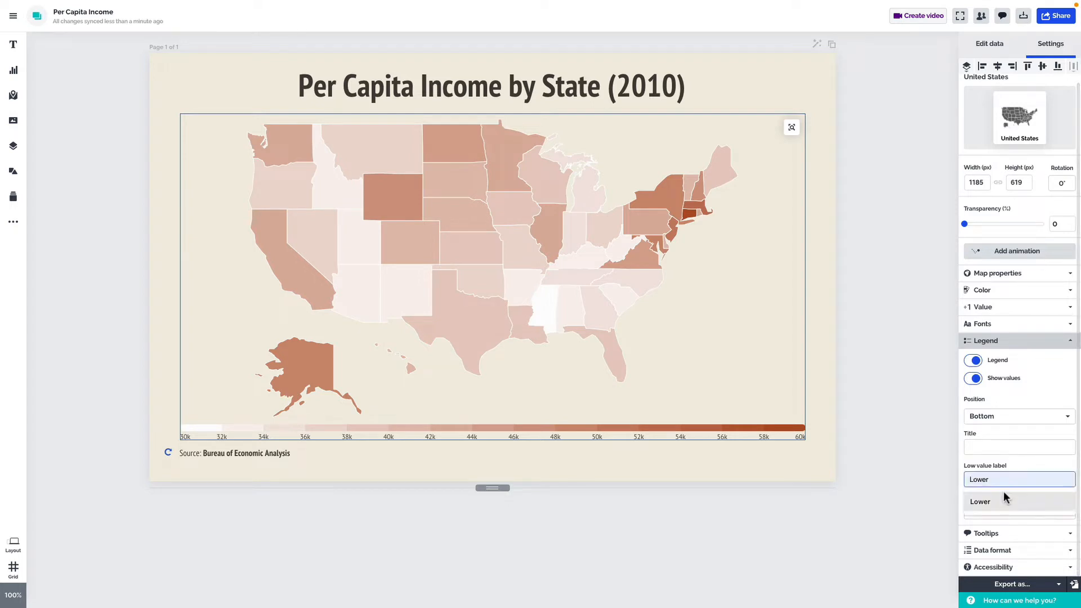
click(1002, 510)
text(Higher)
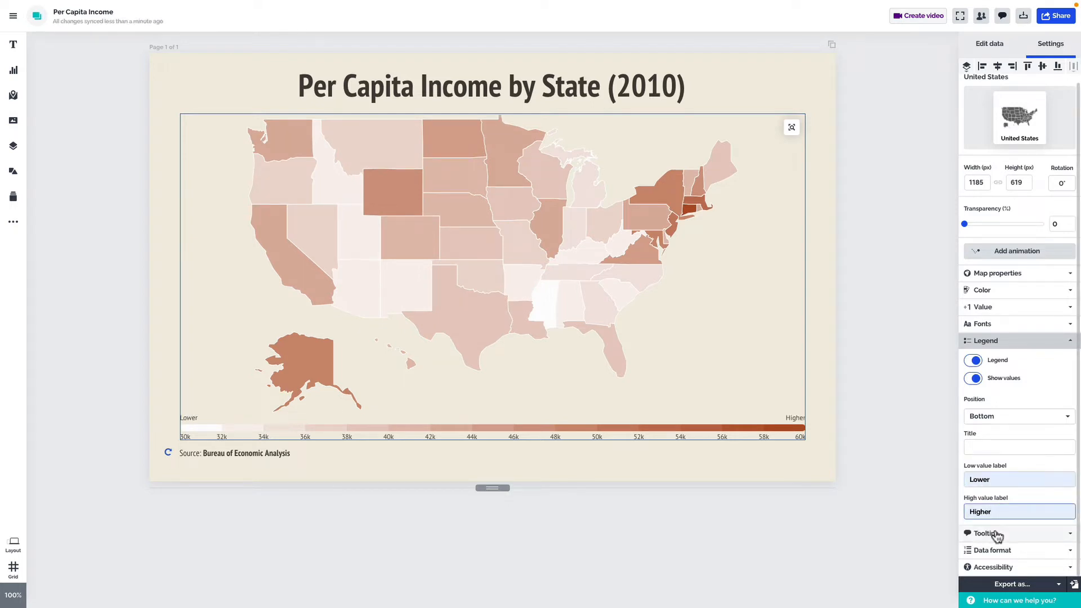
click(1037, 344)
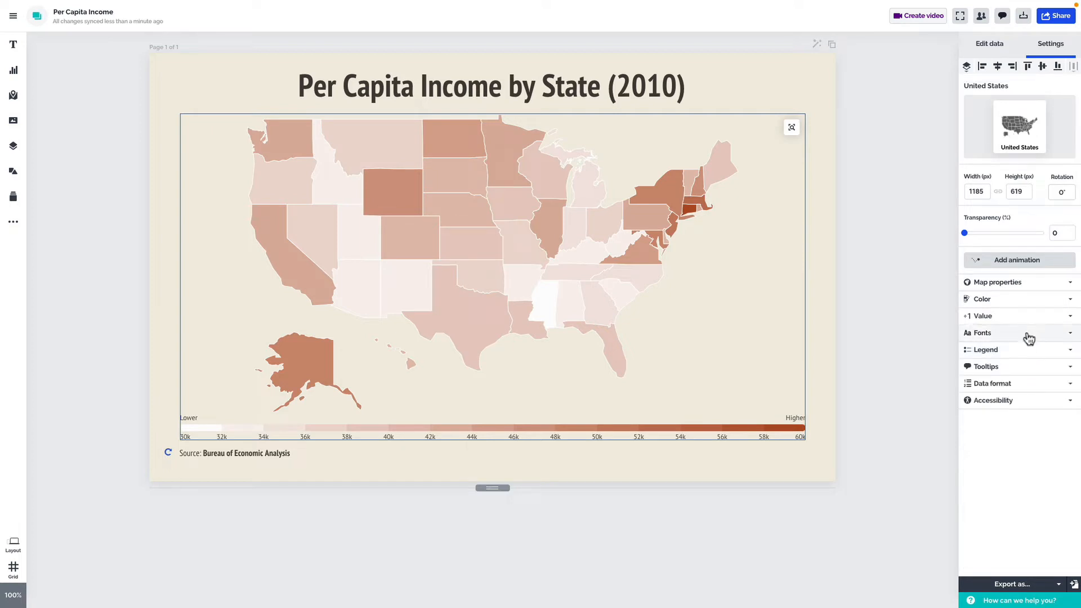
Set the legend's font size to 17 in the advanced font settings
click(1029, 338)
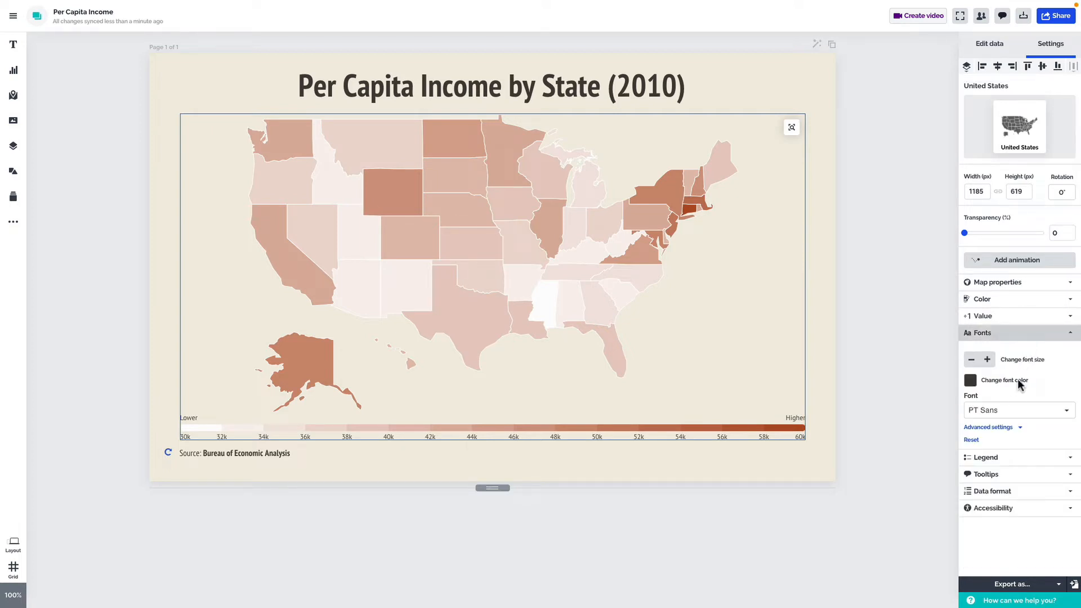
click(997, 427)
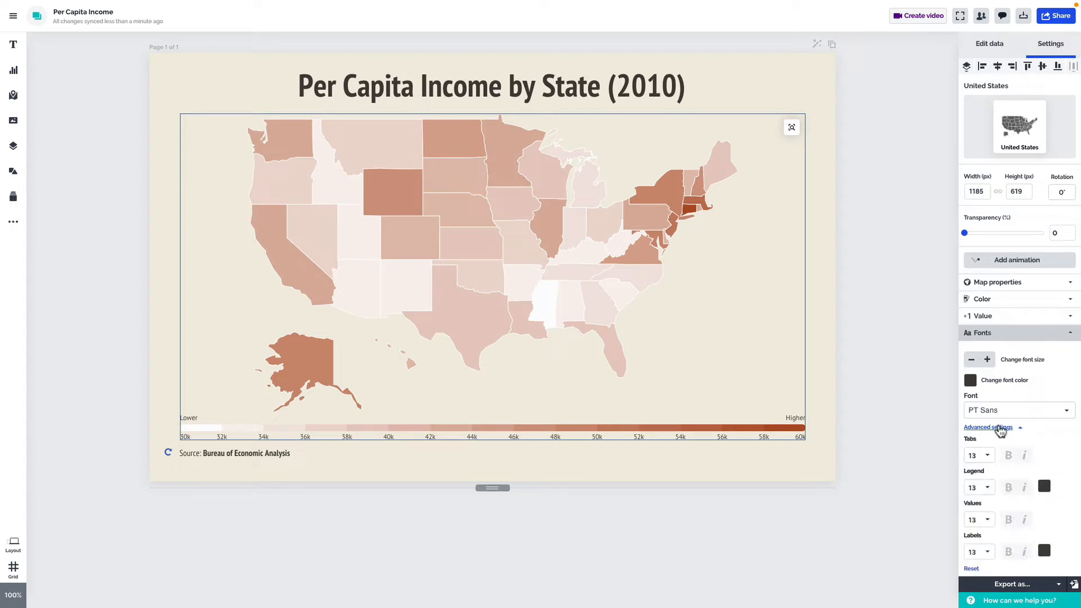
scroll(998, 425, down, 1)
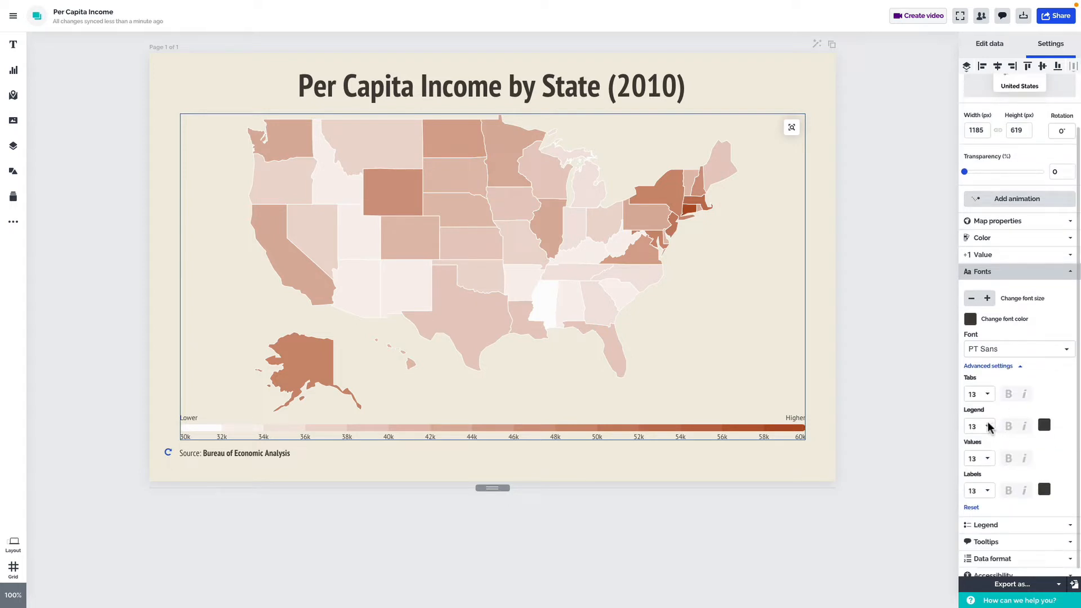
click(988, 426)
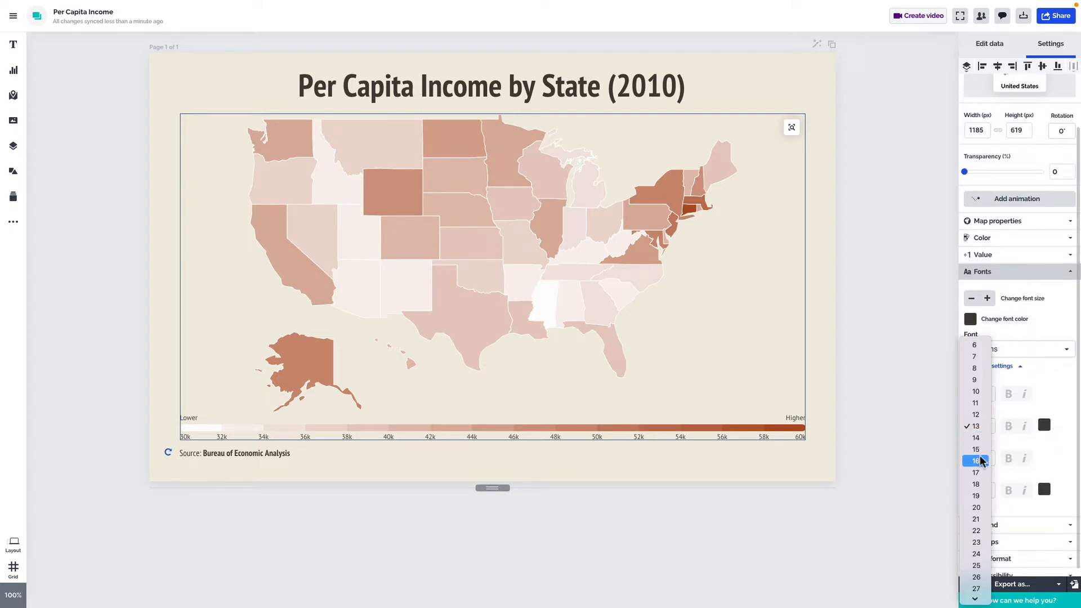
click(979, 473)
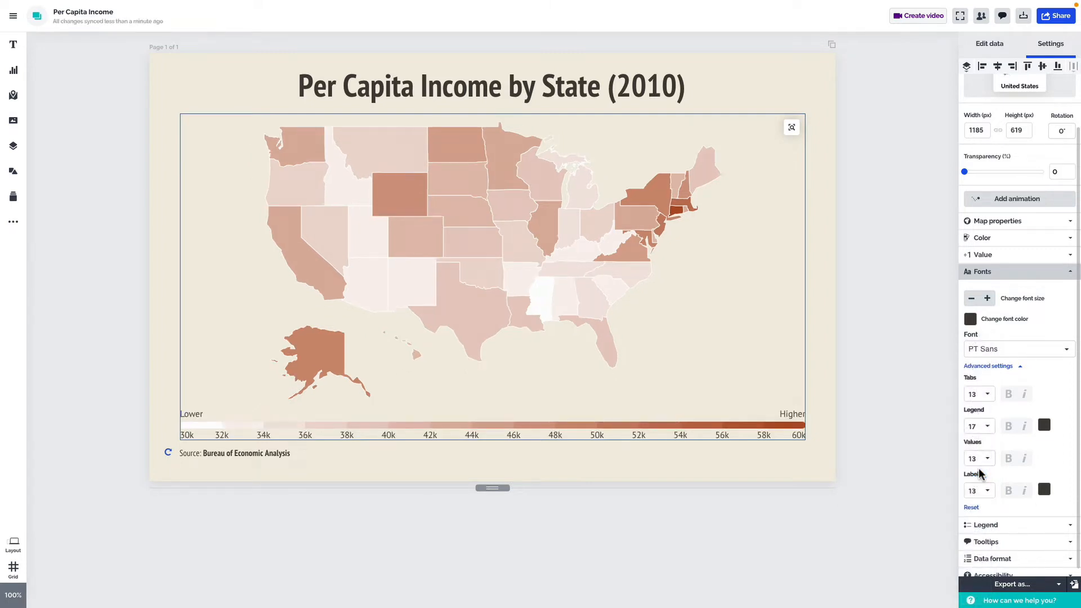
Examine the state tooltips for Georgia and North Carolina and compare them with the Value and Text columns in the map's data
click(1024, 274)
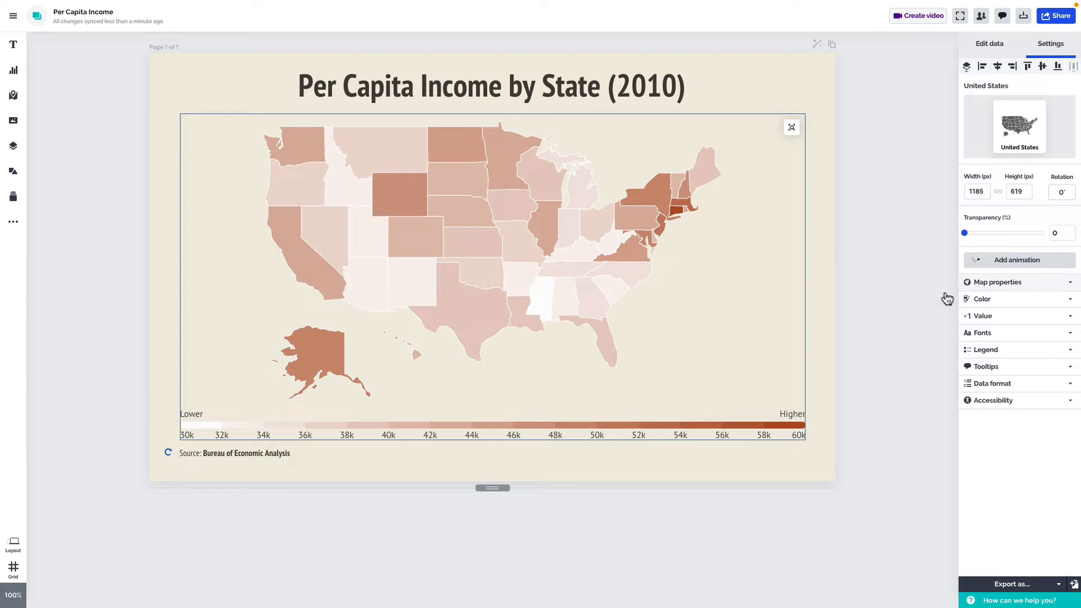
mouse_move(591, 313)
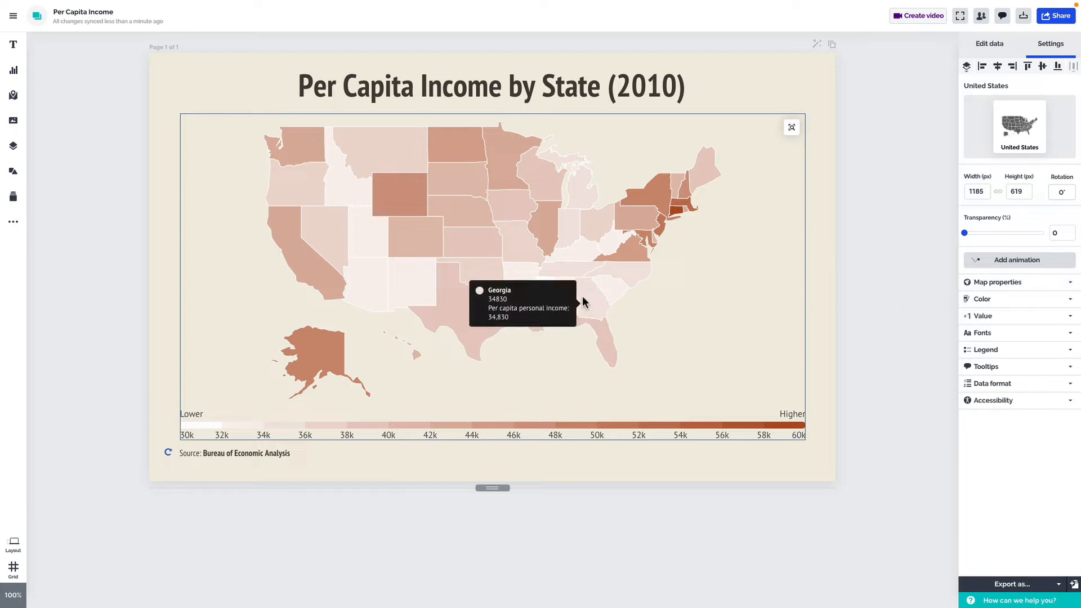
mouse_move(565, 272)
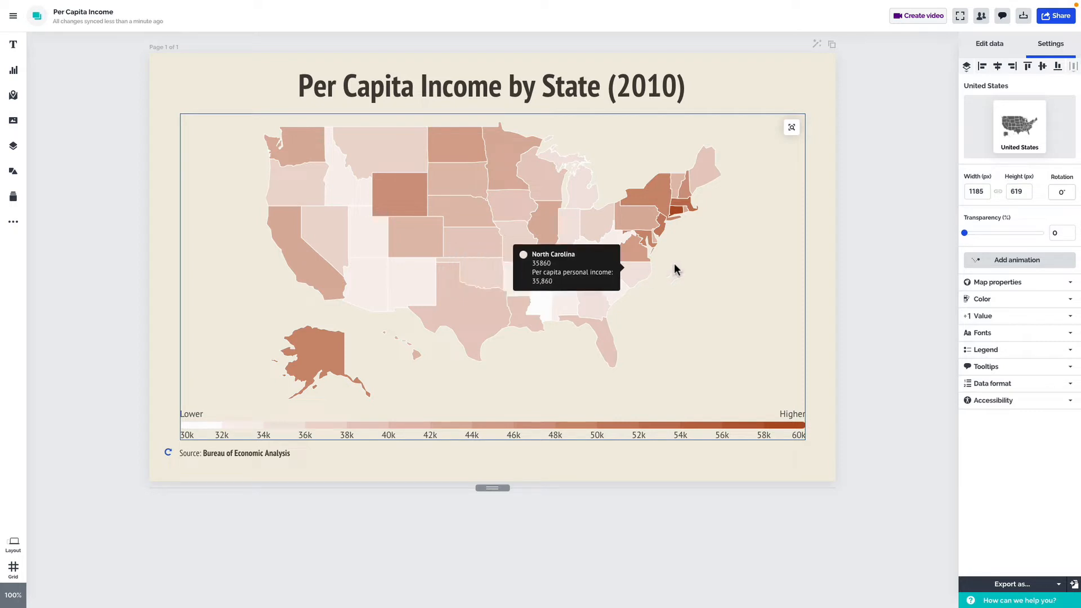
double_click(782, 259)
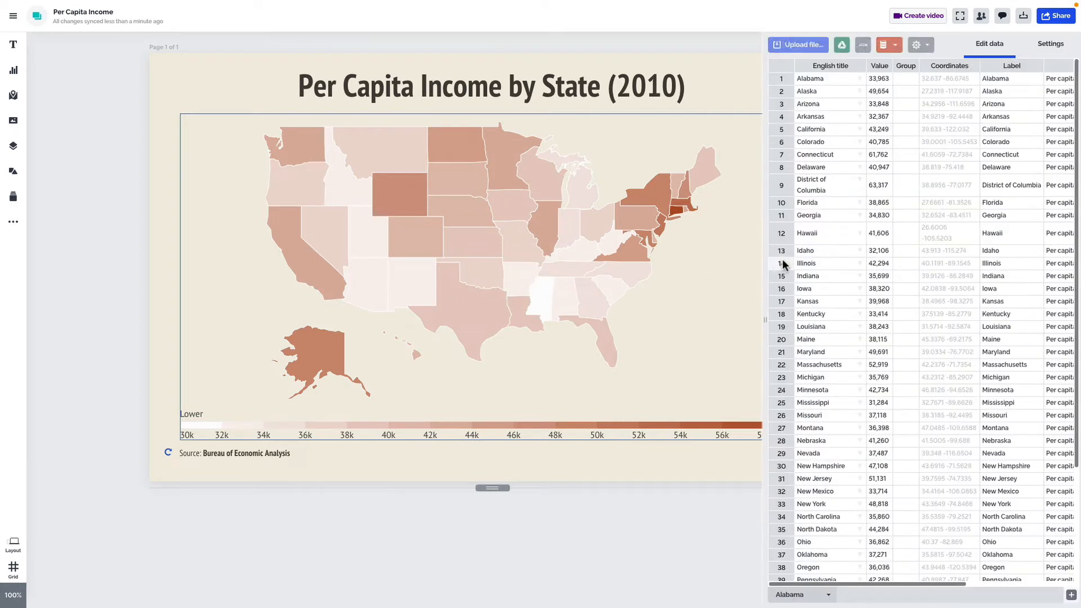
click(876, 66)
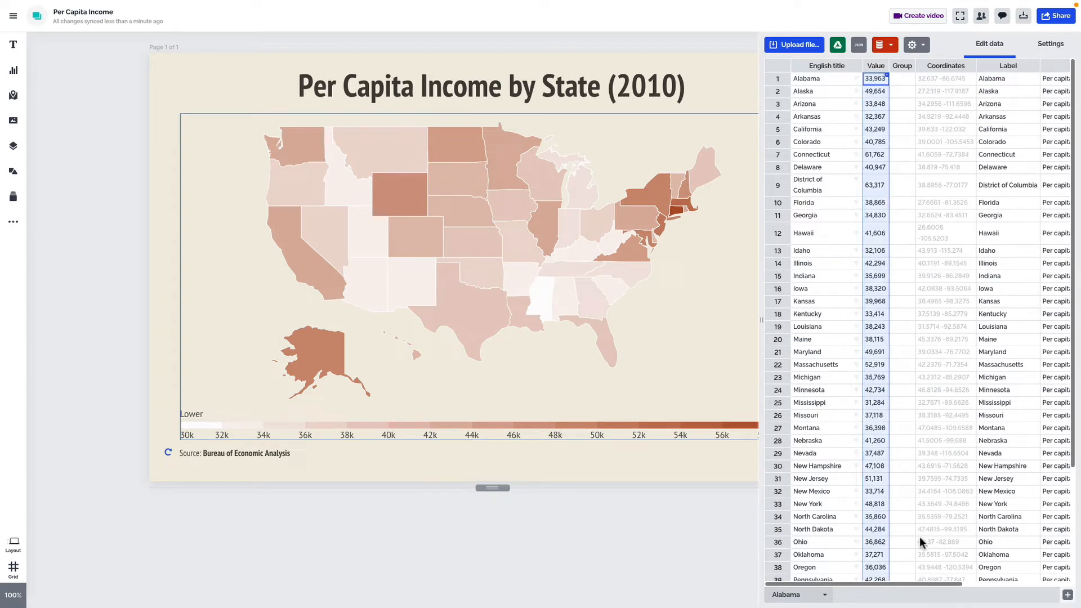
drag(916, 582, 1019, 541)
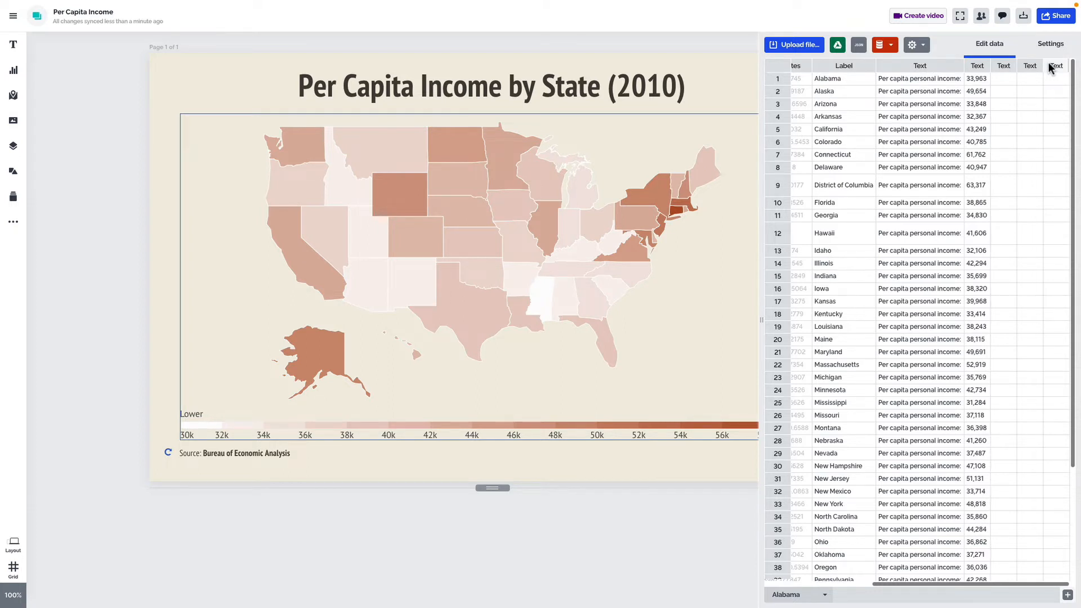
Turn off the display of values in the map's tooltips and check the Georgia tooltip
click(1051, 44)
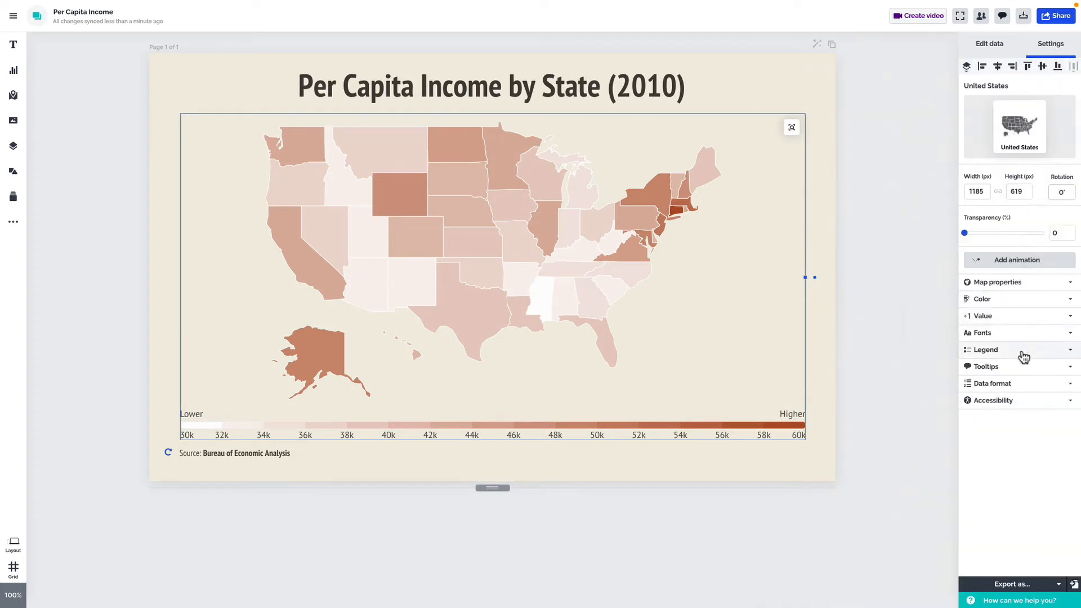
click(1021, 368)
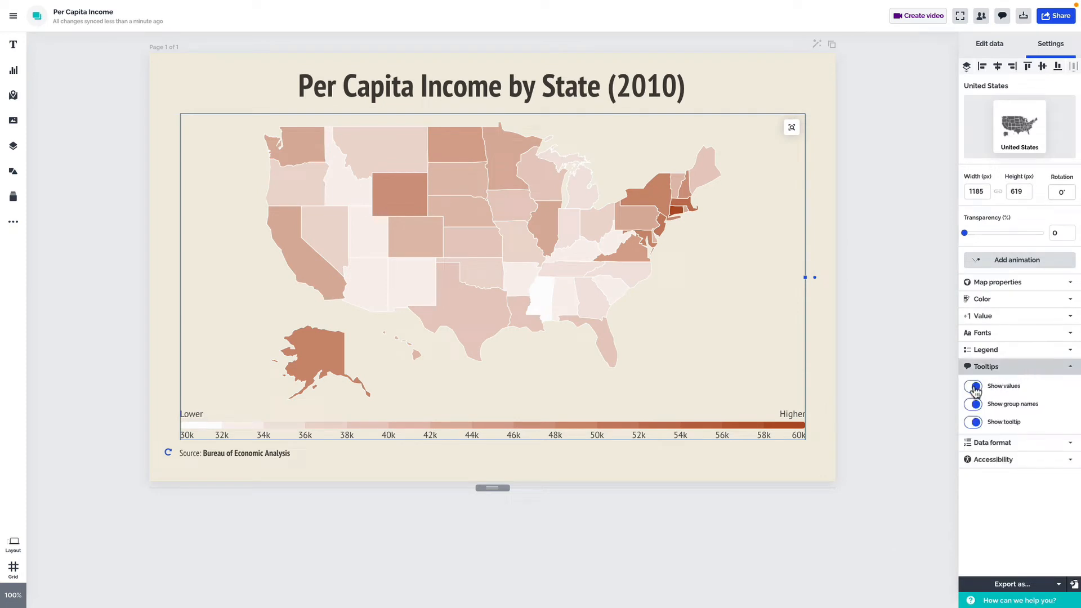
click(1002, 367)
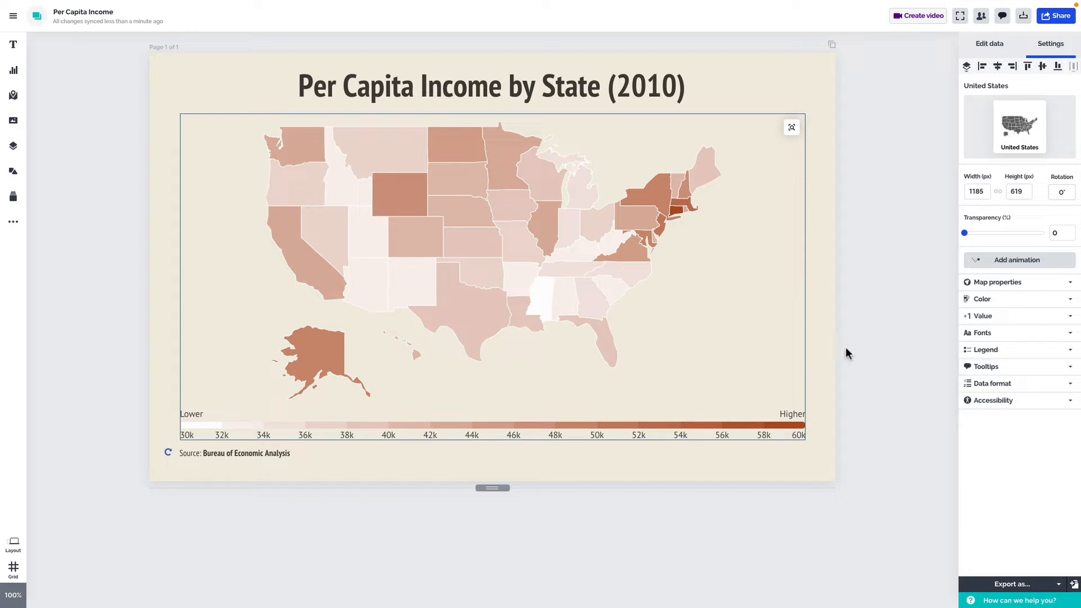
mouse_move(590, 299)
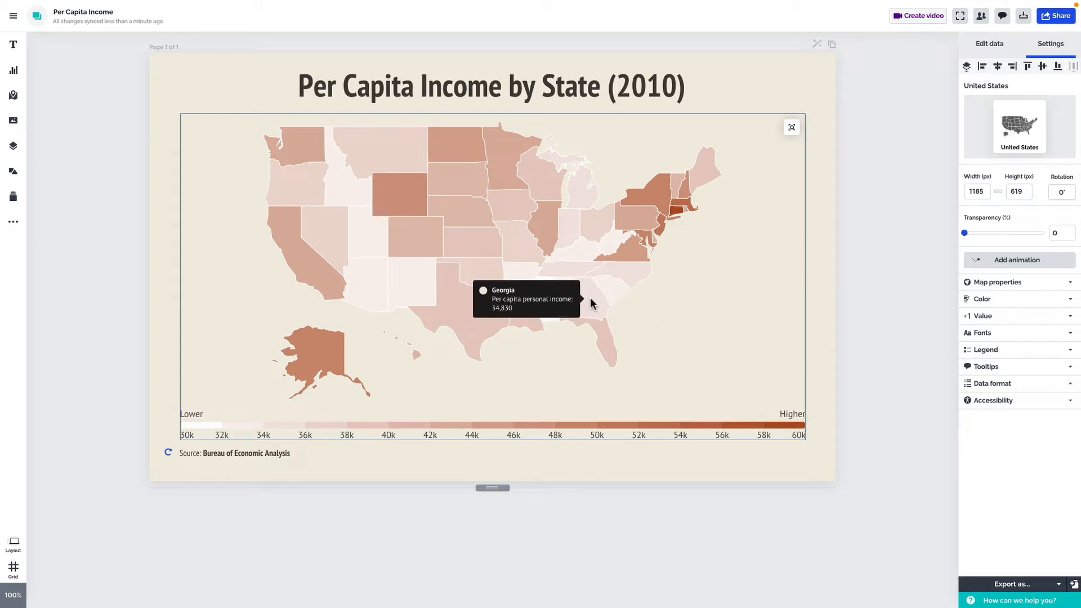
click(887, 217)
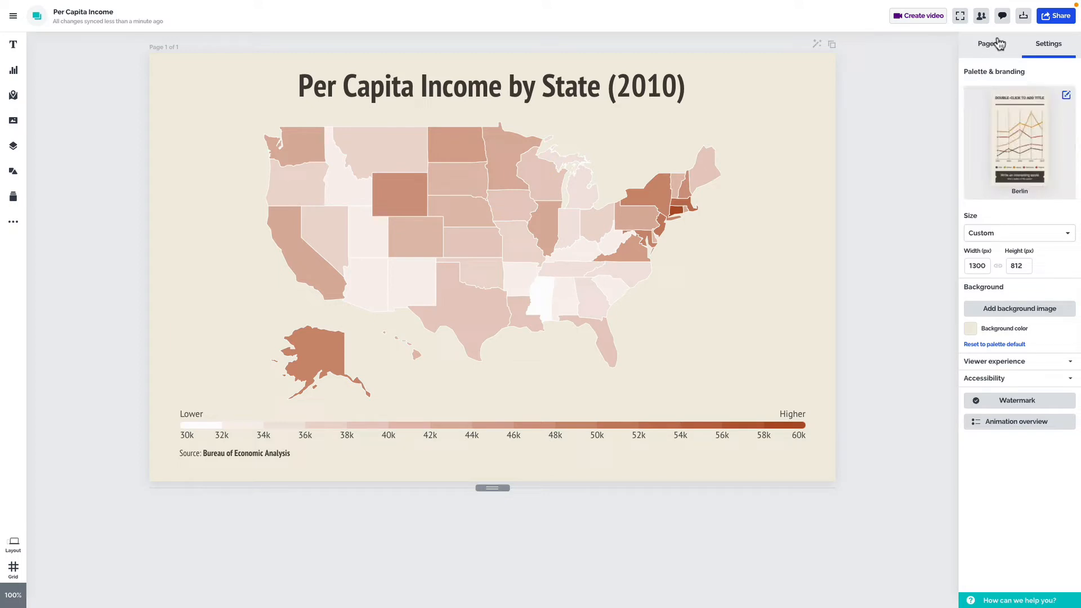
Review the PNG, PDF, GIF and MP4 download options for the design, previewing the PDF with a transparent background
click(1024, 17)
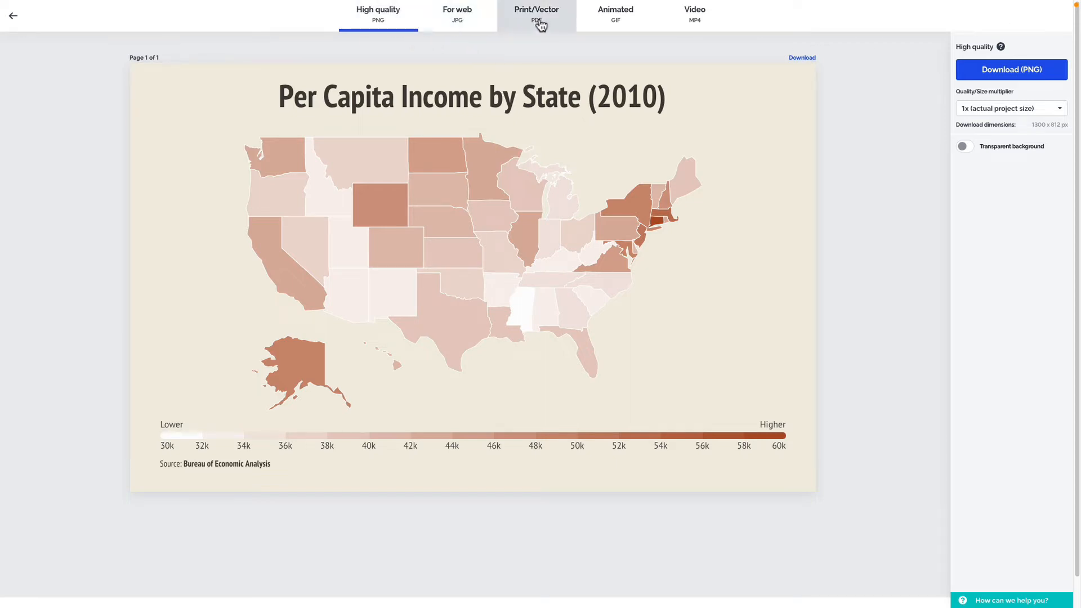
click(538, 22)
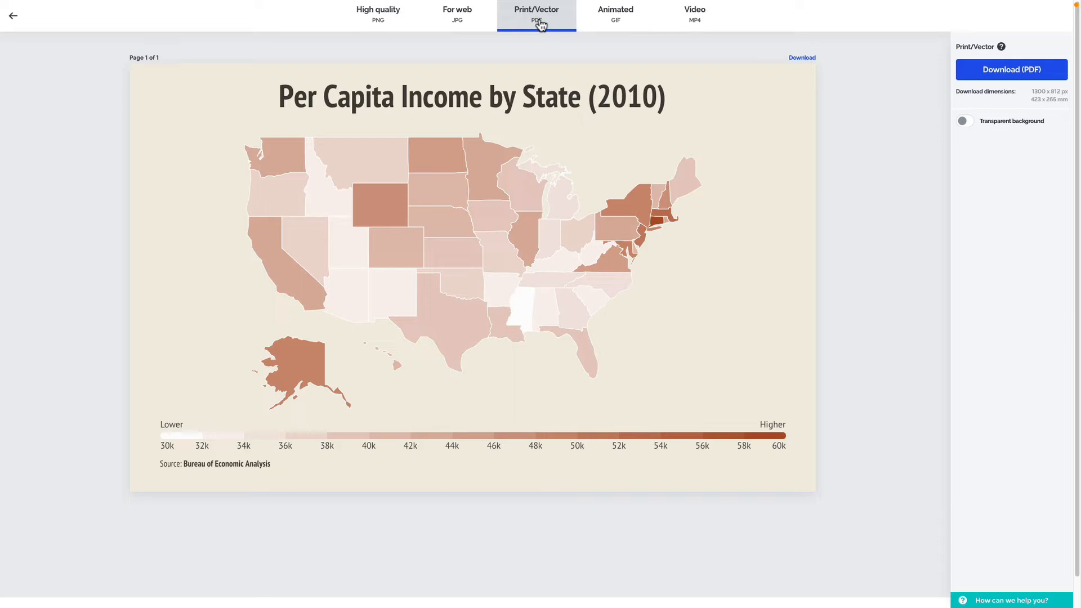
click(965, 123)
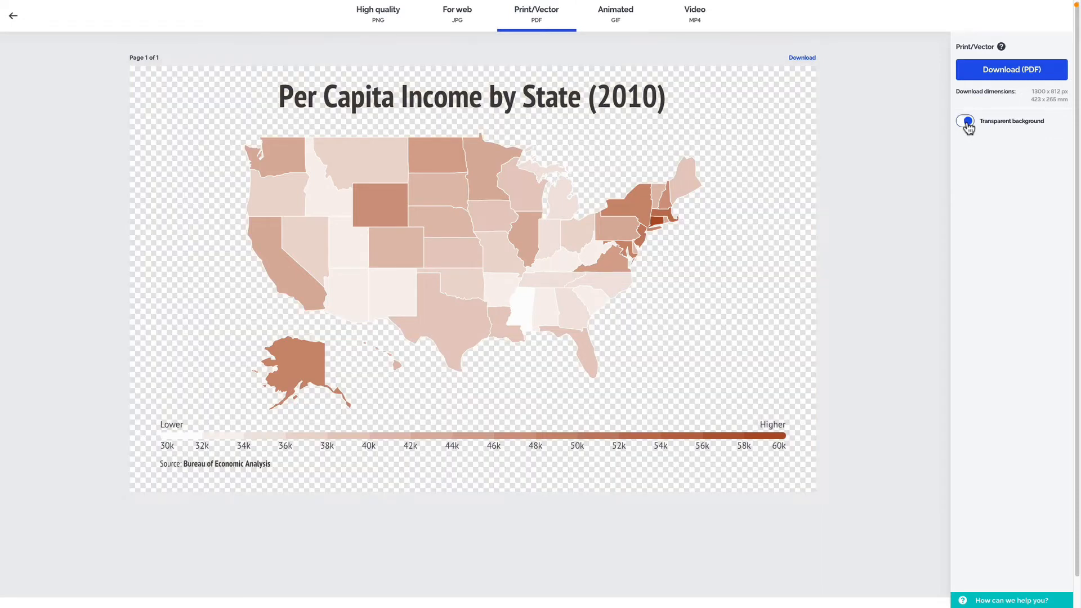
click(966, 124)
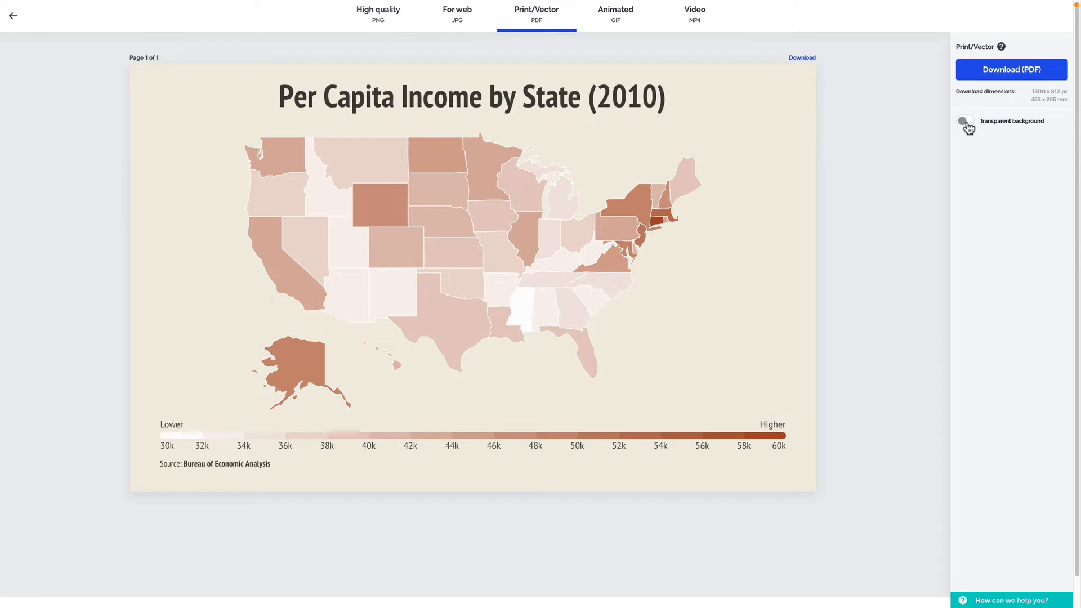
click(635, 28)
click(695, 26)
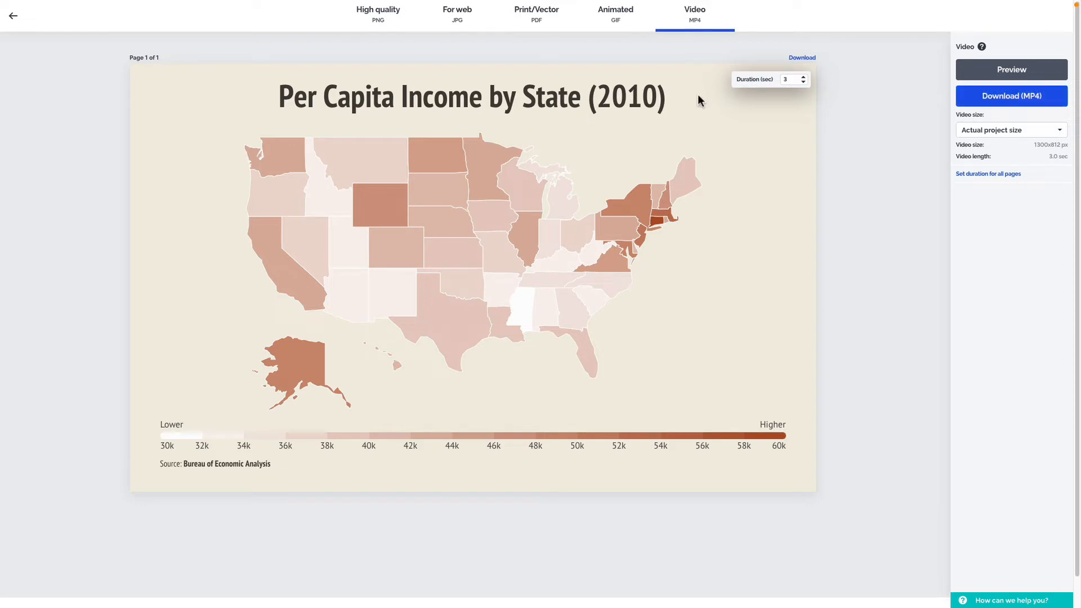
click(13, 16)
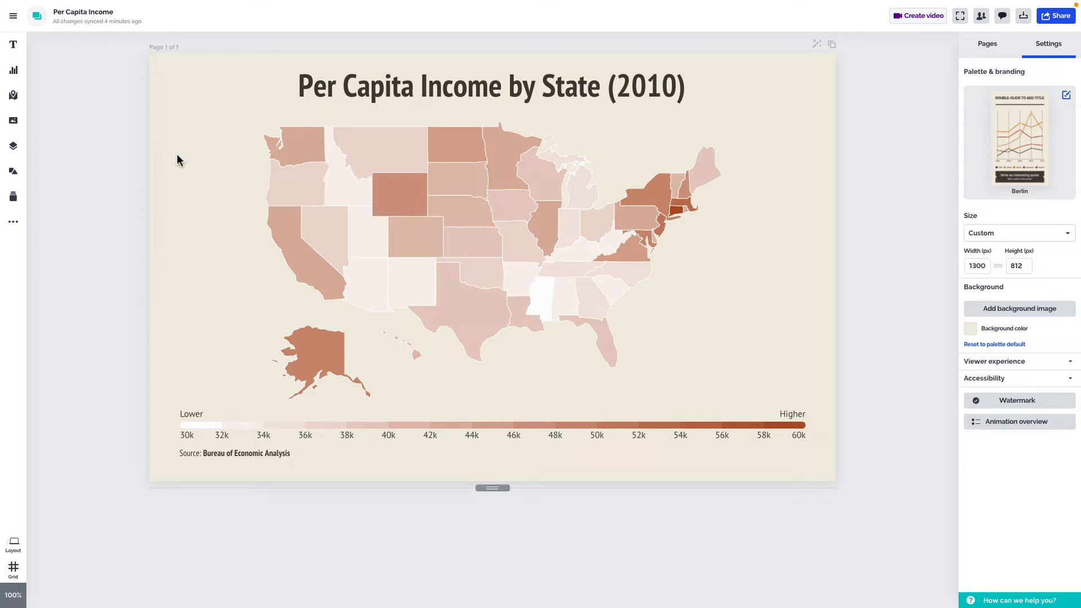
Add the United States income map to the library and open the library
right_click(456, 183)
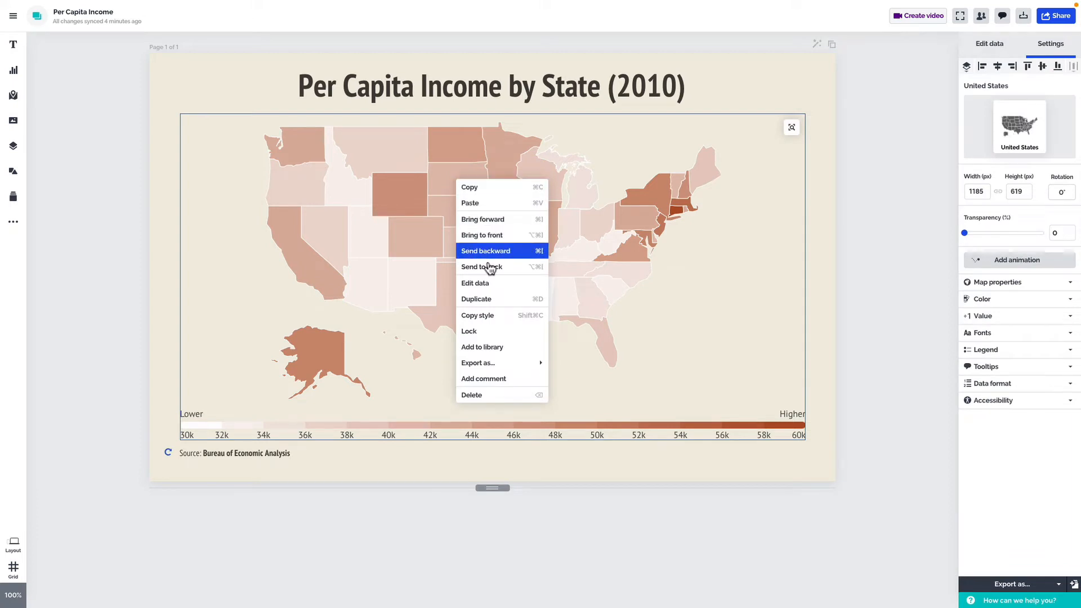
click(509, 347)
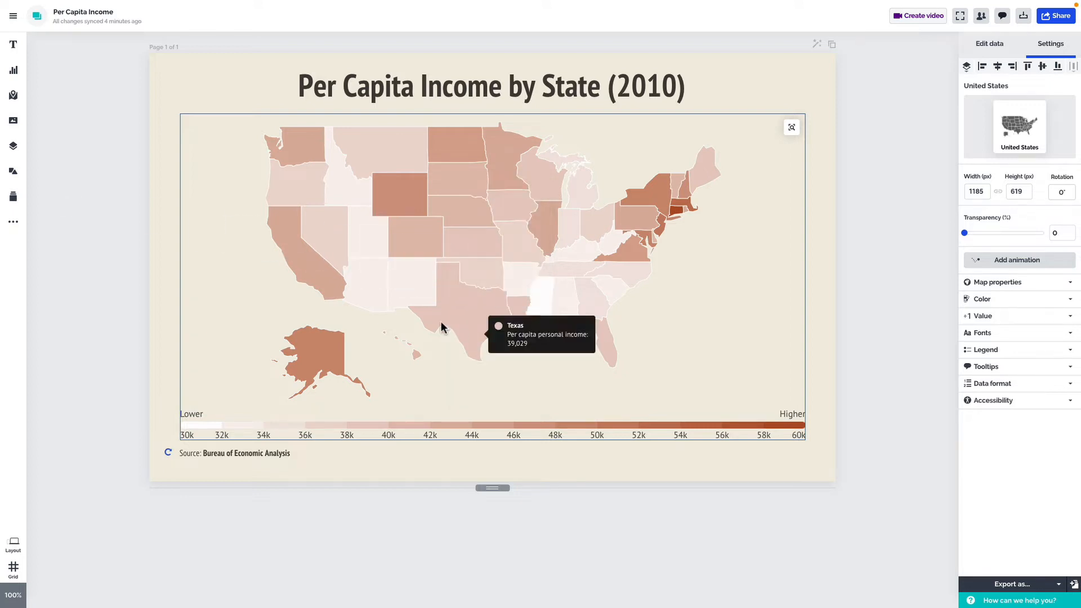
click(14, 195)
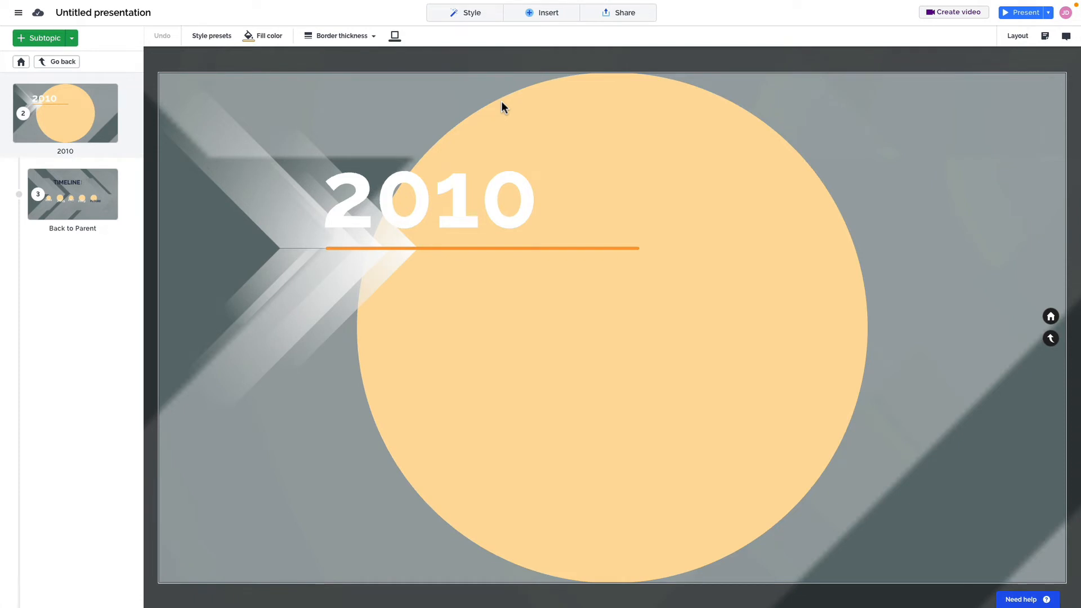
Switch to the Prezi Present presentation and insert the saved income map from My Library into the 2010 topic
click(542, 12)
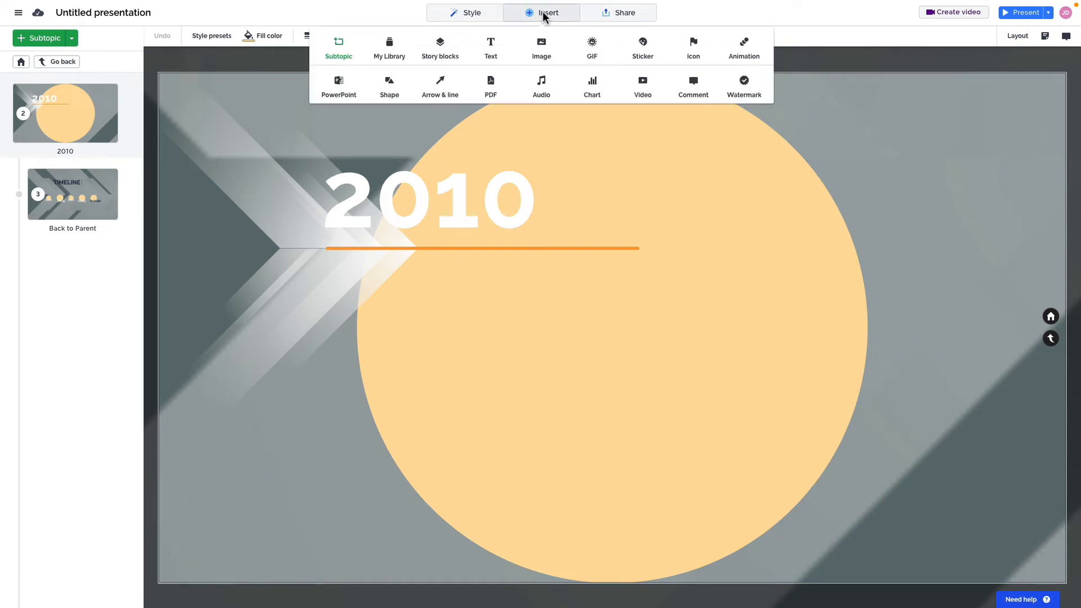
click(396, 54)
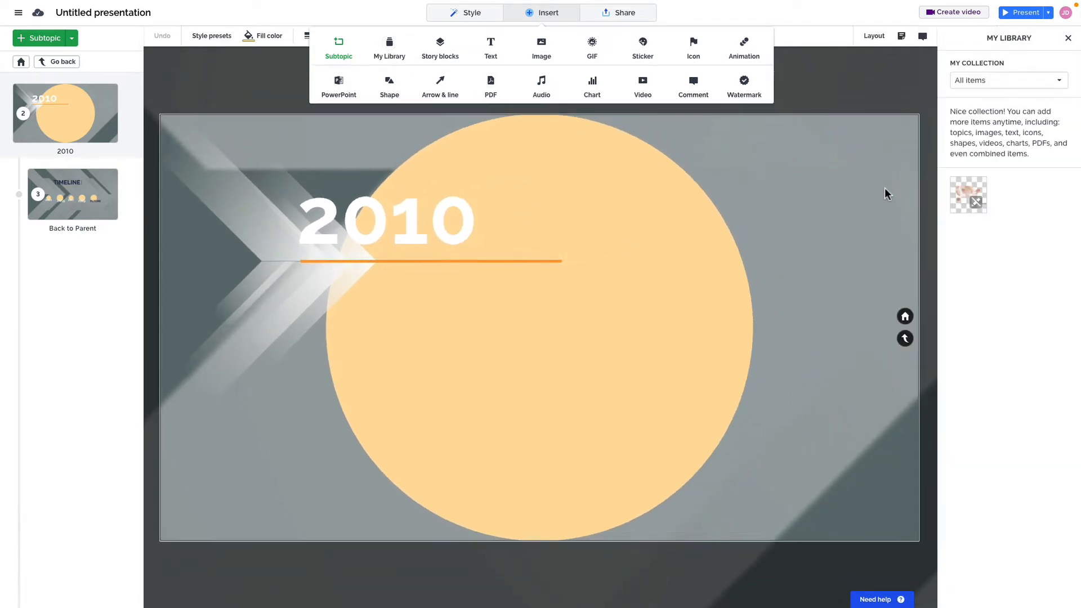
mouse_move(963, 193)
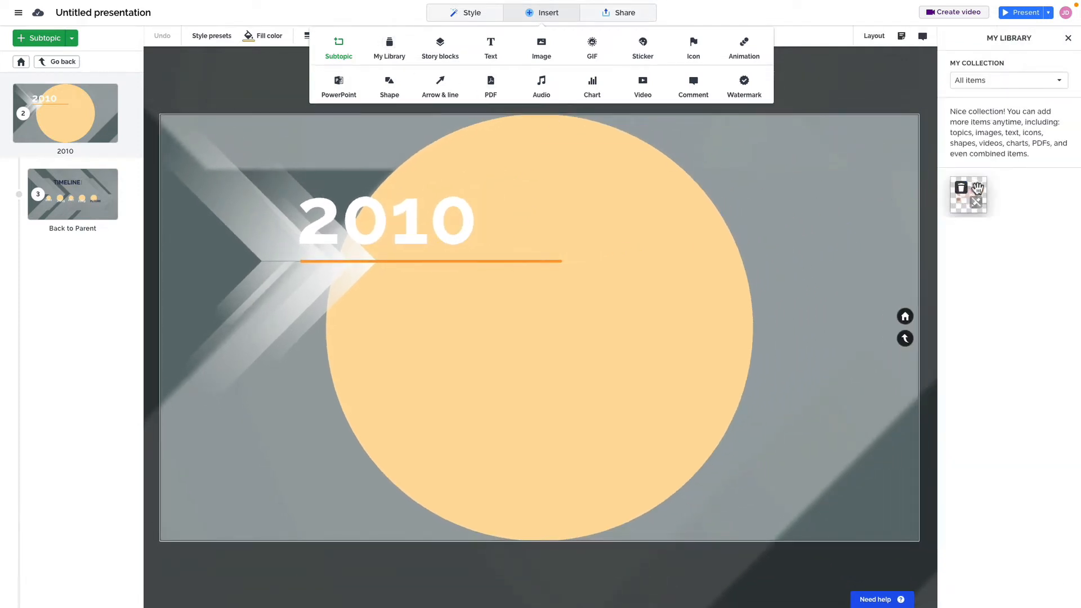
click(976, 189)
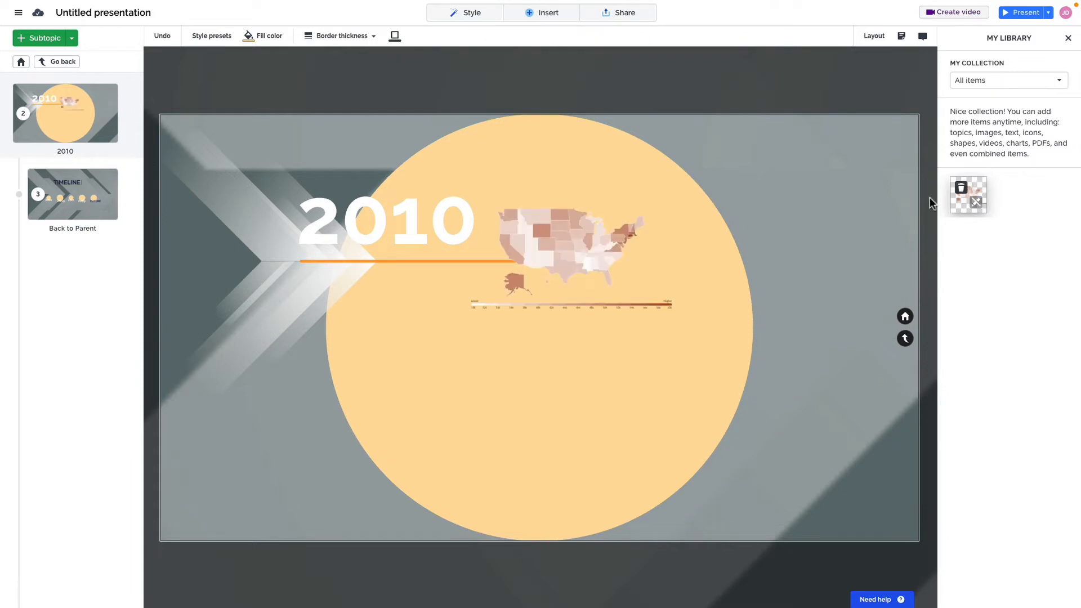
Position the inserted map below the 2010 heading, enlarge it within the orange circle, and close the library
drag(579, 257, 467, 343)
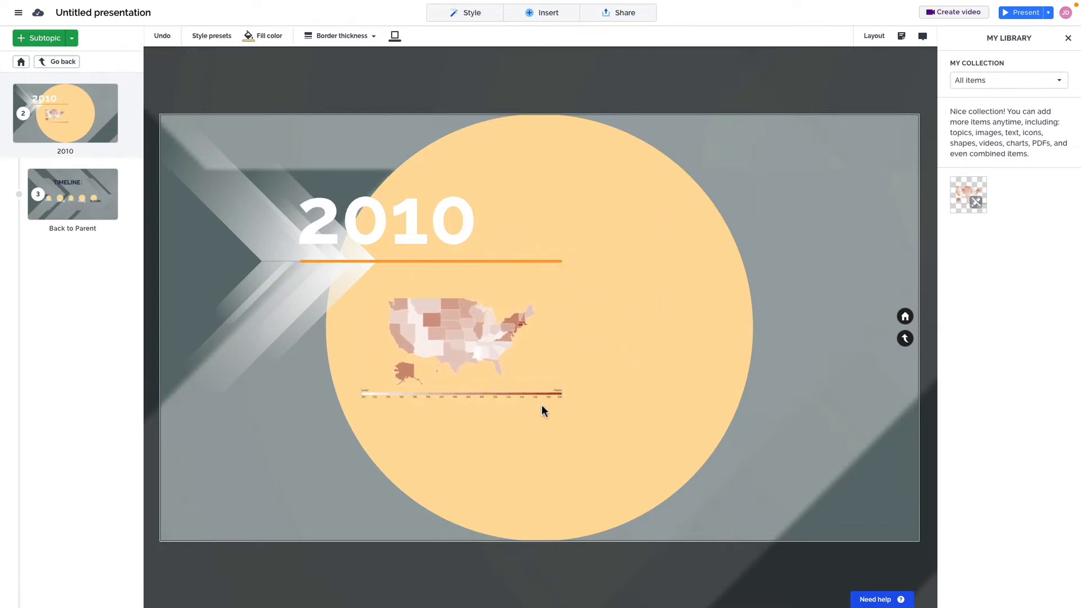
drag(555, 387, 685, 449)
drag(567, 407, 583, 397)
double_click(637, 393)
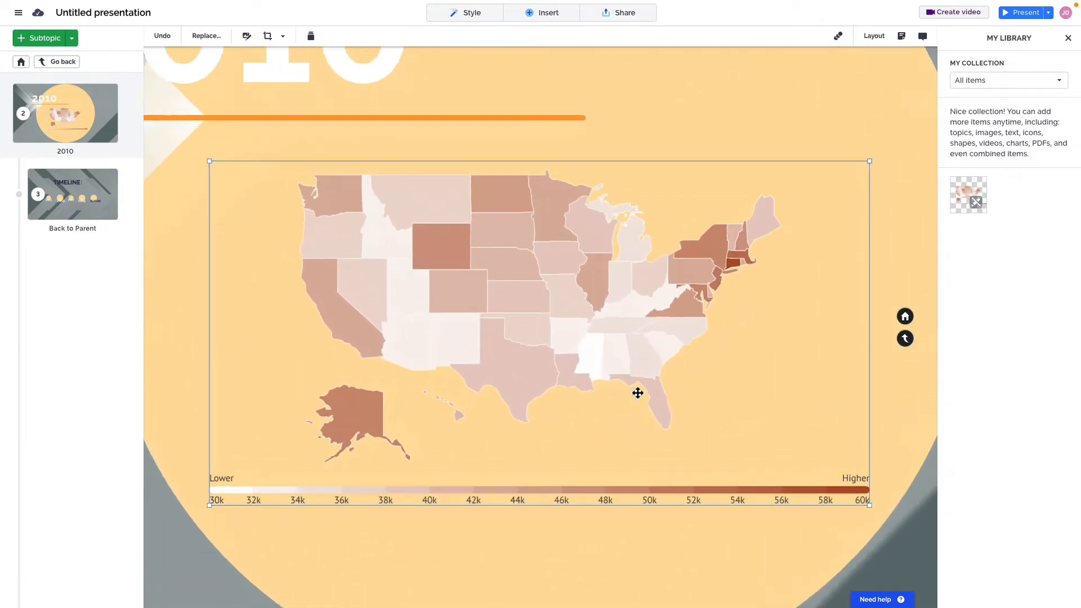
click(1068, 38)
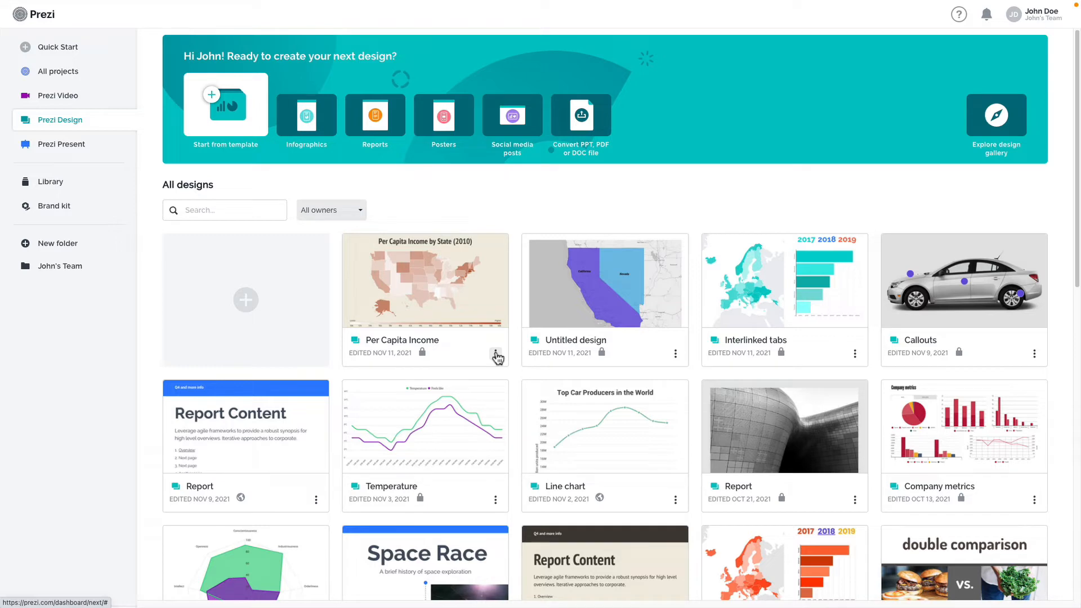
Make a copy of the Per Capita Income design from the Prezi Design dashboard
click(496, 354)
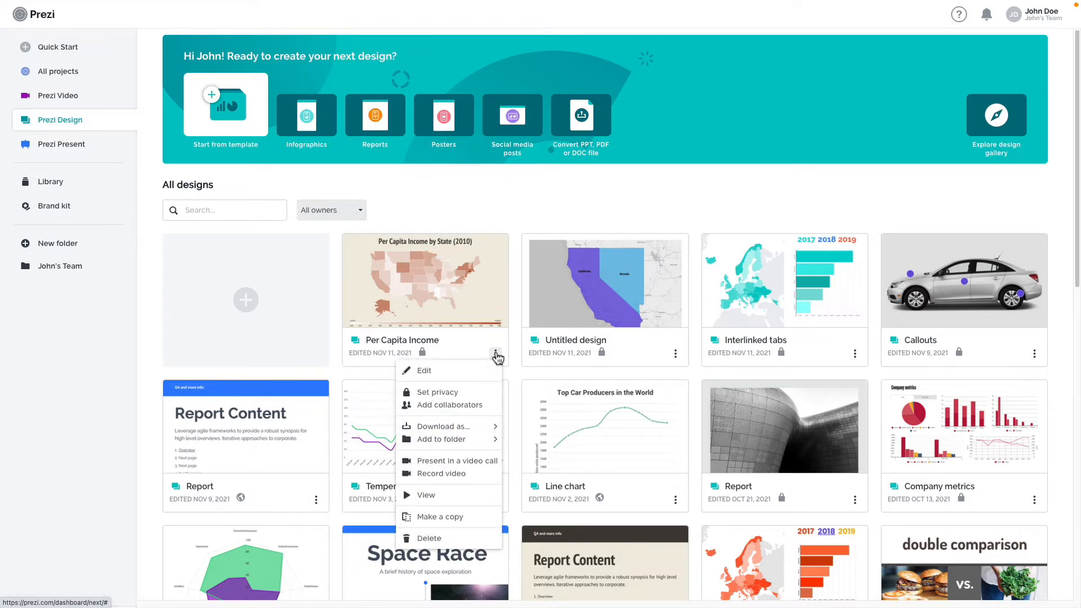
click(478, 517)
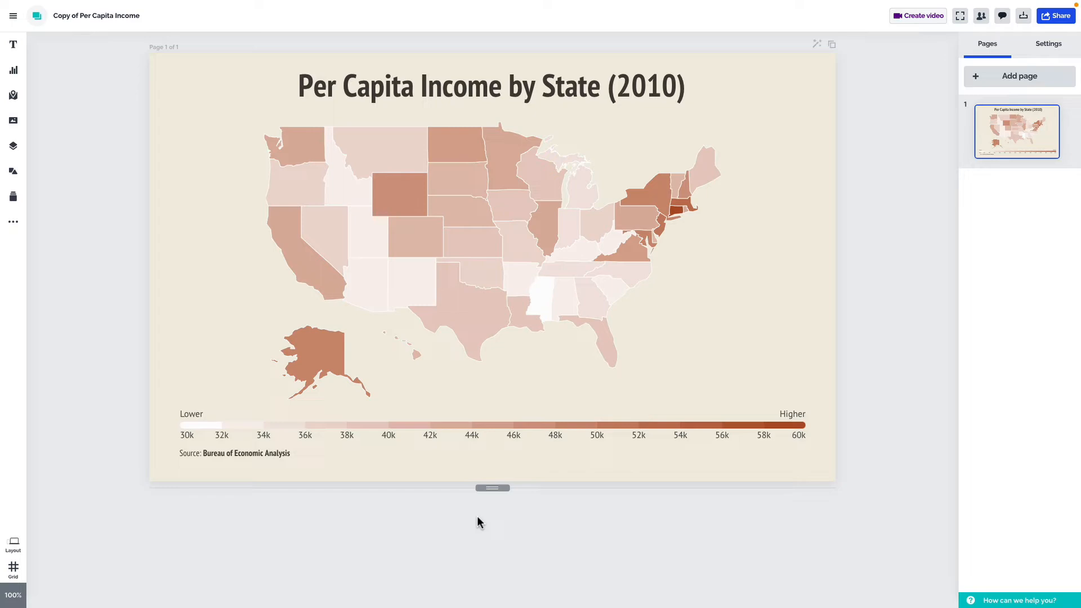
Replace the copied map's data by uploading "Per Capita Personal Income, 2011-2020.xlsx" and return to the map's settings
click(716, 302)
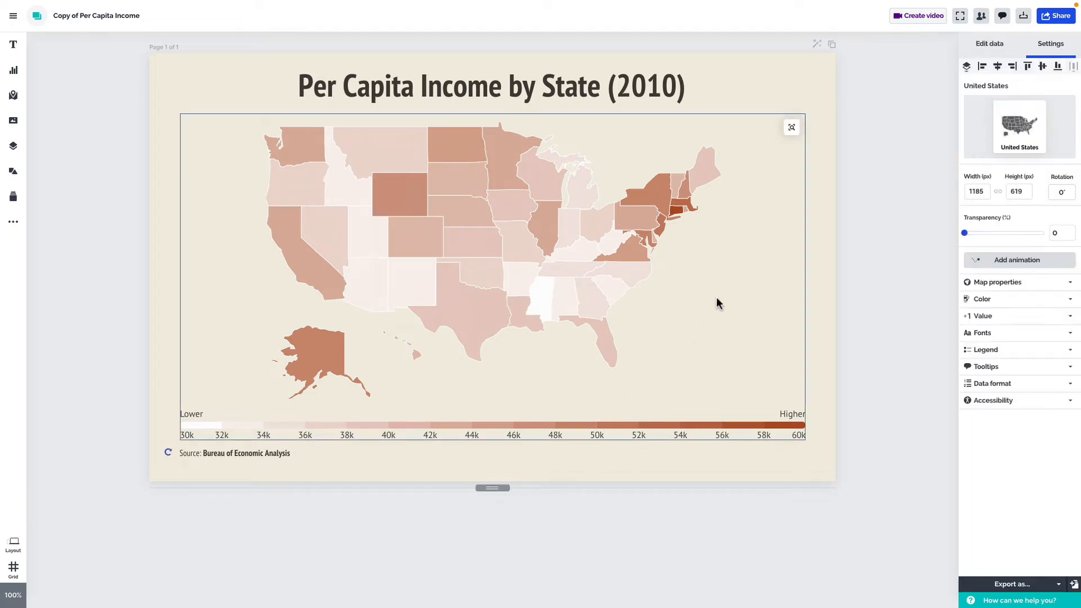
click(984, 44)
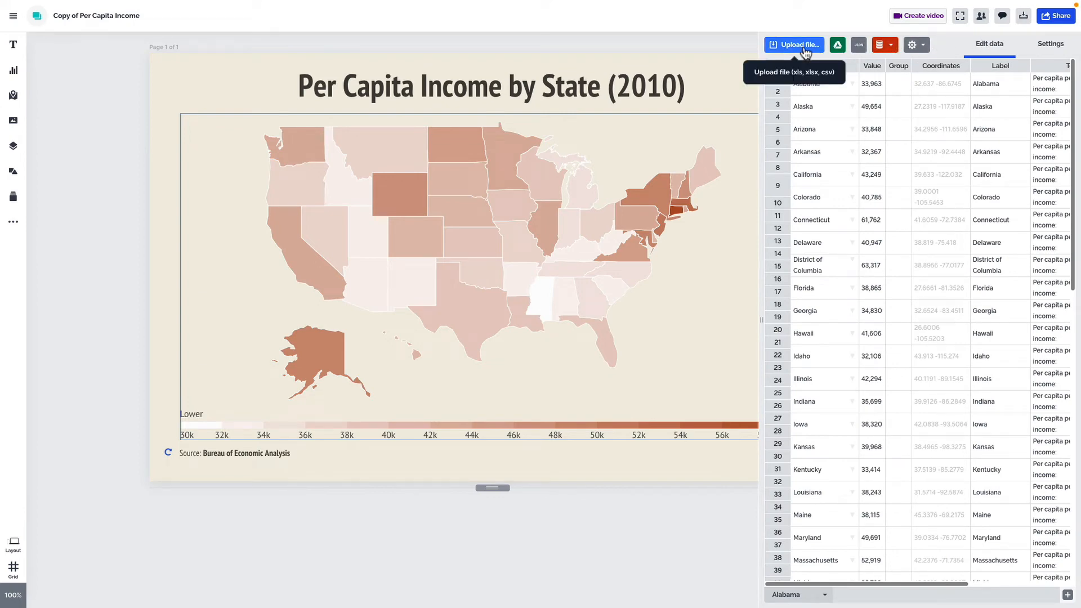
click(805, 50)
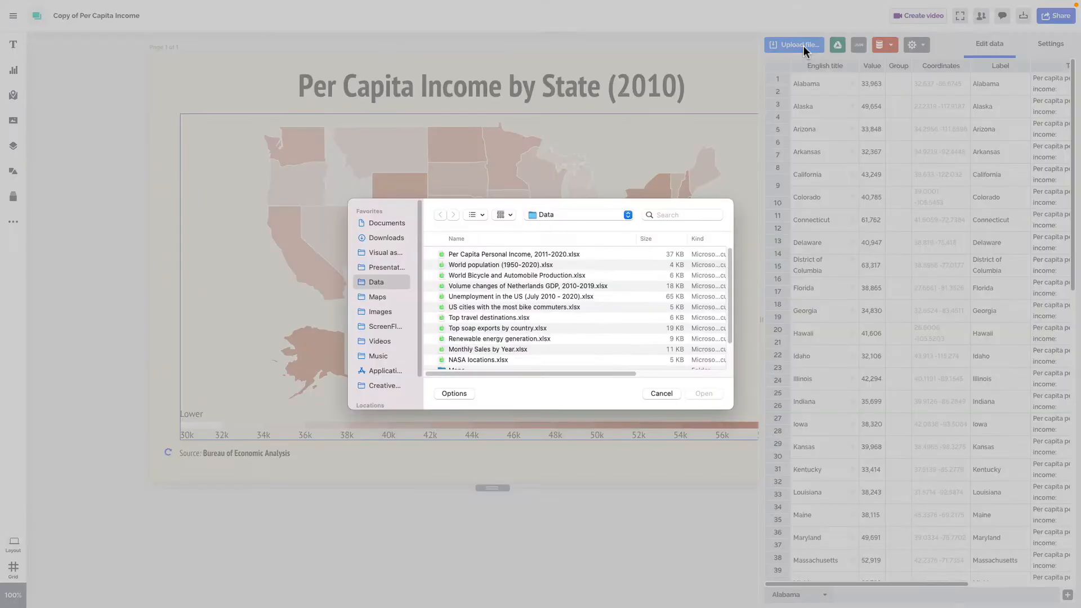
click(570, 254)
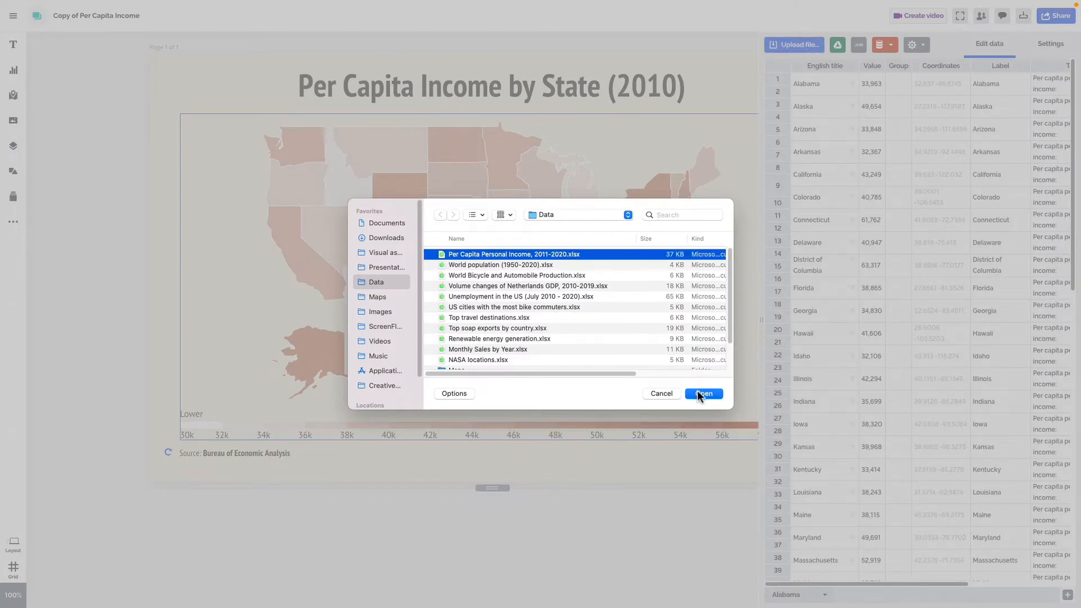
click(700, 393)
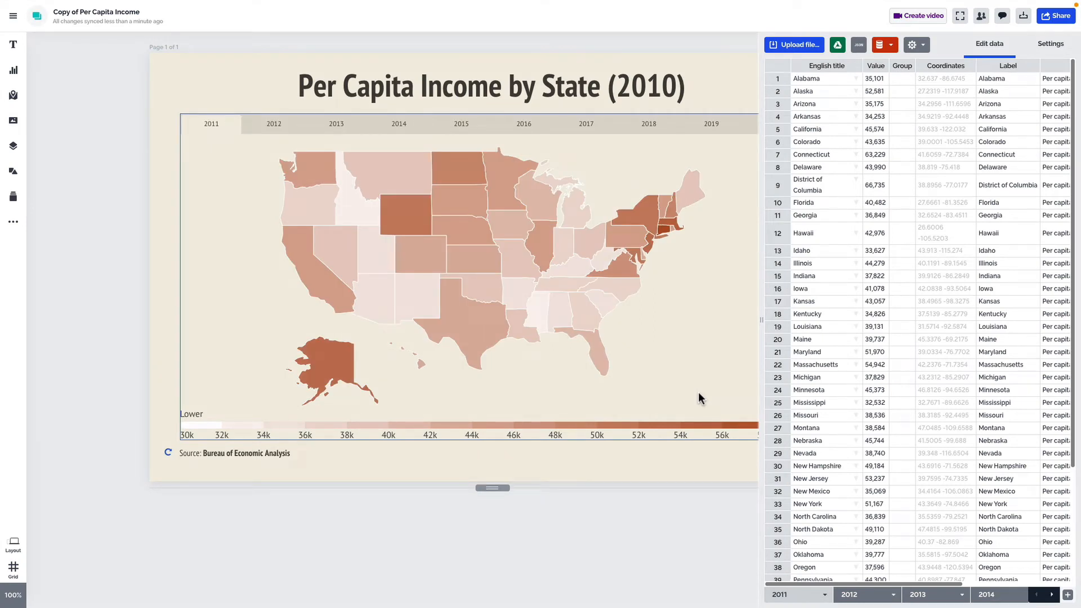
click(1047, 45)
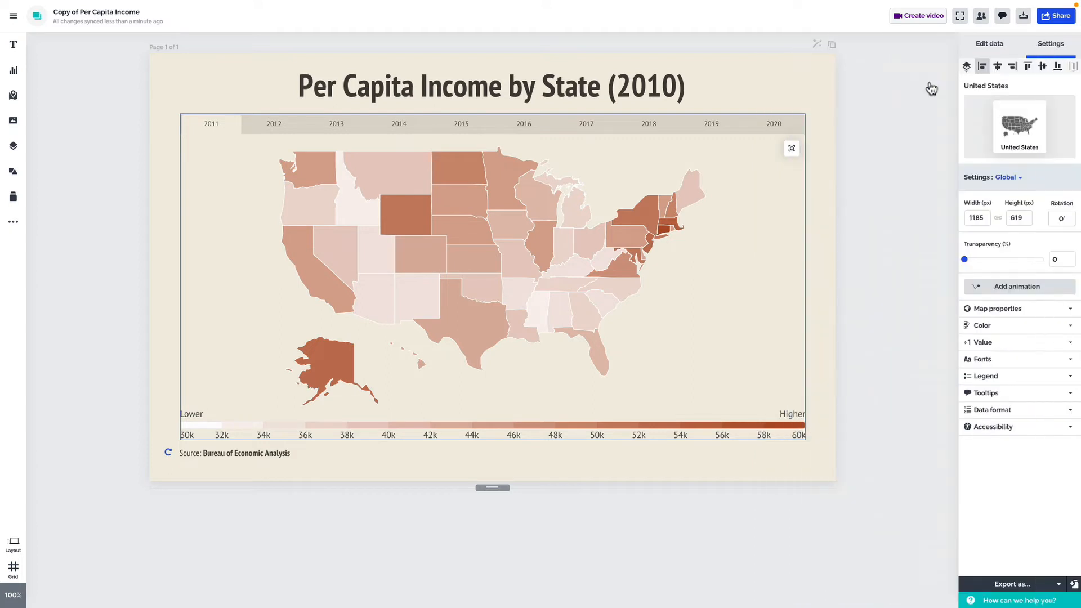
Compare the map's shading for 2017, 2019 and 2020 and check the states covered by the highest legend range
click(589, 125)
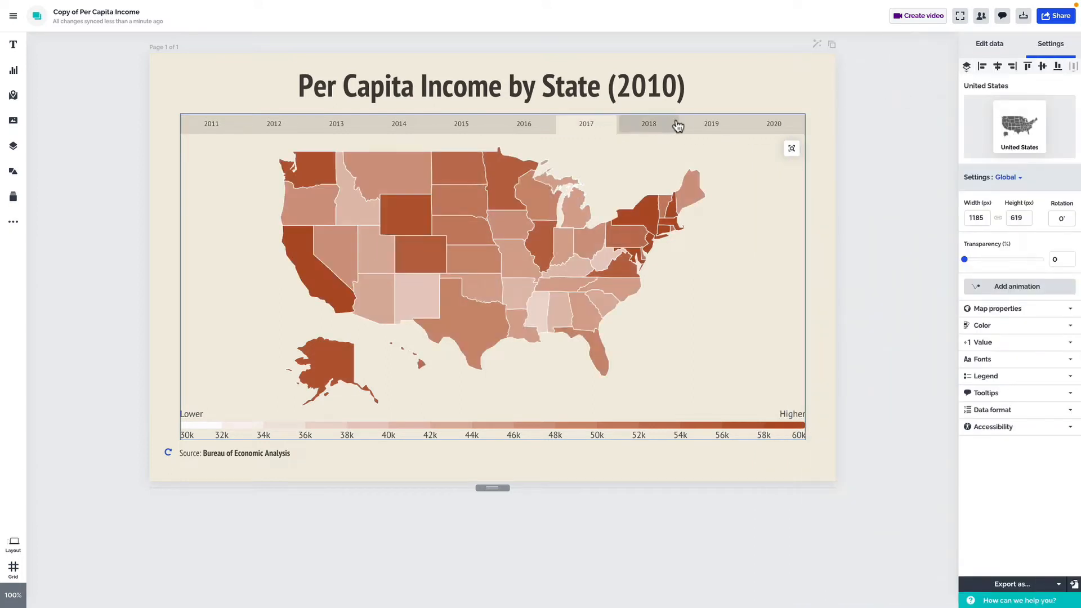
click(707, 125)
click(774, 125)
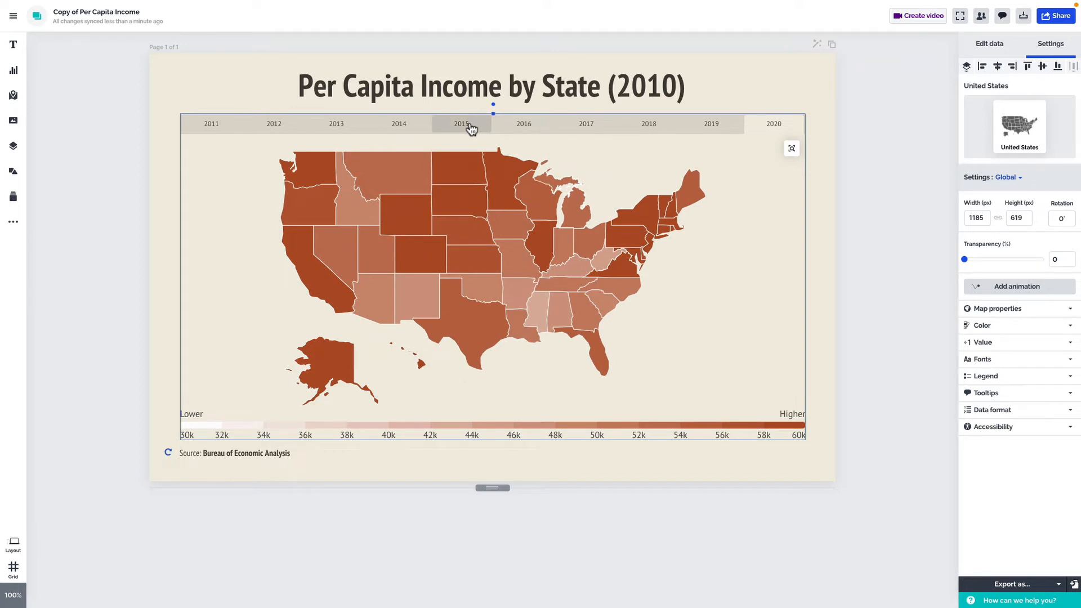
mouse_move(373, 277)
mouse_move(332, 292)
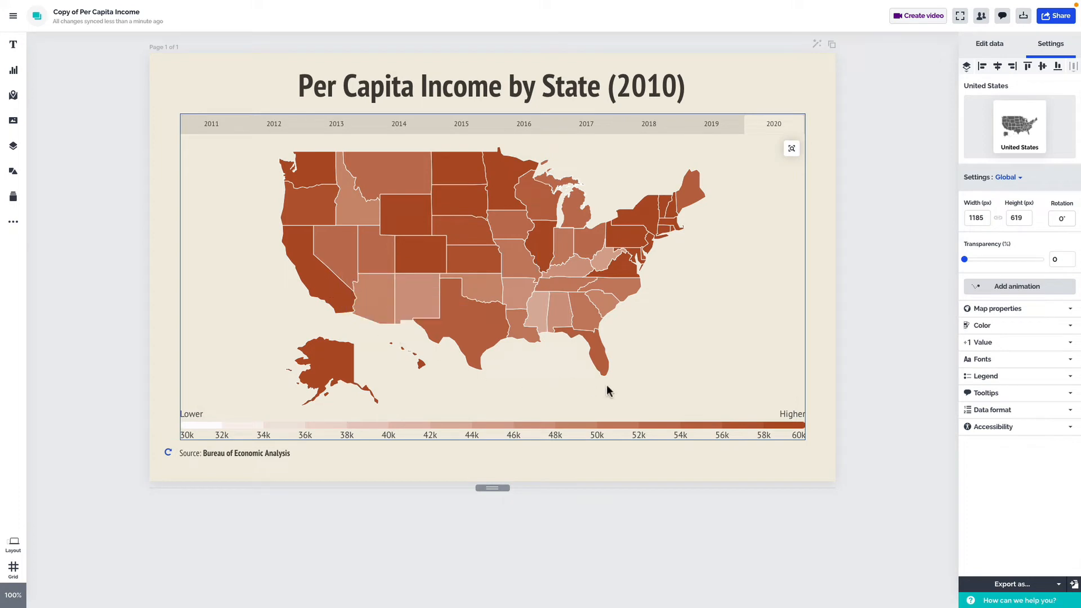
mouse_move(796, 431)
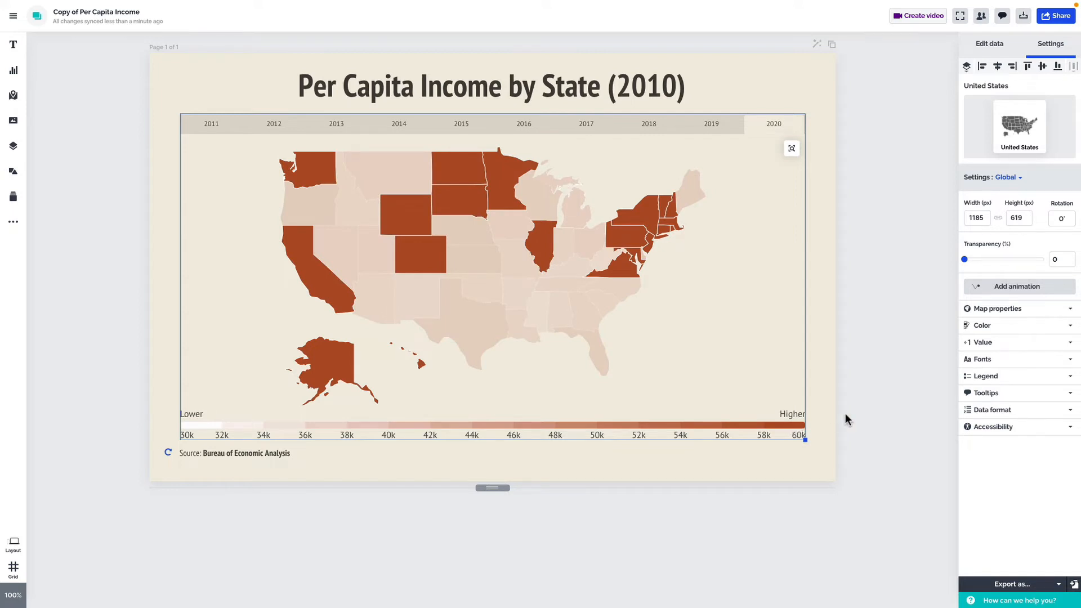
Set the map's maximum value to 75000 and its heatmap spectrum to 15
click(1003, 343)
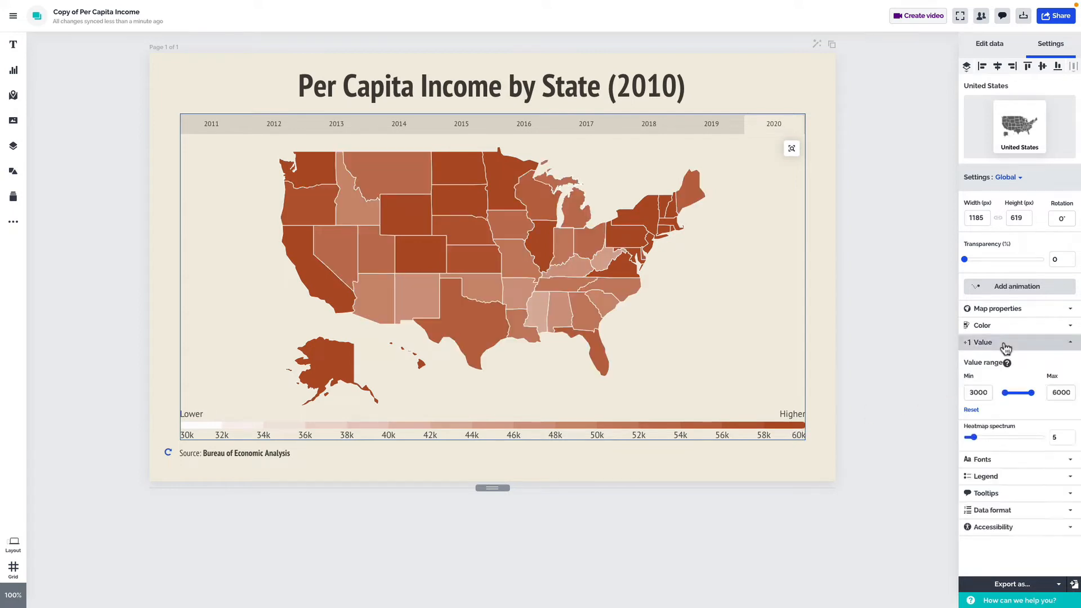
click(1061, 393)
key(super+a)
key(BackSpace)
text(75000)
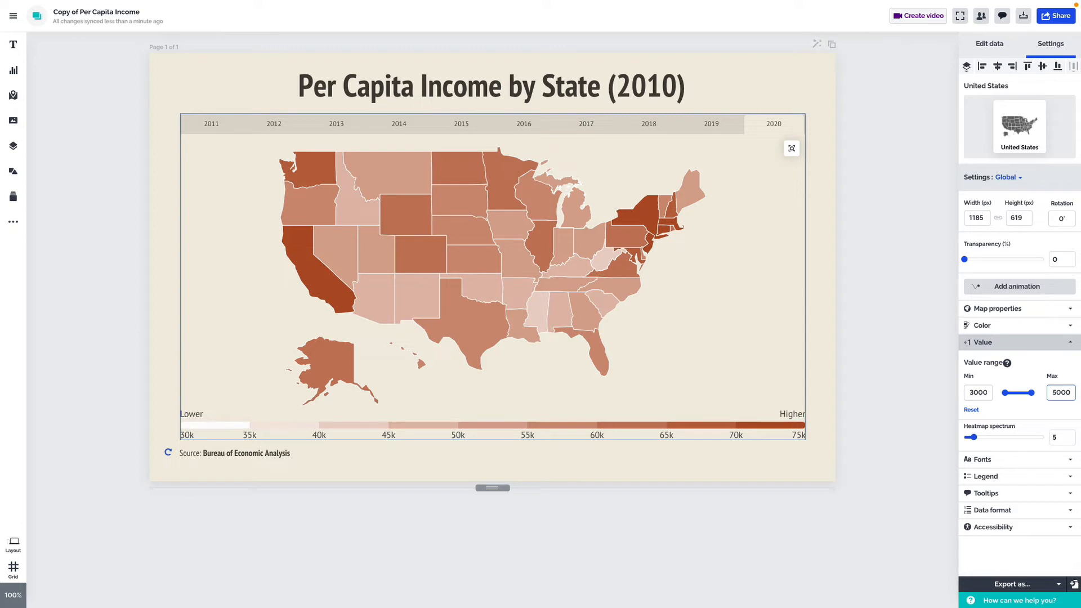
drag(973, 436, 1019, 437)
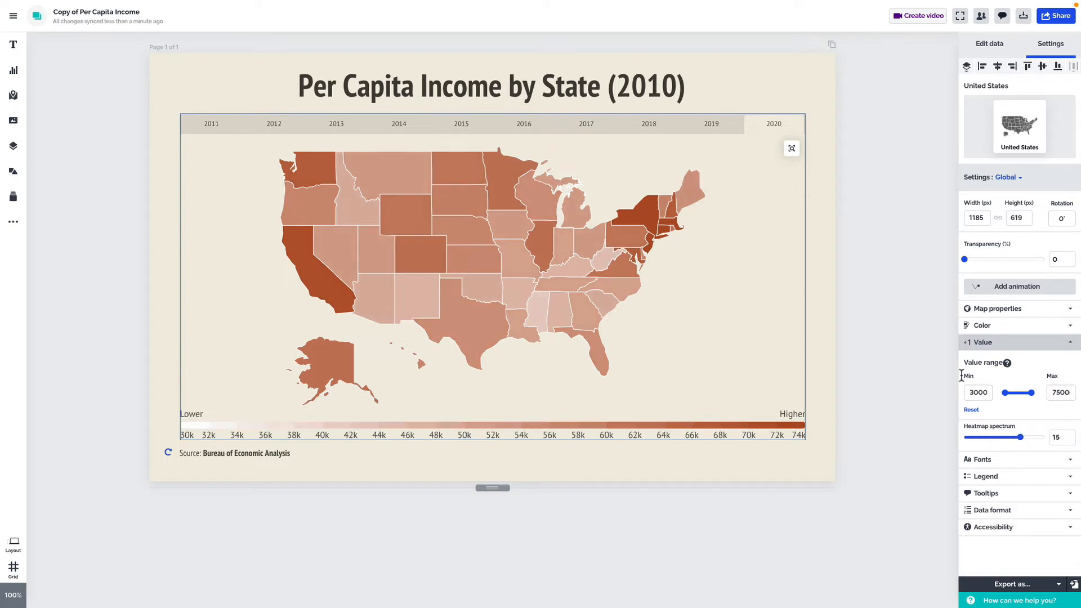
Check the adjusted heatmap for 2019, 2016 and 2014, finishing on the 2011 map
click(727, 128)
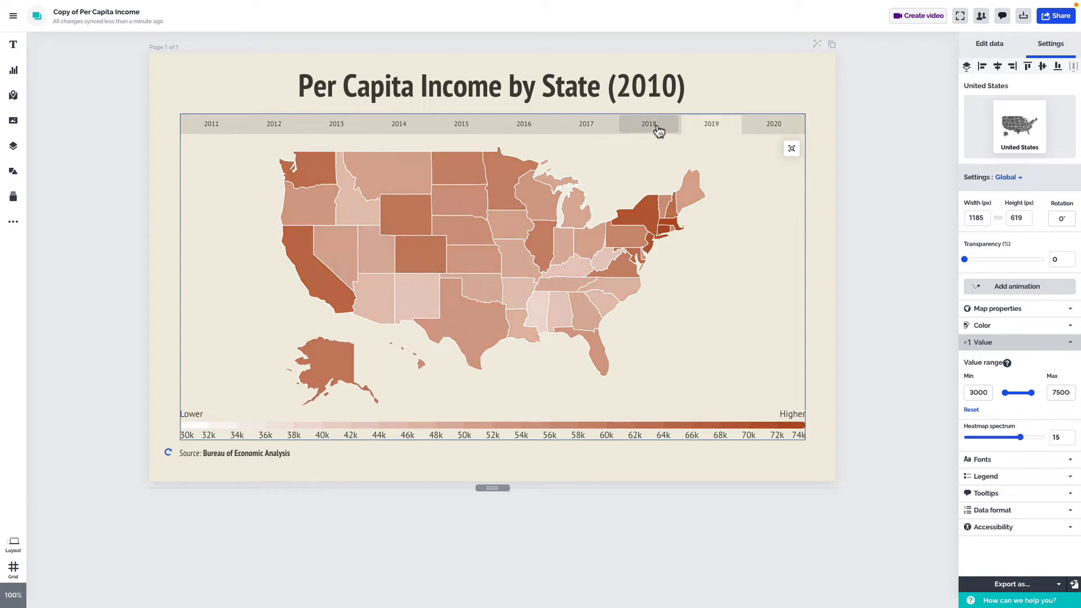
click(536, 134)
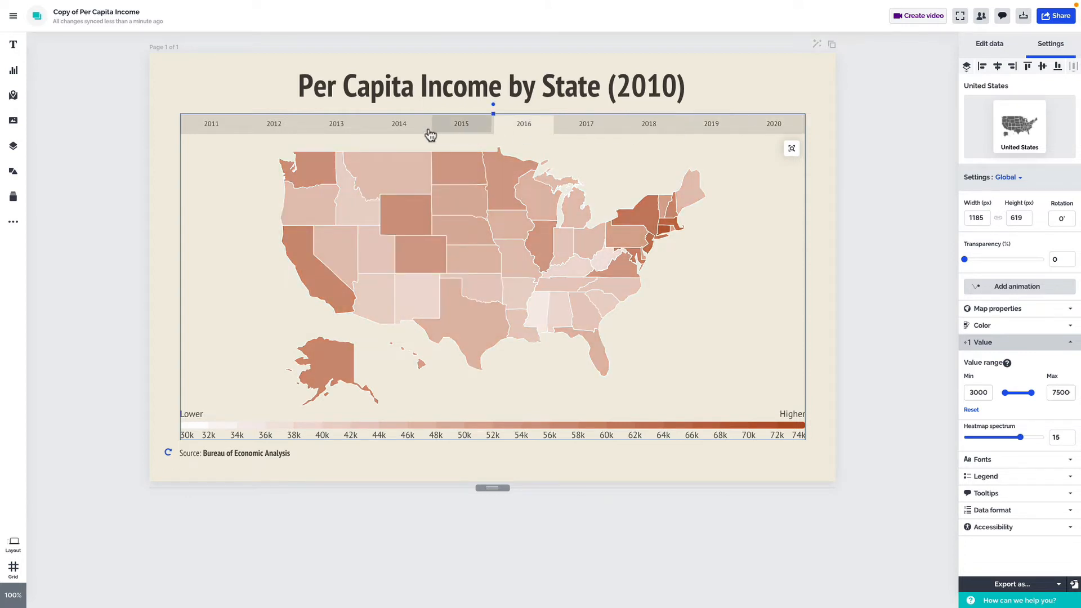
click(410, 132)
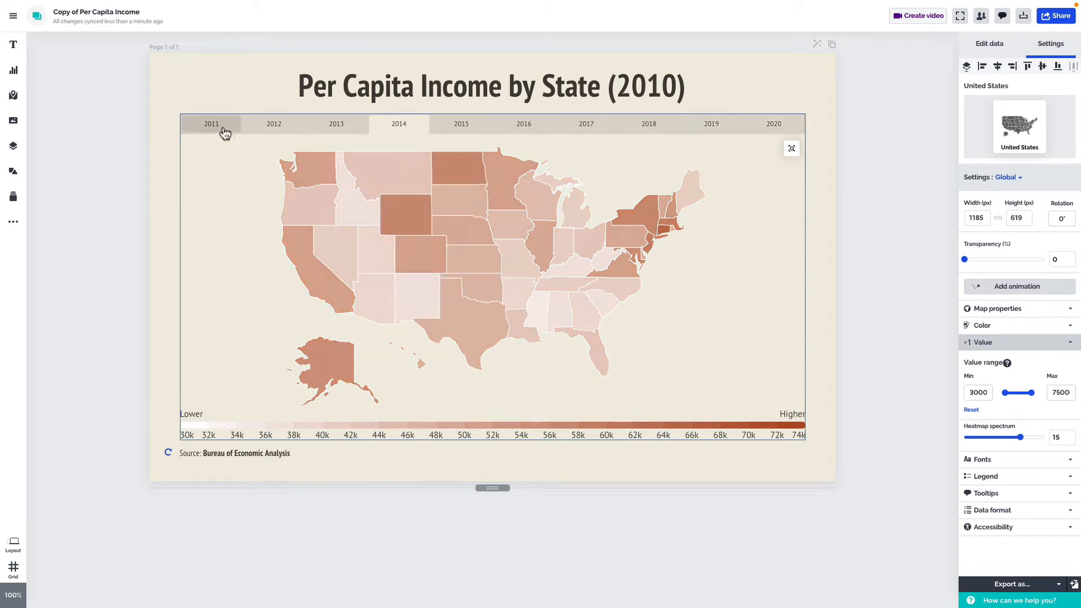
click(224, 133)
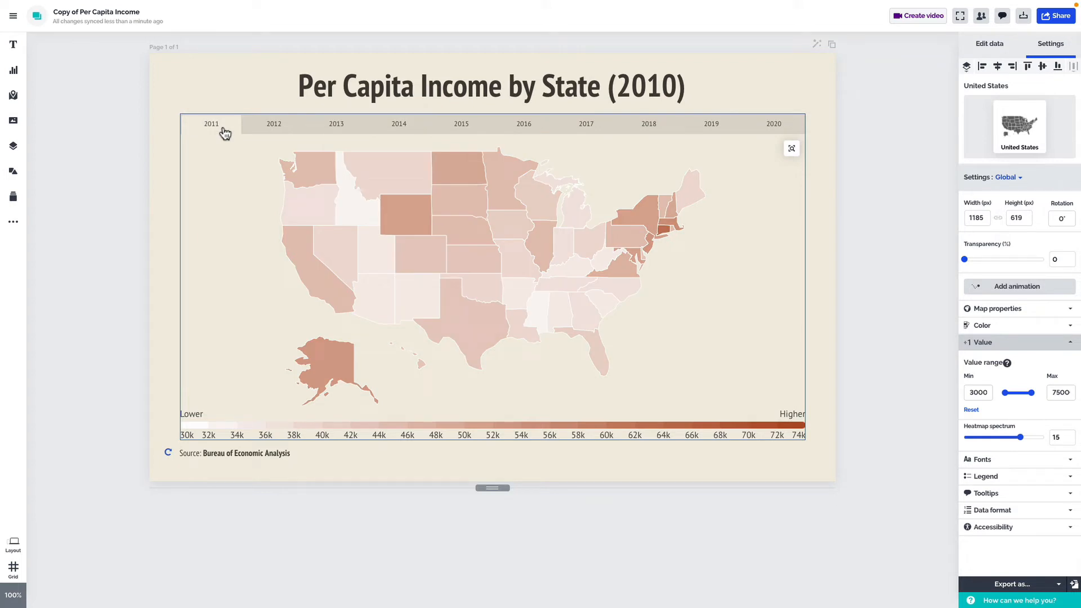
Change the year in the title to 2011-2020 and center the title horizontally on the page
click(603, 93)
click(677, 88)
key(BackSpace)
text(1-20)
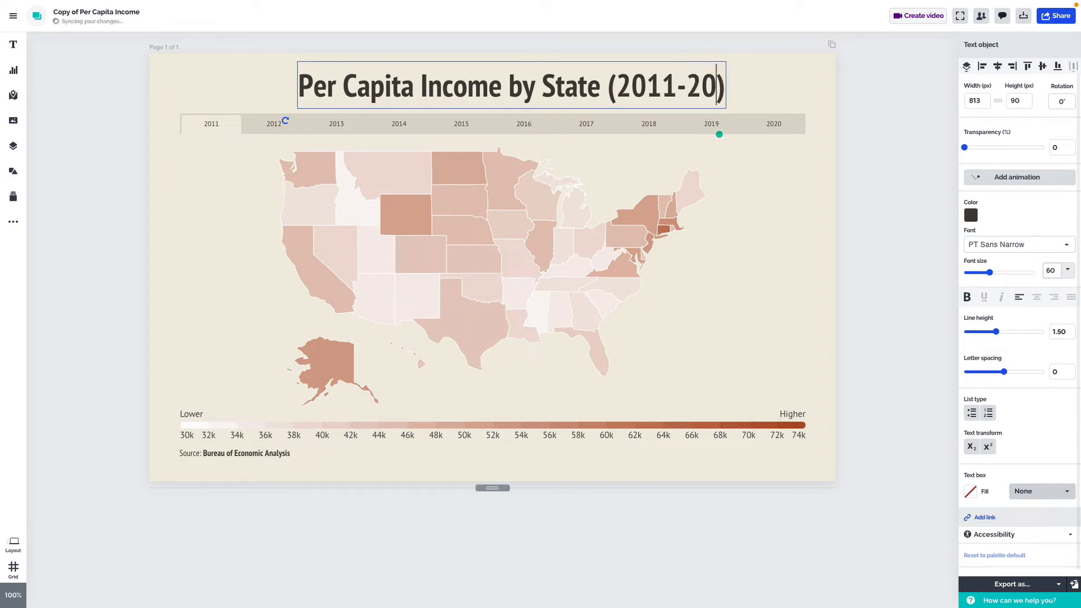
text(20)
click(997, 66)
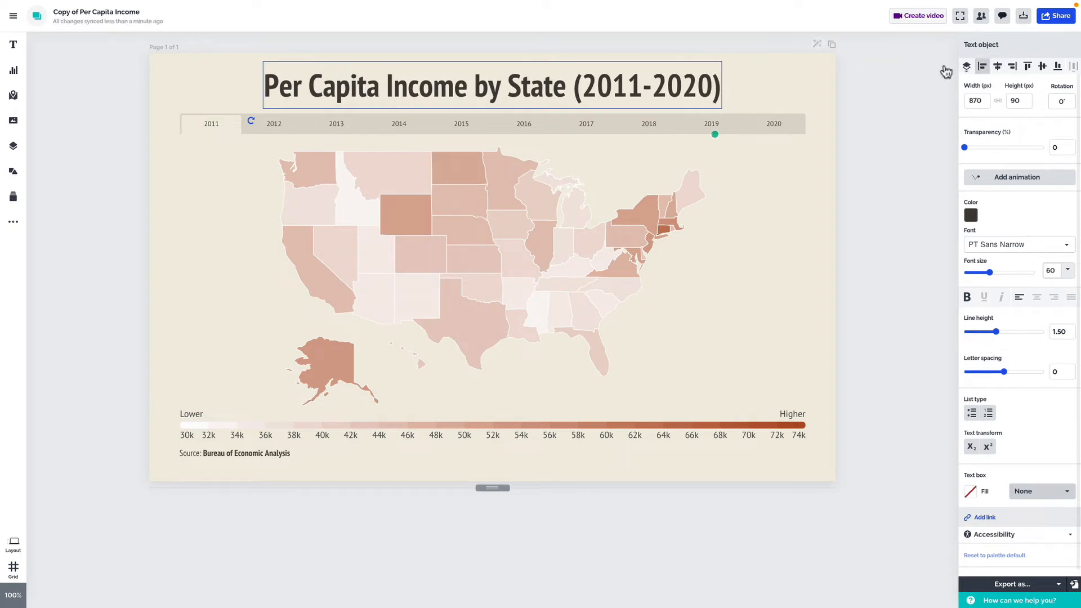
Rename the design "Per Capita Income by State (2011-2020)" using the text copied from its title
triple_click(516, 91)
key(ctrl+c)
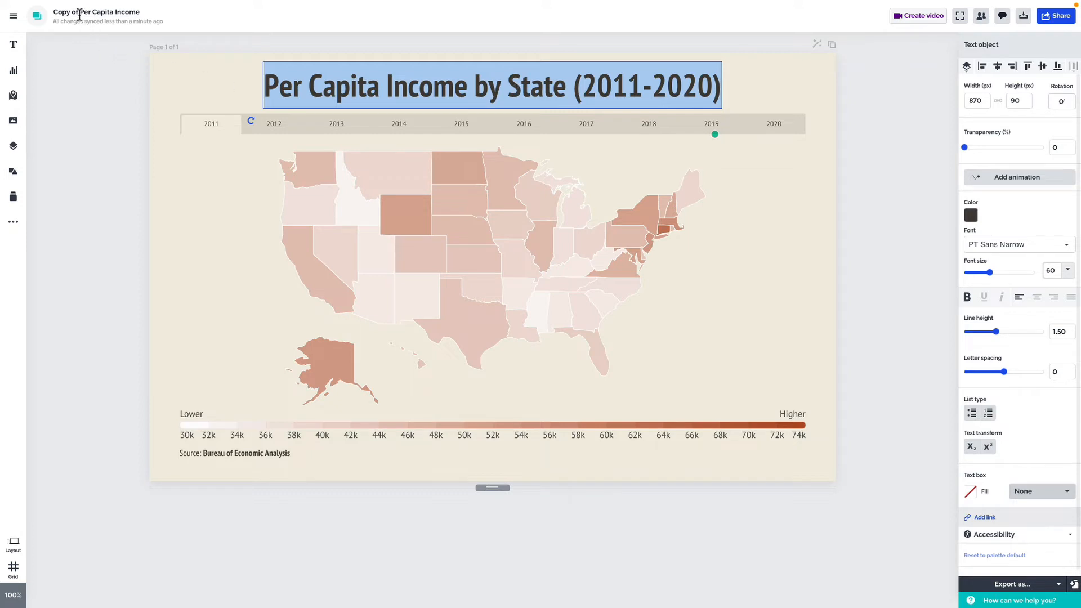
click(77, 12)
key(ctrl+v)
click(106, 79)
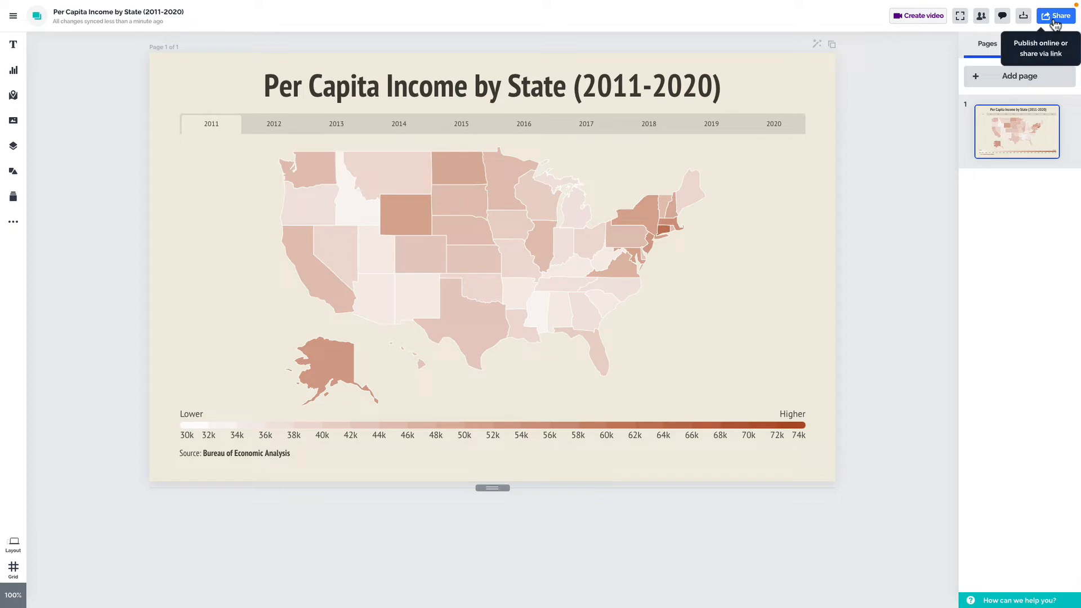
Share the design only with people it is shared with, and create and copy a private view link
click(1055, 25)
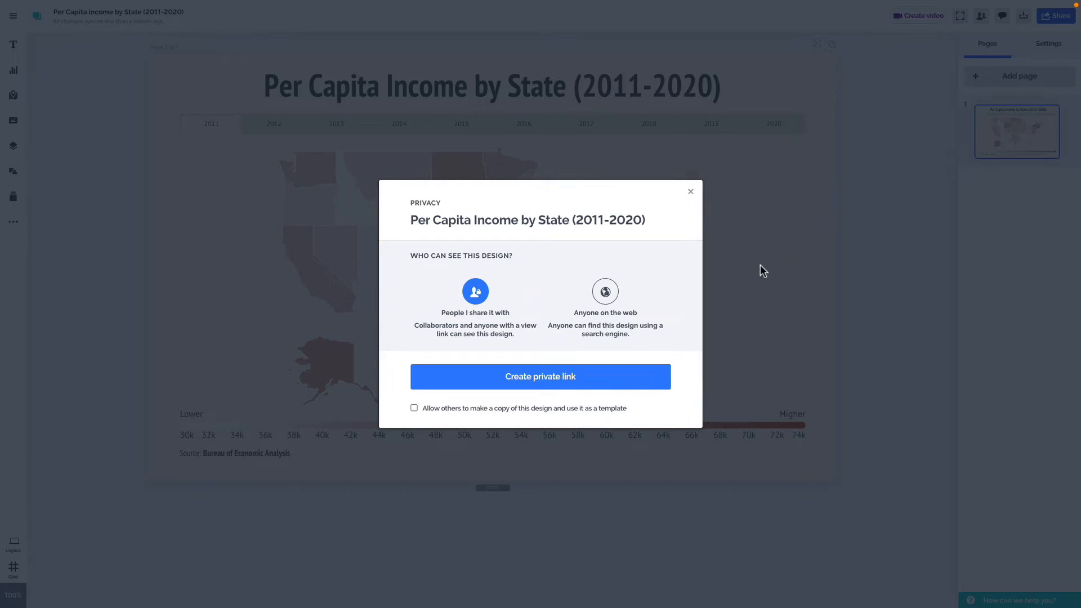
click(606, 292)
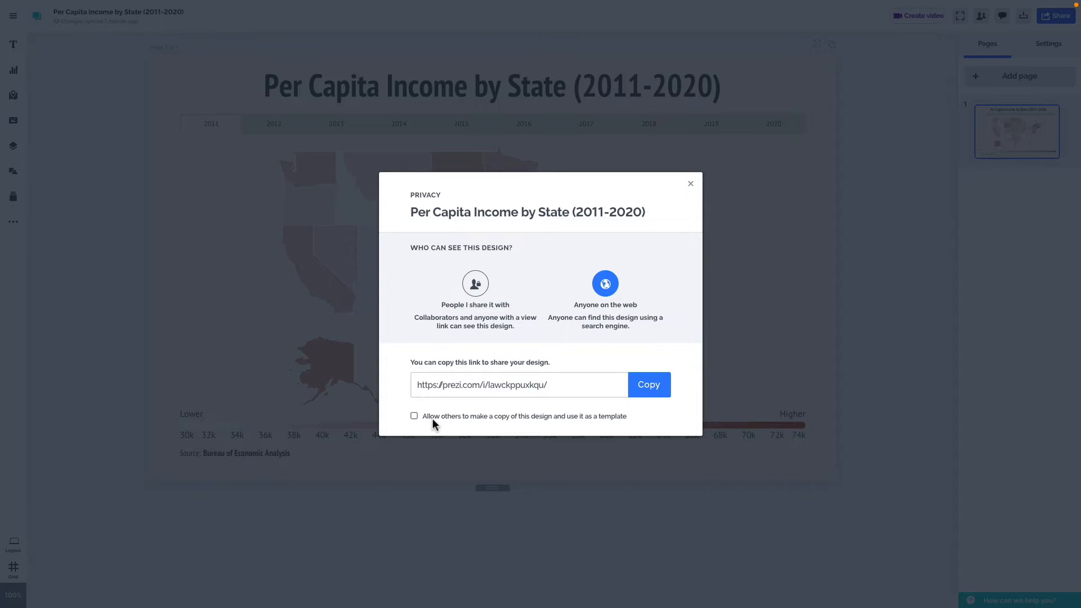
click(476, 285)
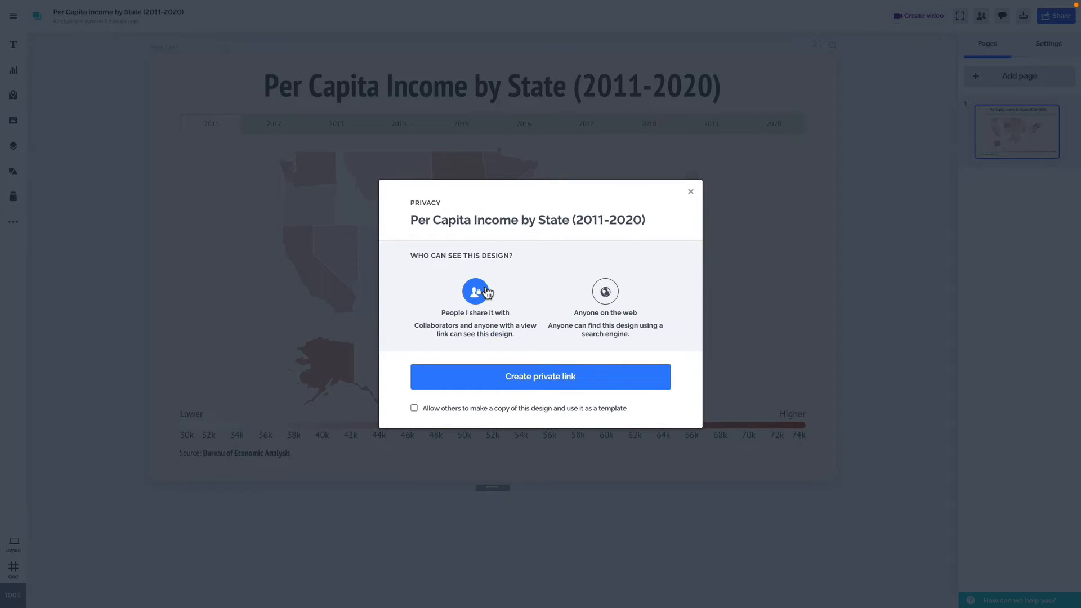
click(599, 376)
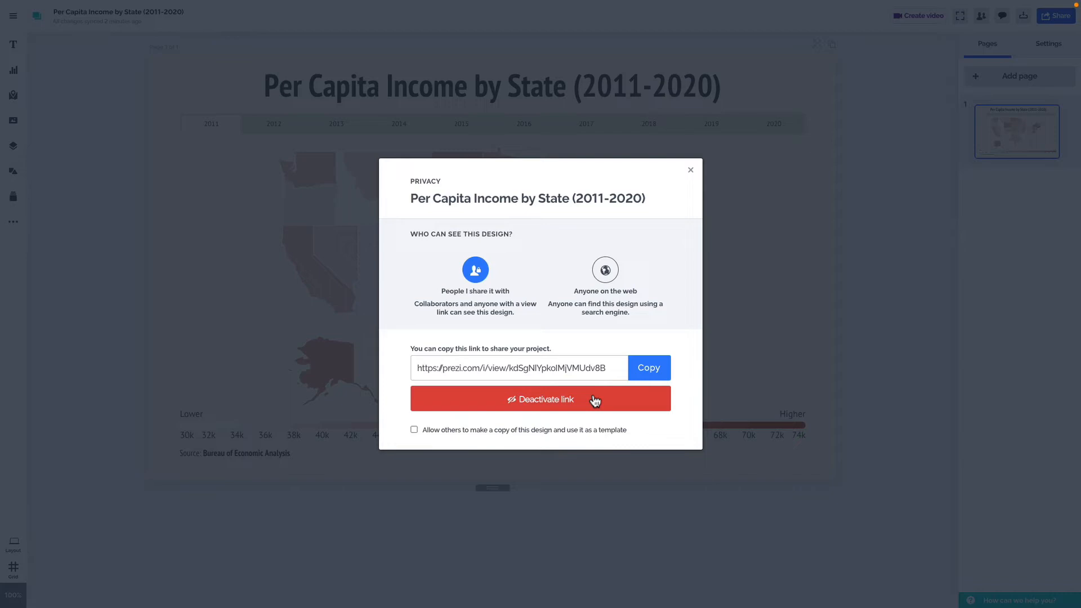
click(649, 368)
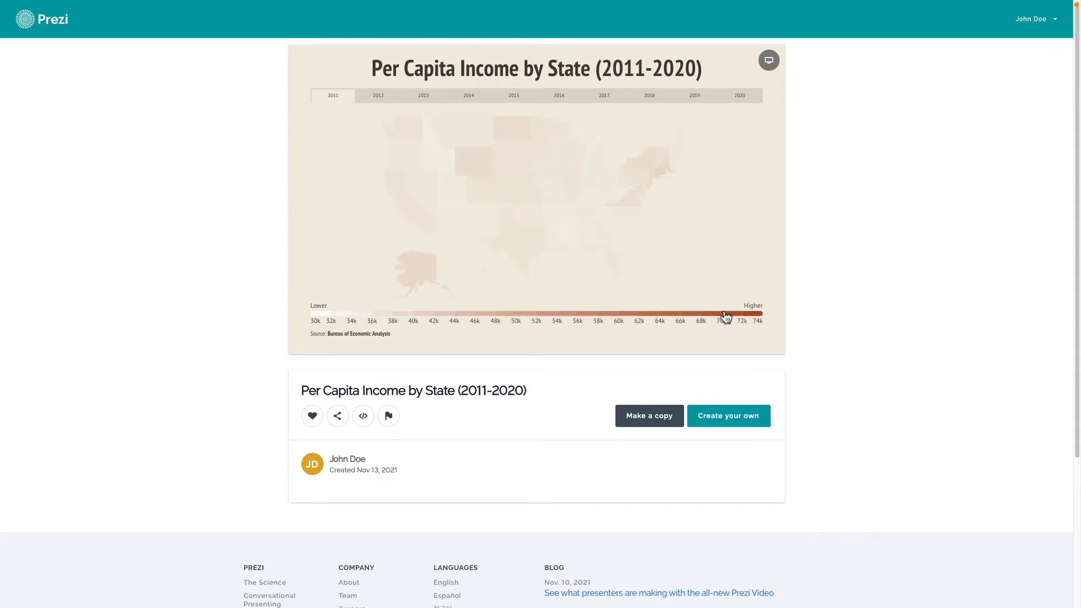
View the 2019 and 2016 maps on the shared page, and open and select the design's embed code
click(695, 99)
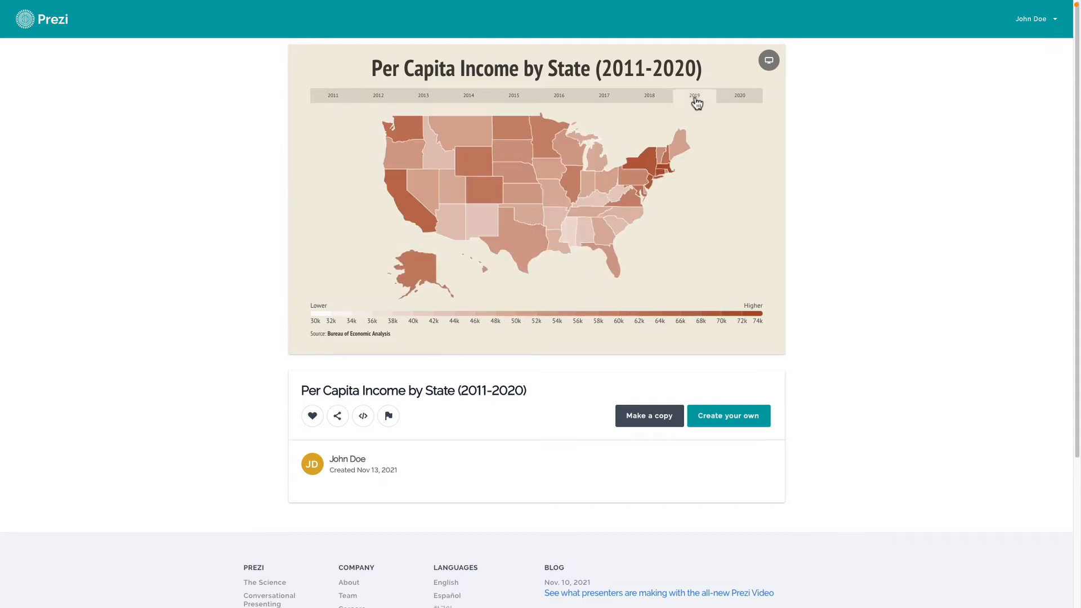
click(551, 101)
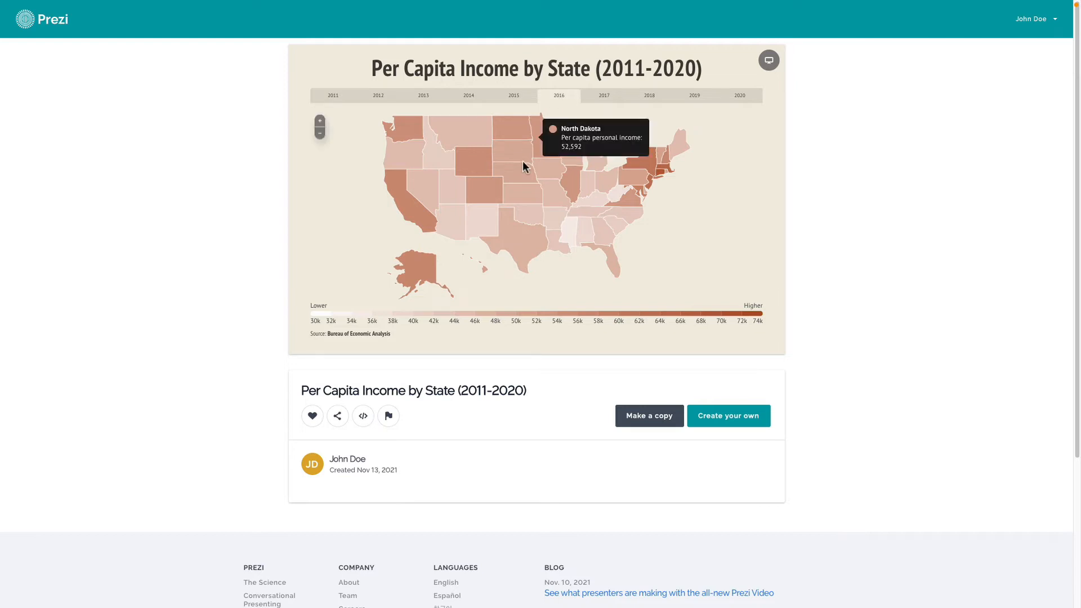
click(363, 417)
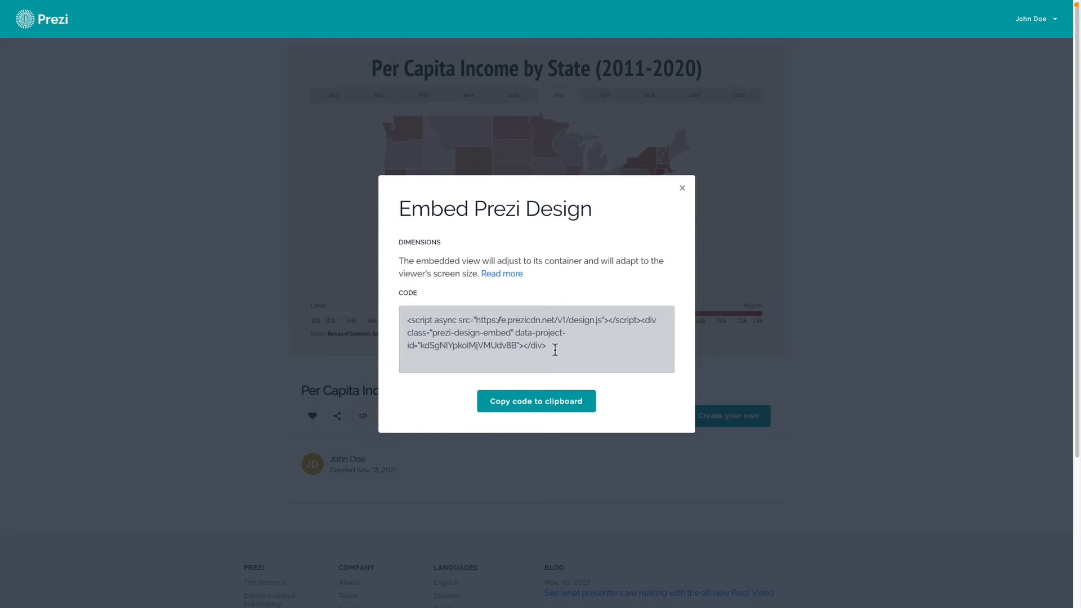
drag(551, 345, 406, 318)
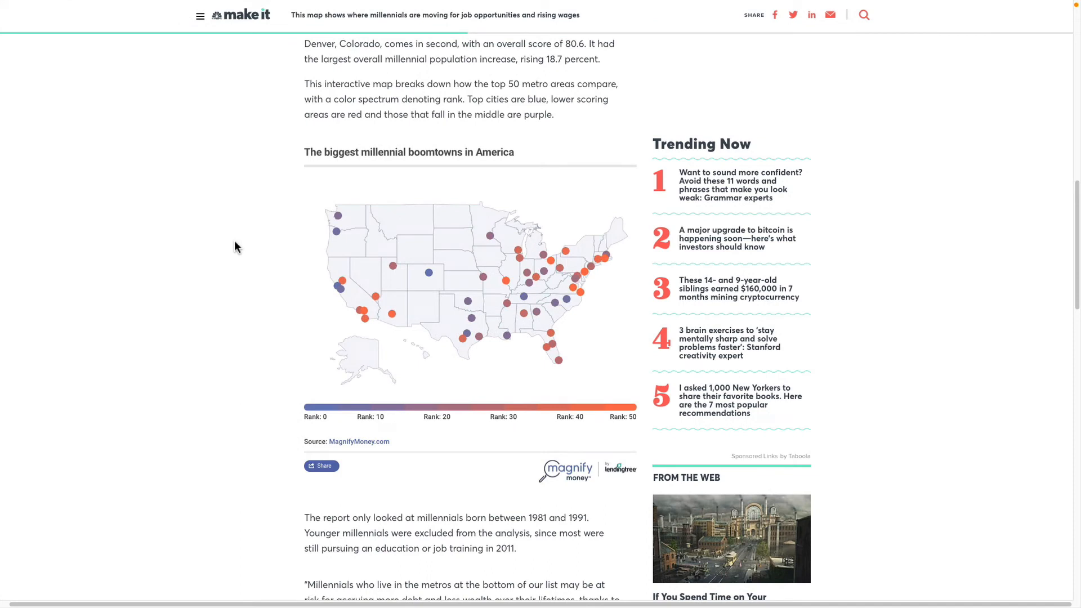
Examine the interactive millennial boomtowns map embedded in the make it article
mouse_move(394, 266)
mouse_move(393, 312)
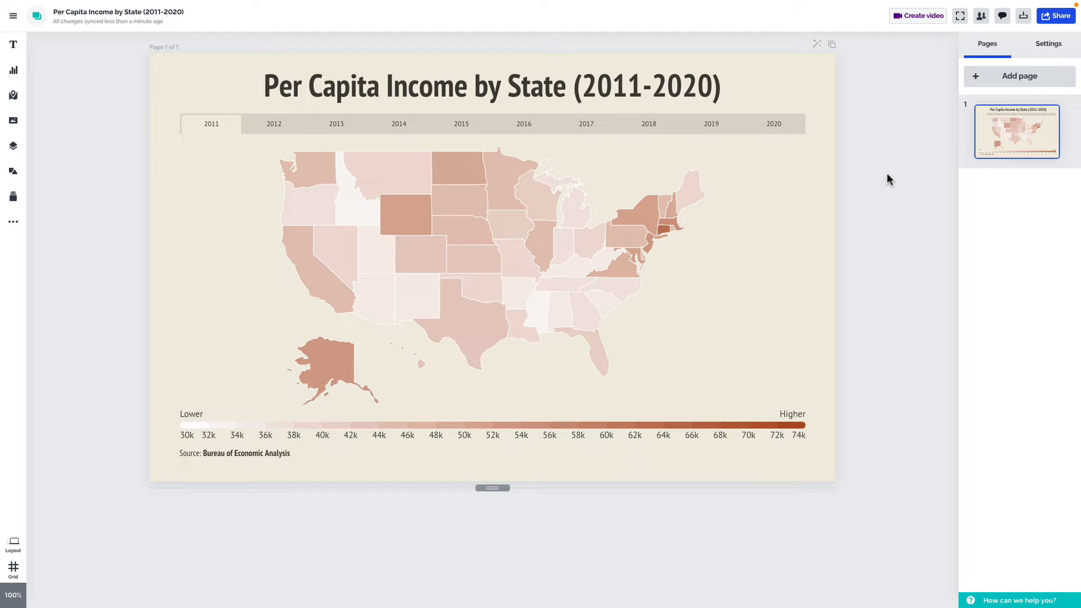
Download the design as an animated GIF at Original (up to 800px) size and 15 FPS
click(1024, 16)
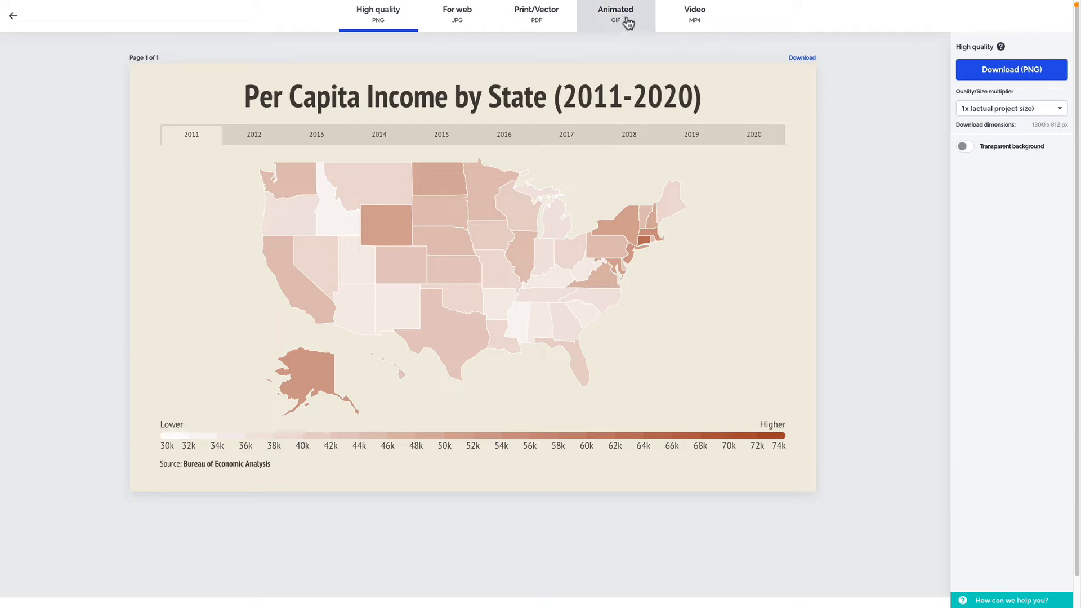
click(629, 23)
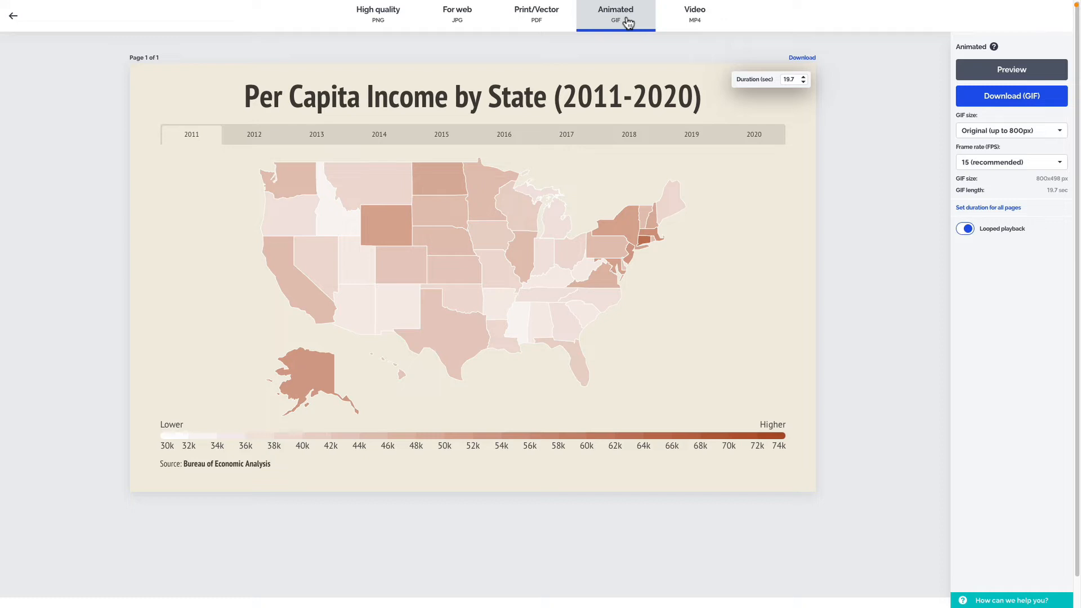
click(1015, 130)
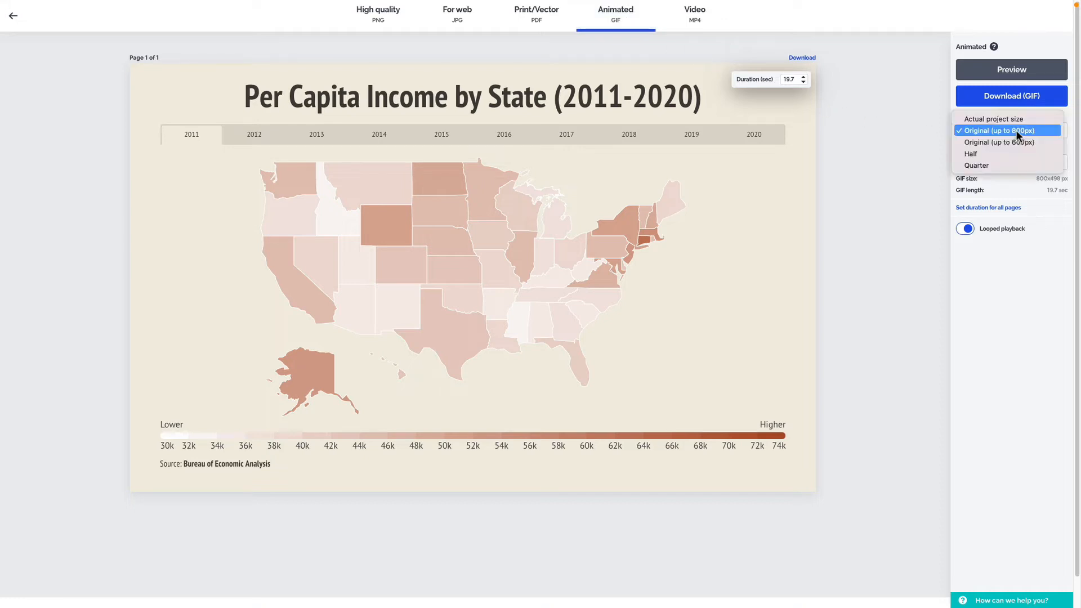
click(1016, 130)
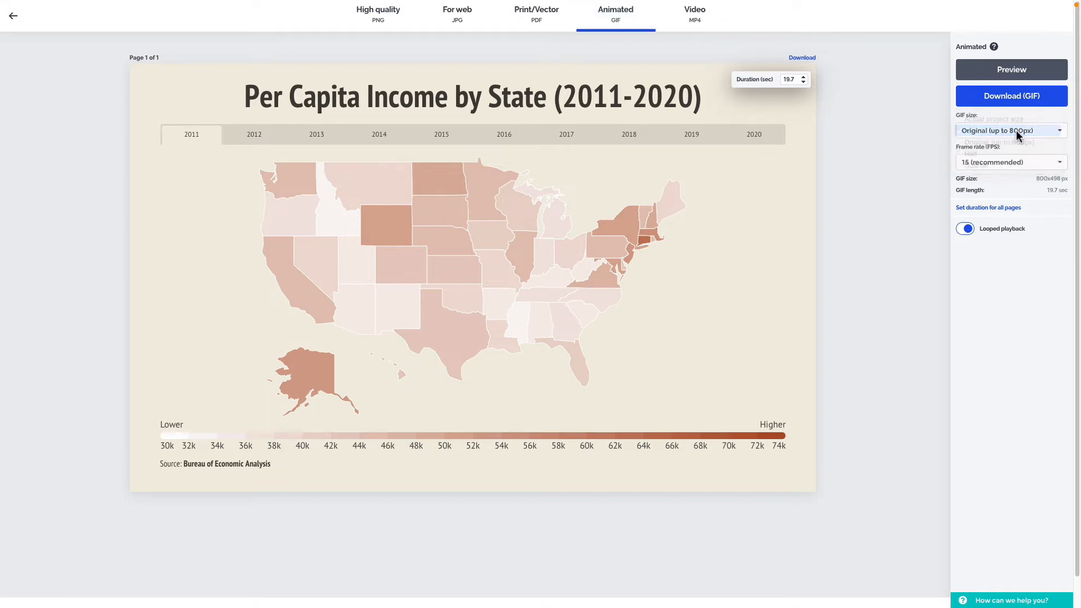
click(1012, 163)
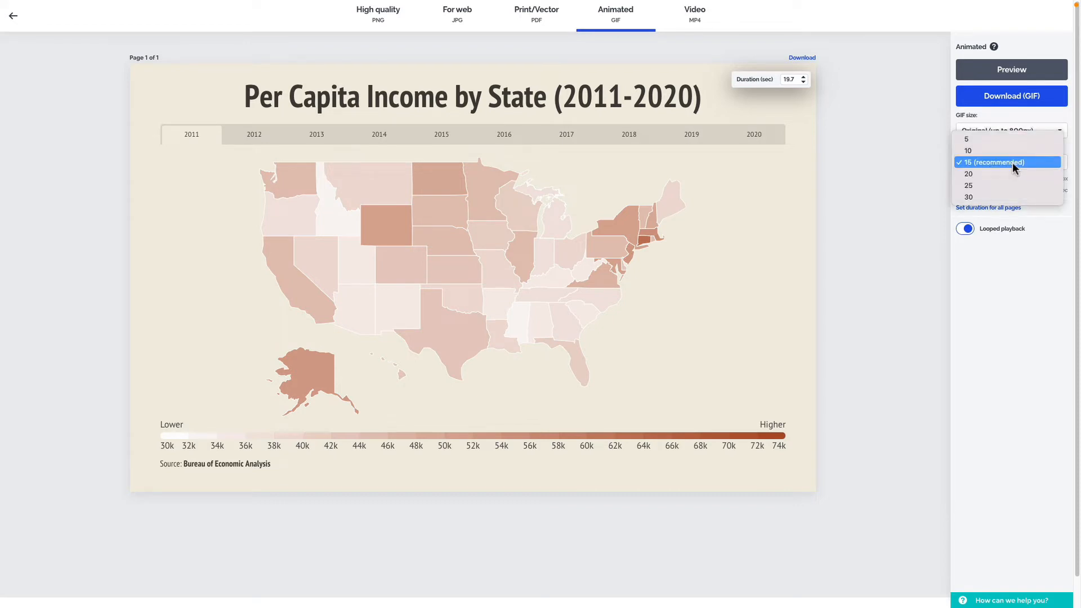
click(1012, 162)
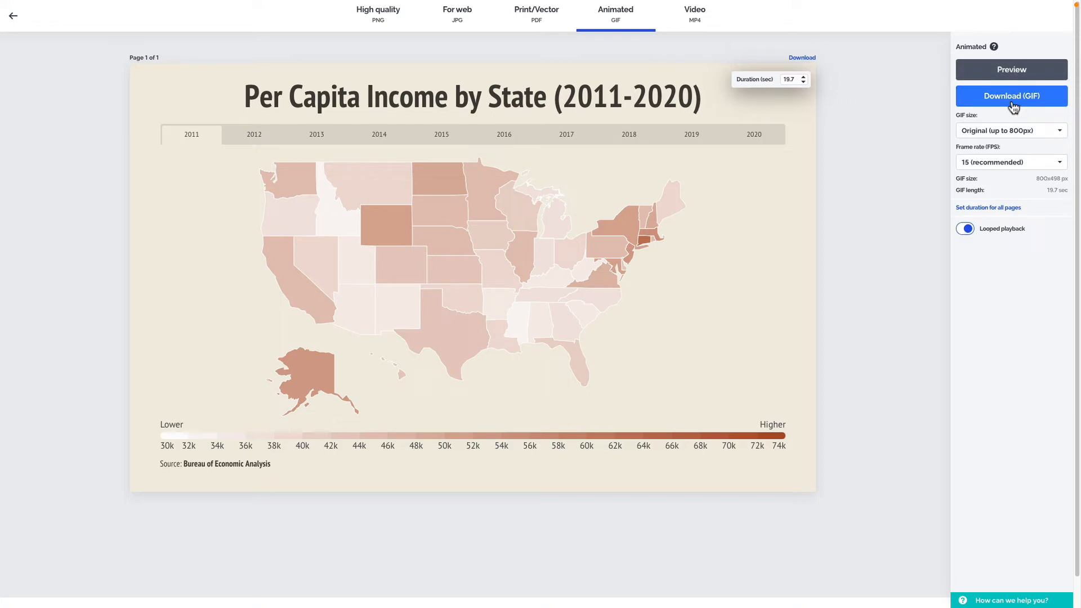
click(1012, 97)
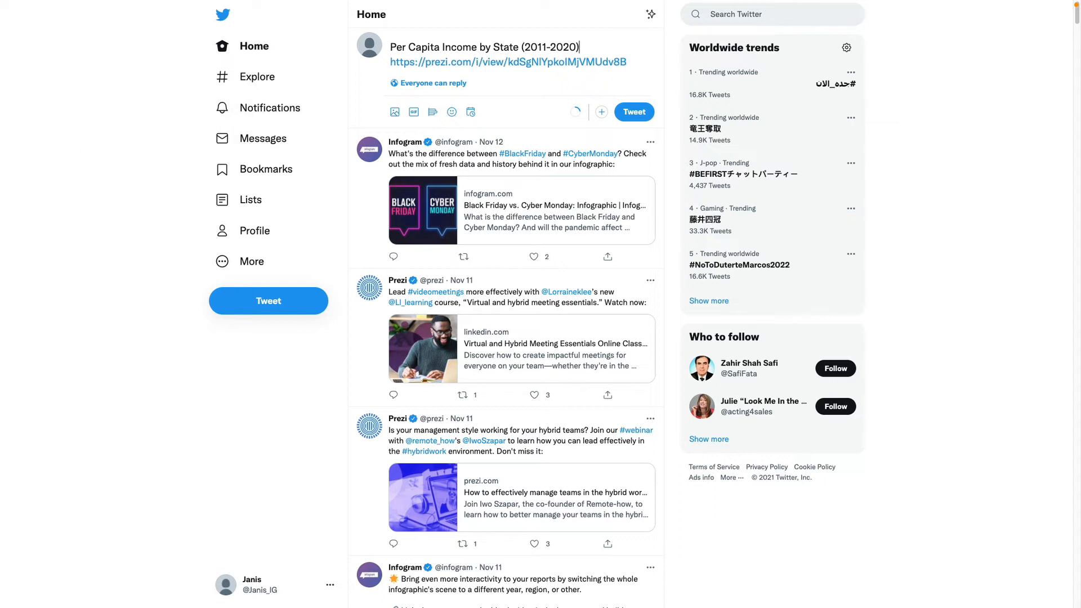
In Twitter, attach the downloaded map GIF to the drafted "Per Capita Income by State (2011-2020)" tweet and post it
drag(310, 127, 509, 66)
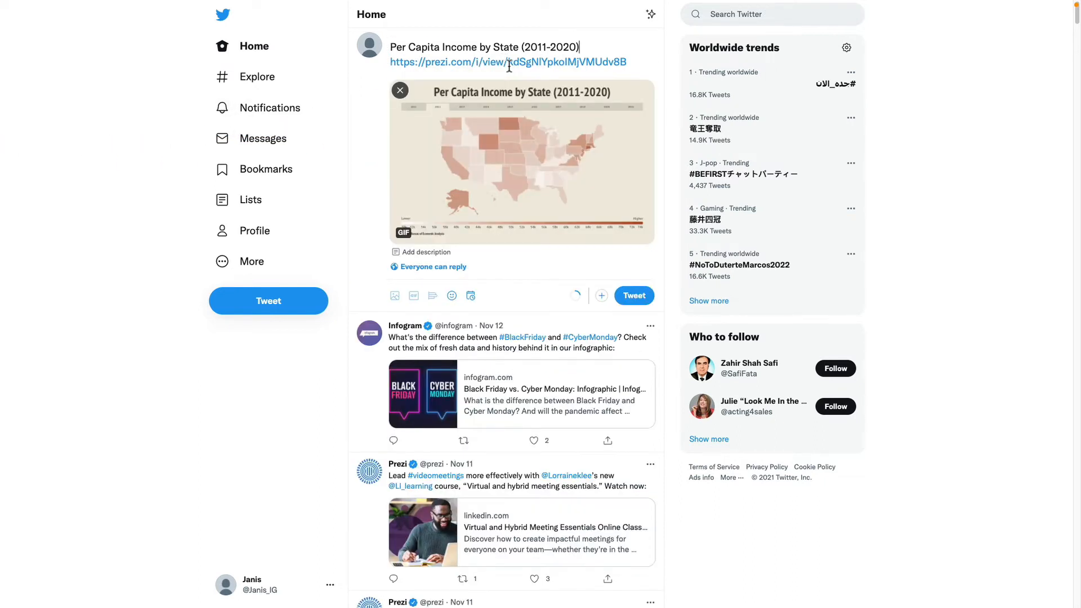
click(634, 296)
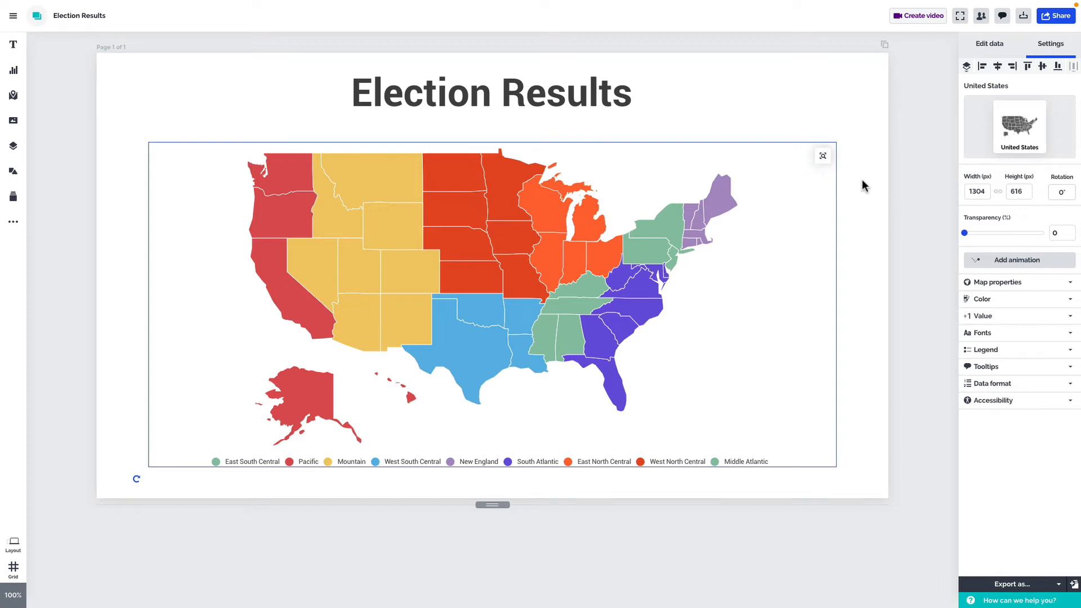
Connect the Election Results map to the Google Drive spreadsheet 2020 US Presidential Election (Live Data) and look through the sheet's state rows
double_click(772, 236)
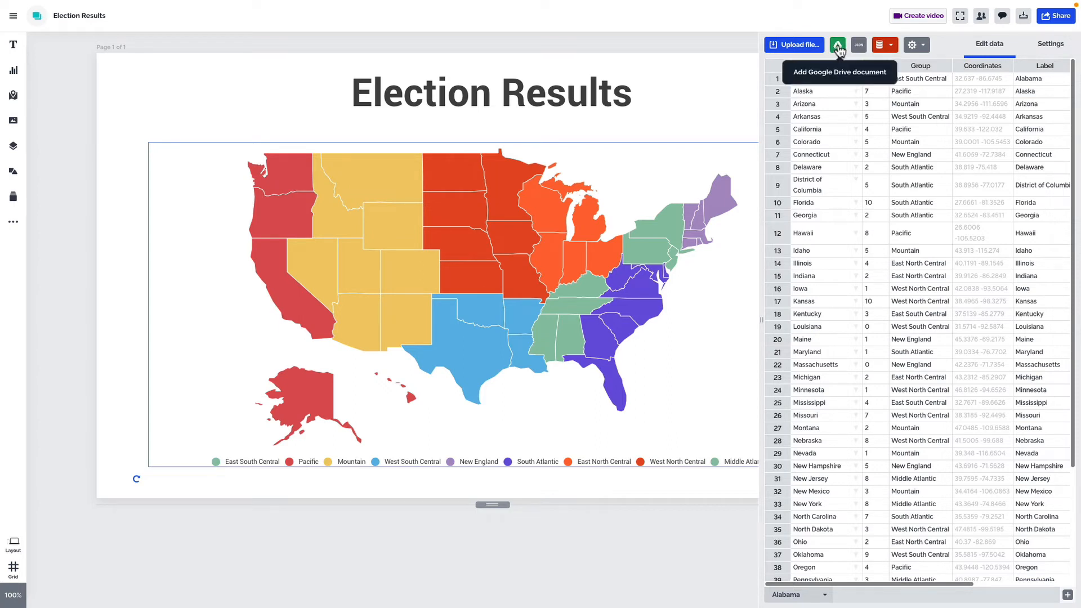
click(838, 45)
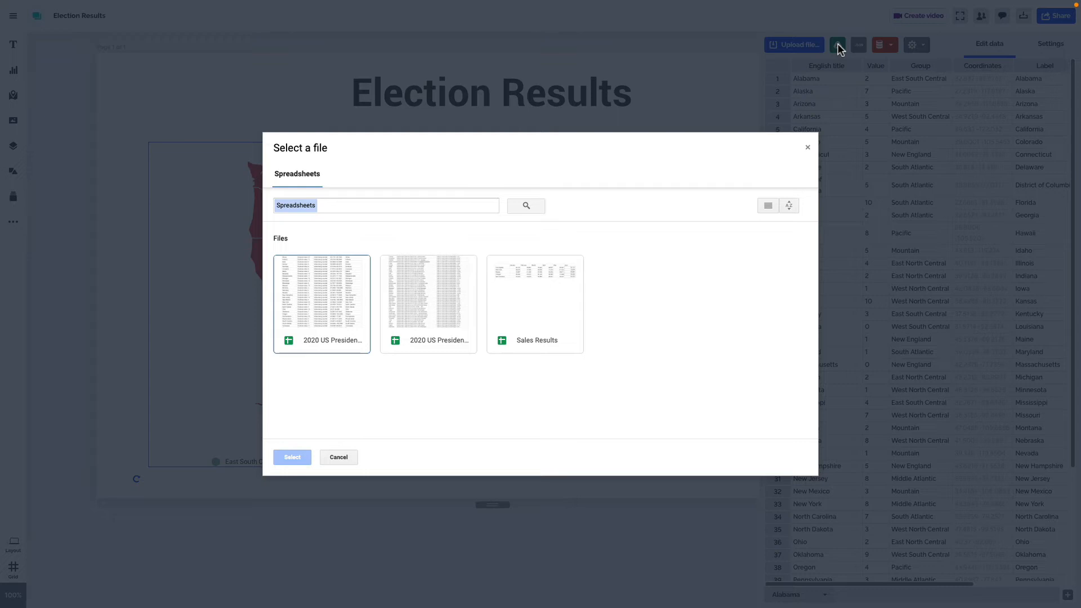
click(337, 341)
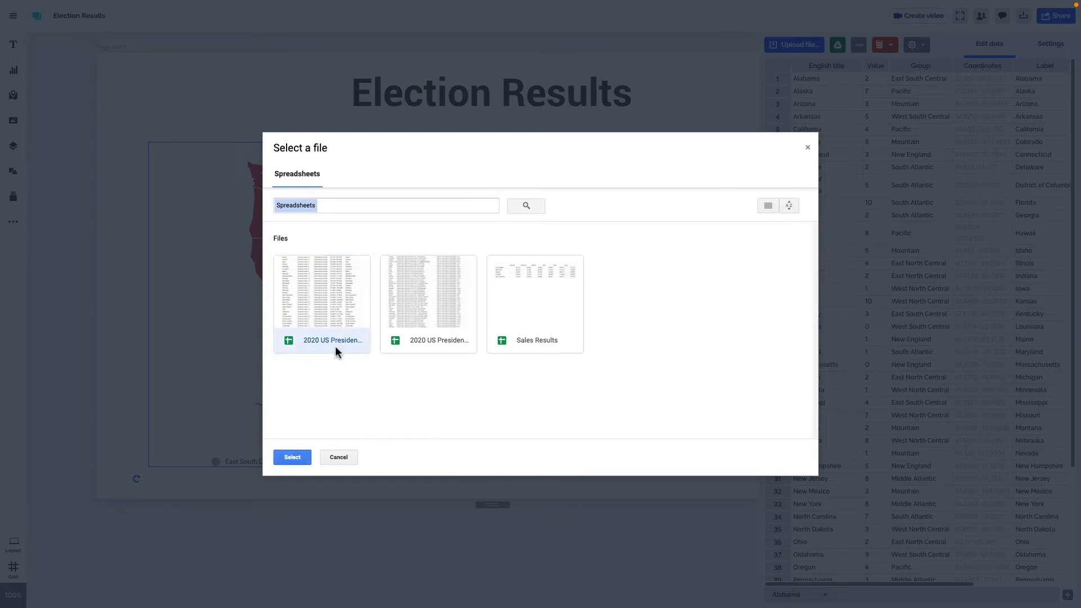
click(303, 456)
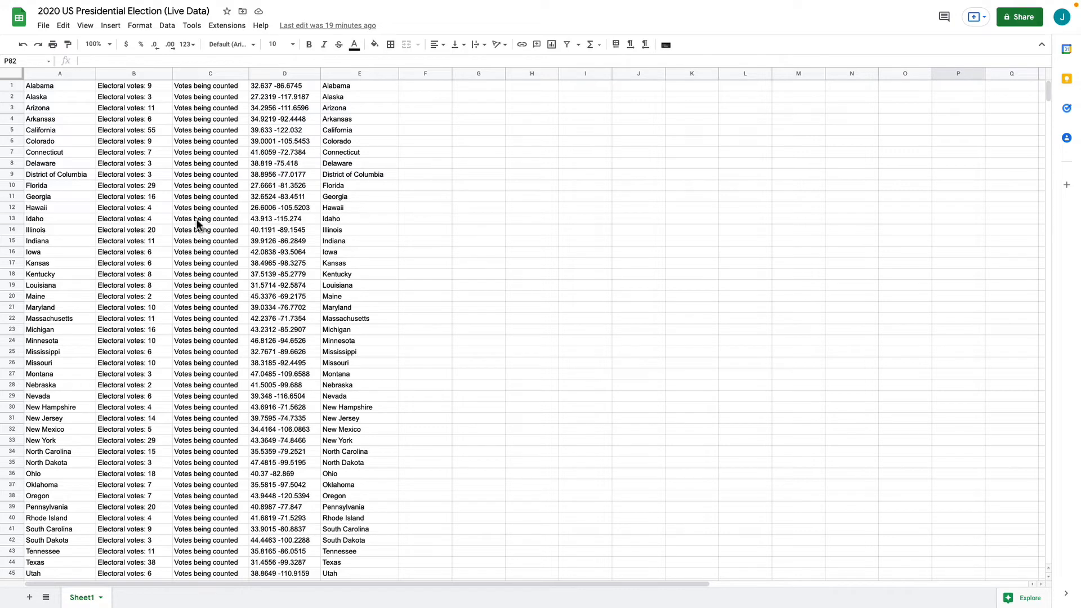
scroll(86, 212, down, 5)
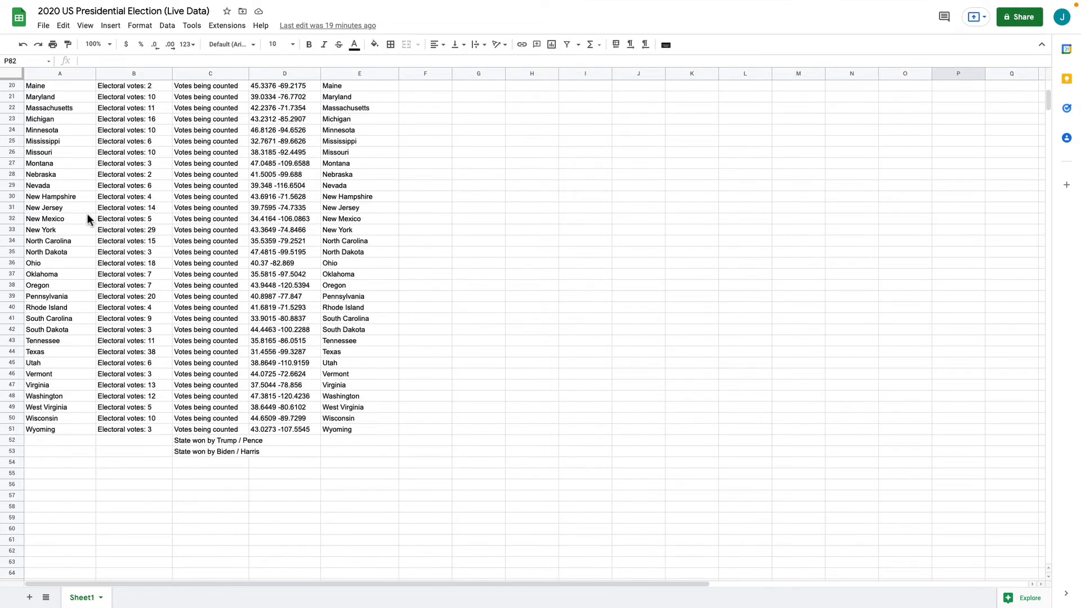
scroll(86, 212, up, 5)
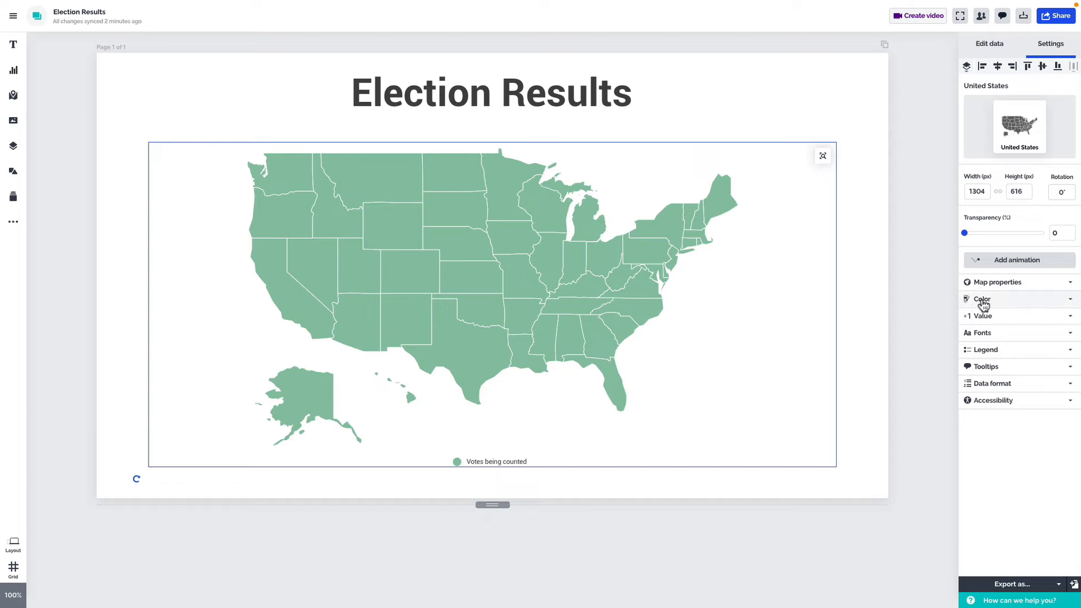
Change the map's first color to light gray E5E5E5 and its third color from the palette to light blue
click(1005, 301)
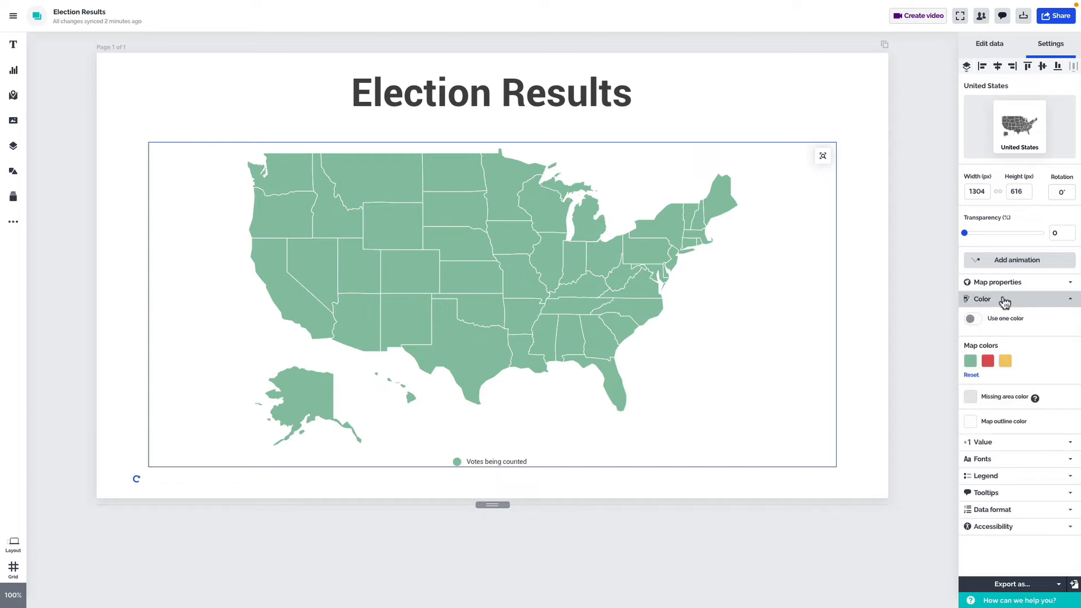
click(971, 363)
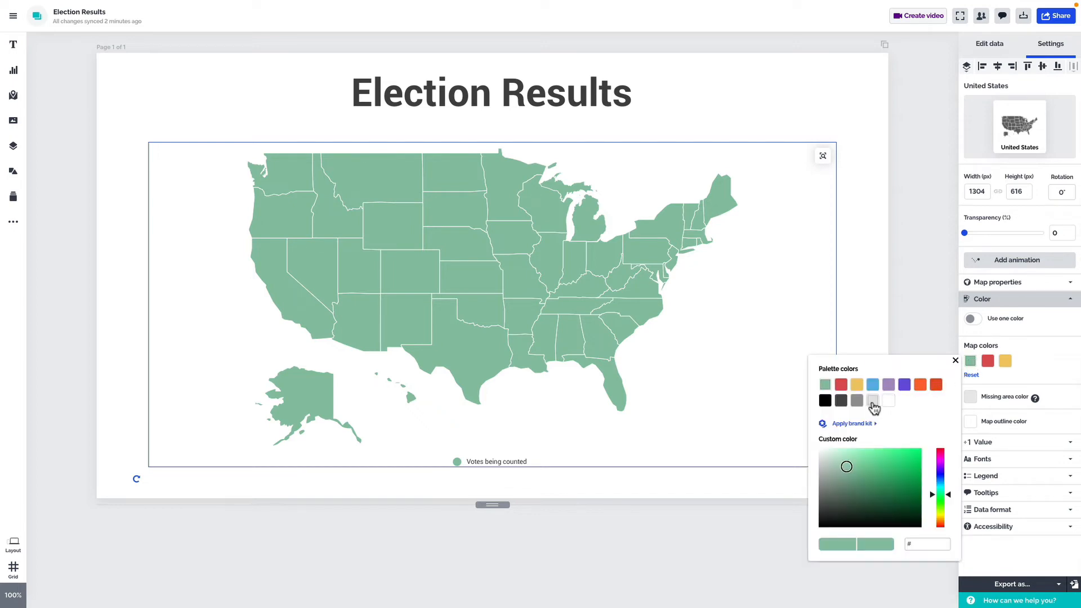
click(872, 402)
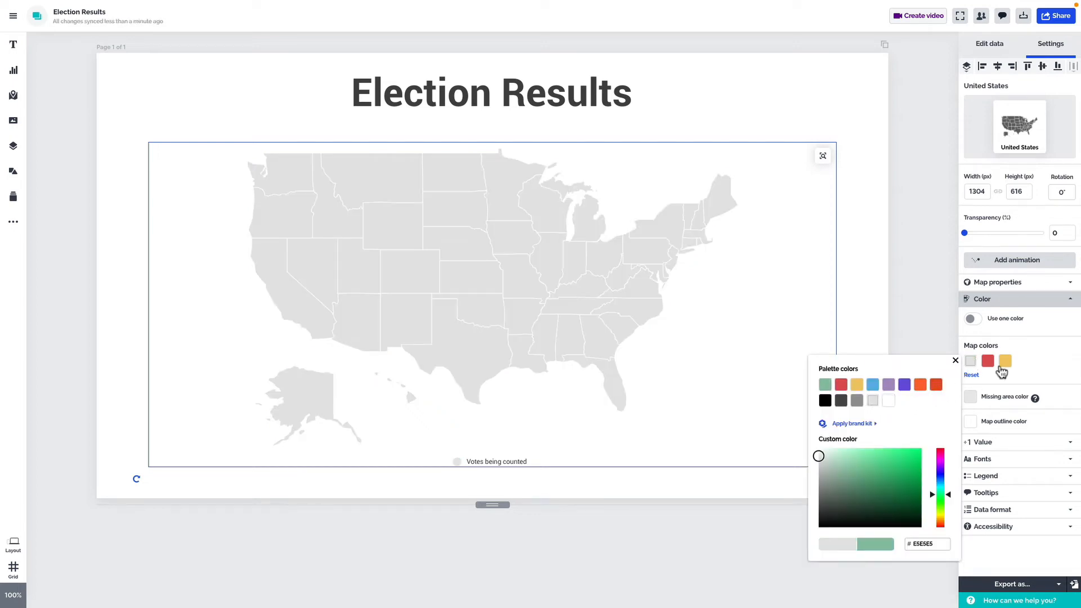
click(1005, 363)
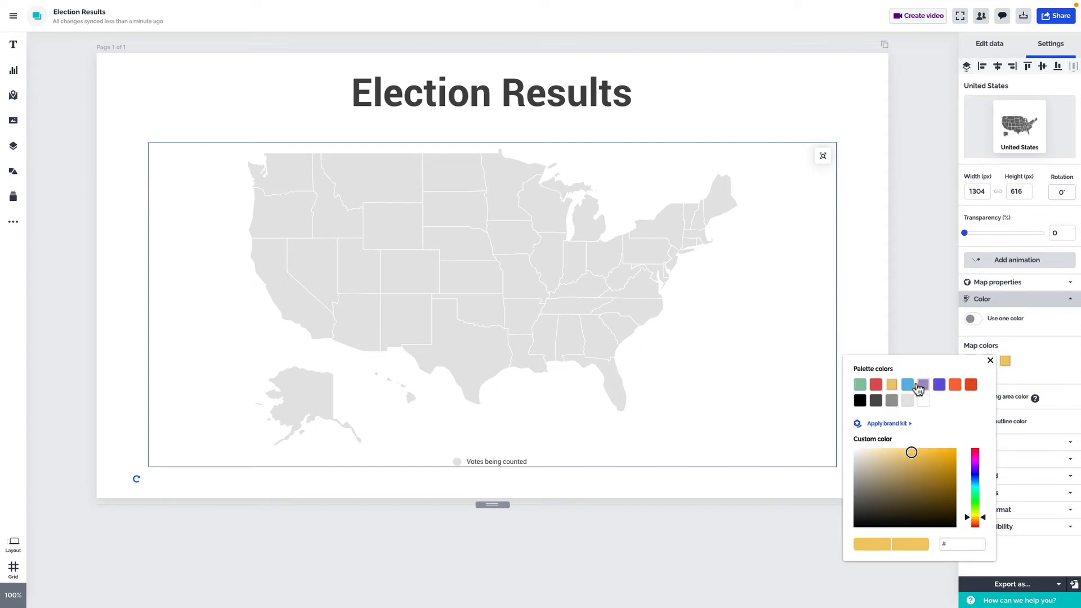
click(908, 385)
click(1050, 350)
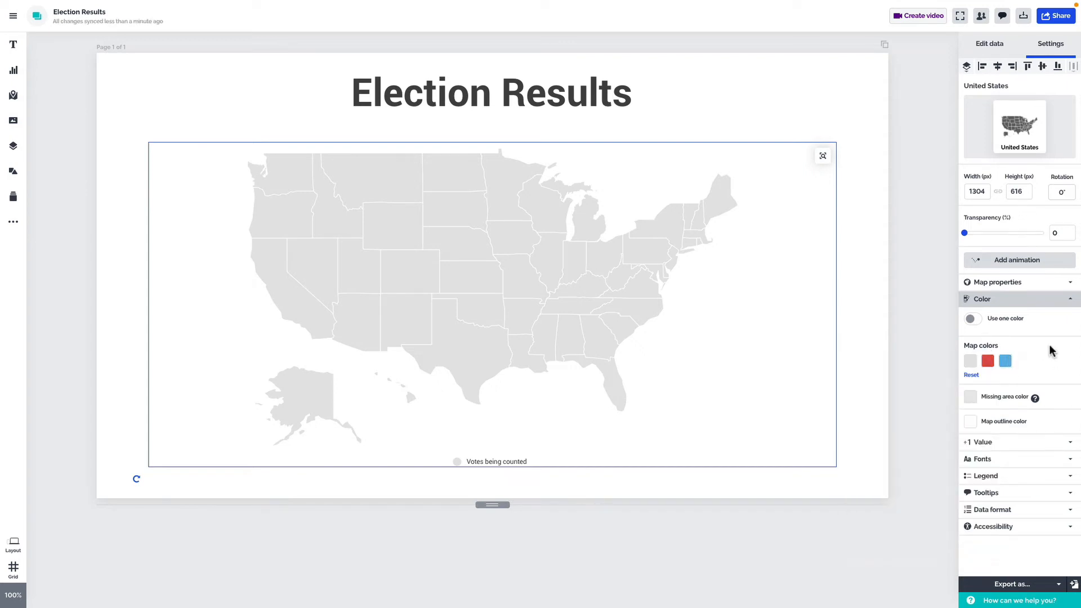
Set the map legend's font size to 18 in the advanced font settings
click(1046, 307)
click(1043, 334)
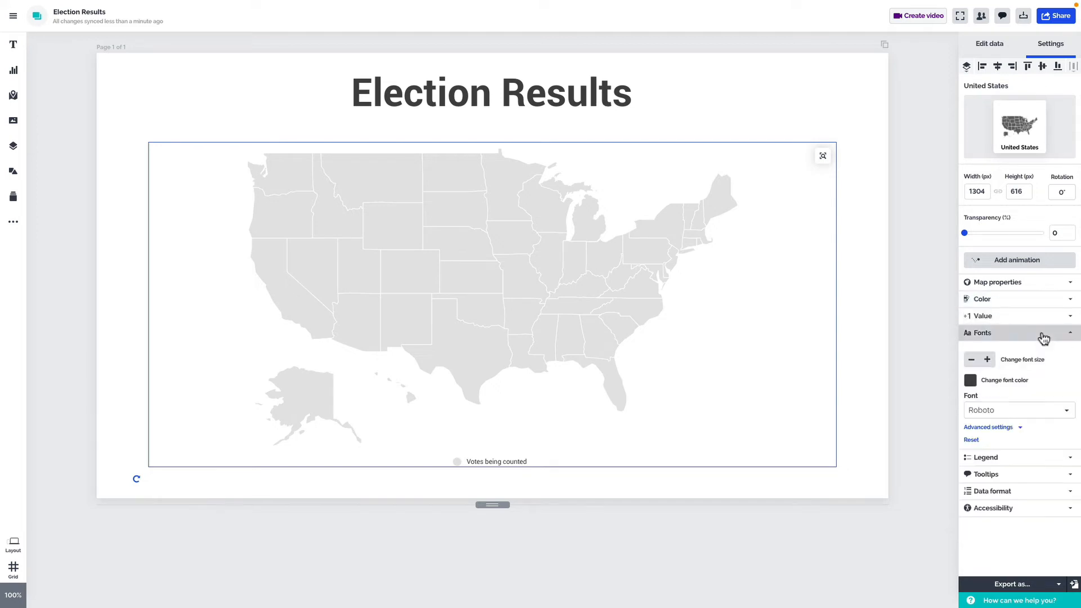
click(1005, 427)
scroll(1002, 459, down, 1)
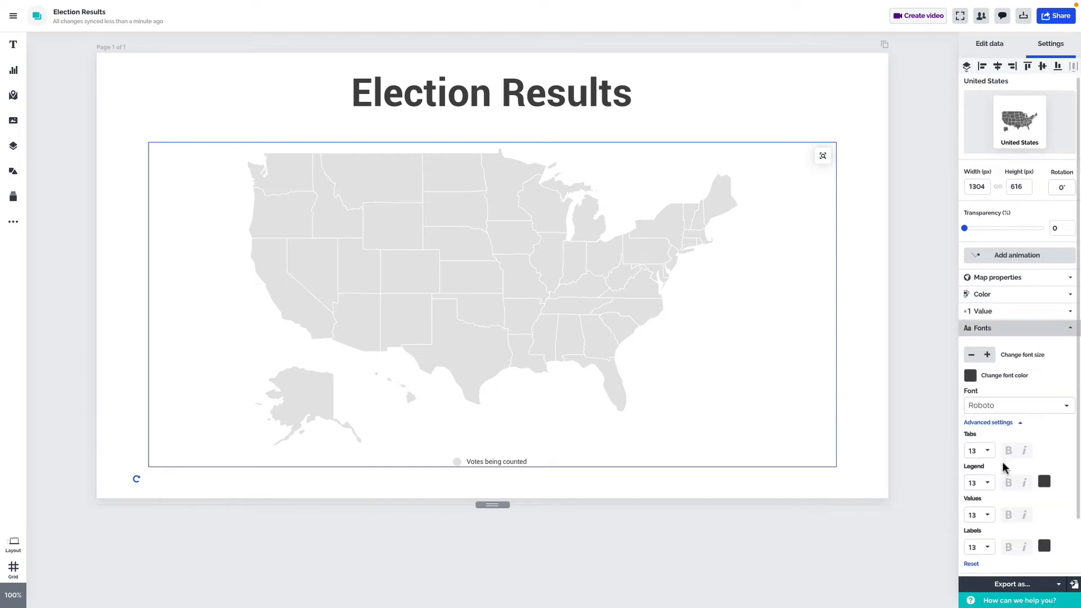
click(988, 442)
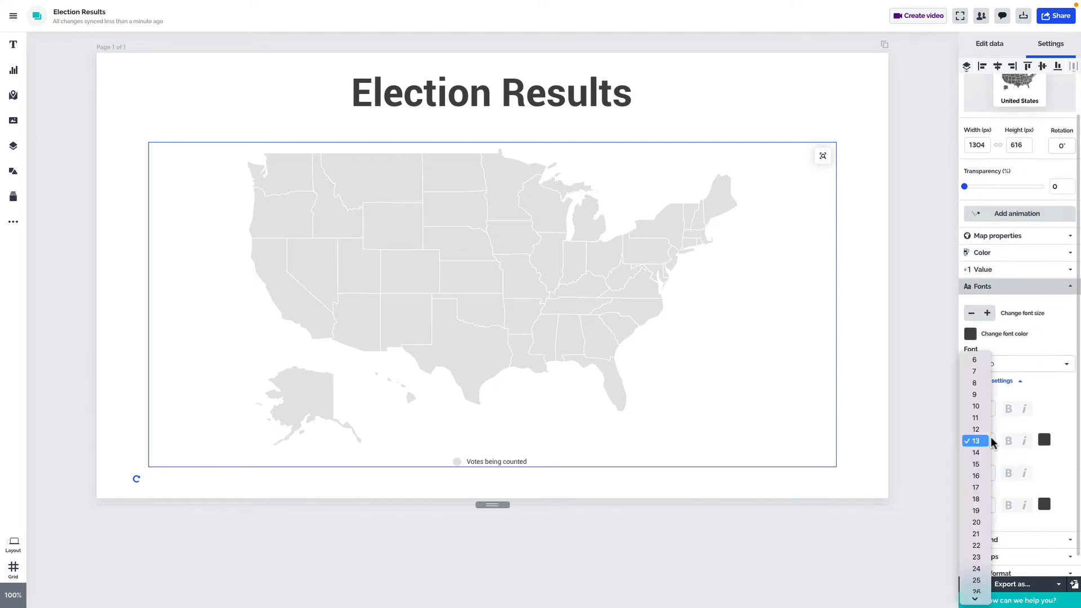
click(982, 499)
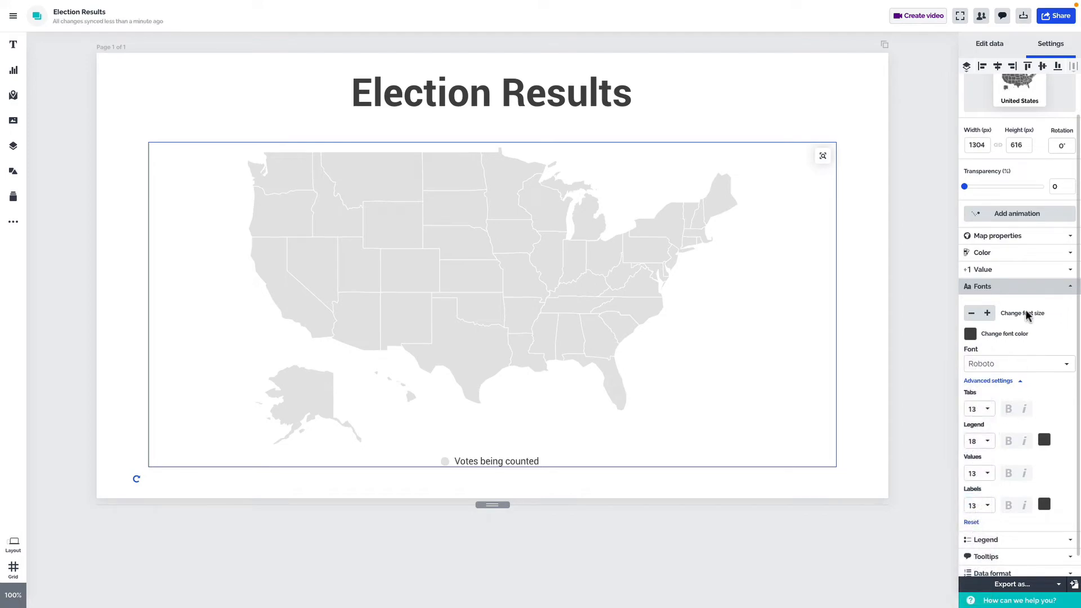
click(1025, 288)
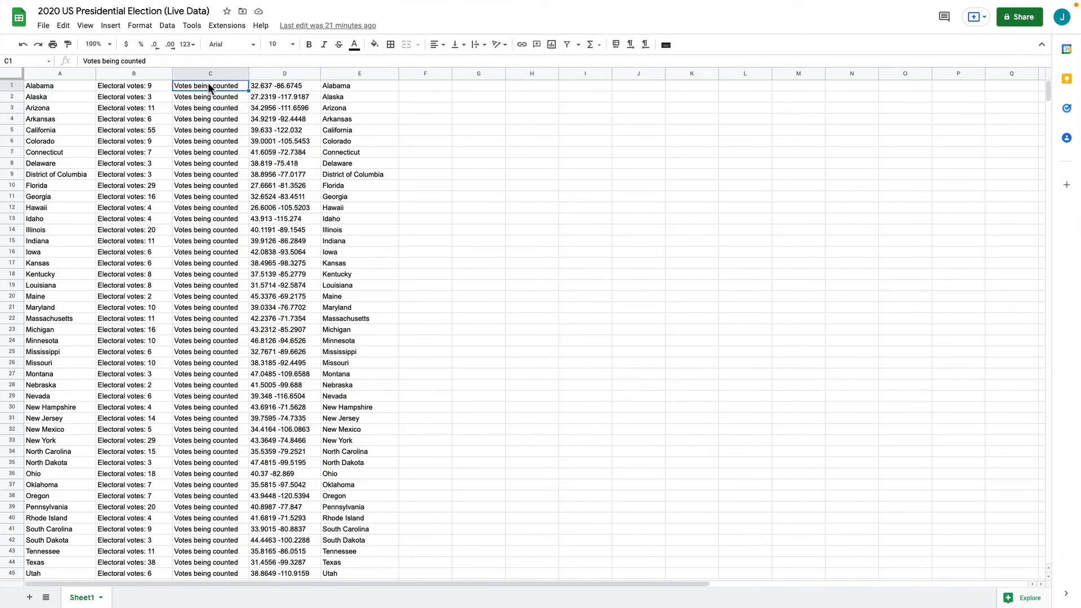
Paste the election results into the live-data spreadsheet from cell C1 and check several states' tooltips on the Election Results map
key(ctrl+v)
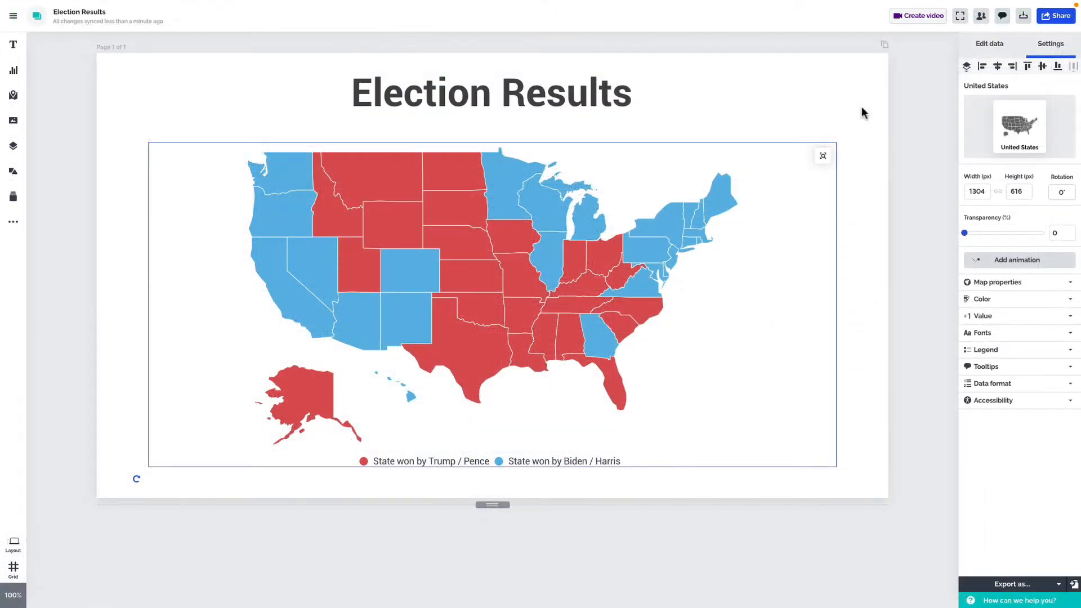
mouse_move(716, 197)
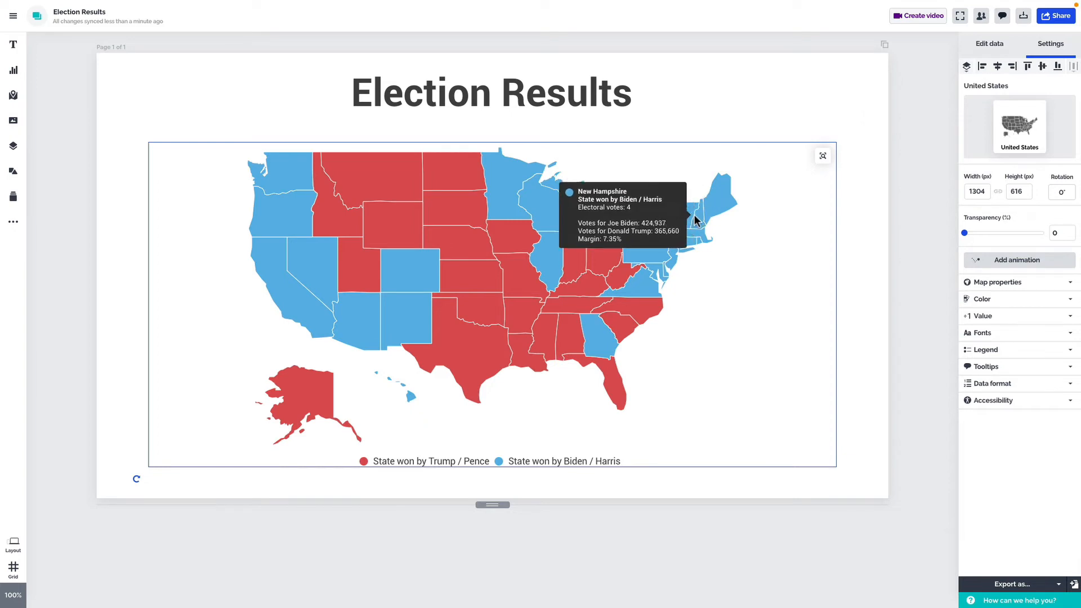
mouse_move(646, 247)
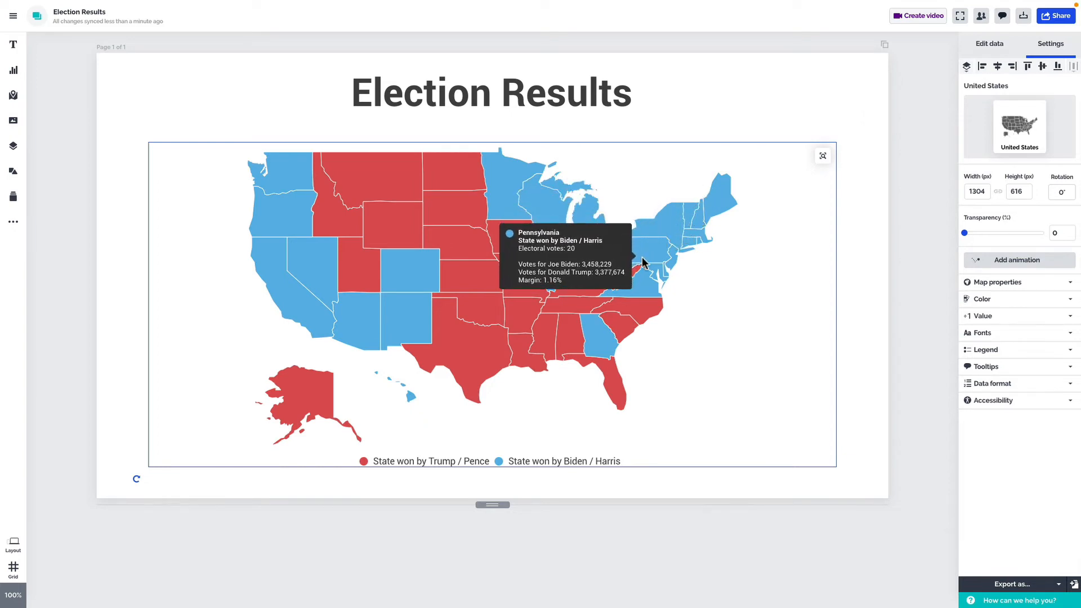
mouse_move(583, 355)
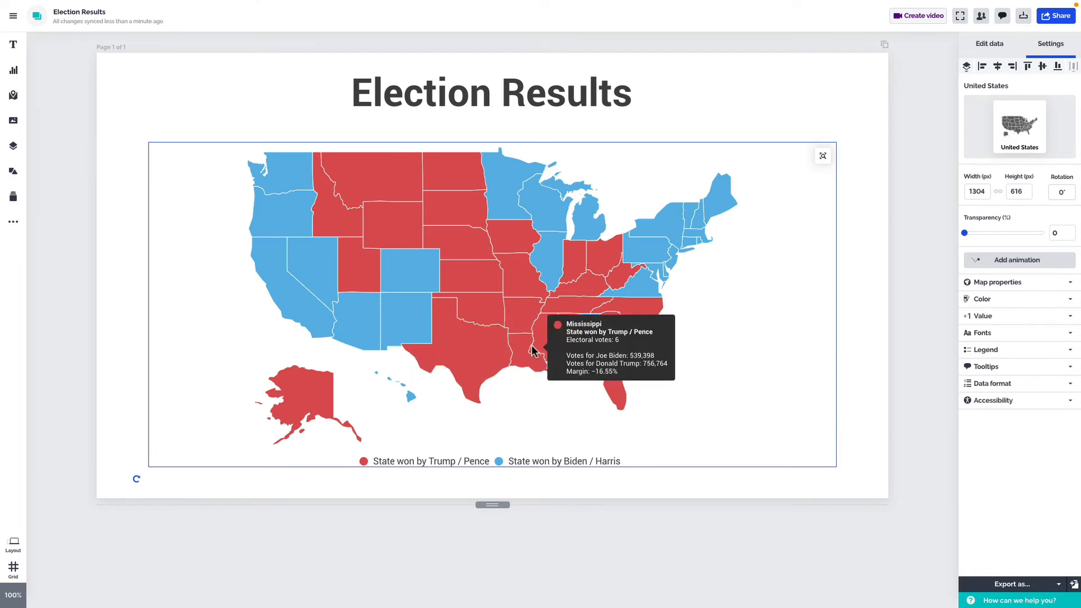
mouse_move(513, 287)
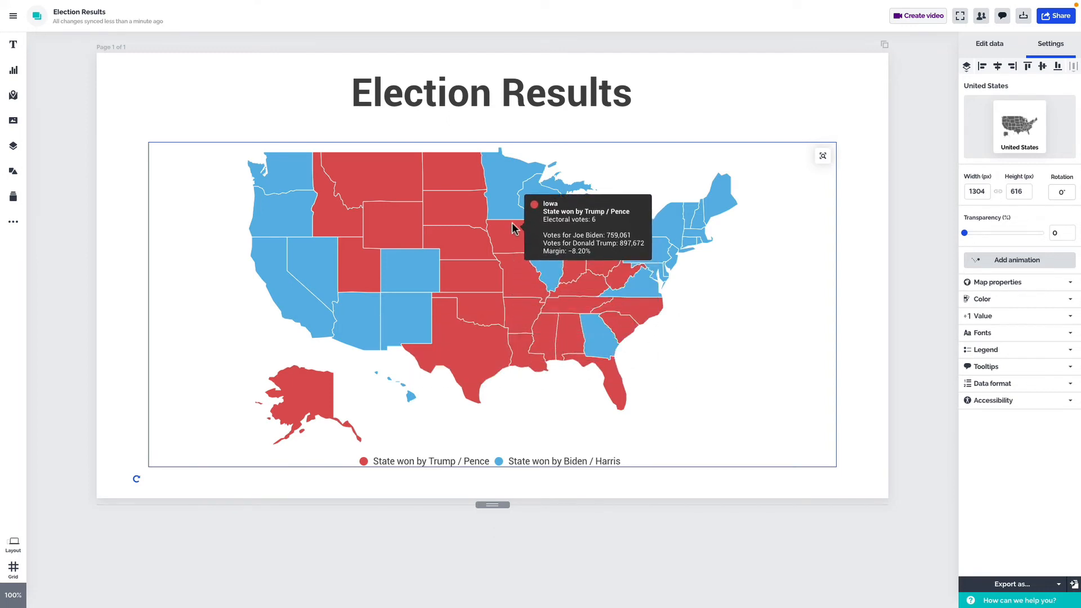
mouse_move(508, 211)
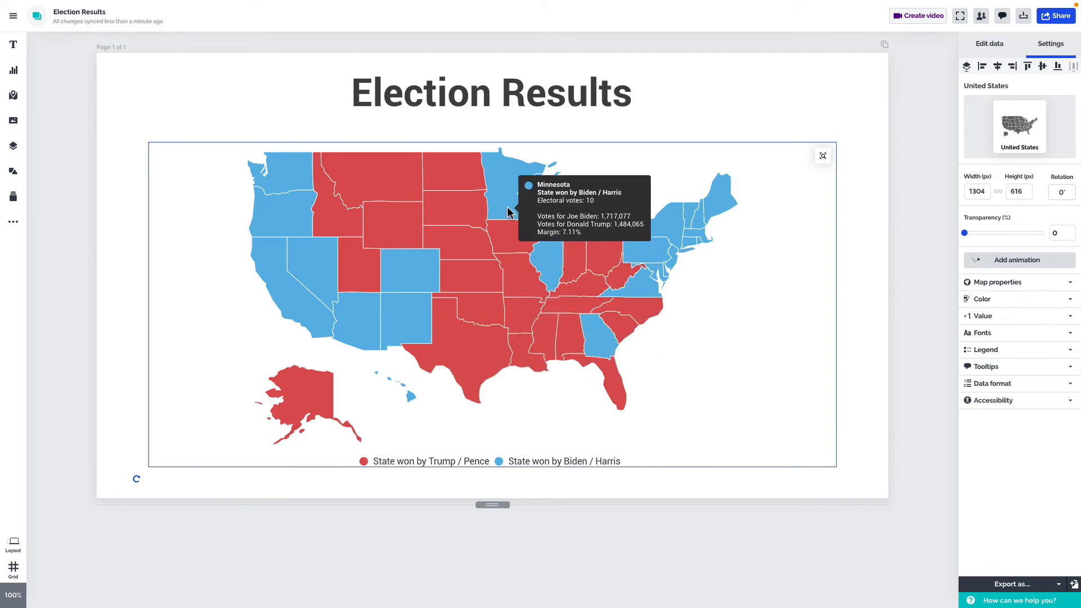
View the JSON feed loader and the MySQL connector form for the map's data, closing each without connecting
double_click(793, 209)
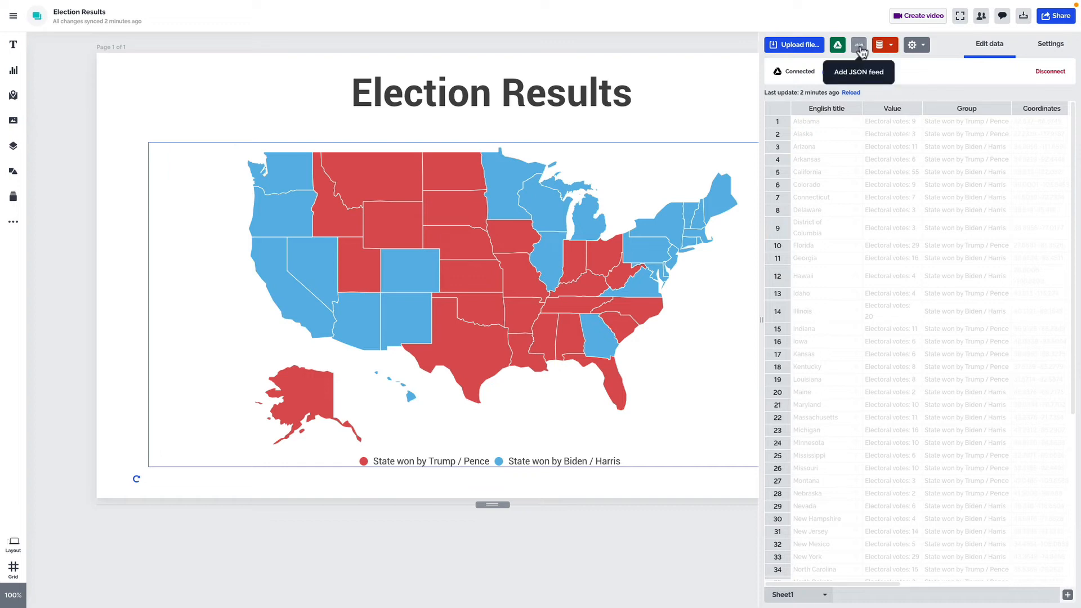
click(860, 48)
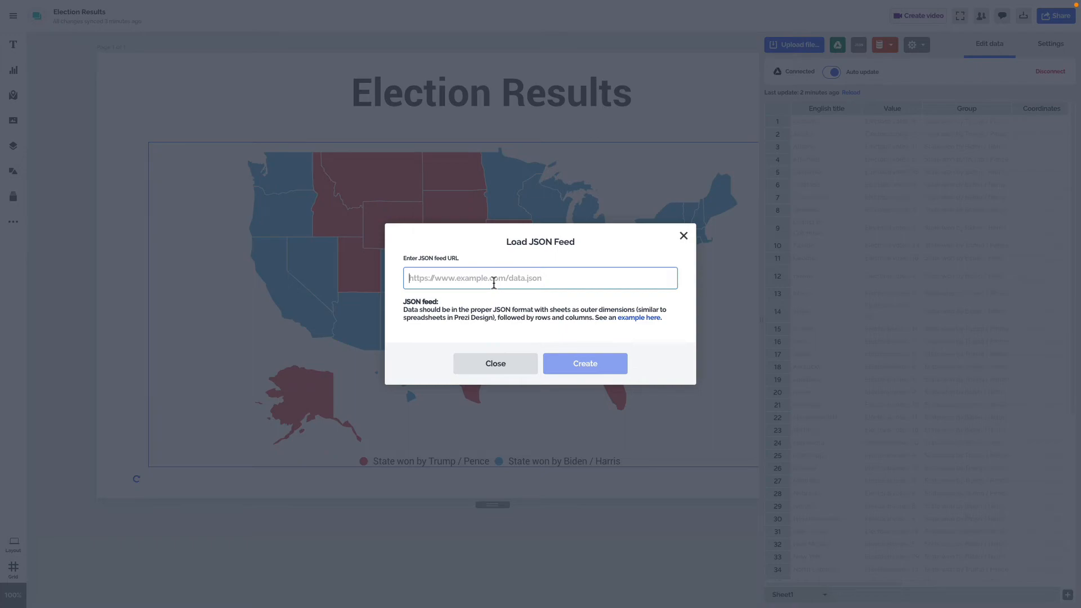
click(683, 237)
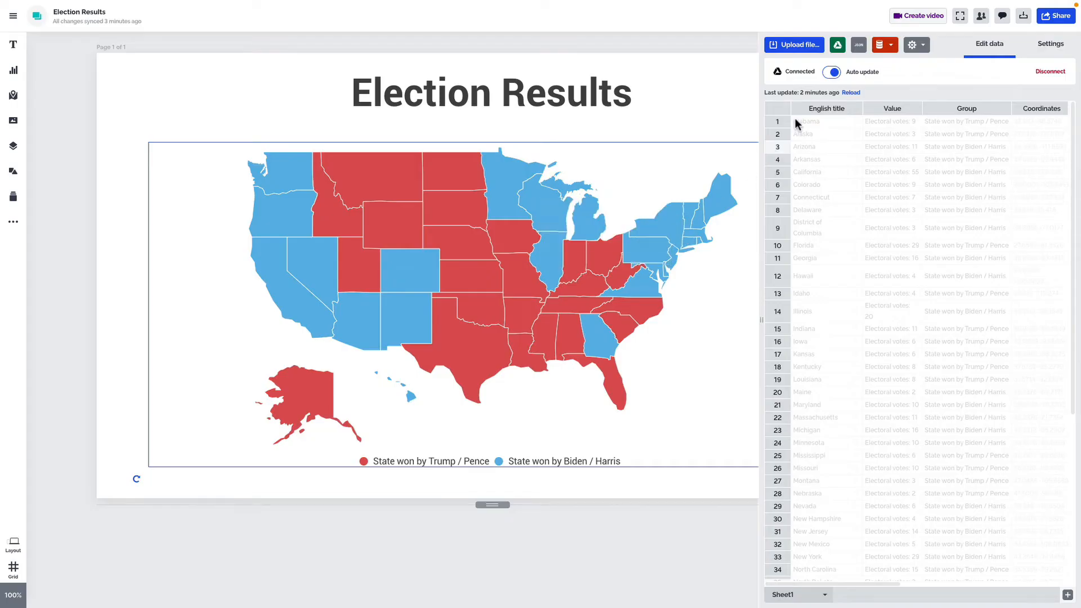
click(887, 48)
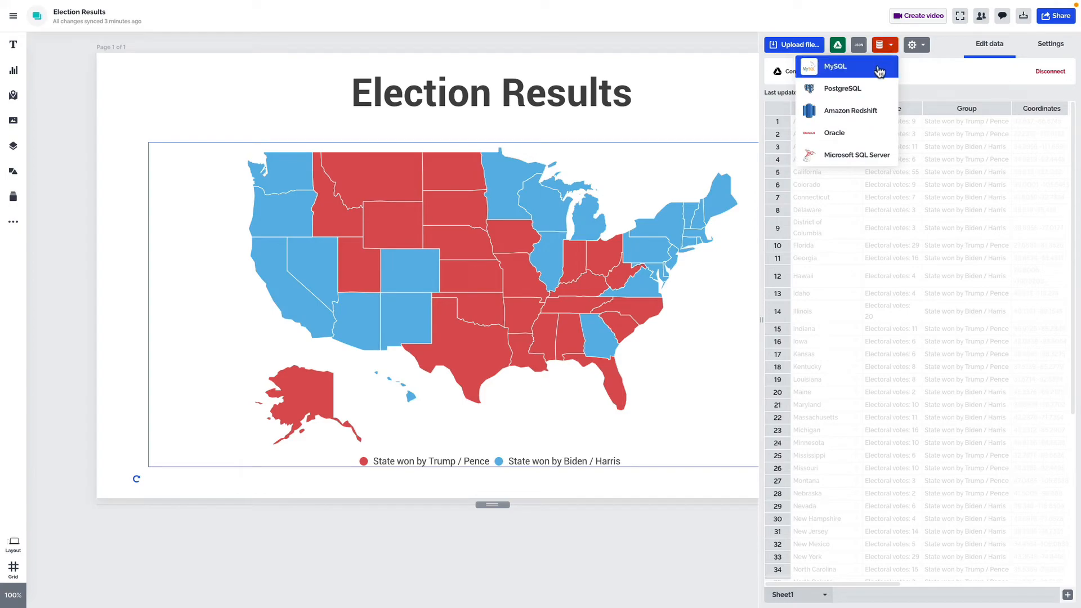
click(877, 68)
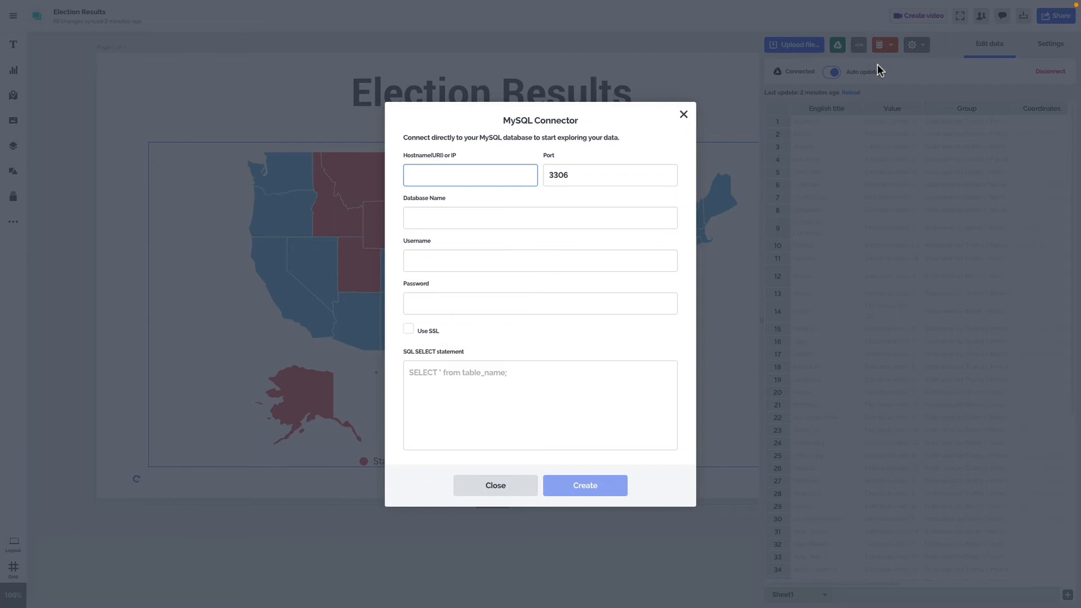
click(684, 114)
click(745, 70)
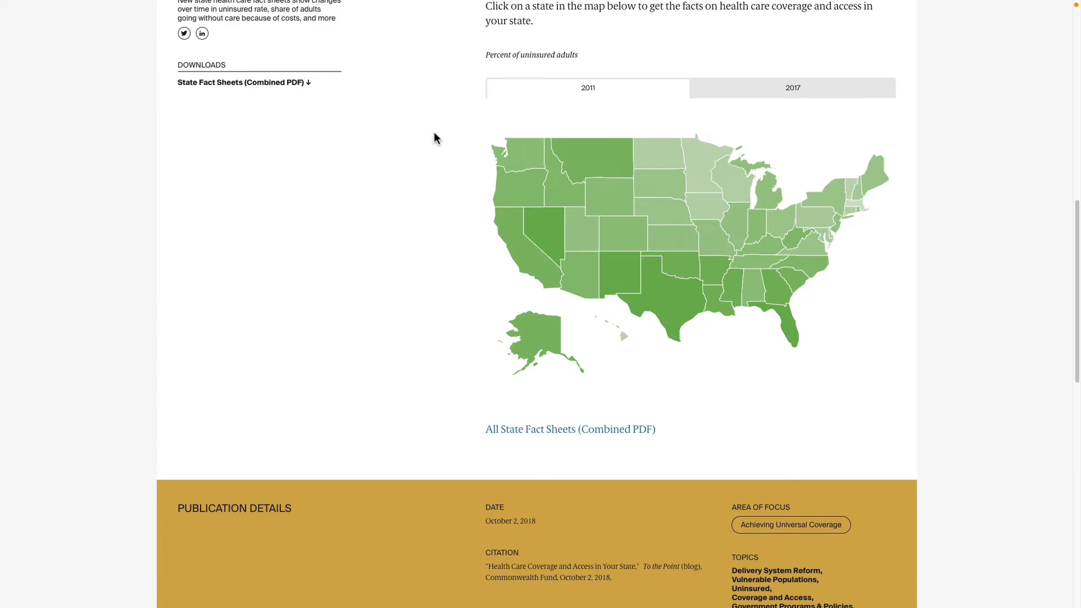
Open California's state fact sheet from the embedded 2011 map of uninsured adults
mouse_move(510, 206)
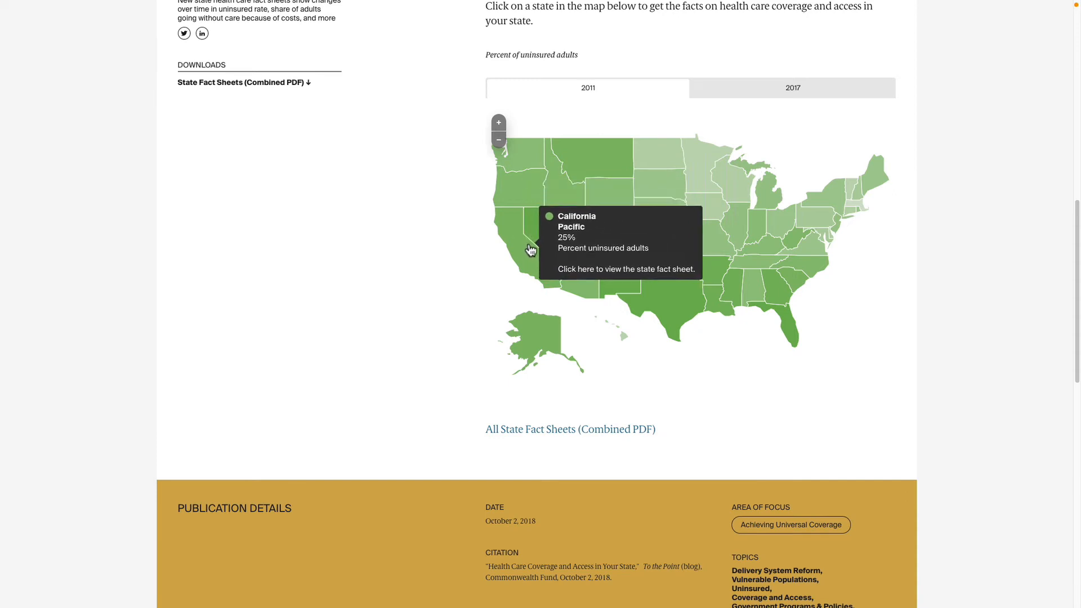
click(529, 261)
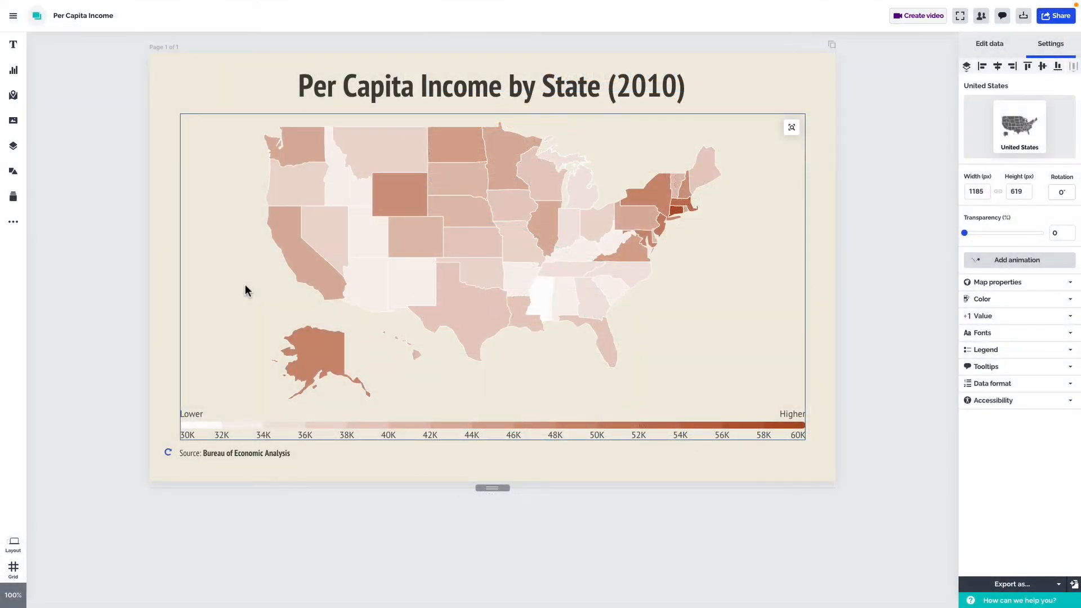
mouse_move(310, 267)
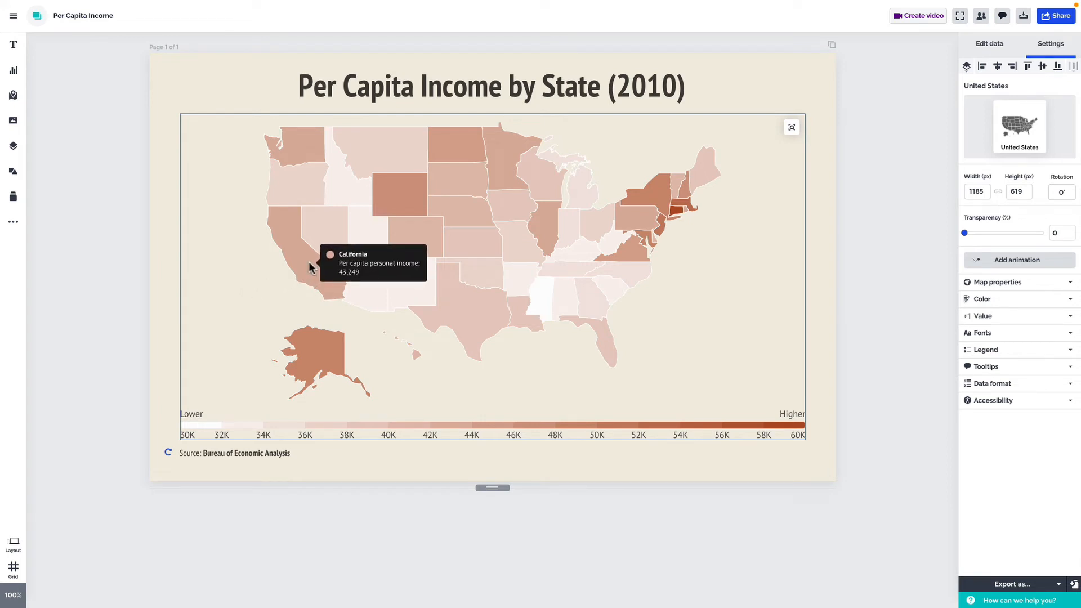
double_click(726, 248)
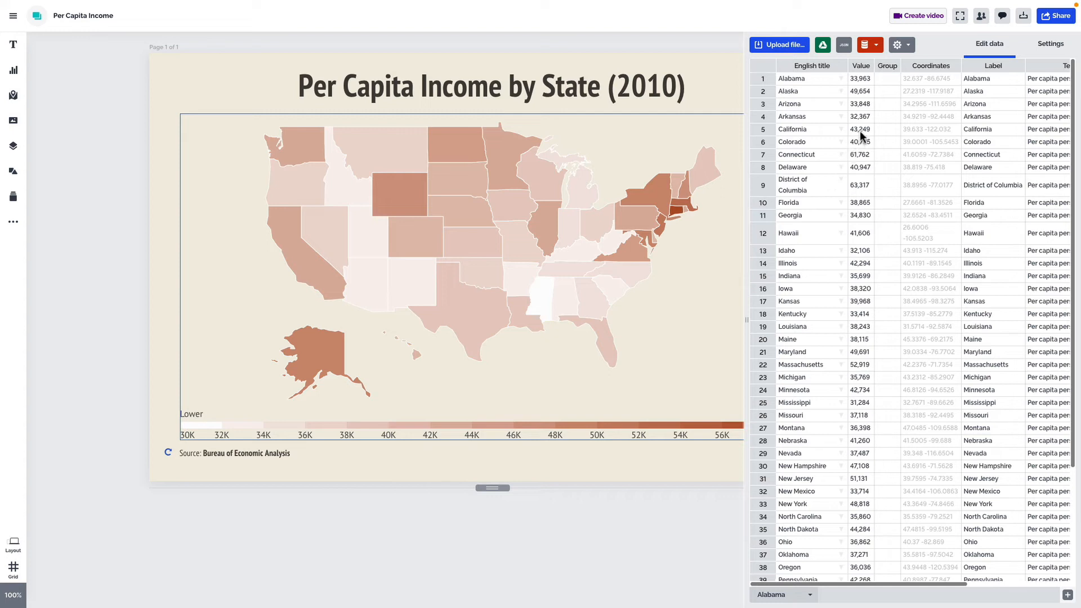
click(764, 131)
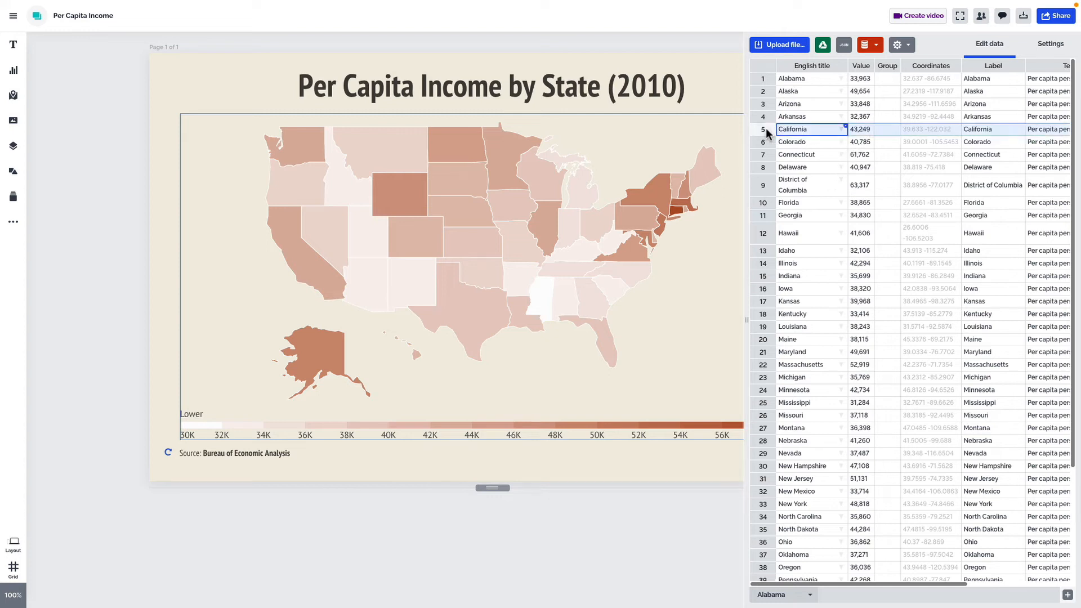
click(859, 130)
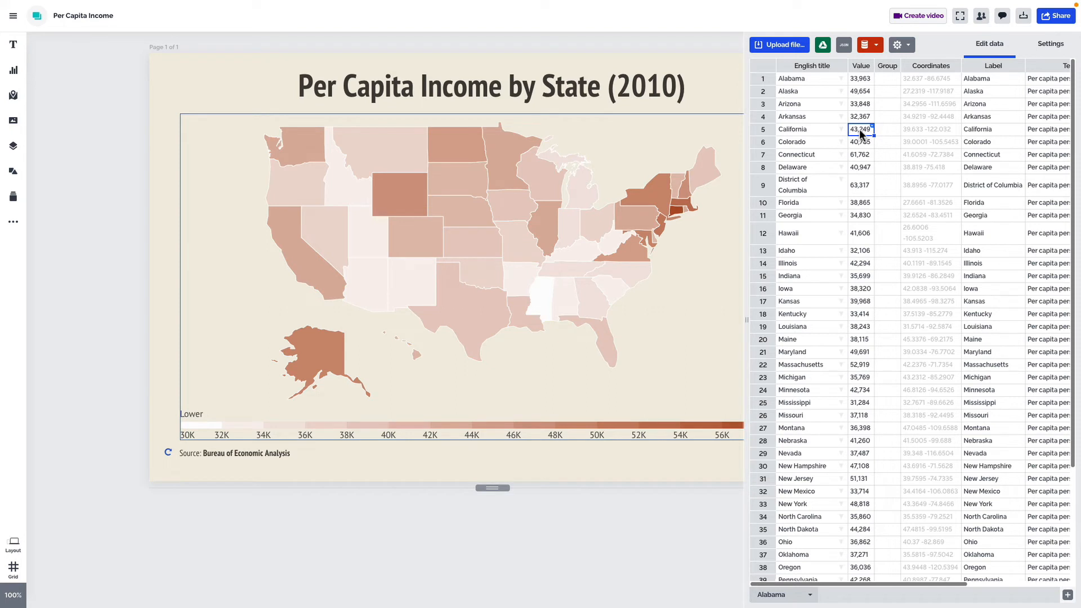
right_click(860, 134)
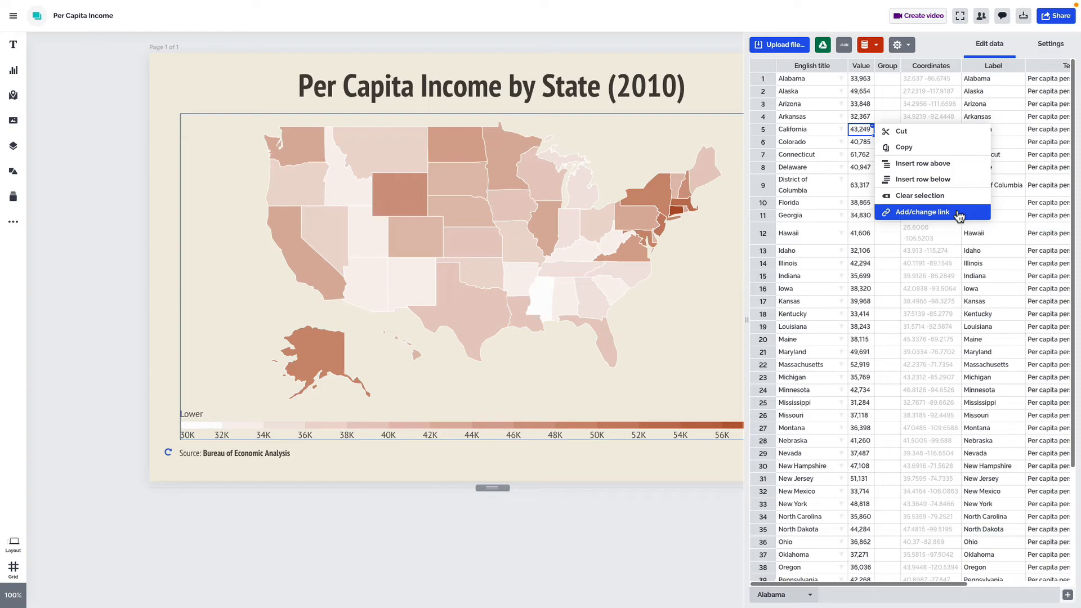
click(958, 217)
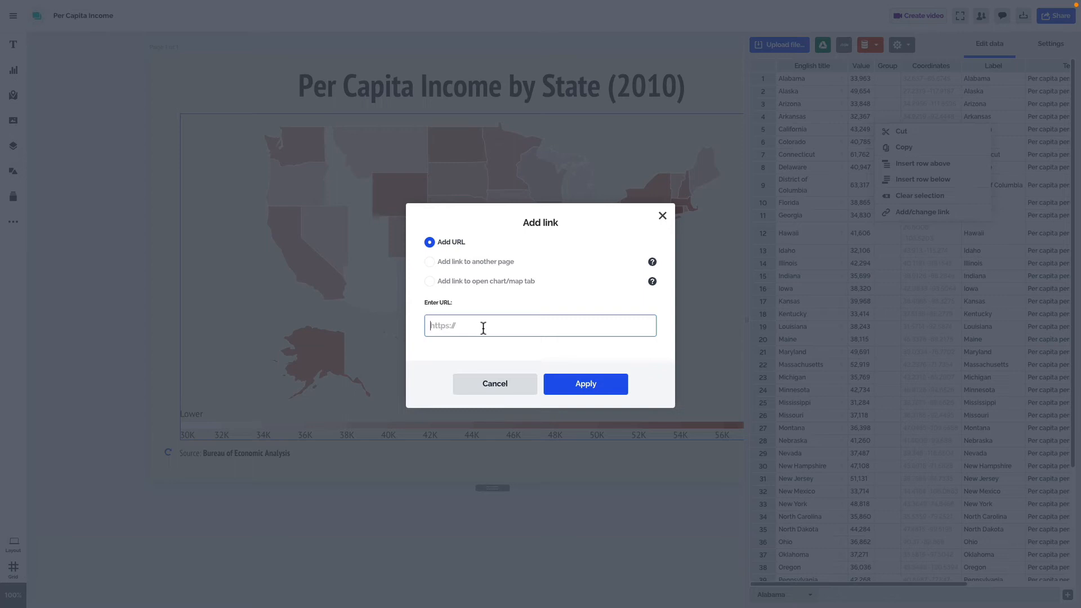
text(www.california.com)
click(562, 386)
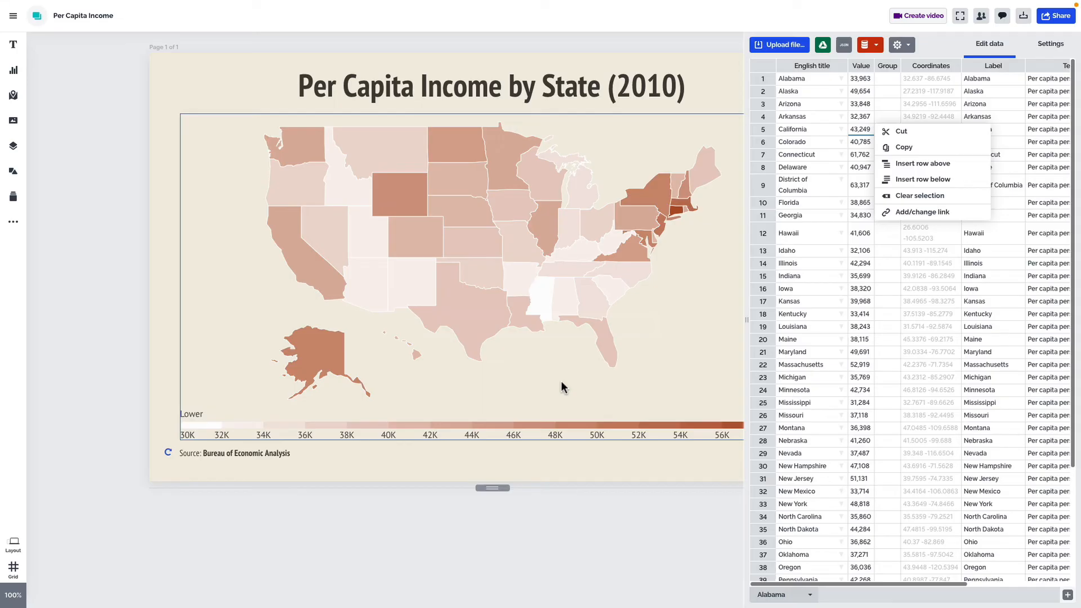
Close the map data and test the link on California in the income map
click(545, 457)
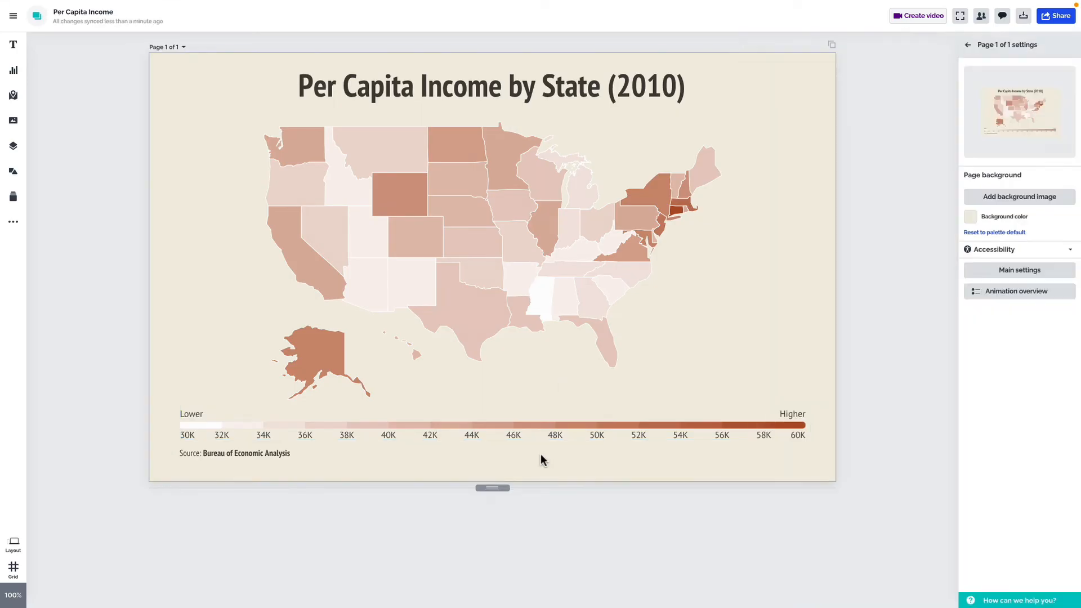
mouse_move(307, 275)
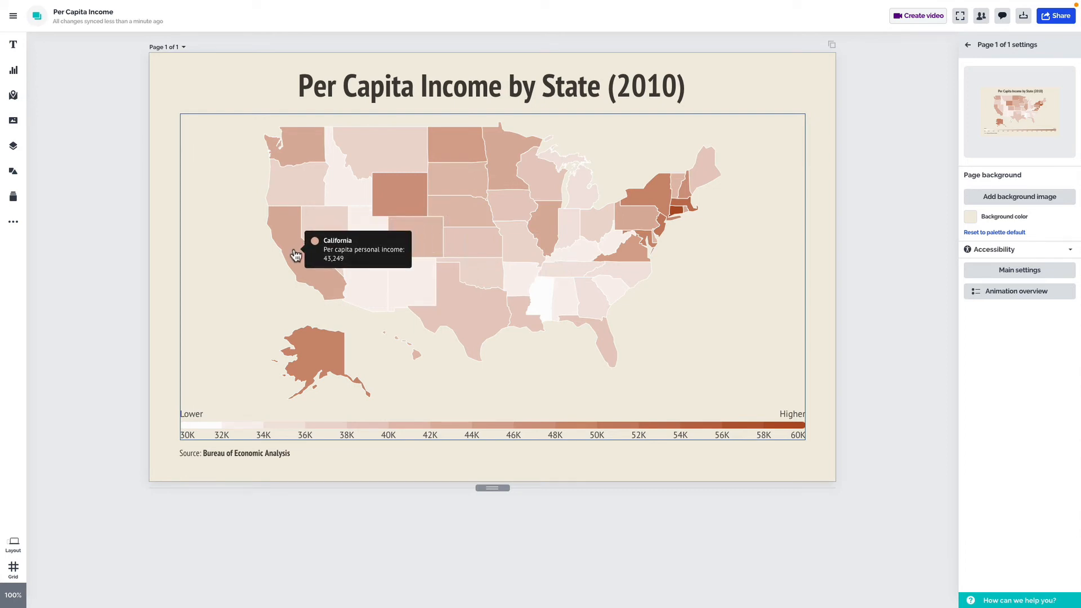
click(295, 254)
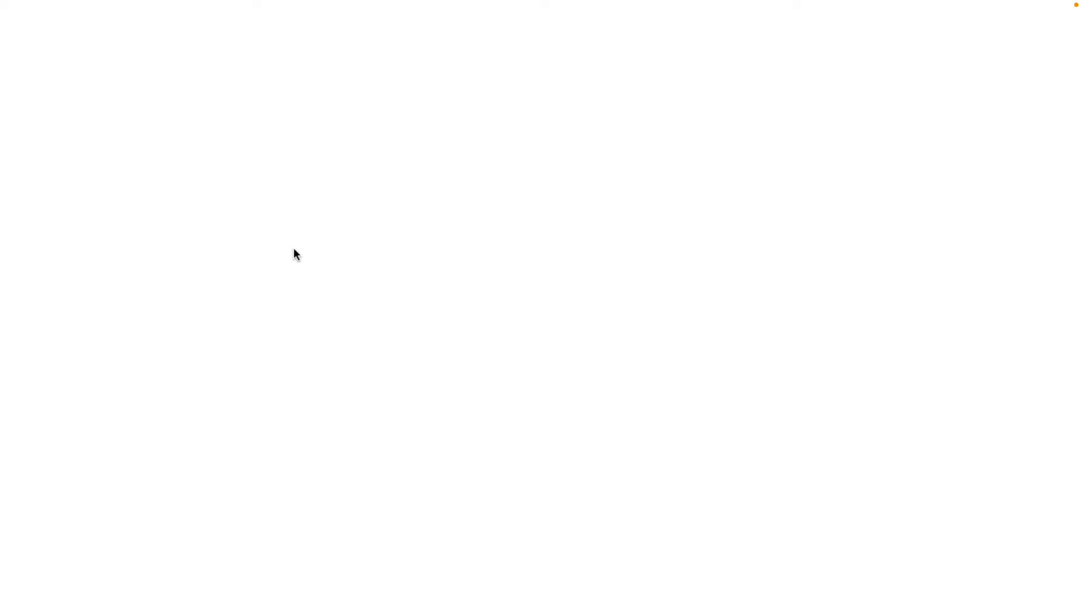
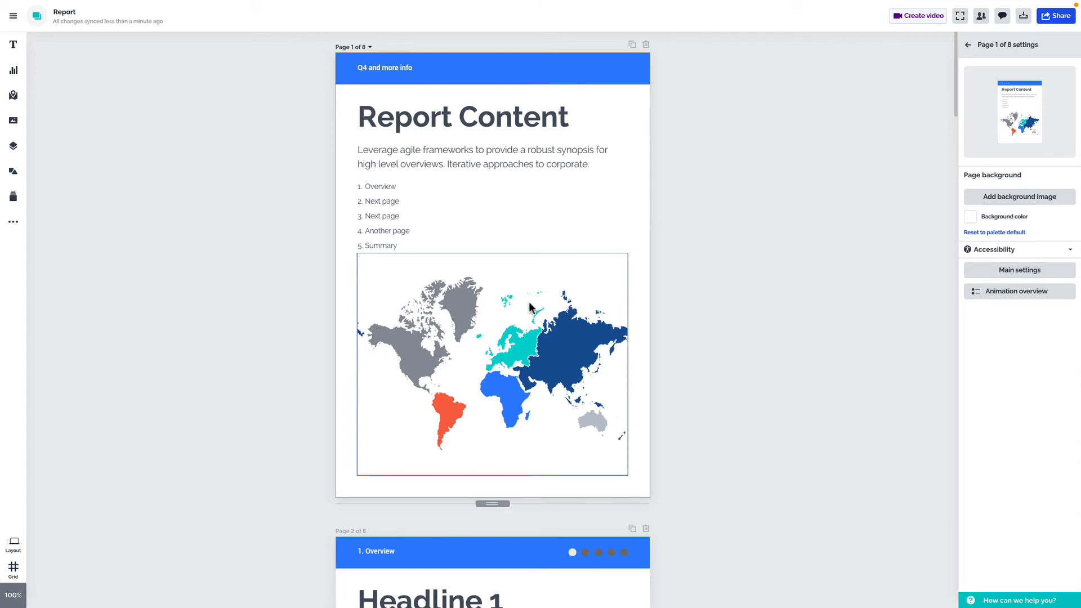
Link Europe in the report's world map data to Page 3 of the project
mouse_move(517, 335)
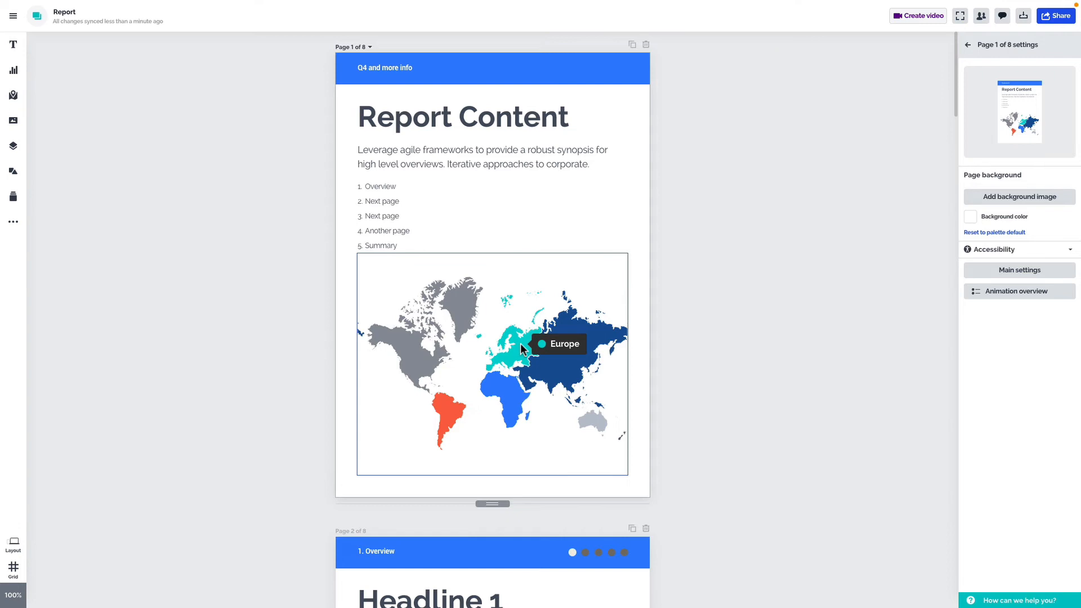
click(589, 279)
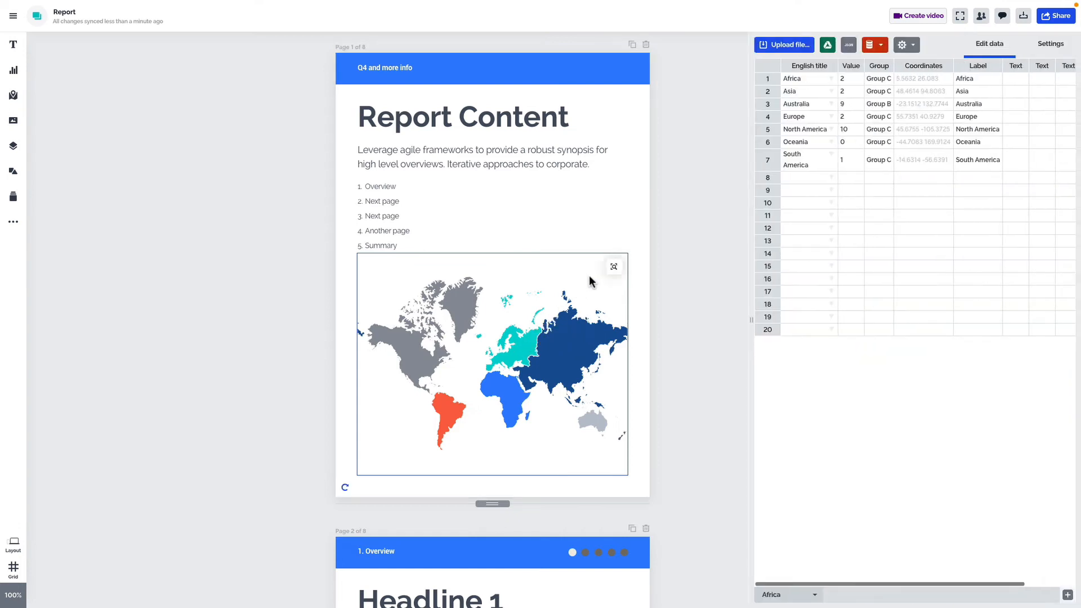
right_click(810, 113)
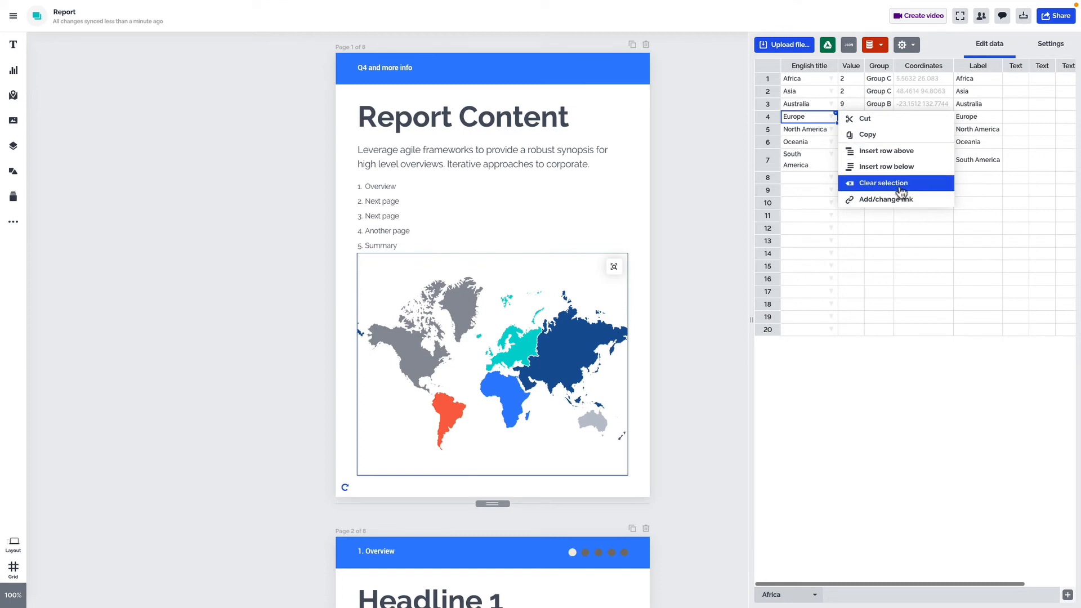
click(921, 203)
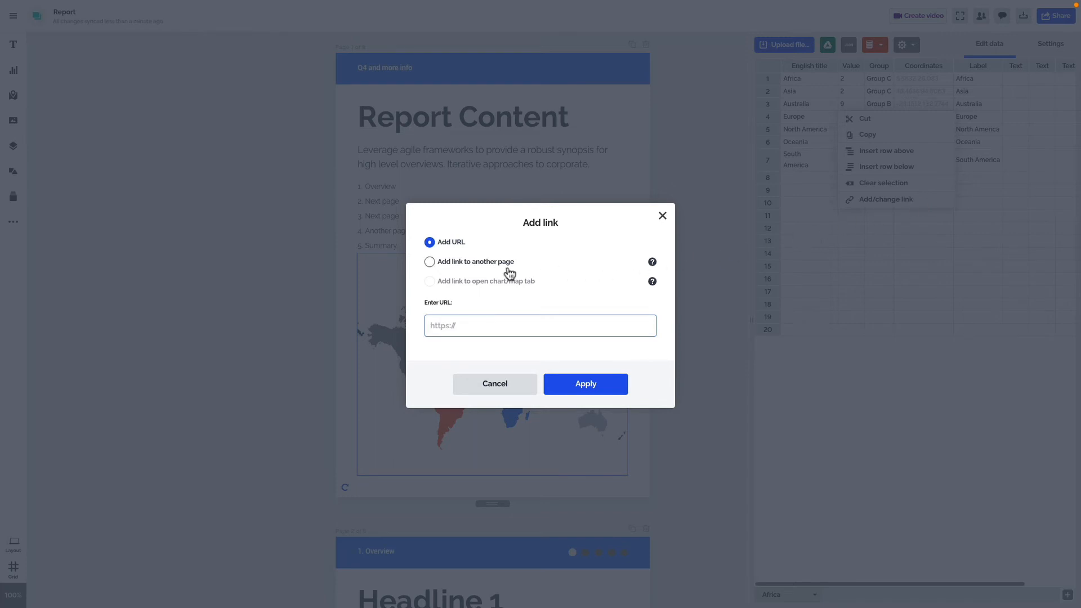
click(475, 264)
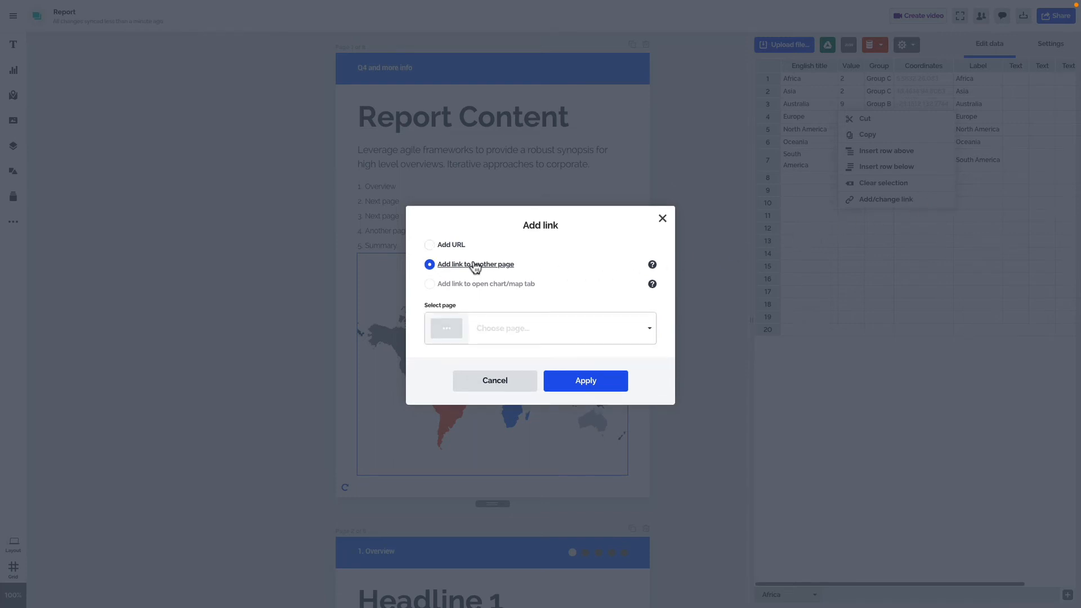
click(491, 335)
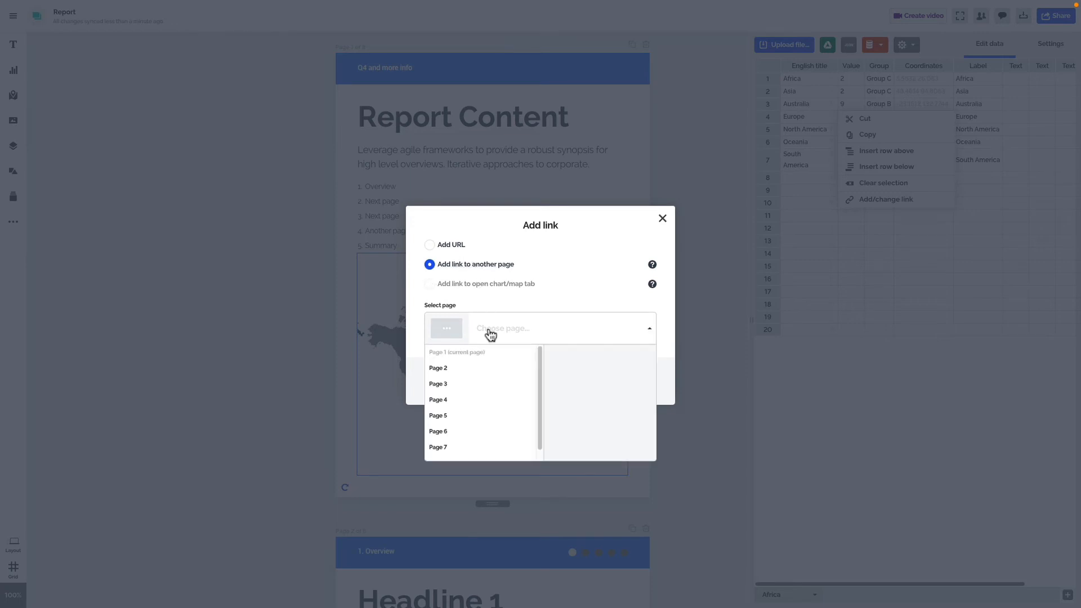
click(480, 387)
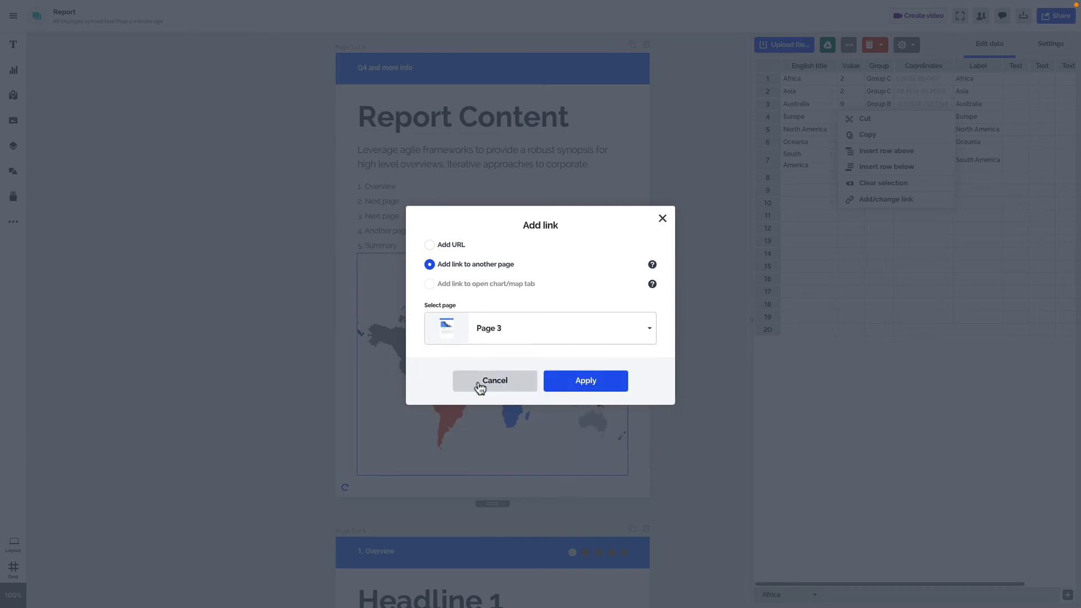
click(573, 383)
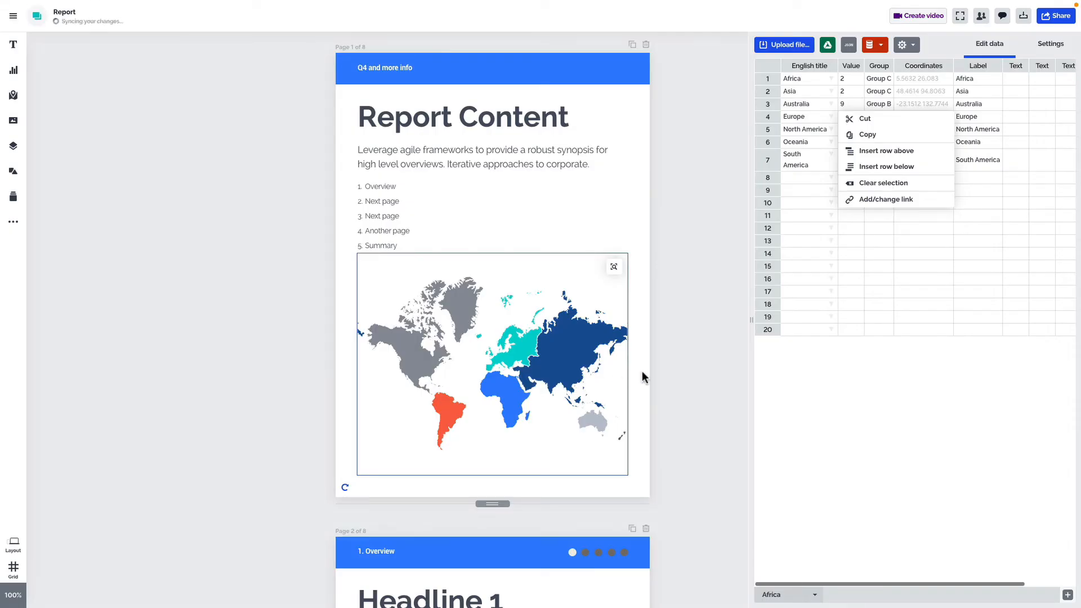
click(698, 363)
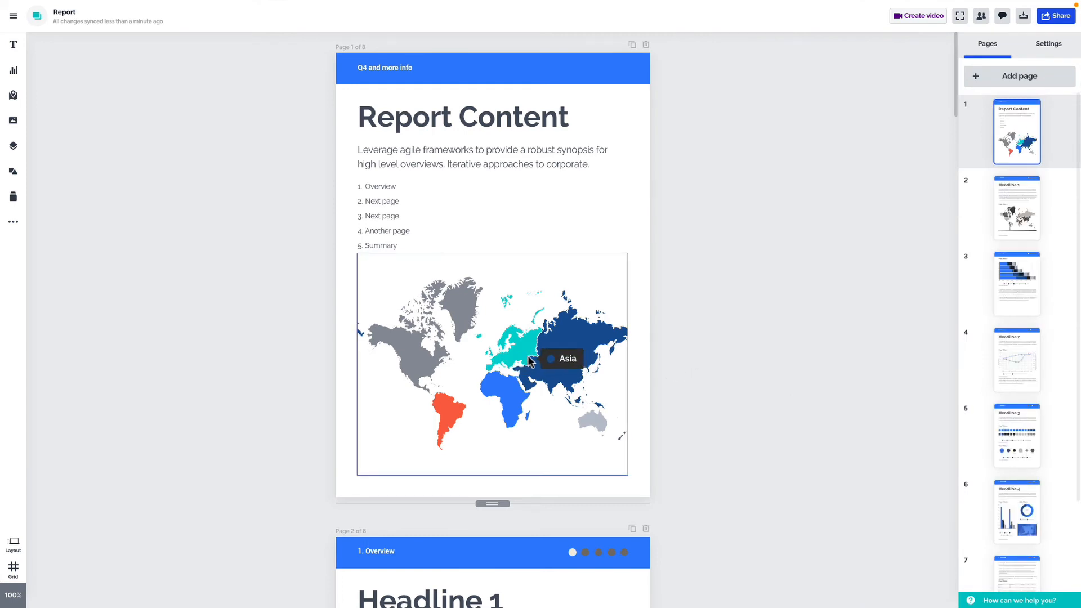
Check the linked Europe region on the world map, present the report full screen and advance two pages
mouse_move(522, 347)
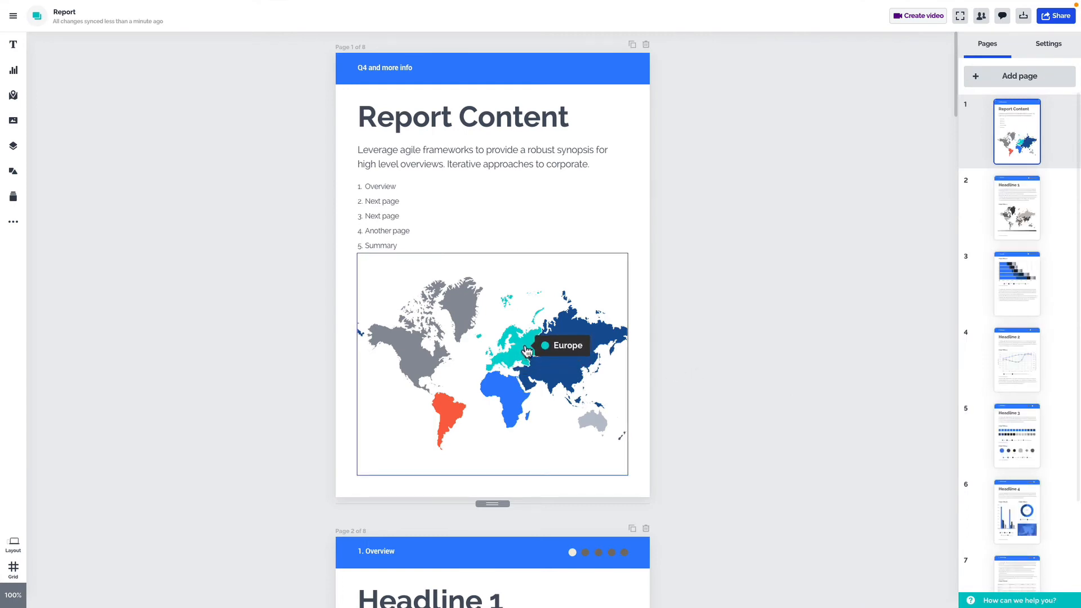
mouse_move(445, 403)
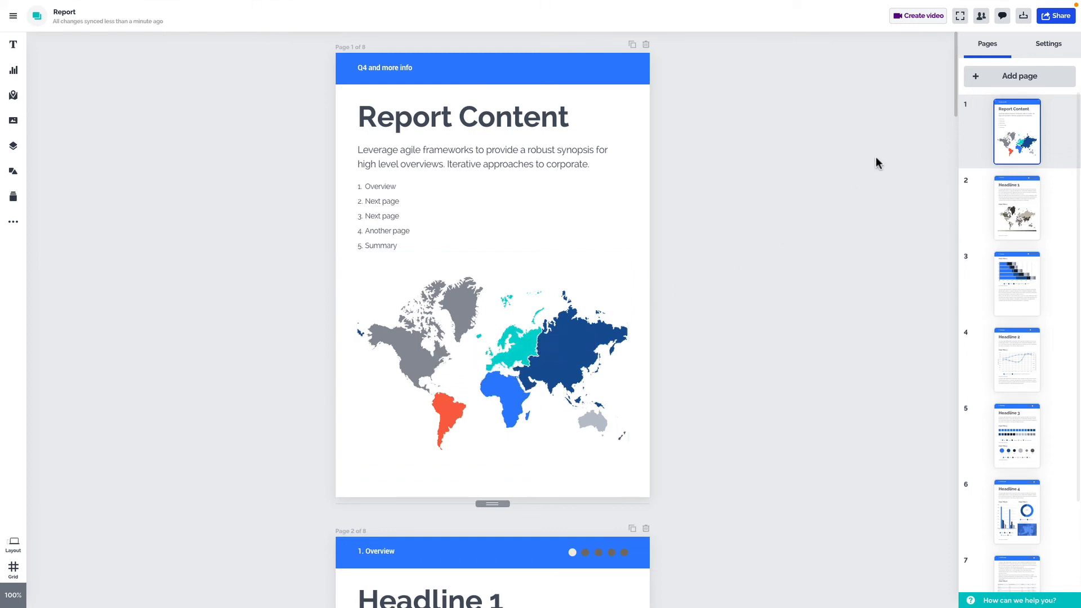
click(959, 15)
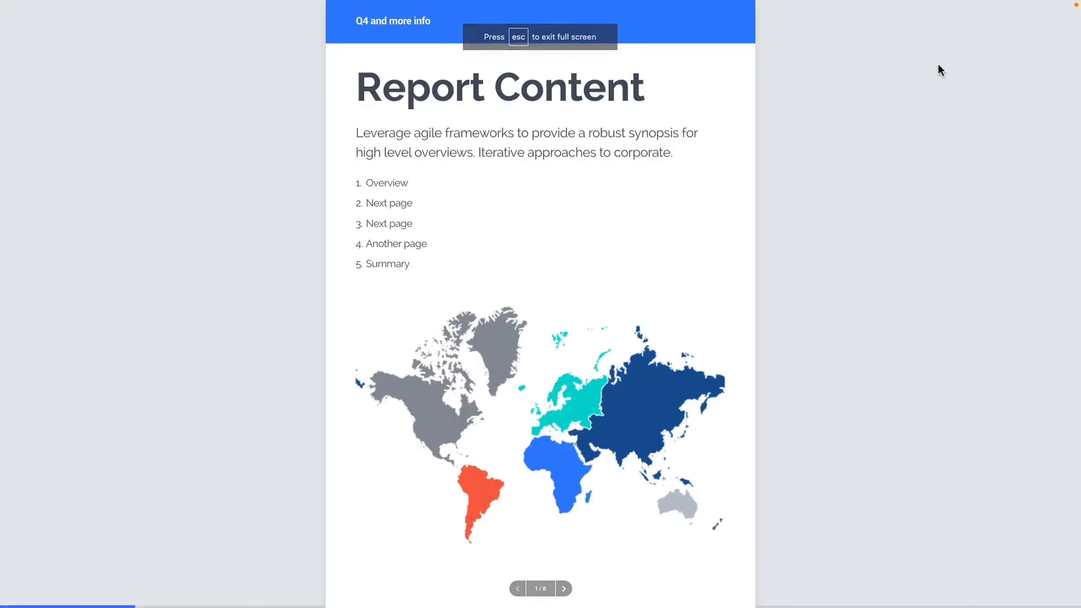
mouse_move(581, 403)
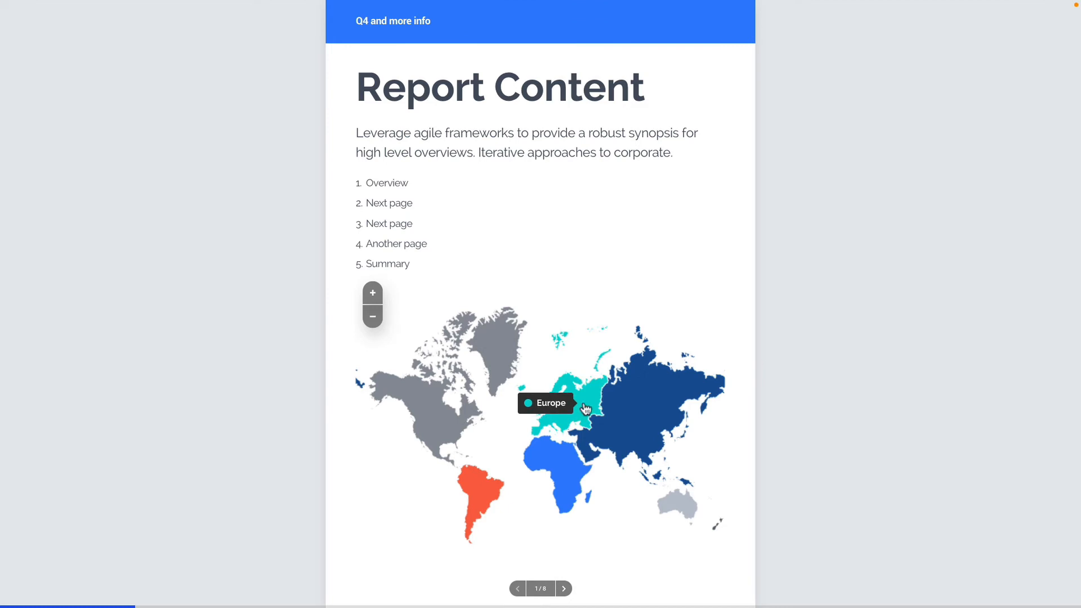
key(Right)
key(Right)
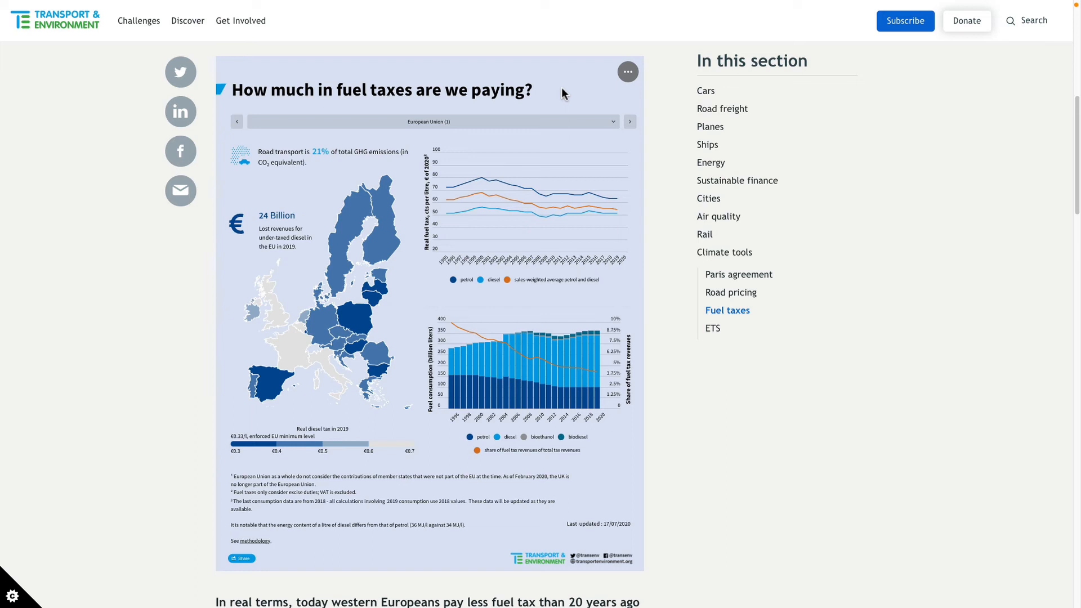
Show Germany in the embedded fuel tax infographic and step through the countries that follow it
click(555, 128)
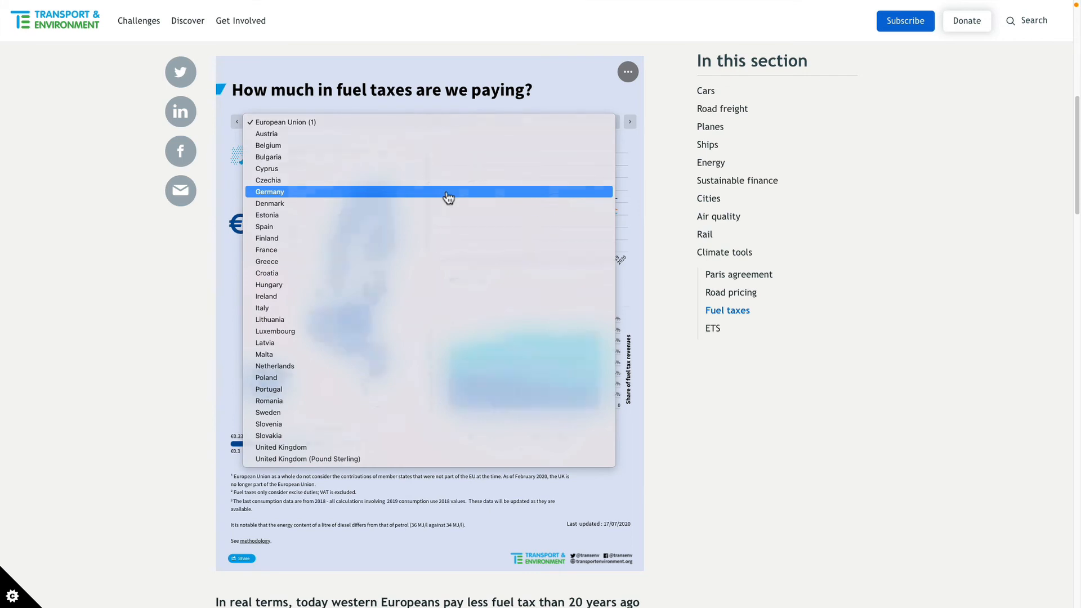
click(448, 192)
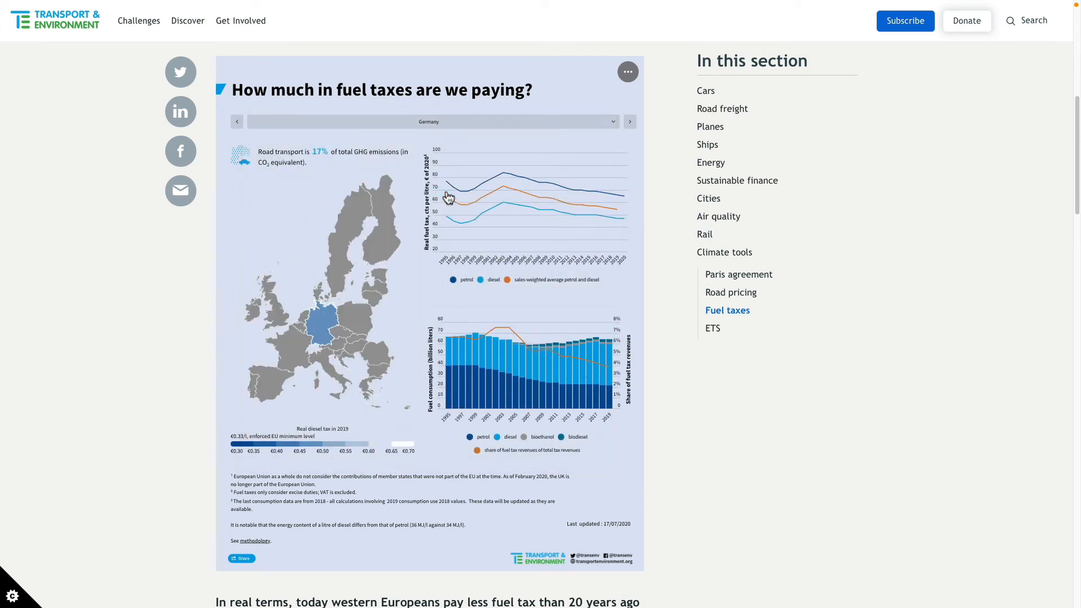
click(631, 125)
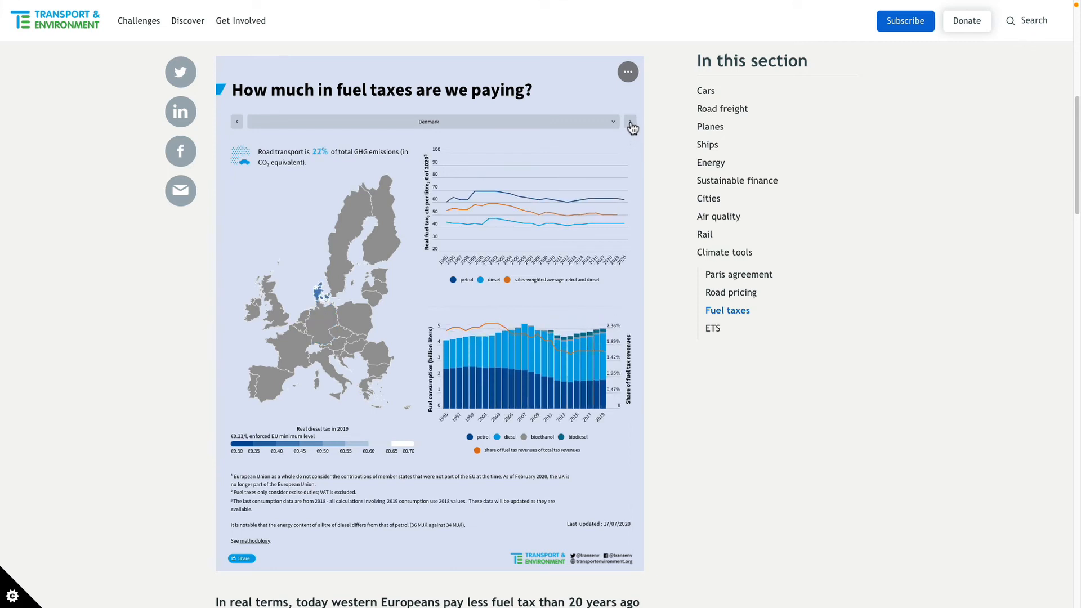
click(631, 125)
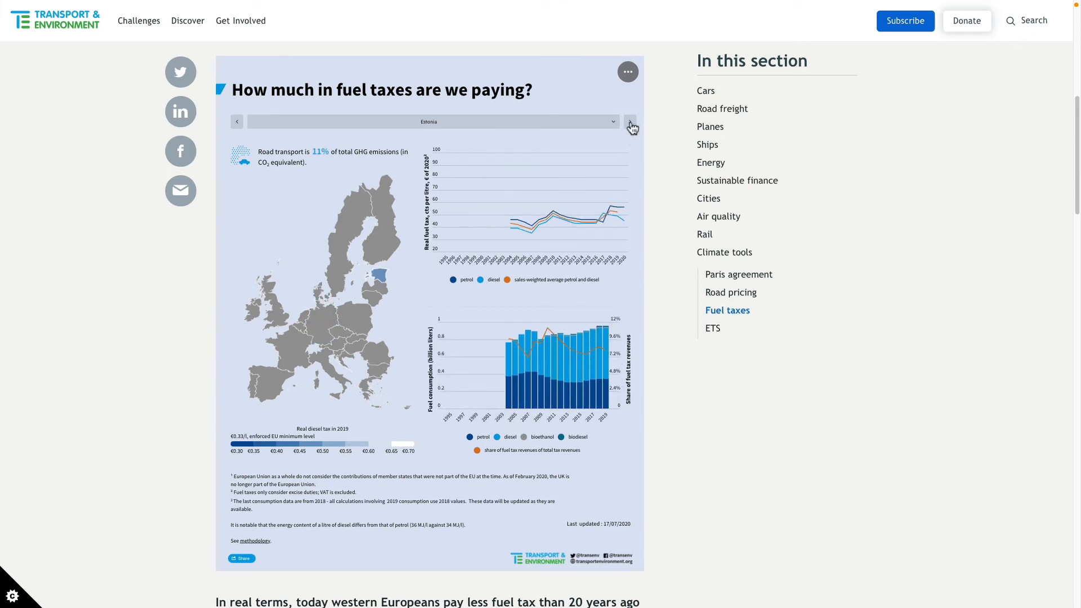
click(631, 125)
click(631, 125)
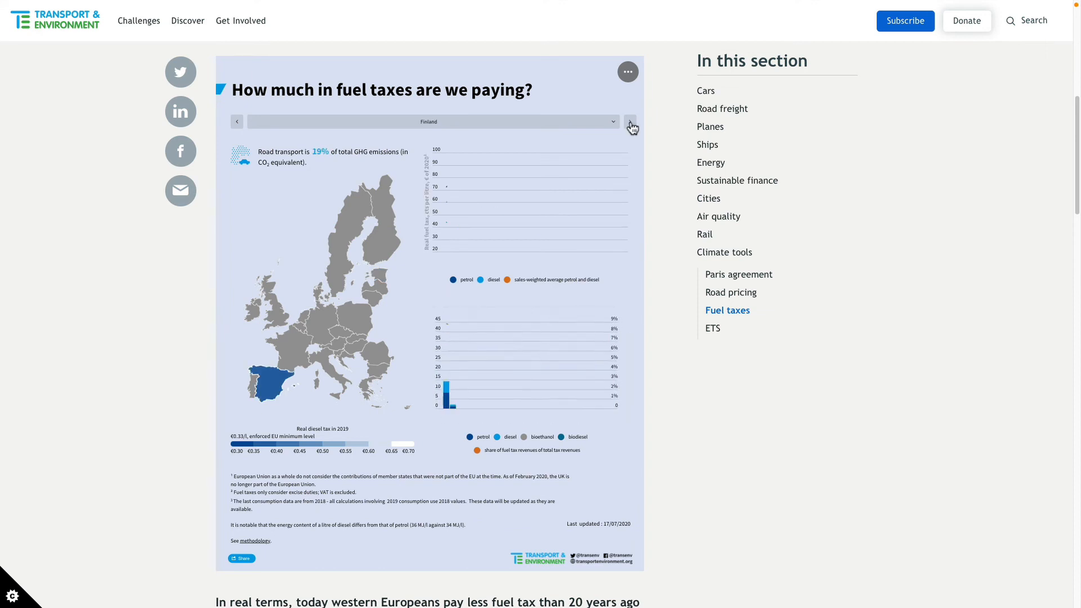
click(631, 125)
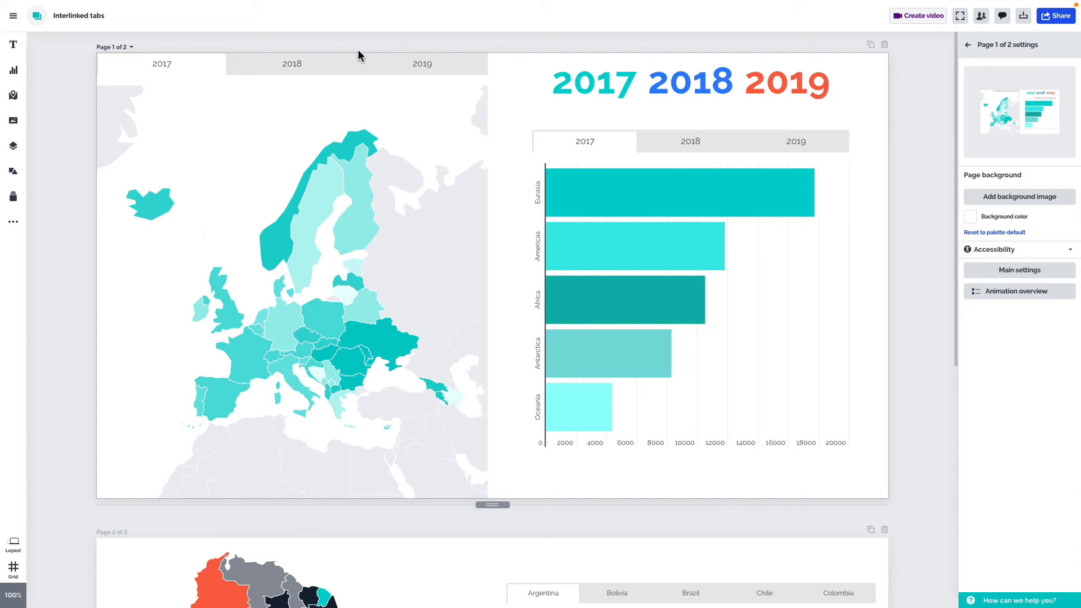
Switch the interlinked world map to its 2018 and 2019 tabs and back to 2017
click(303, 65)
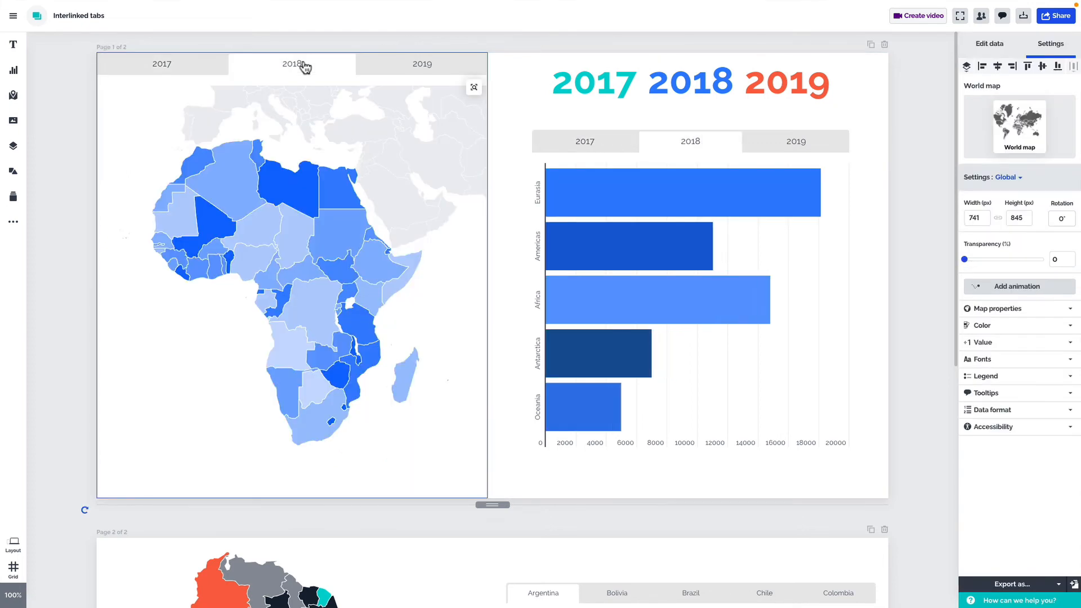
click(420, 66)
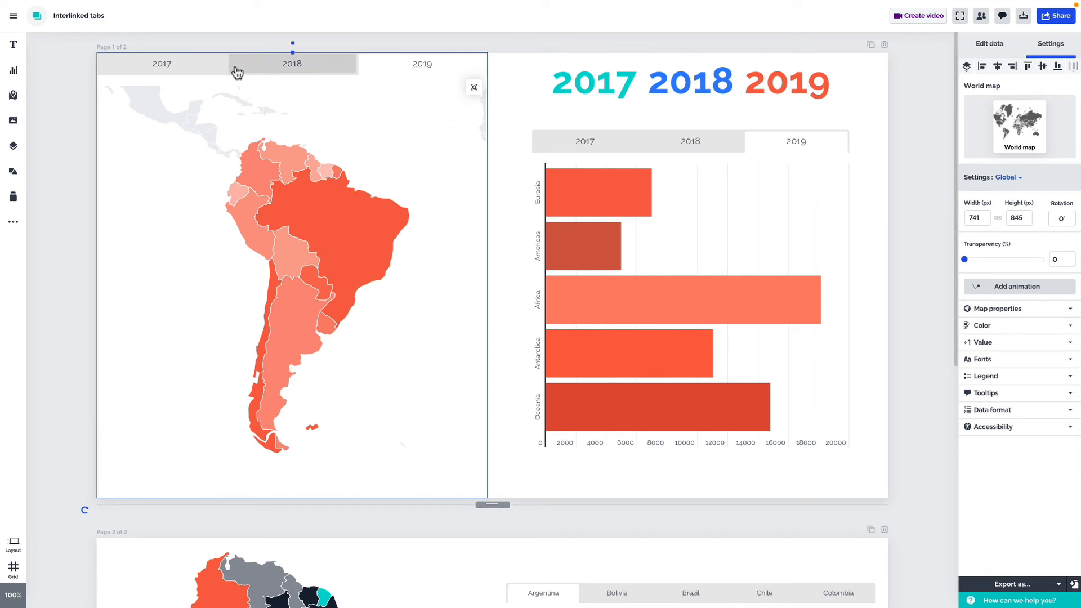
click(191, 66)
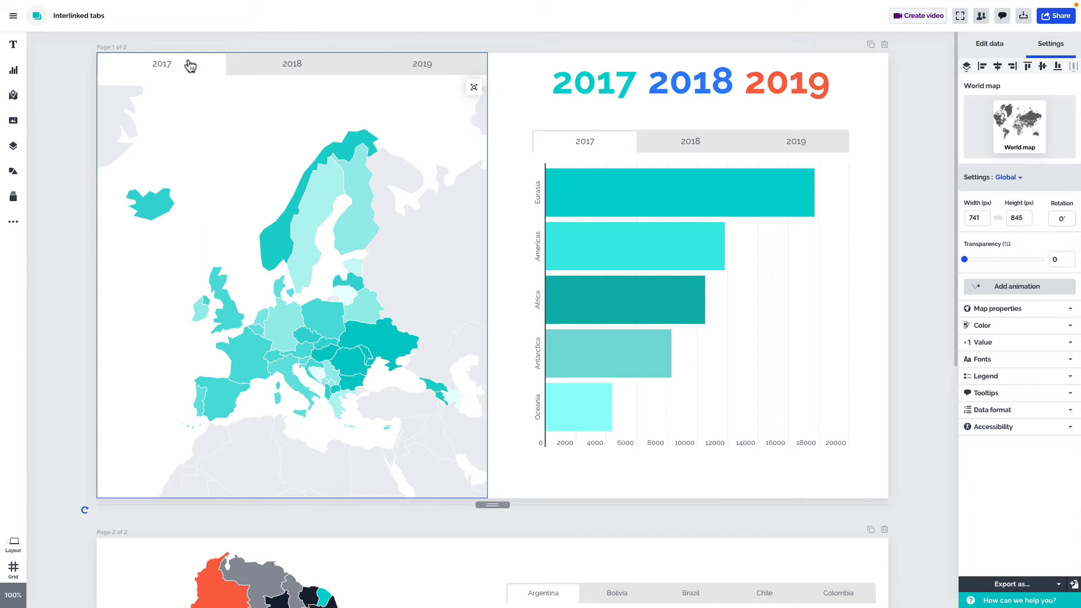
Examine the data sheets behind the bar chart and the world map, comparing how their 2017, 2018 and 2019 tabs are named
double_click(823, 278)
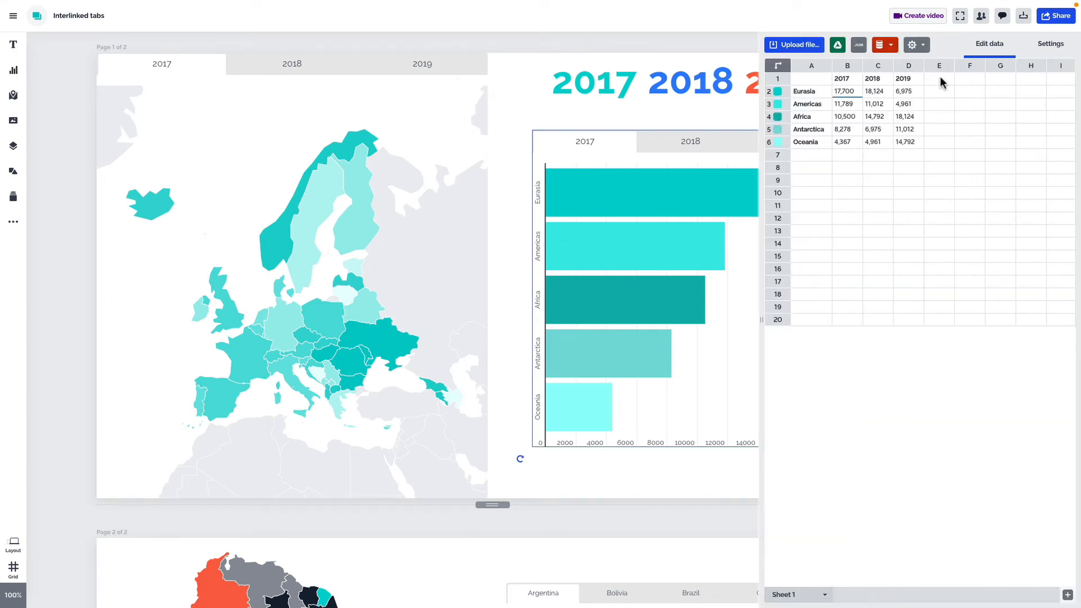
drag(940, 78, 940, 142)
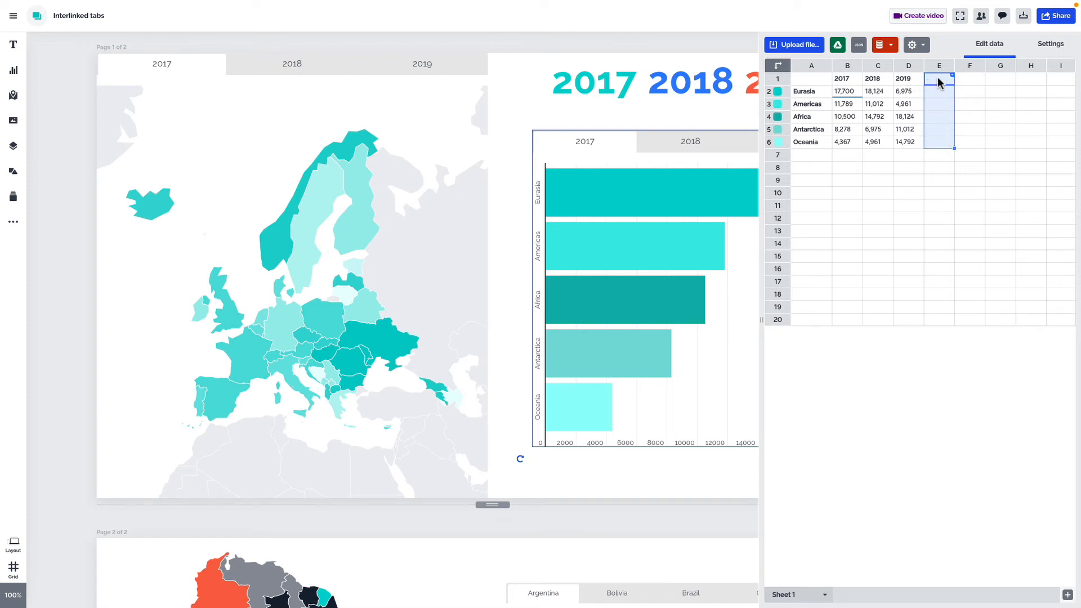
click(445, 140)
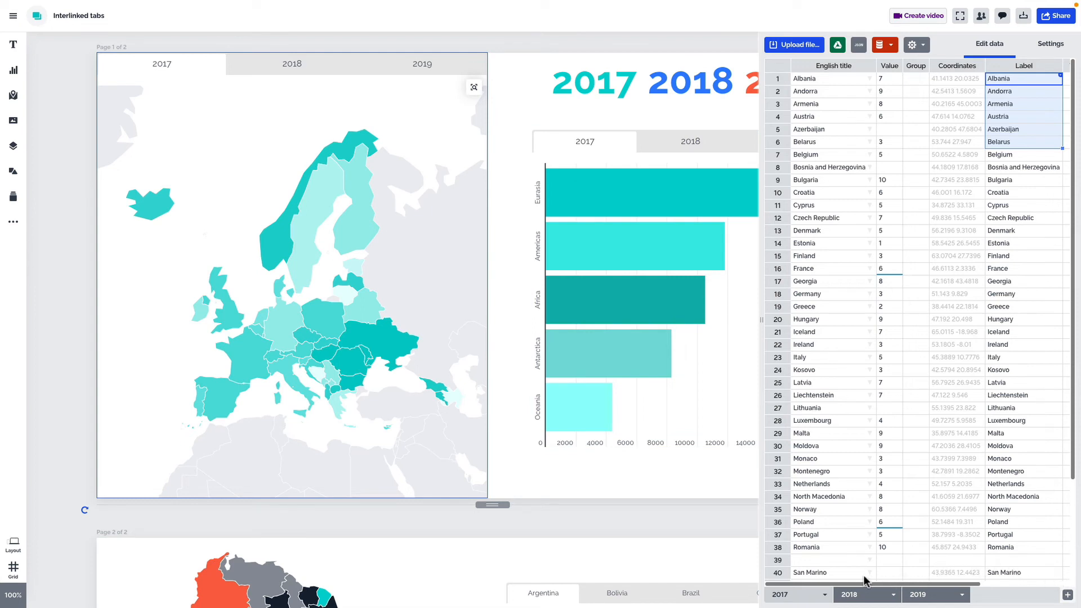
click(1056, 45)
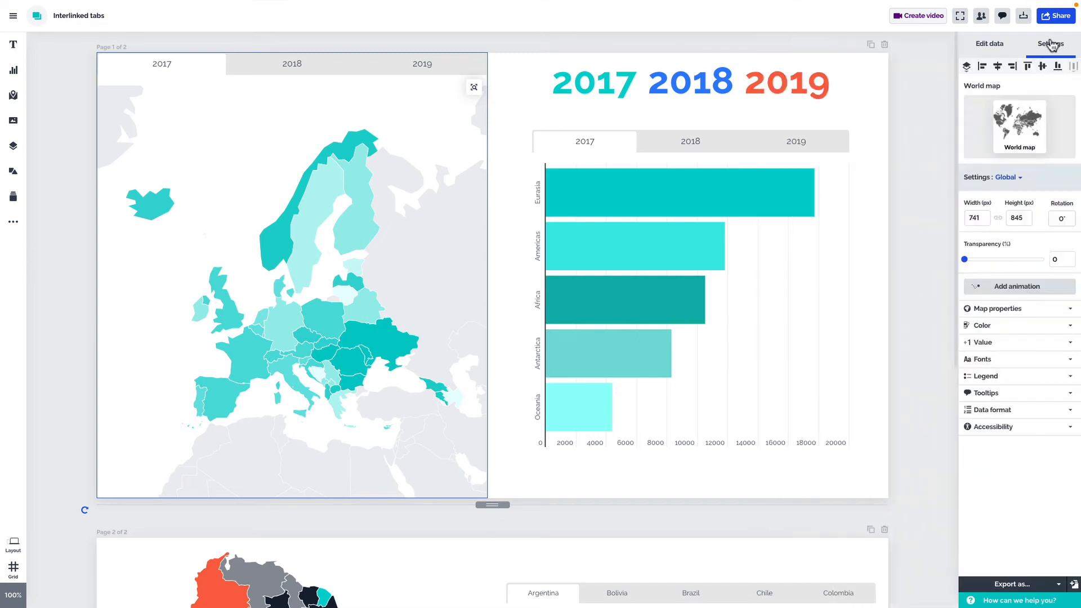
Turn off linking charts by tab name for the project and switch the bar chart through 2018, 2019 and back to 2017
click(926, 260)
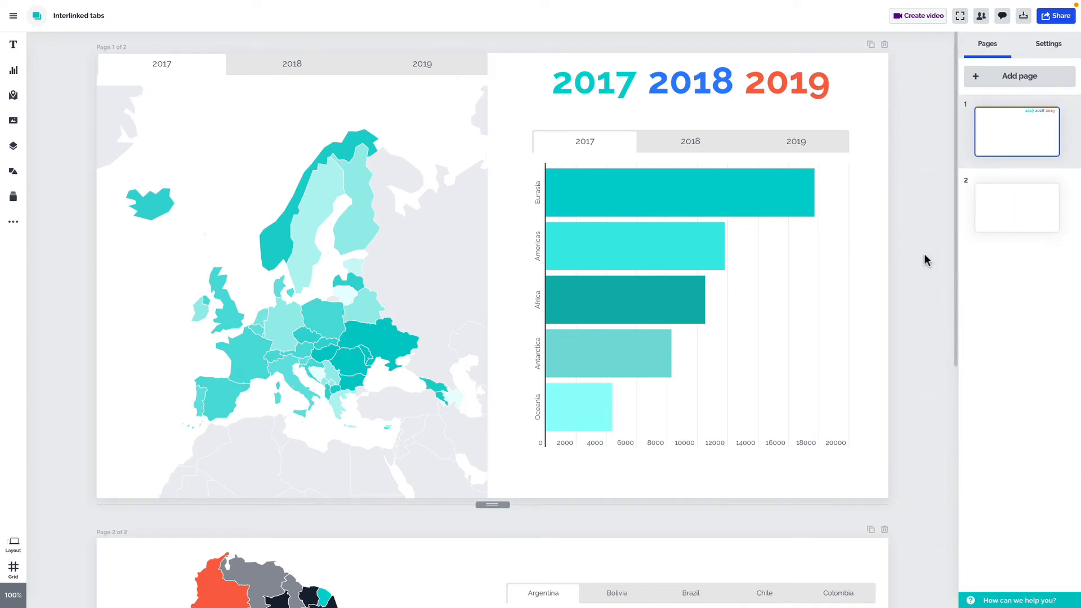
click(1042, 49)
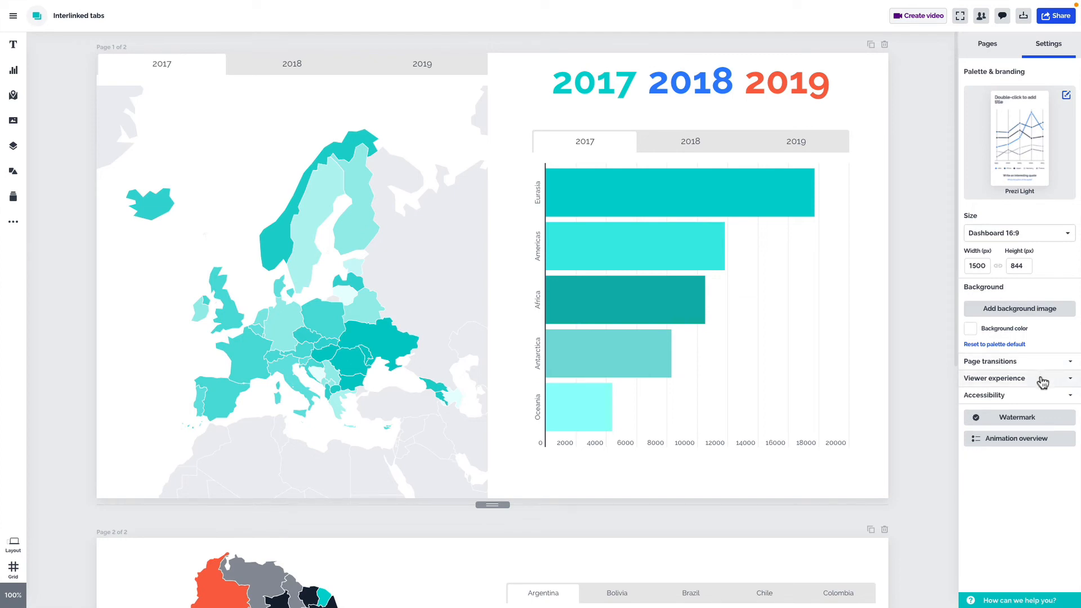
click(1043, 381)
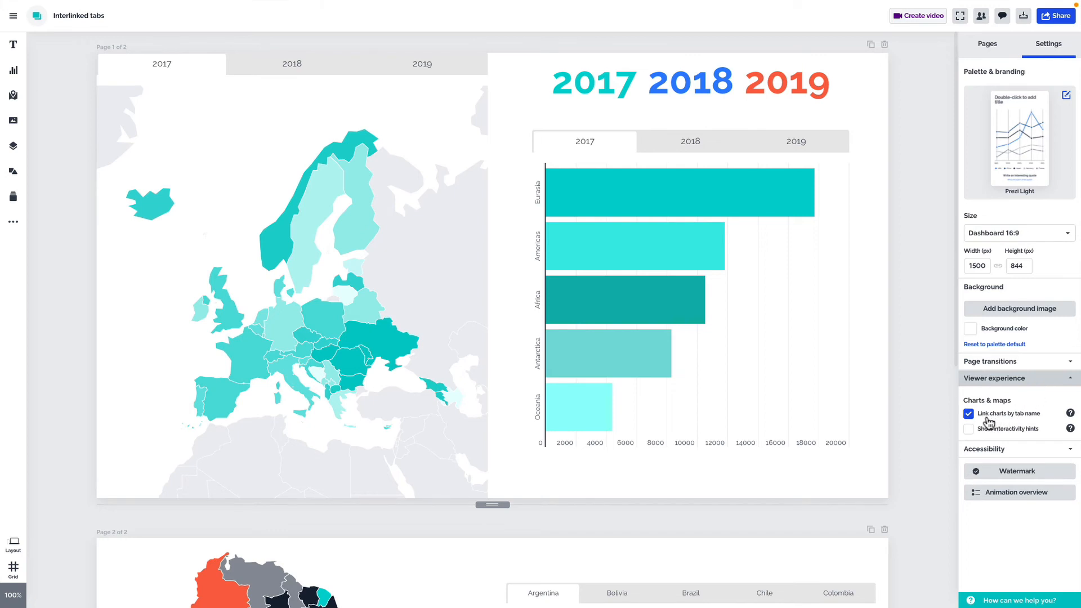
click(969, 415)
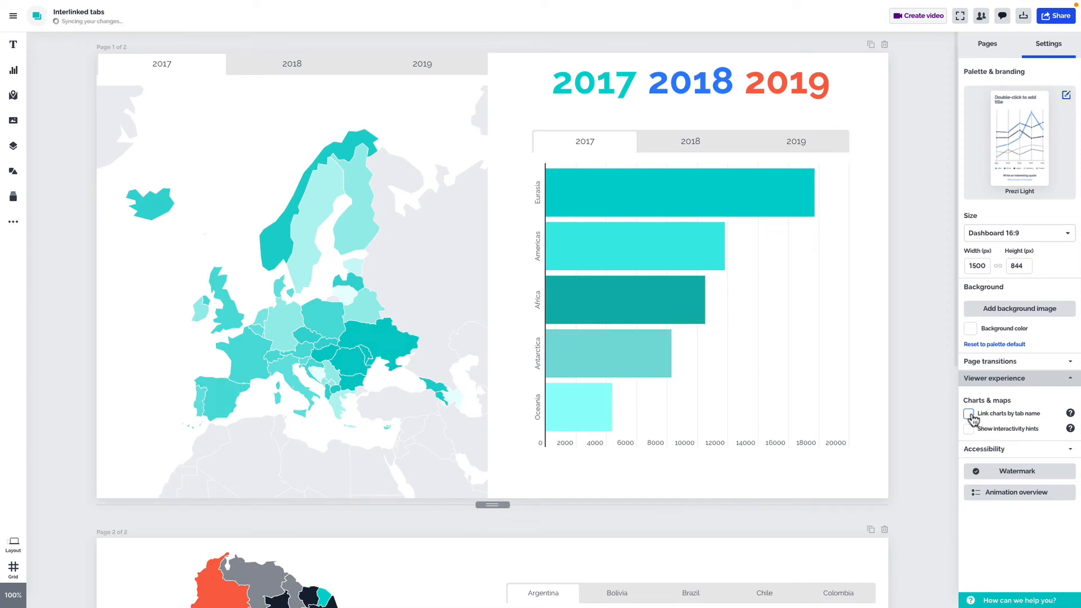
click(725, 149)
click(772, 148)
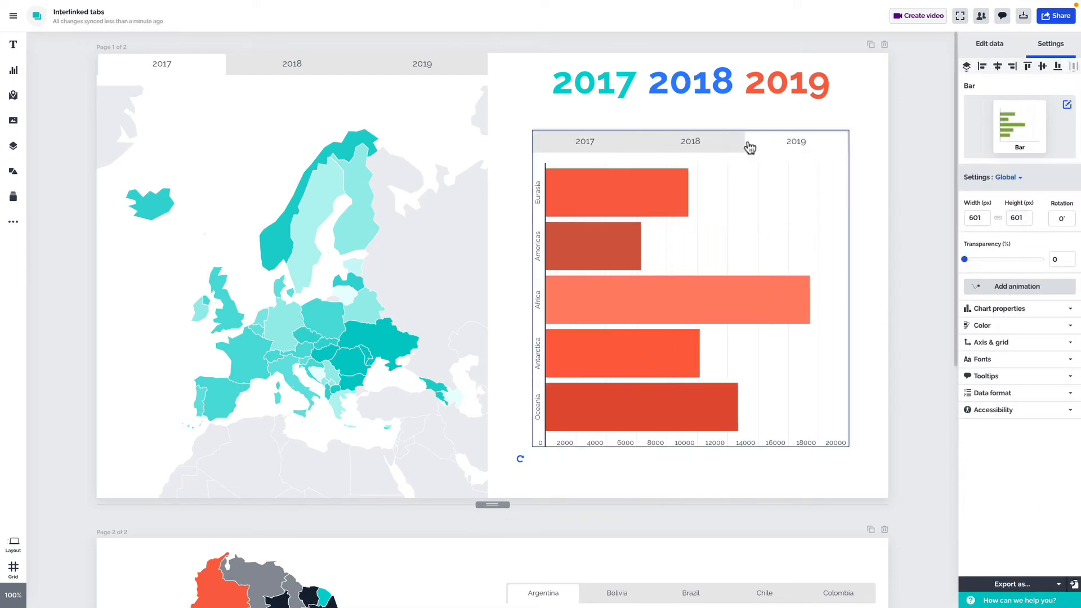
click(608, 145)
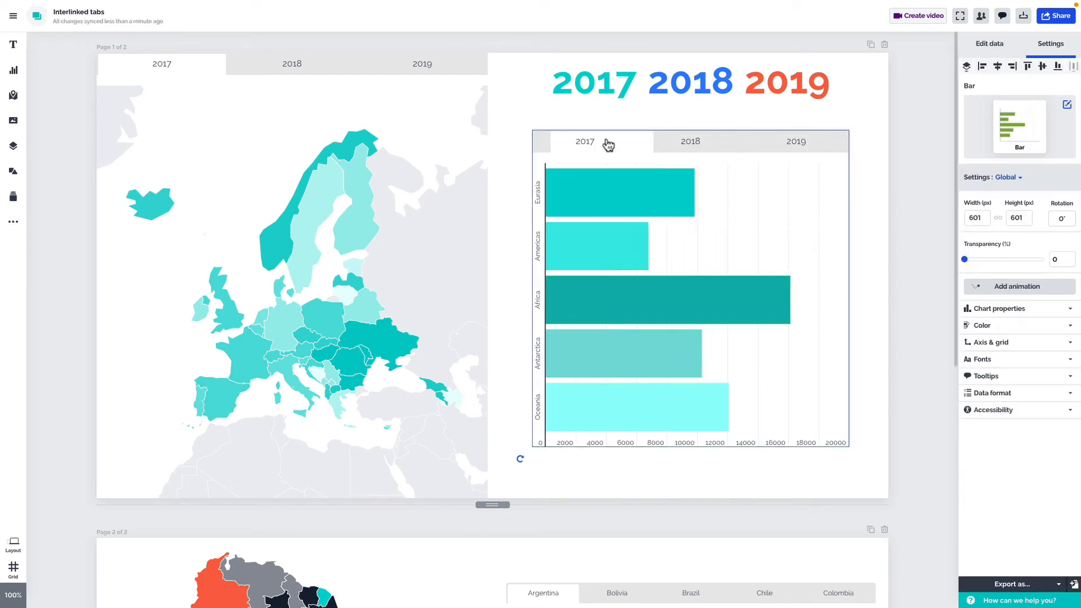
Turn linking charts by tab name back on and check it by switching the bar chart to 2018, 2019 and back to 2017
click(935, 389)
click(969, 414)
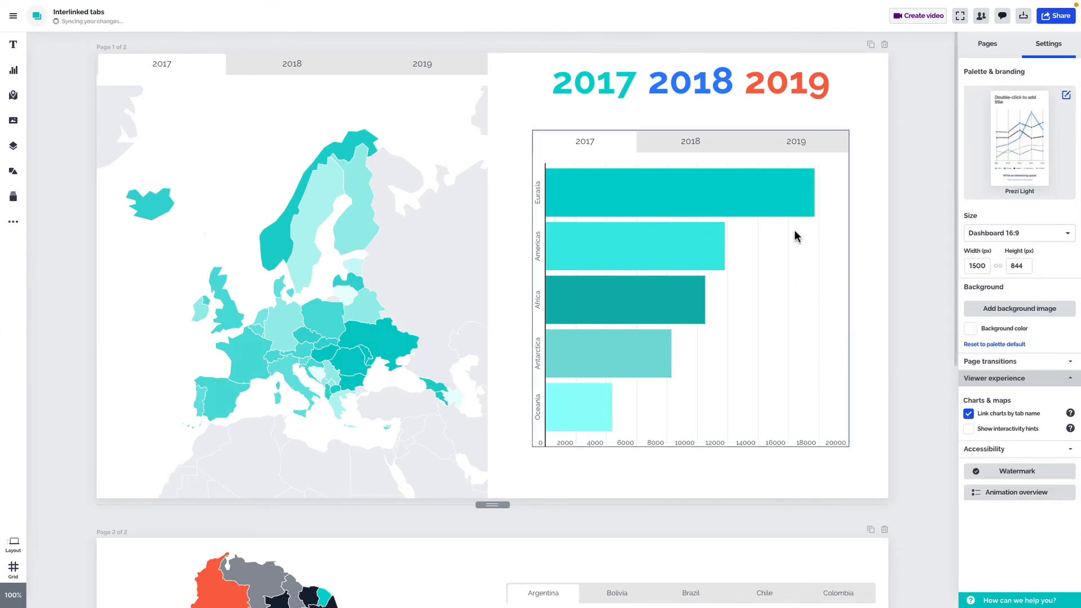
click(701, 148)
click(759, 149)
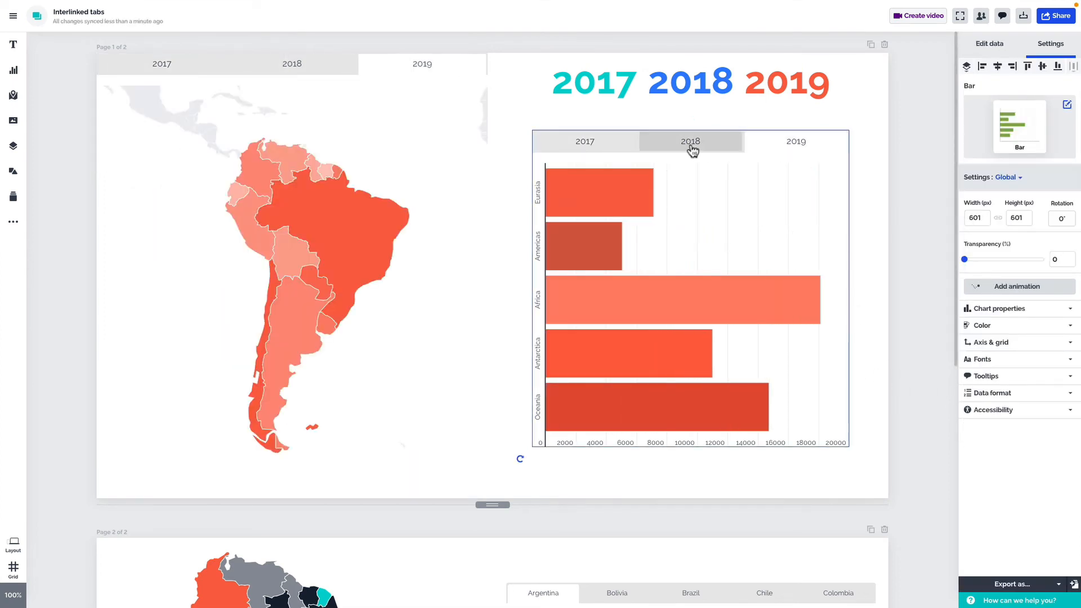
click(600, 144)
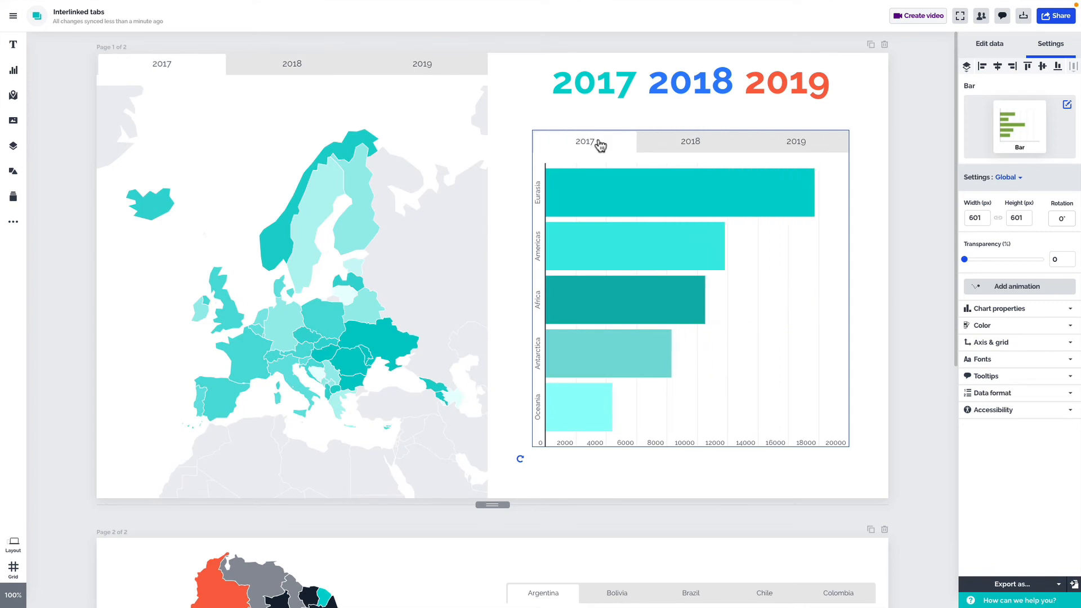
Hide the year tabs above the bar chart
click(1020, 310)
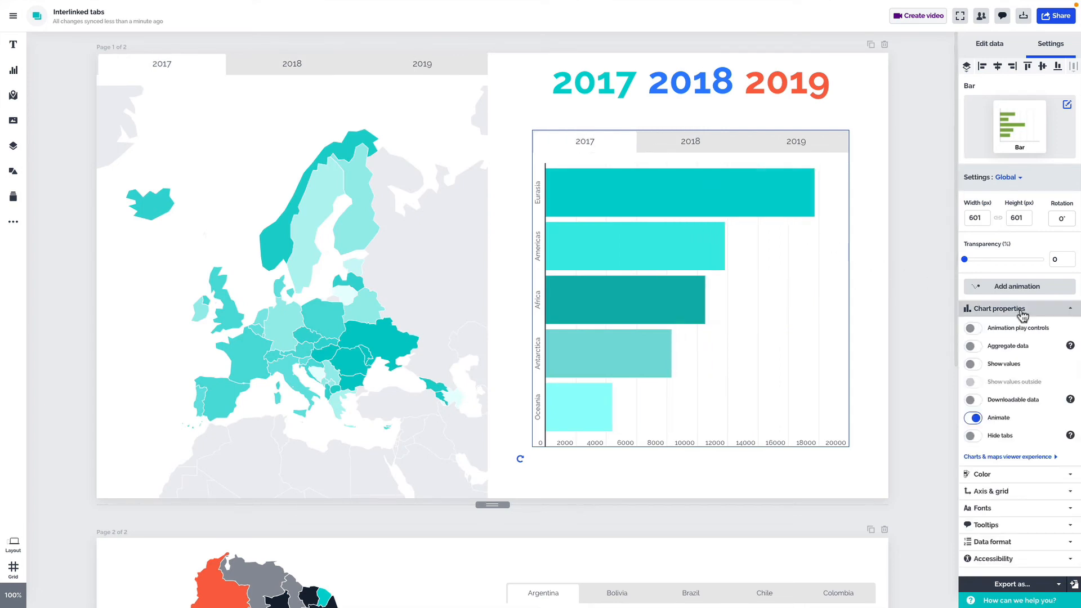
click(974, 436)
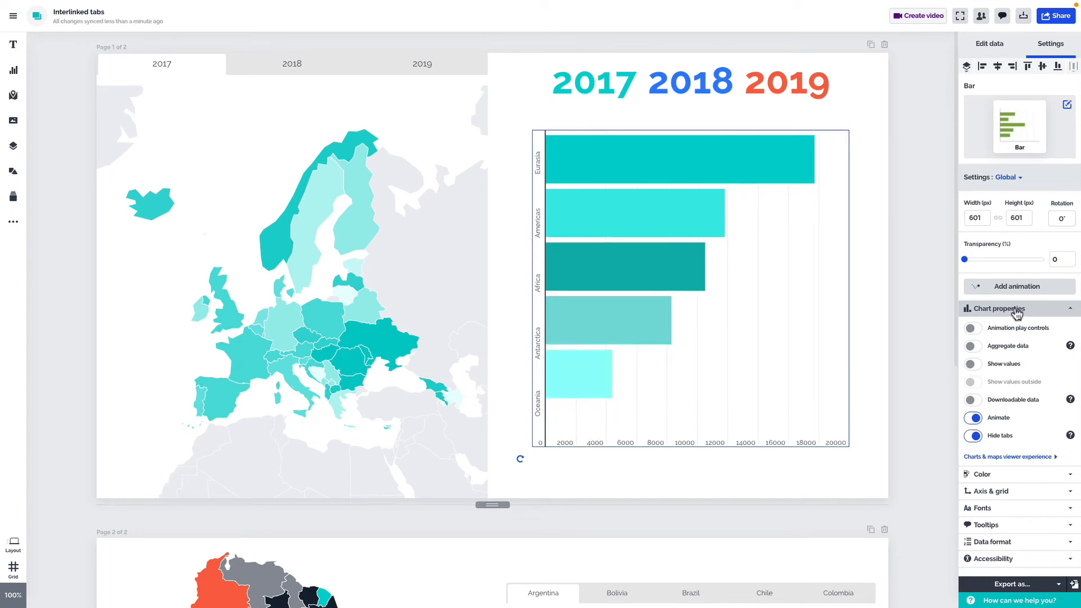
click(1015, 309)
Switch the world map to its 2018 and 2019 tabs and back to 2017 to check the bar chart follows
click(289, 66)
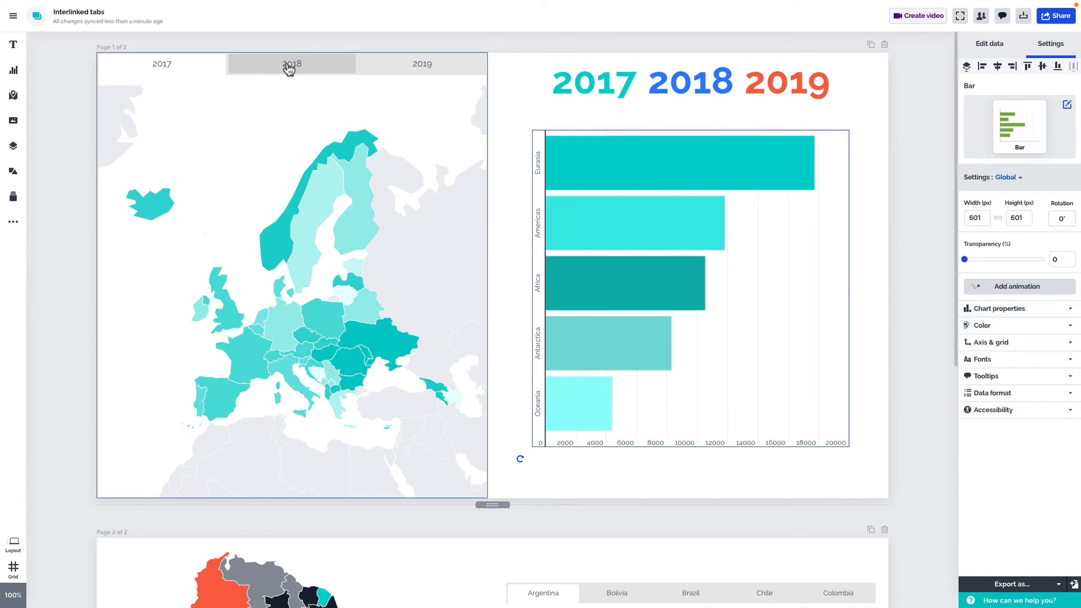
click(407, 73)
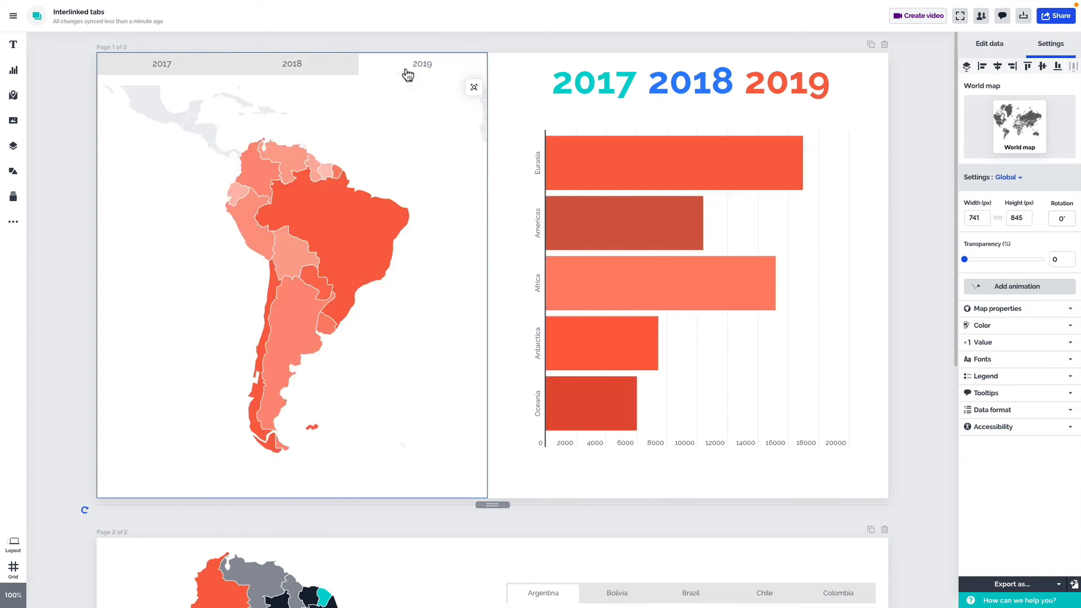
click(194, 66)
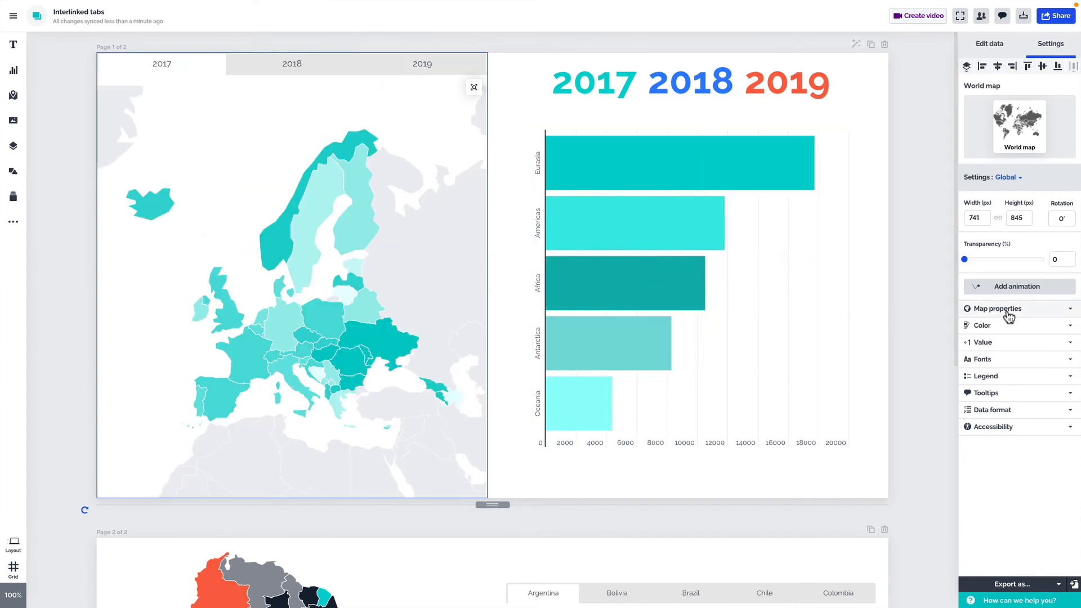
Hide the year tabs above the world map
click(974, 309)
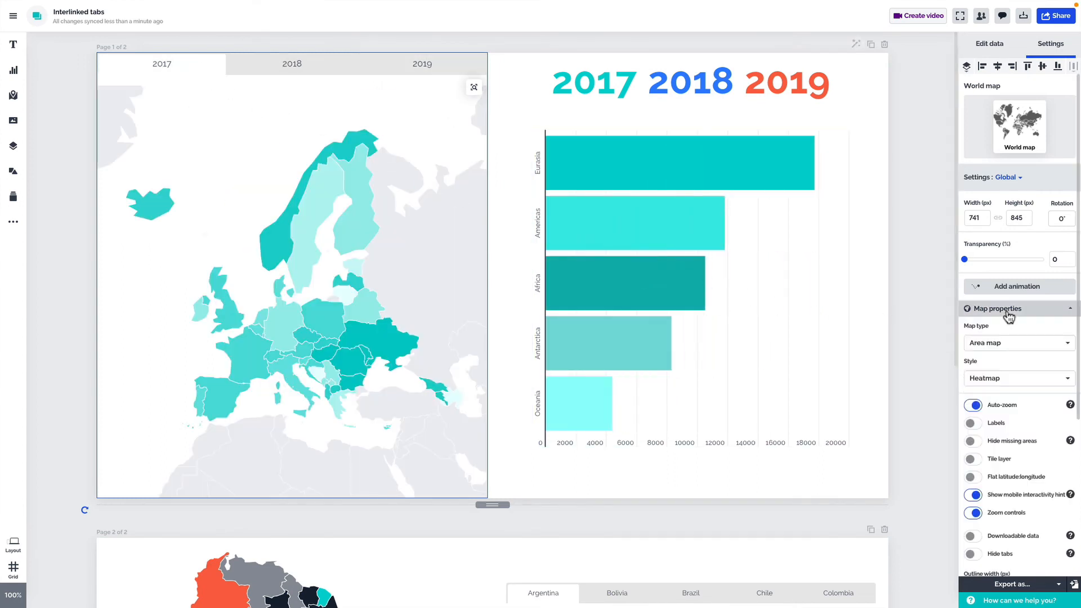
click(972, 554)
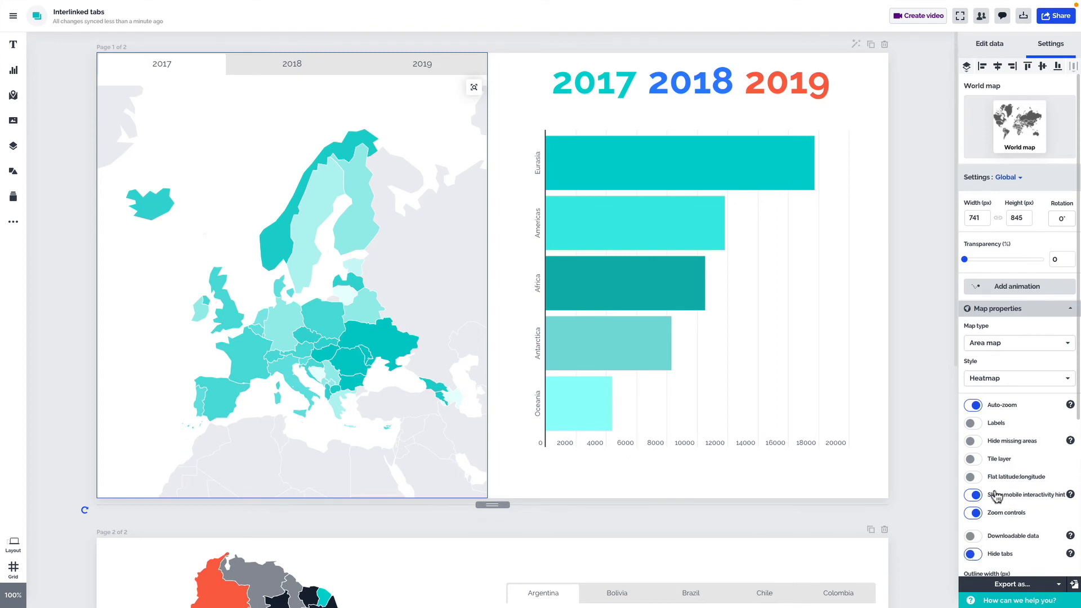
click(1015, 311)
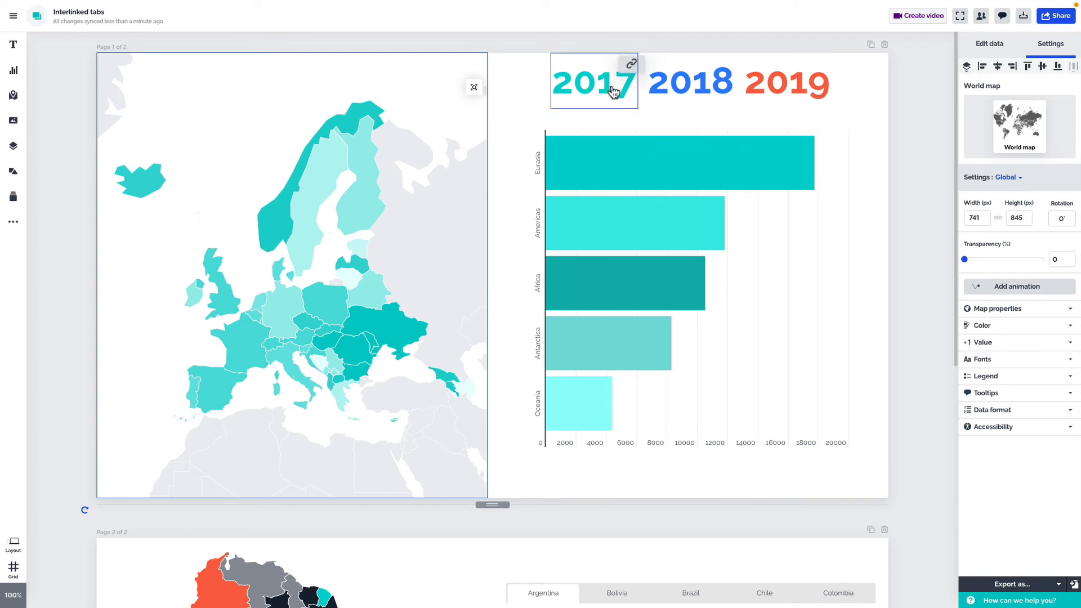
Present the project full screen, follow the 2018, 2019 and 2017 text links, and return to the editor
click(960, 16)
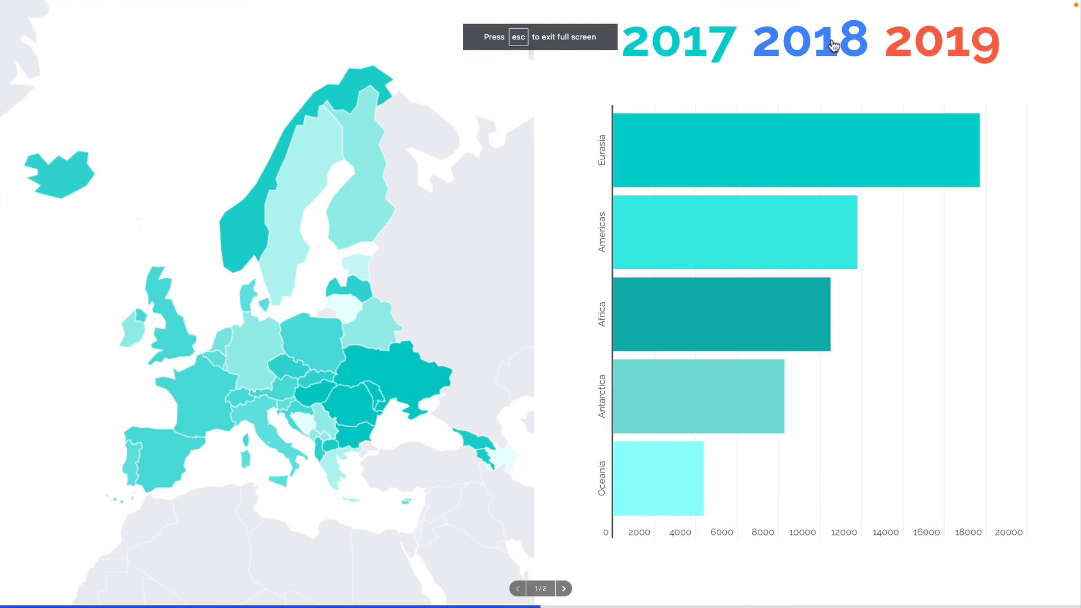
click(832, 44)
click(900, 43)
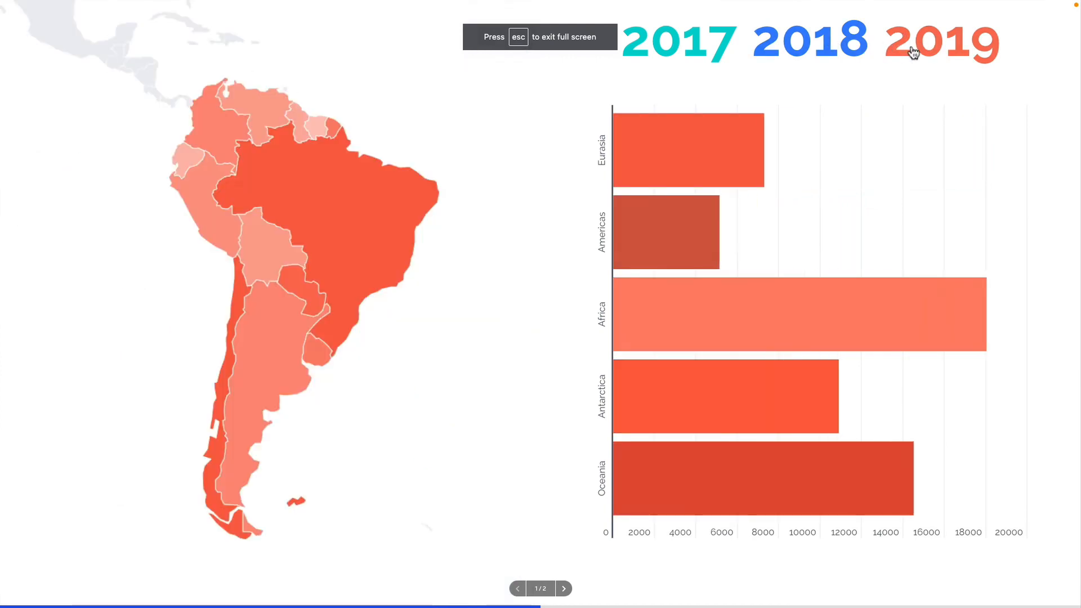
click(683, 49)
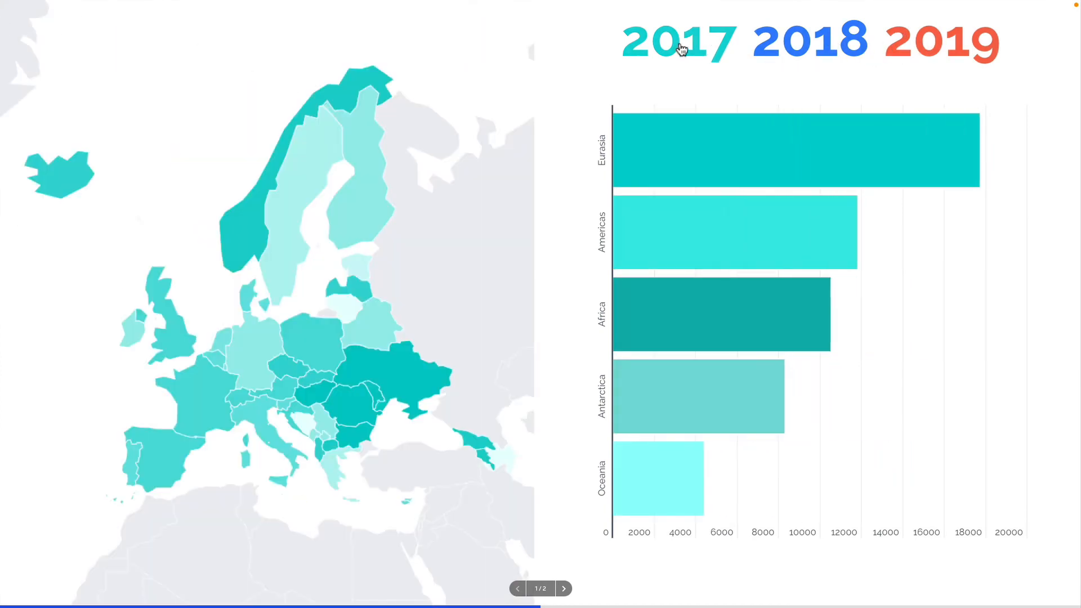
key(Escape)
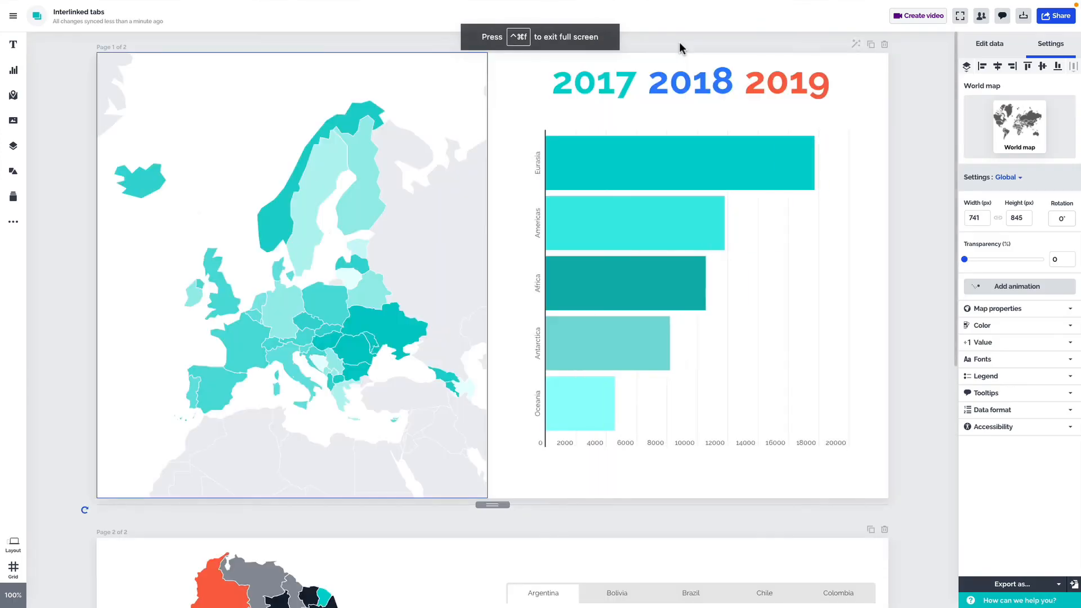
Try setting the 2018 heading's link to open the map's 2018 tab, and leave the link settings without applying
right_click(698, 88)
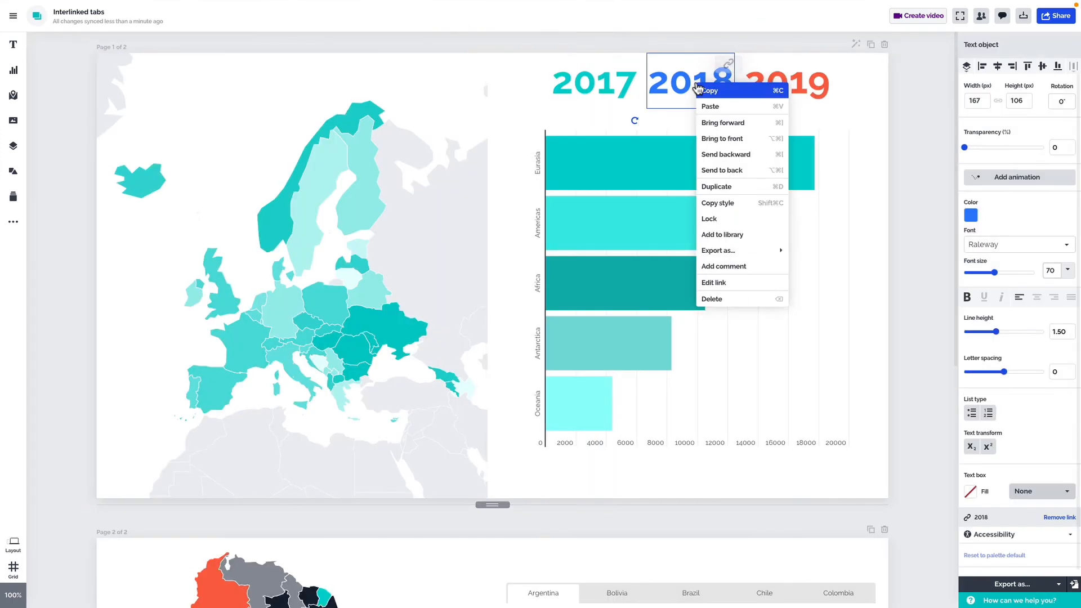
click(745, 284)
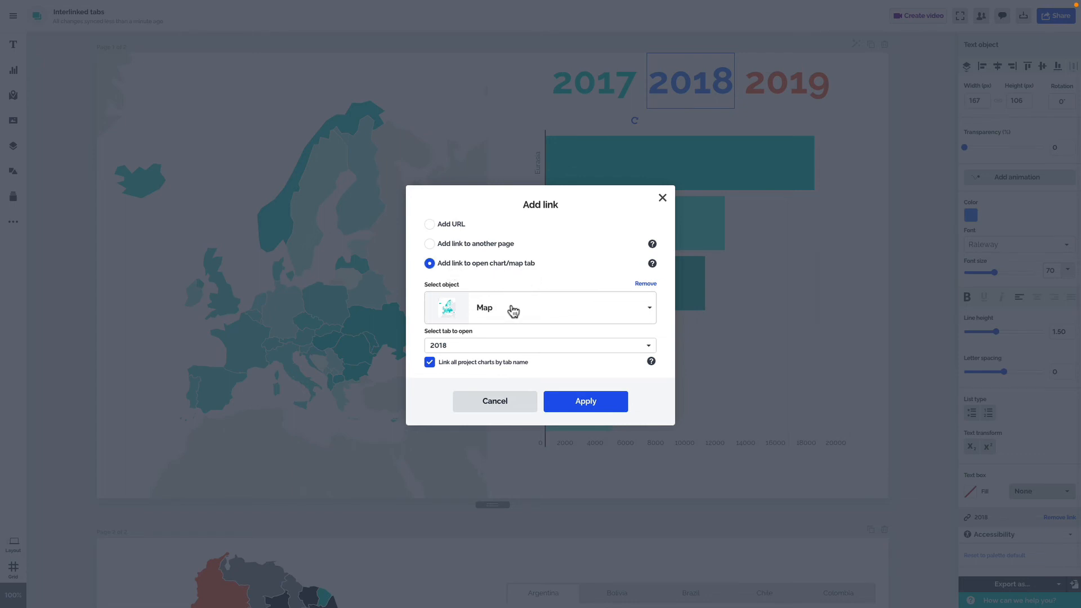
click(512, 313)
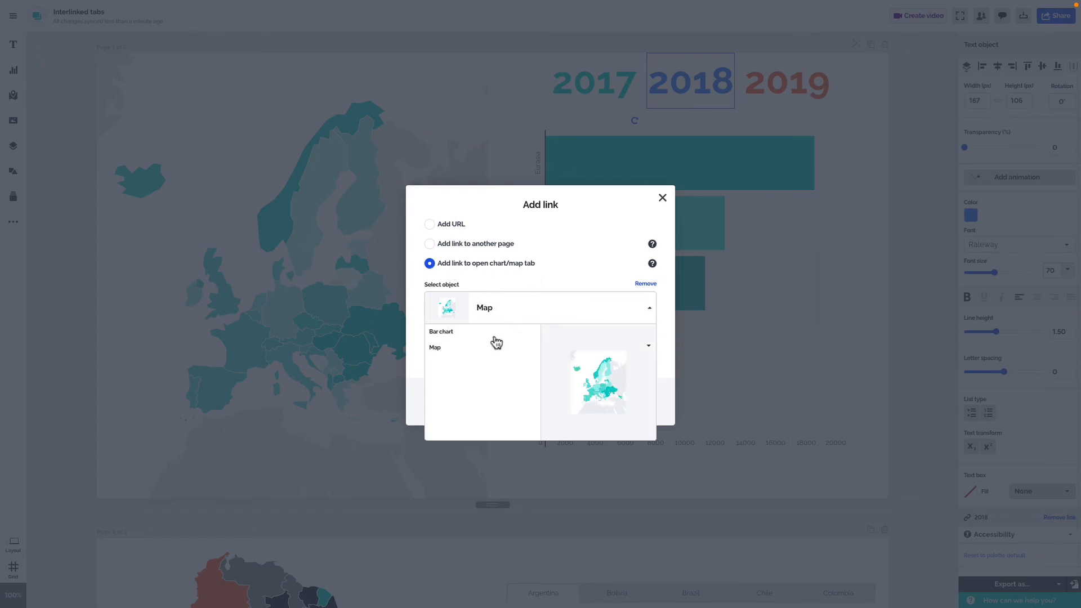
click(482, 351)
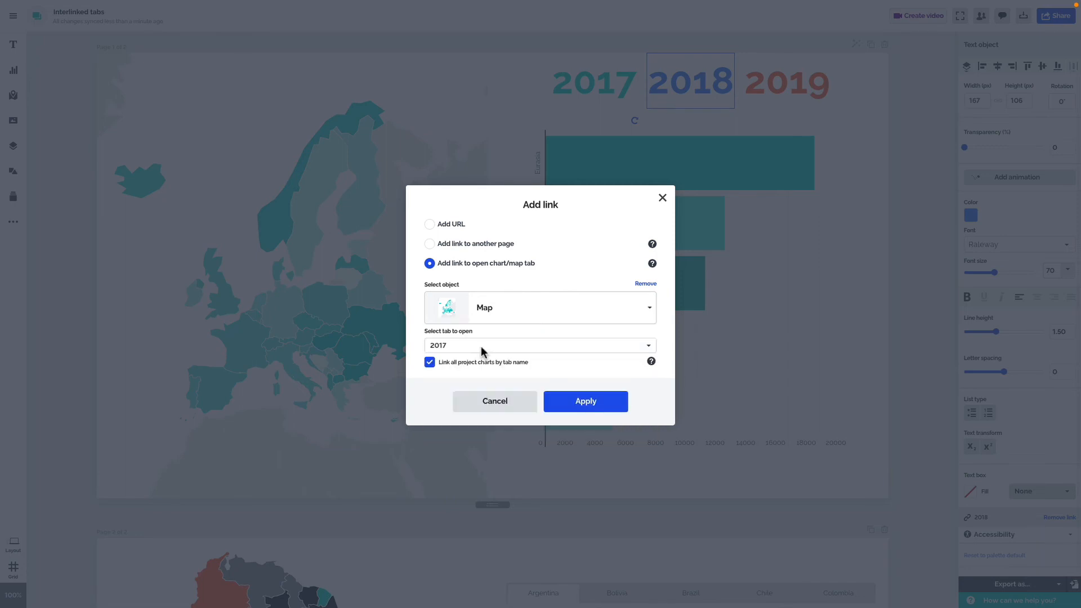
click(468, 346)
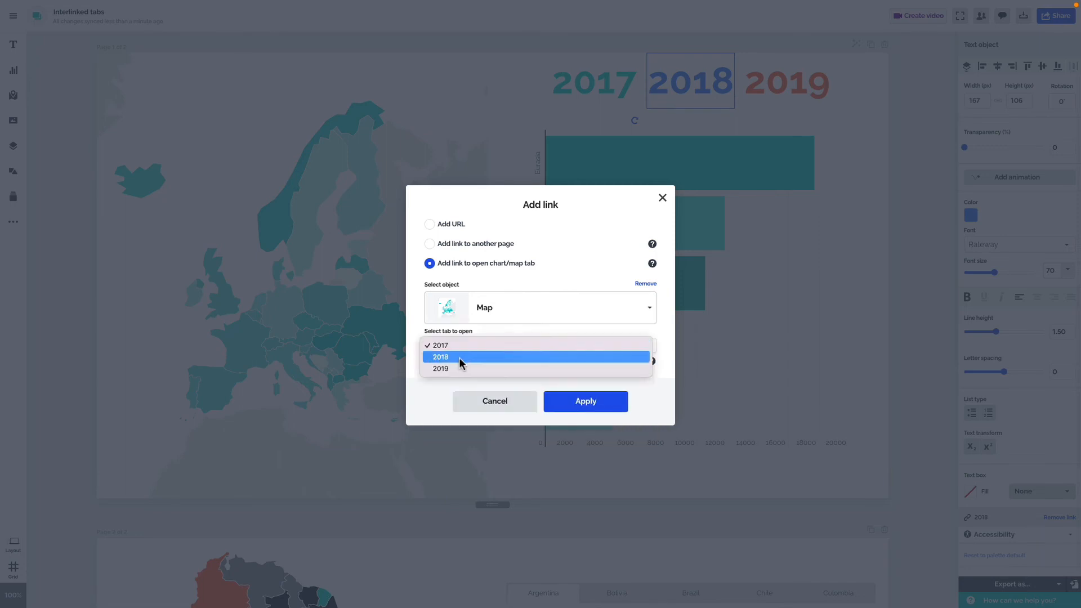
click(458, 357)
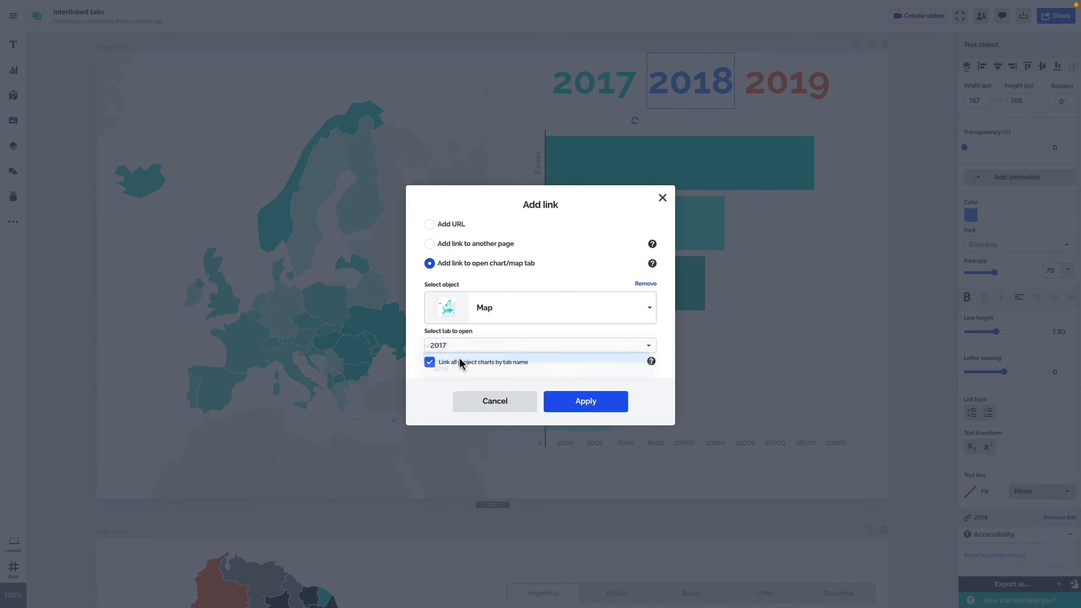
click(662, 197)
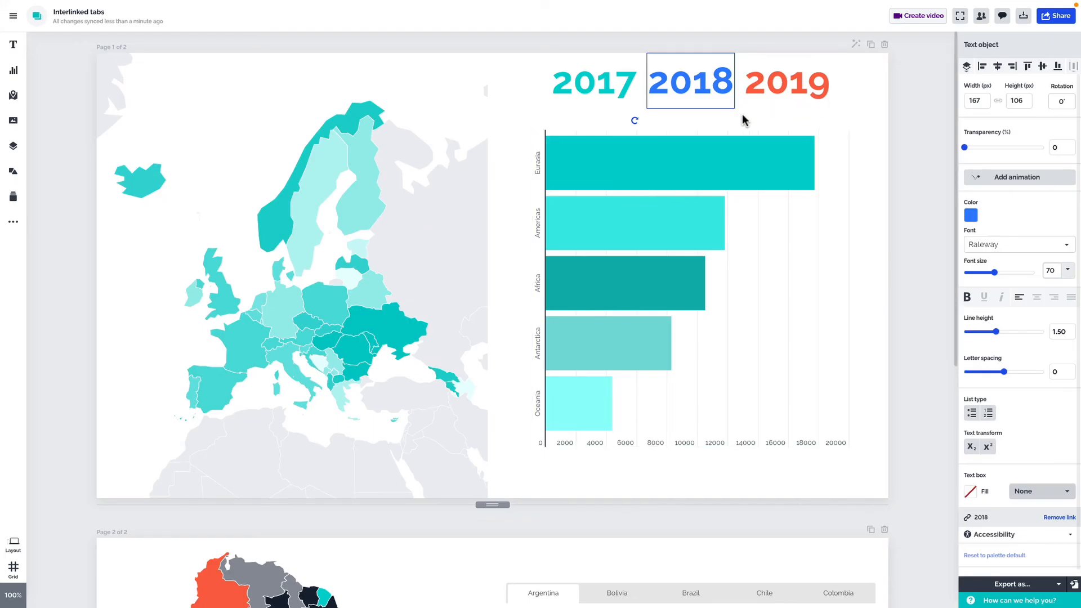
On page 2, follow the Brazil and Argentina regions of the South America map to their linked column chart tabs
click(582, 112)
scroll(582, 112, down, 2)
scroll(582, 111, down, 5)
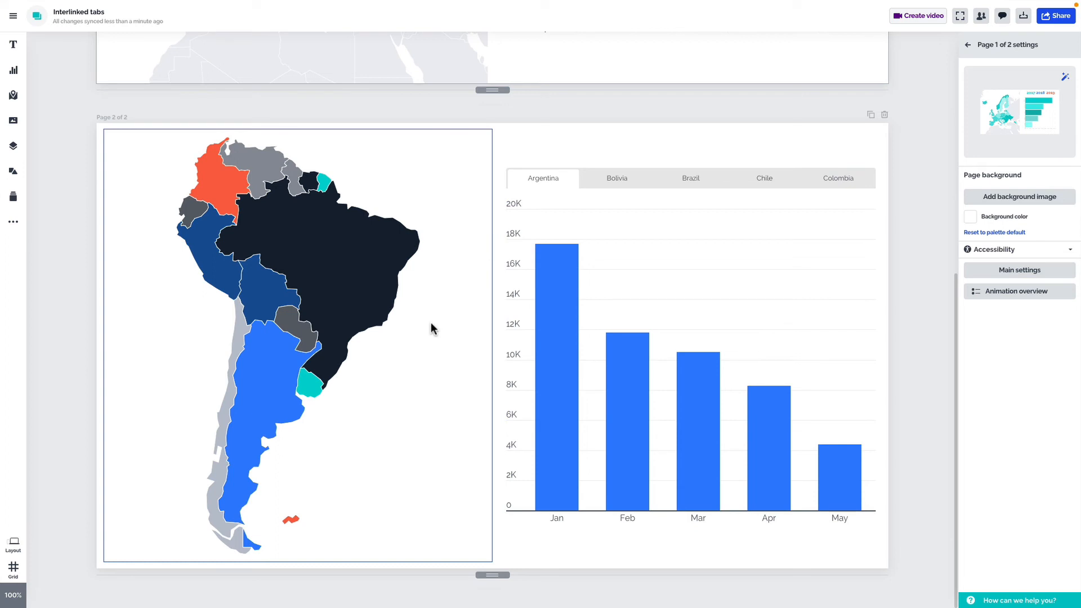
click(337, 261)
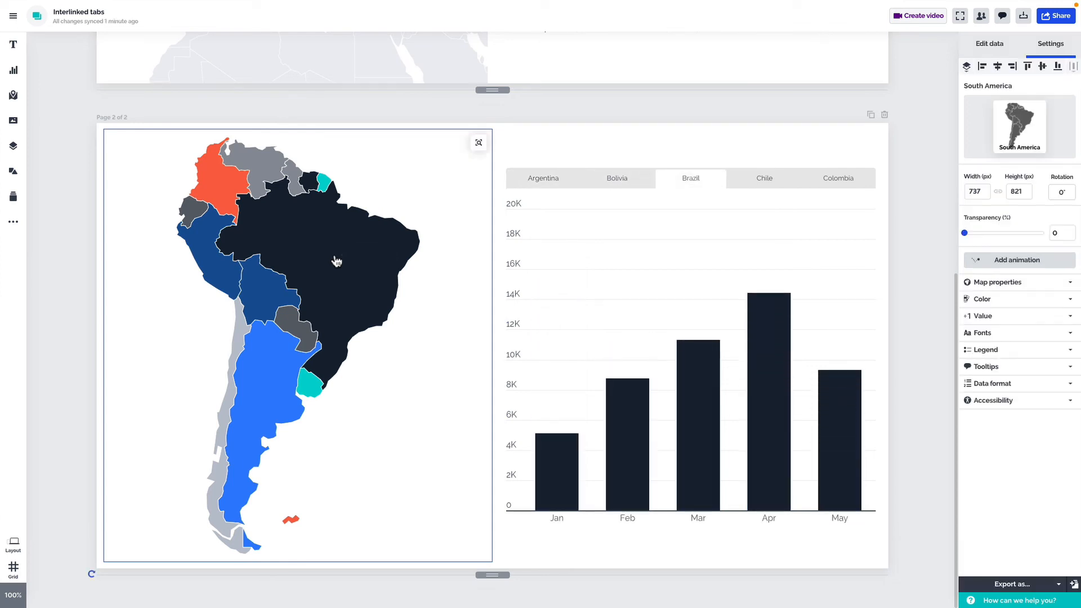
click(274, 371)
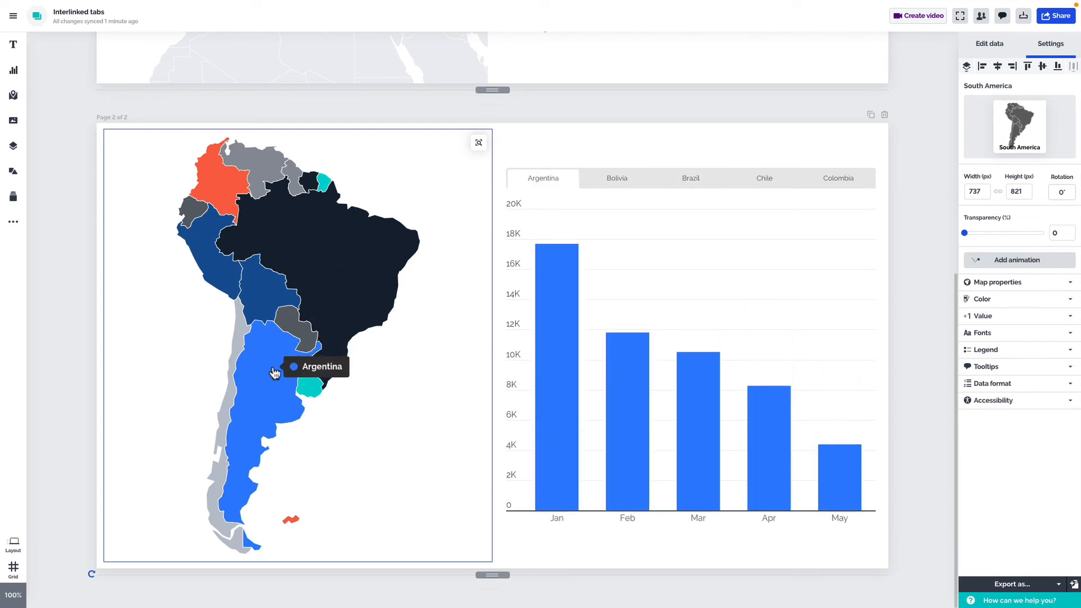
In the South America map's data, try linking the Ecuador row to open a column chart tab, and leave the link settings without applying
double_click(435, 321)
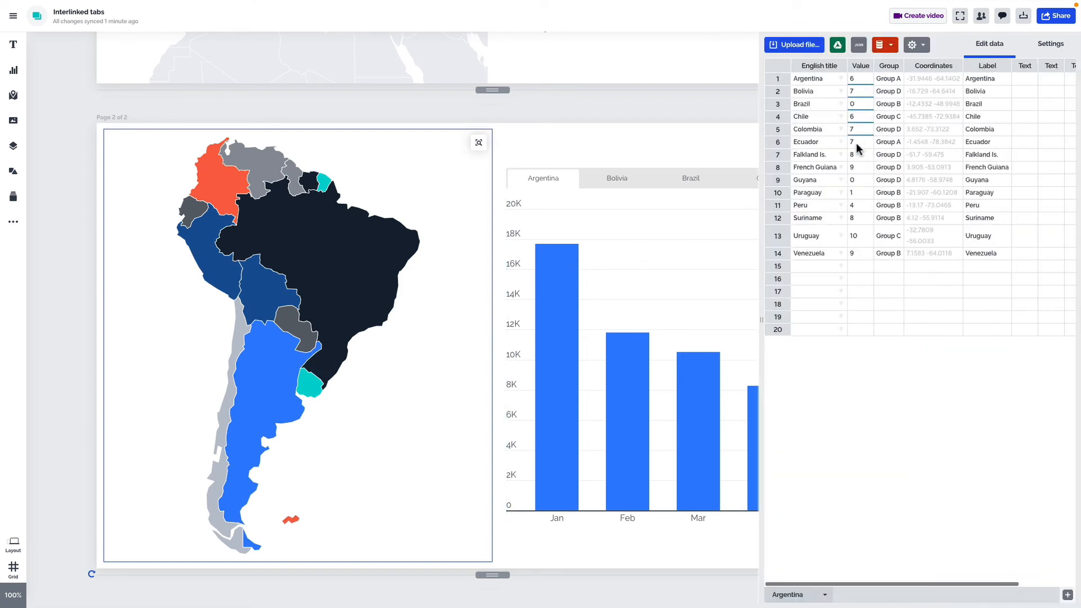
right_click(816, 141)
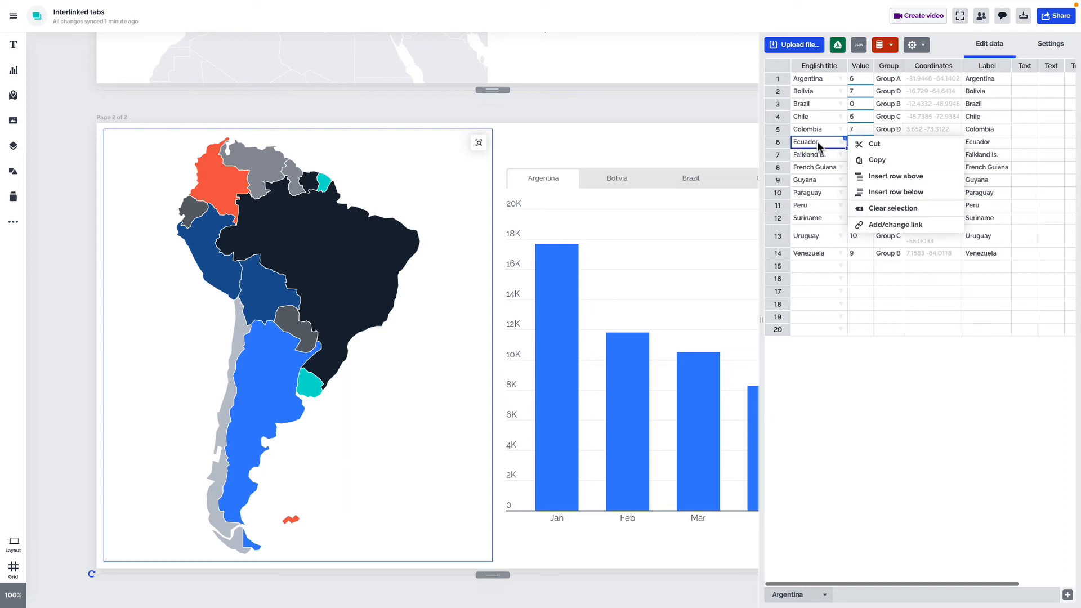
click(938, 226)
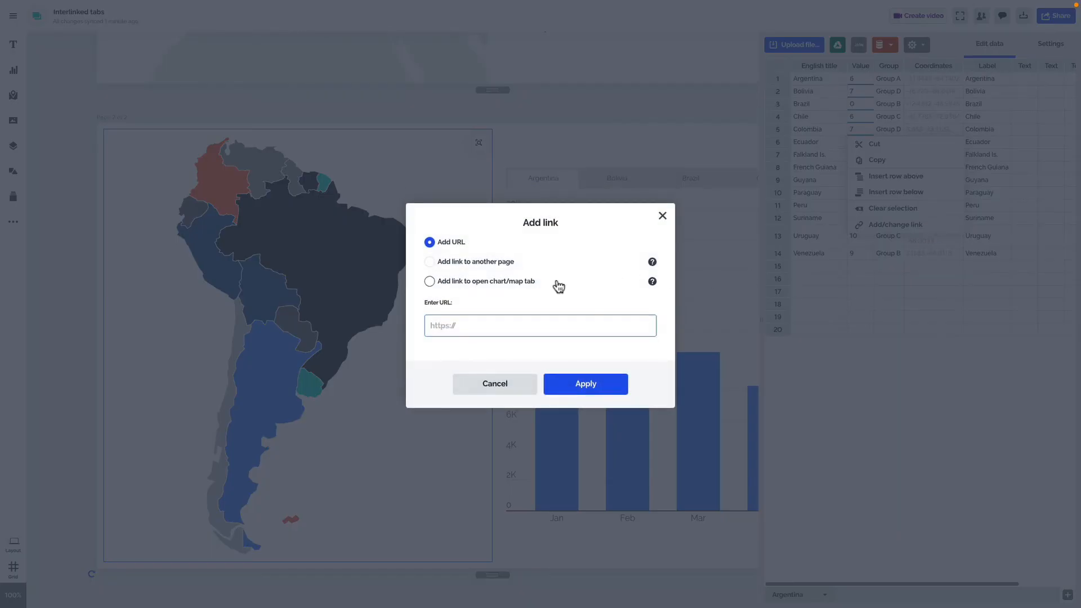
click(502, 282)
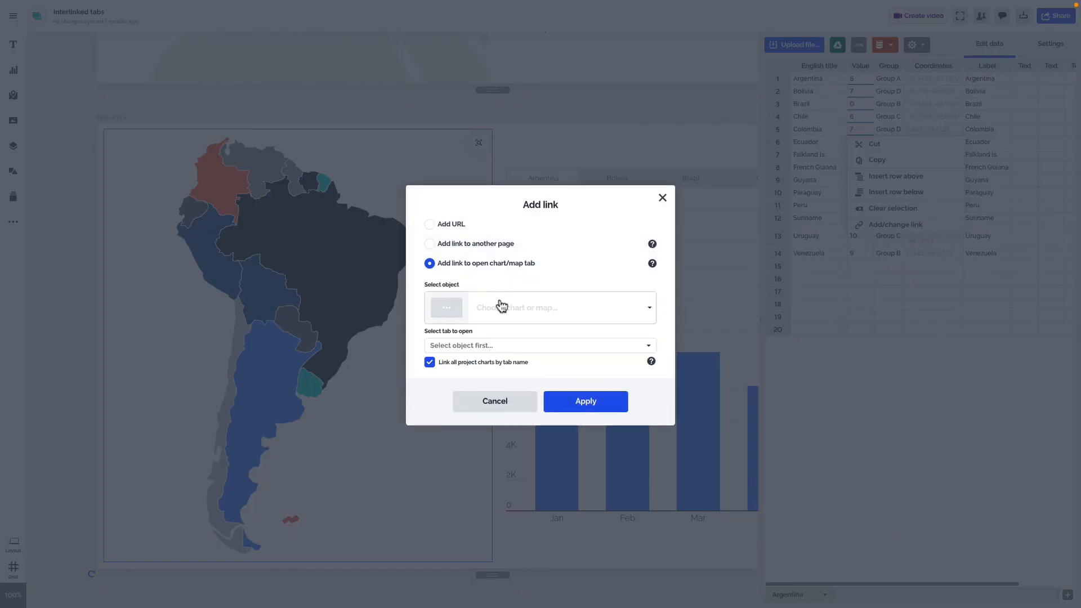
click(500, 308)
click(476, 333)
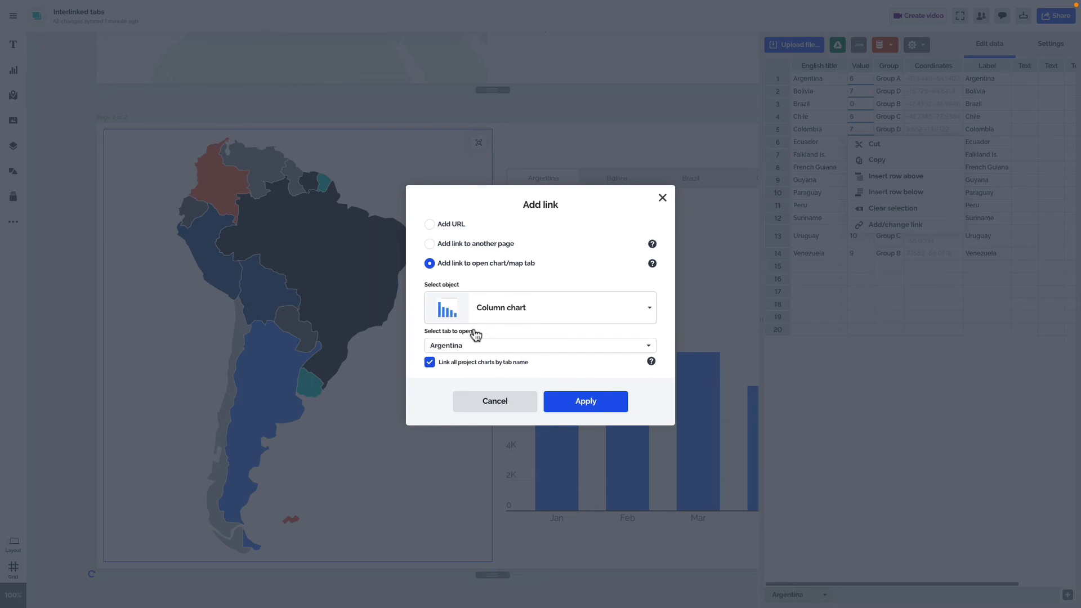
click(470, 340)
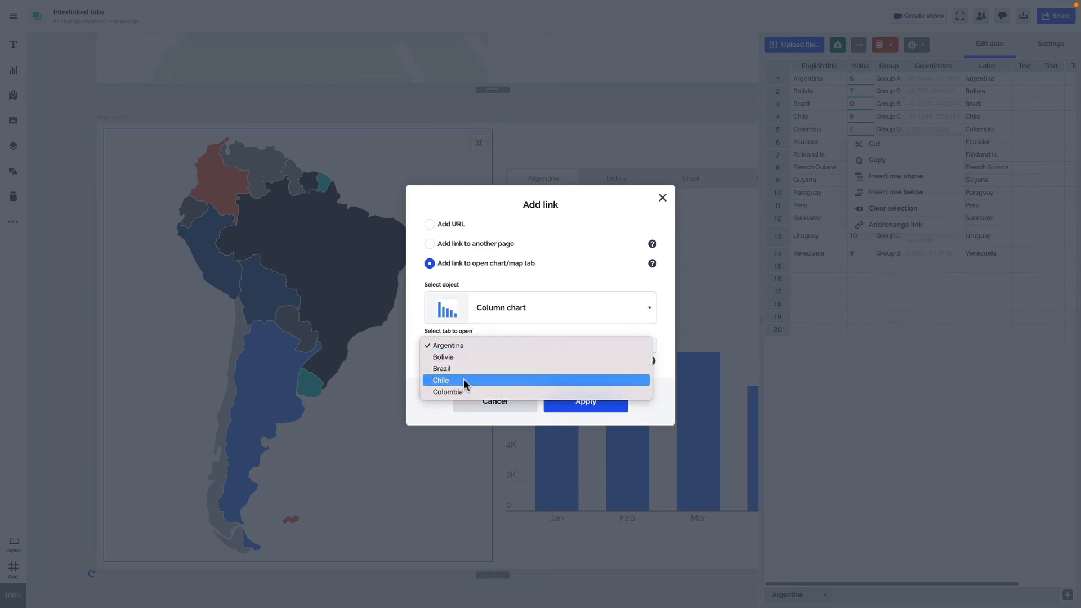
click(440, 408)
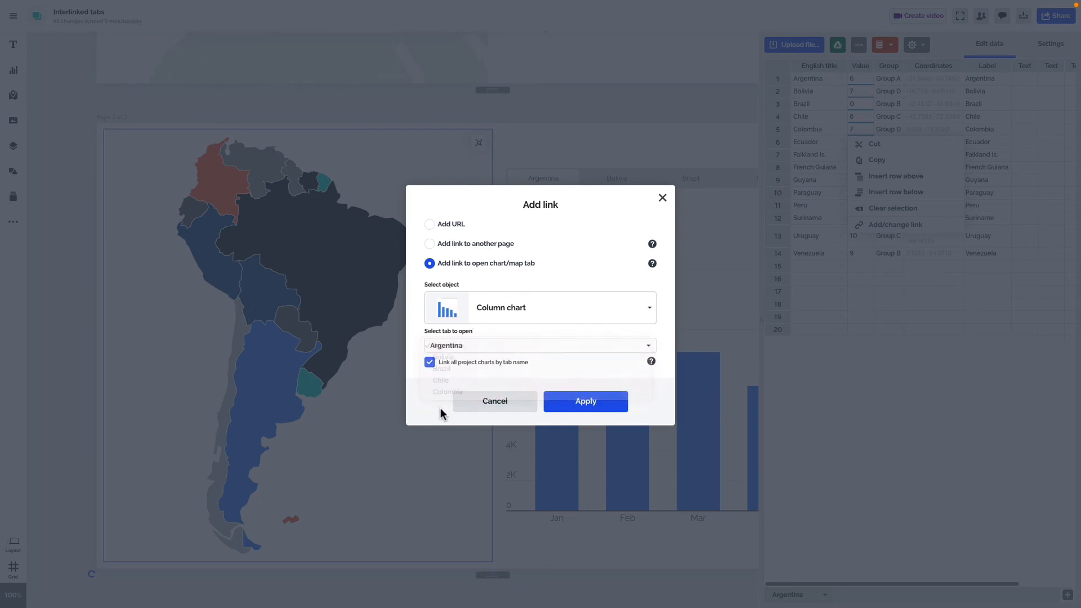
click(662, 198)
click(646, 144)
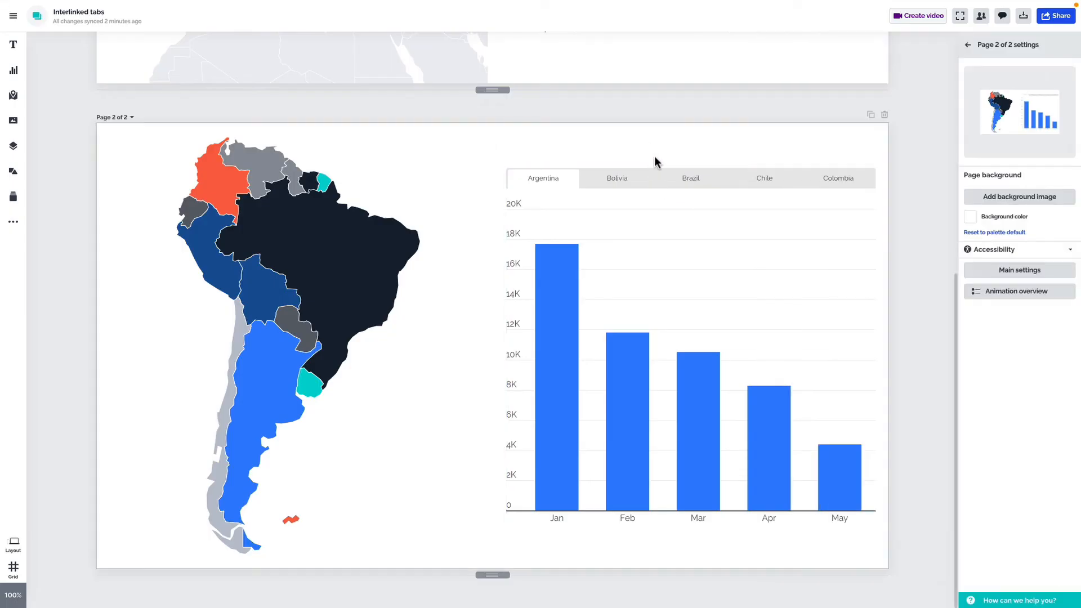
Hide the tabs above the column chart and follow the map's Brazil and Colombia regions to their linked charts
click(774, 304)
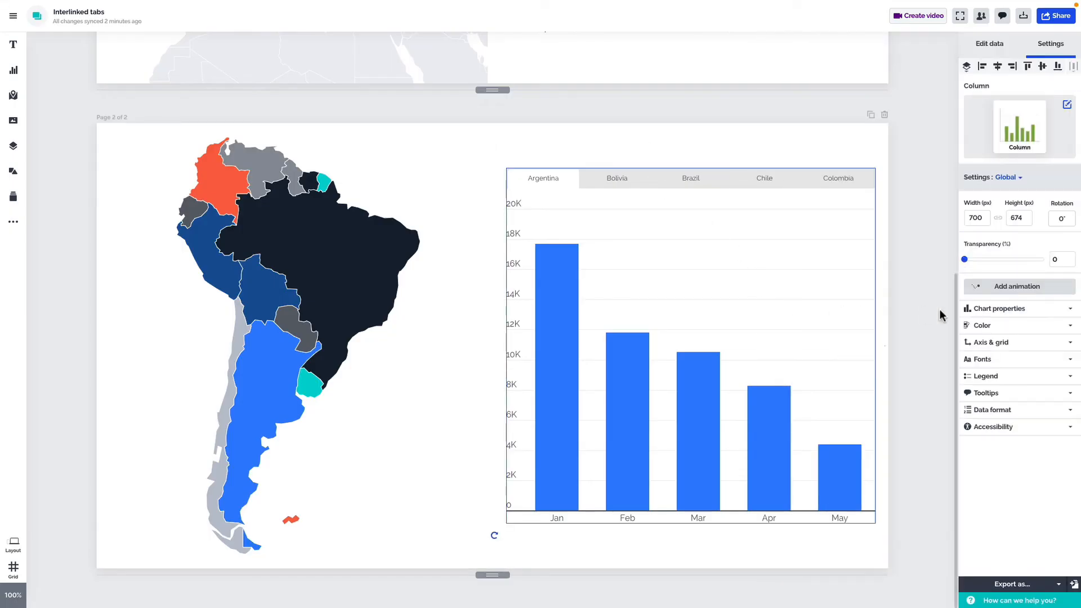
click(992, 308)
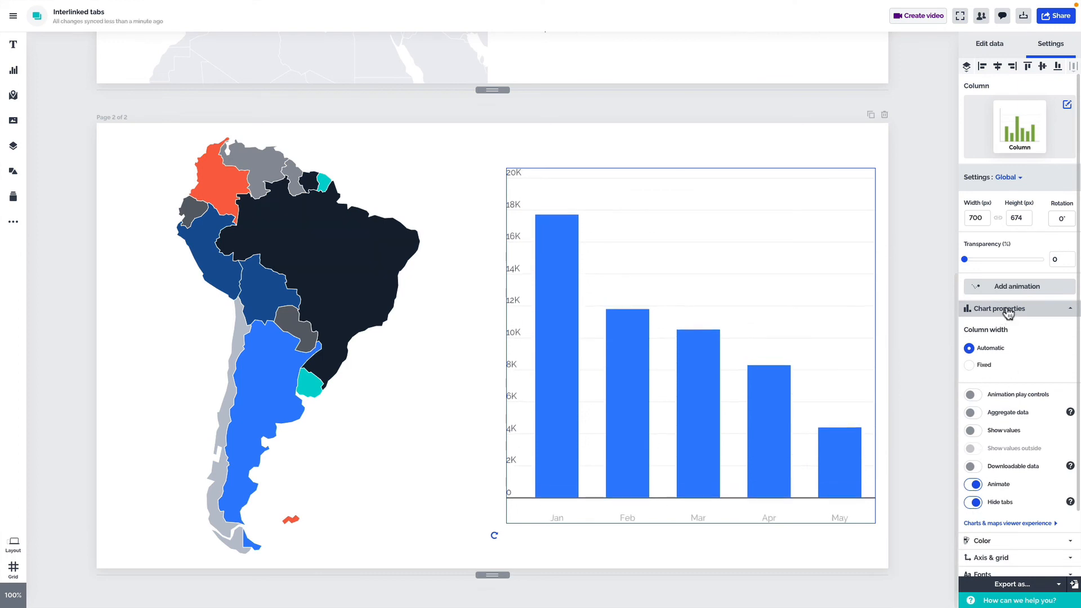
click(1006, 308)
click(357, 249)
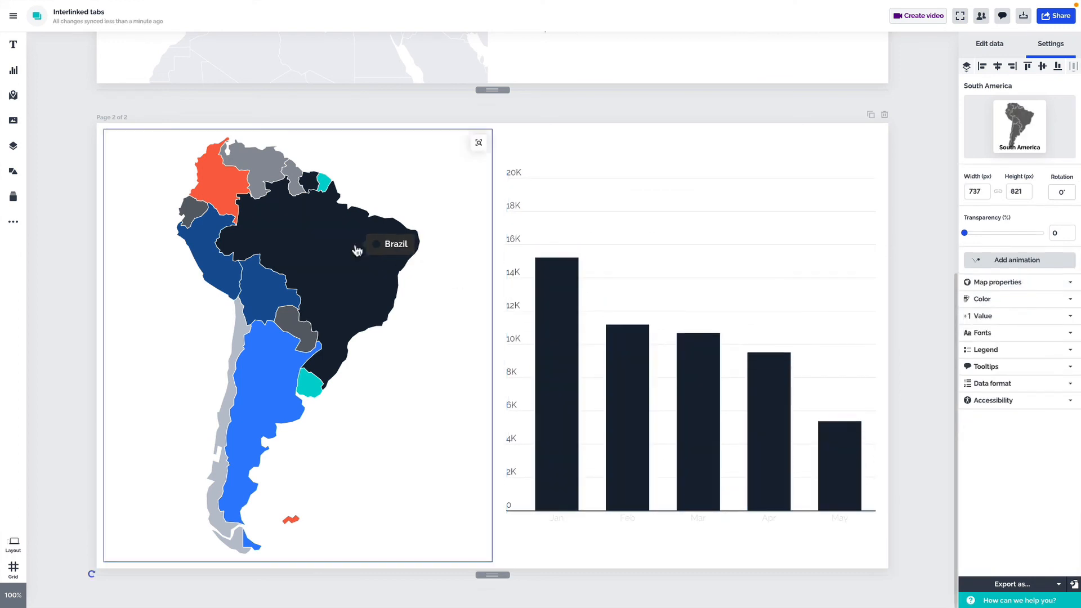
click(218, 193)
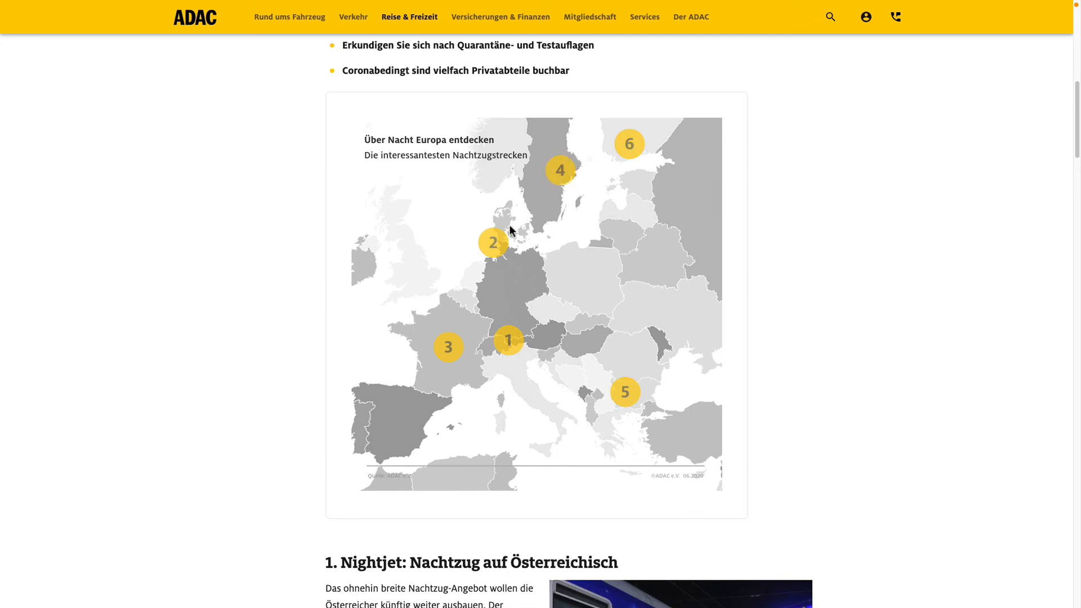
Open marker 2 on the ADAC web page's night train map of Europe
click(499, 244)
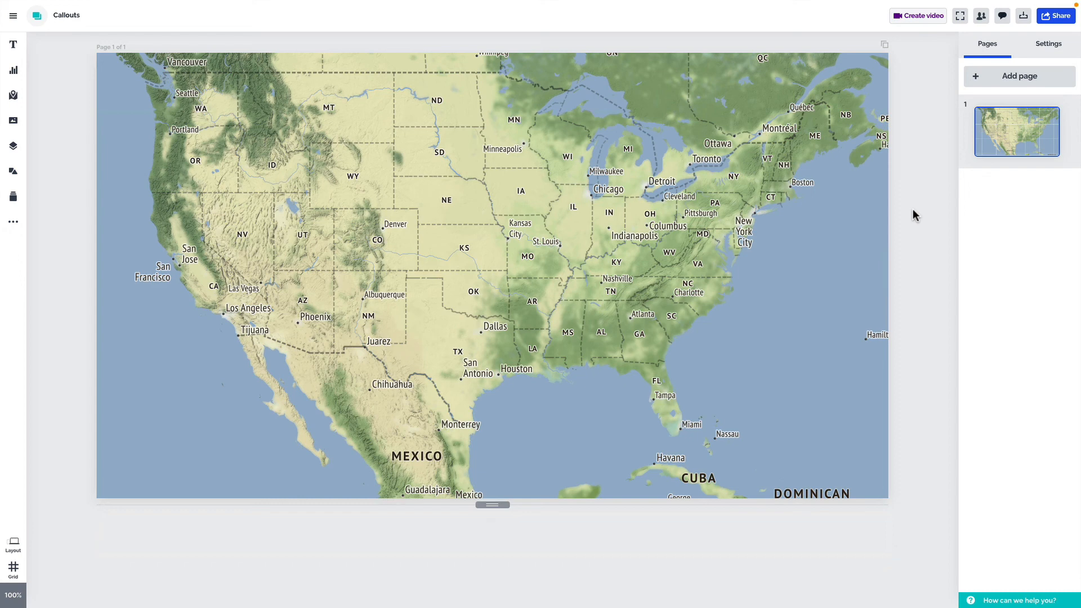
In the Callouts project, review the United States map's tile layer setting and tile source options, keeping Stamen Terrain
click(850, 226)
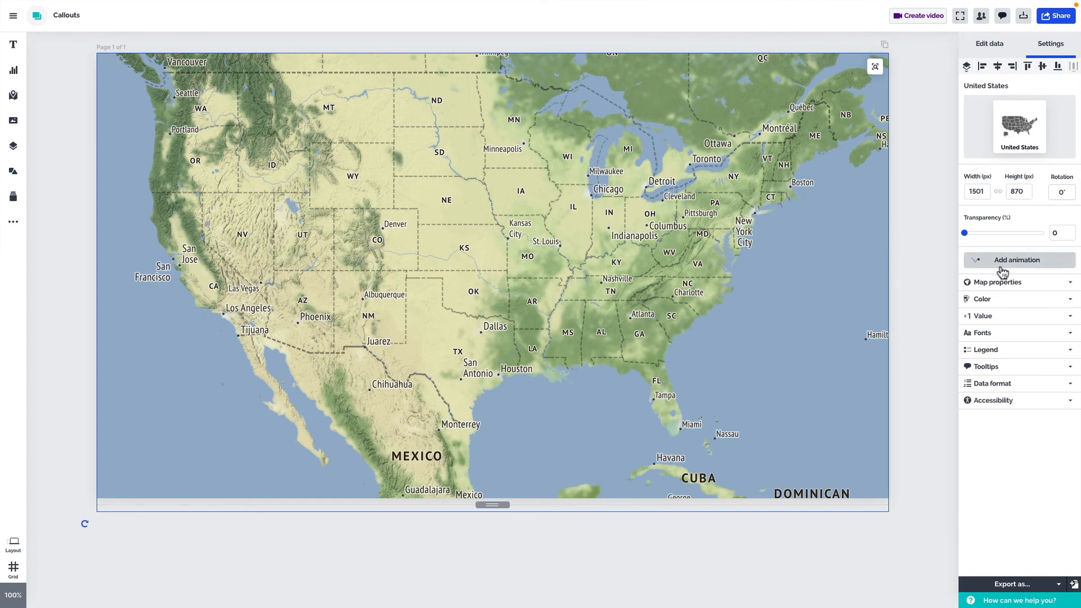
click(1034, 286)
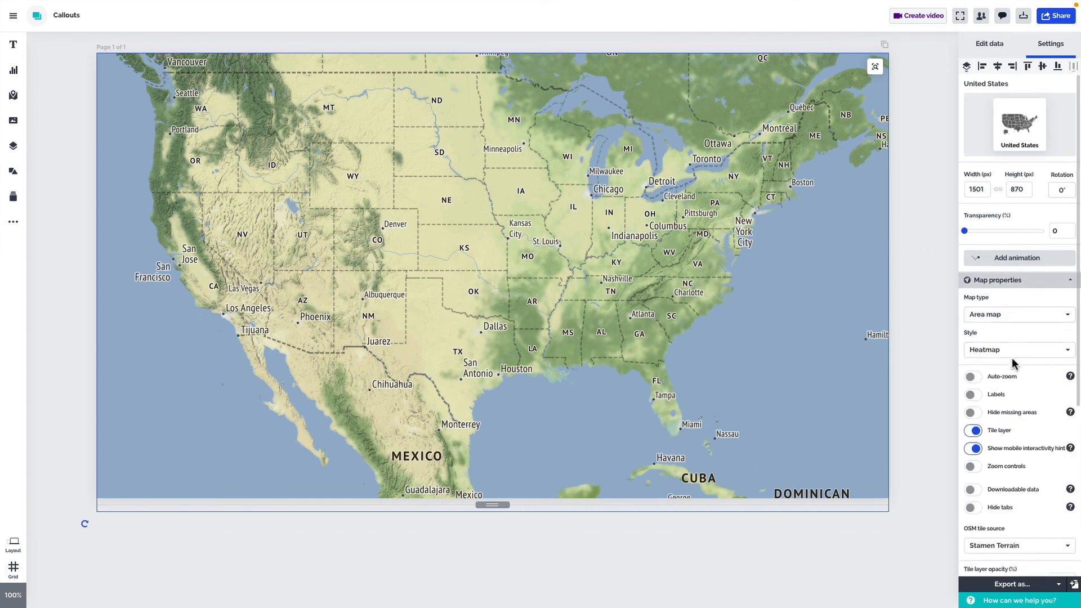
scroll(1013, 355, down, 1)
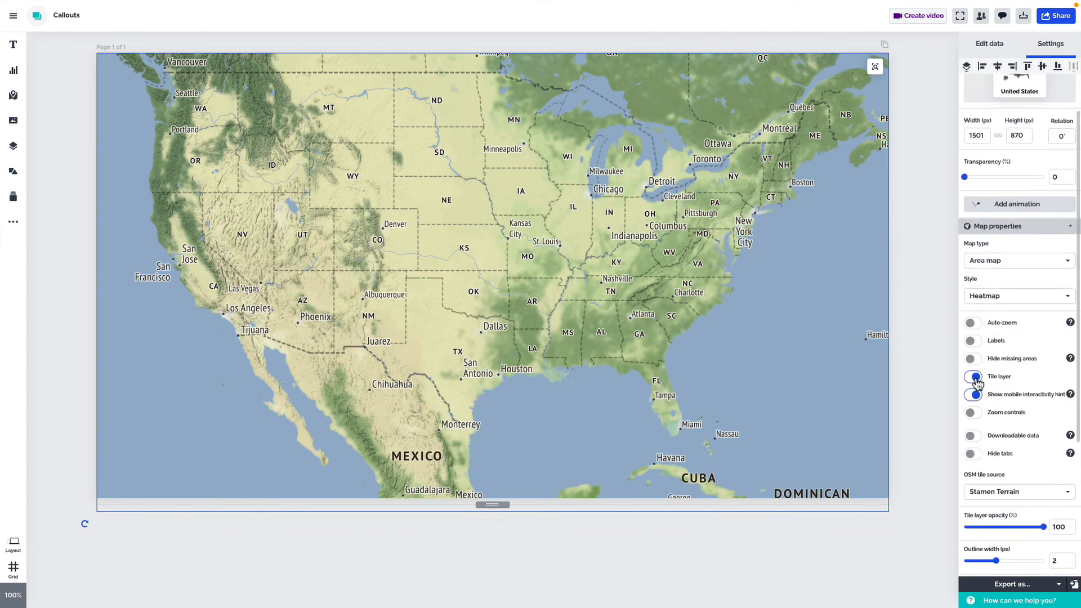
scroll(990, 379, down, 2)
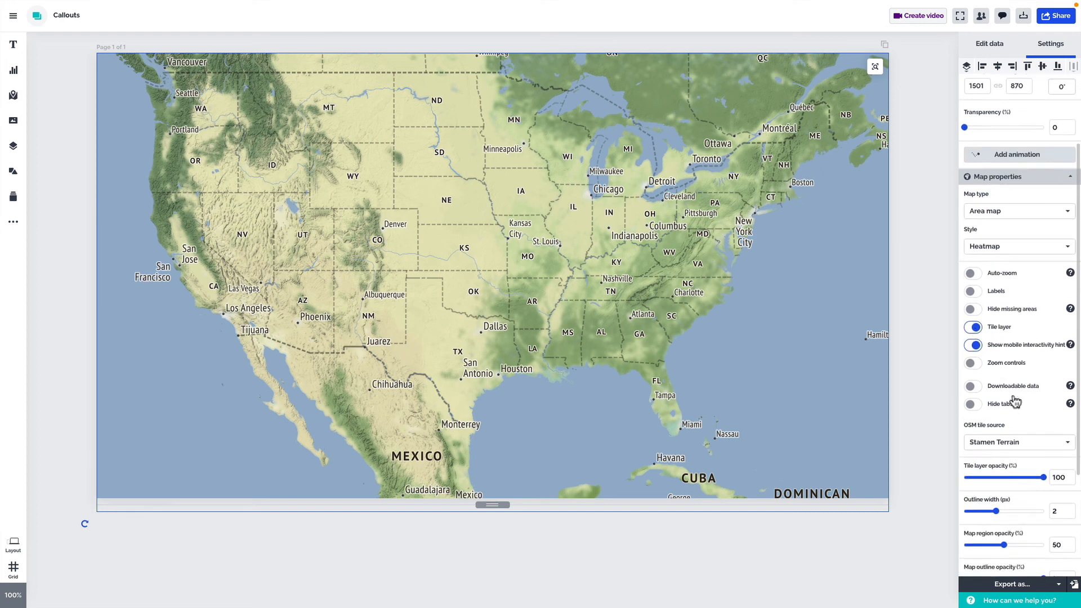
click(1023, 420)
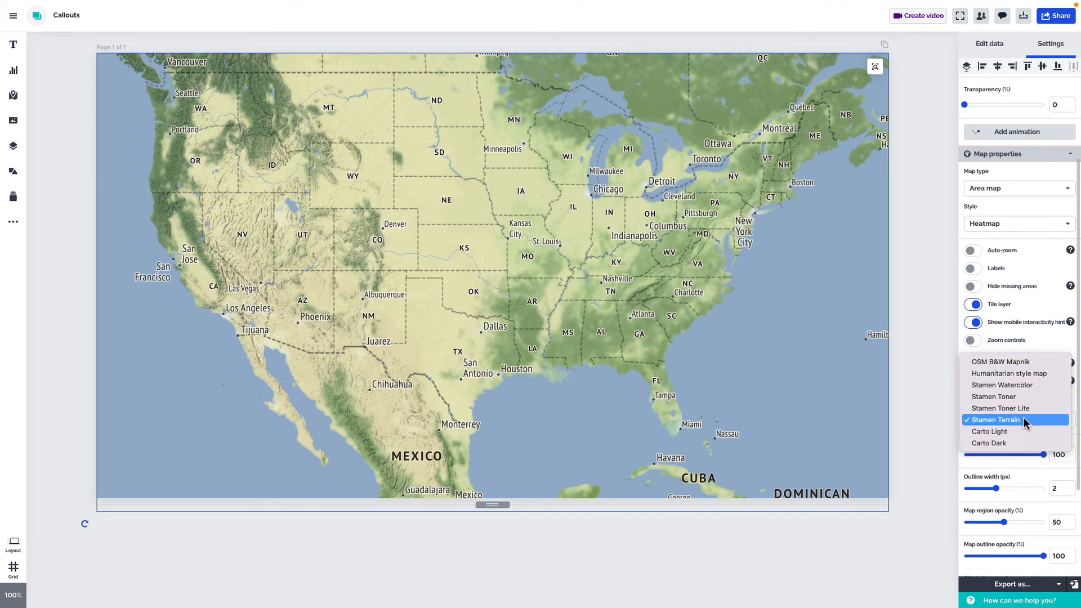
click(1023, 420)
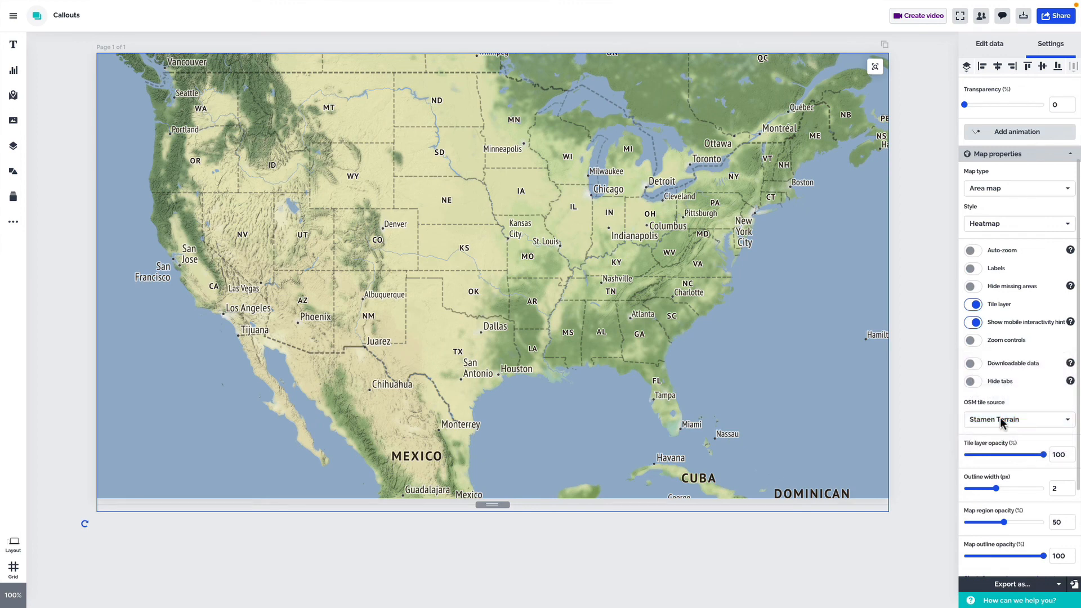
click(67, 205)
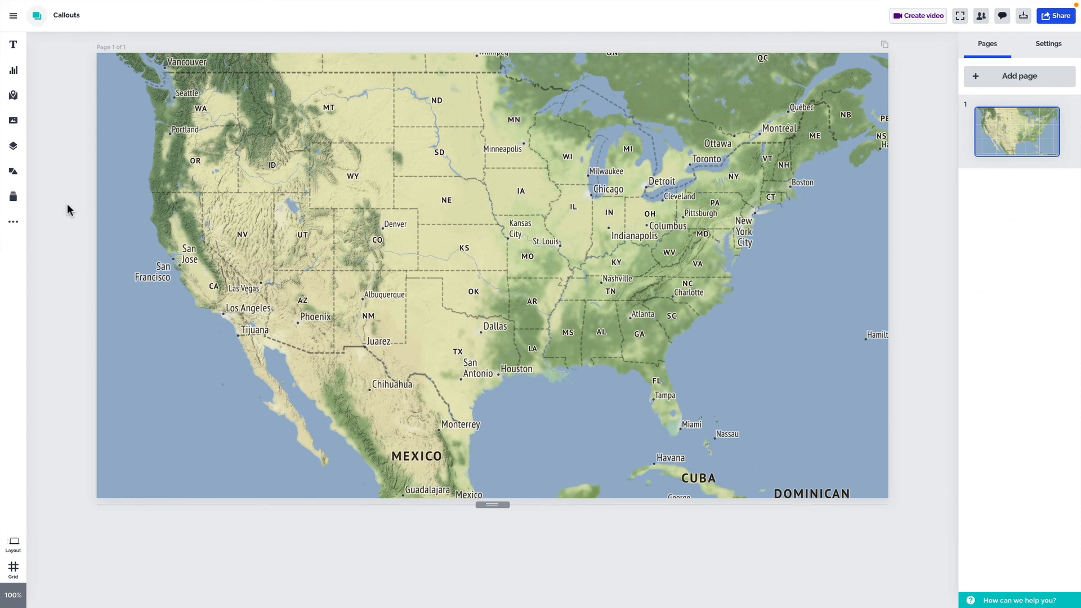
Browse the shapes, graphics categories and callout elements that can be added on top of the map
click(14, 172)
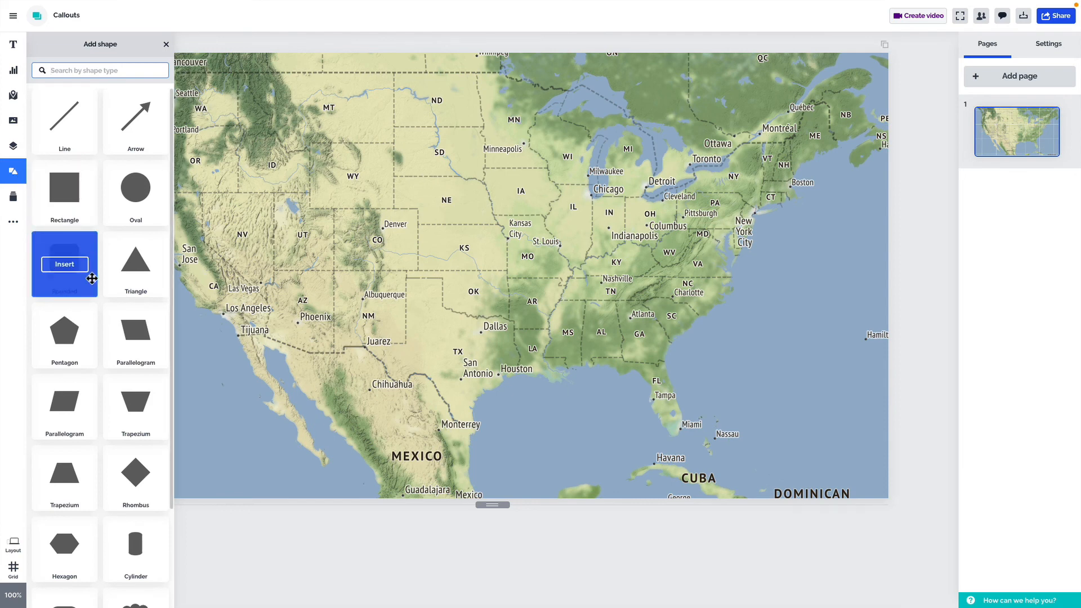
scroll(113, 293, down, 2)
scroll(106, 293, up, 2)
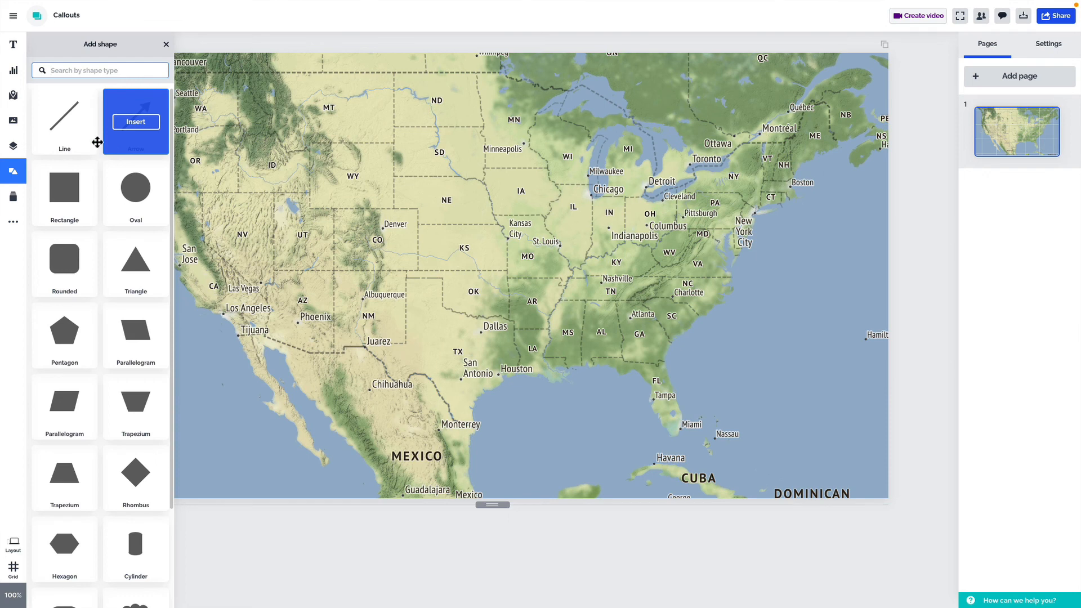
click(14, 122)
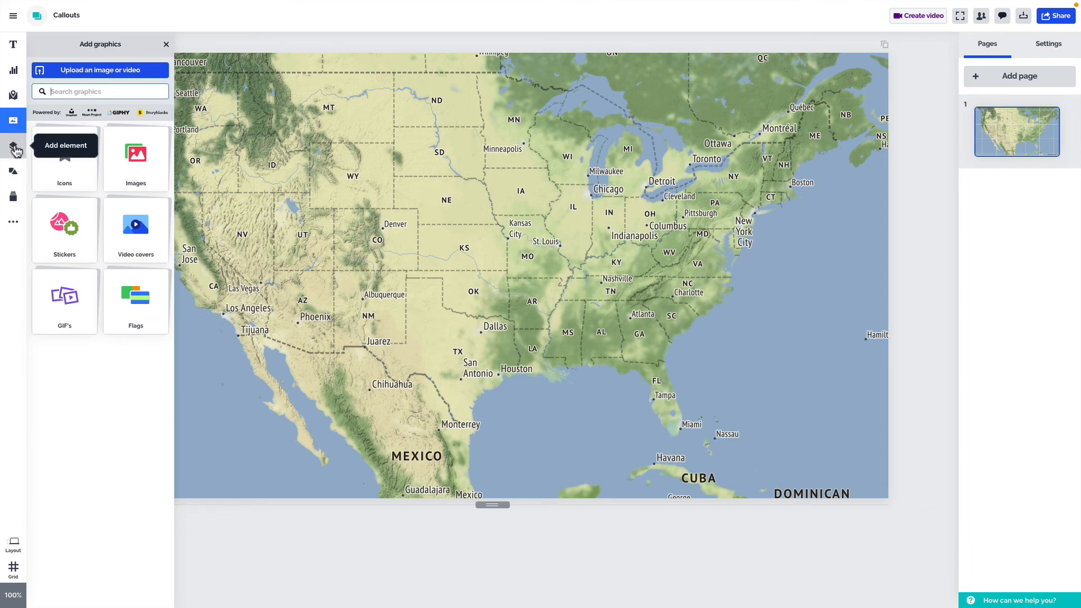
click(14, 148)
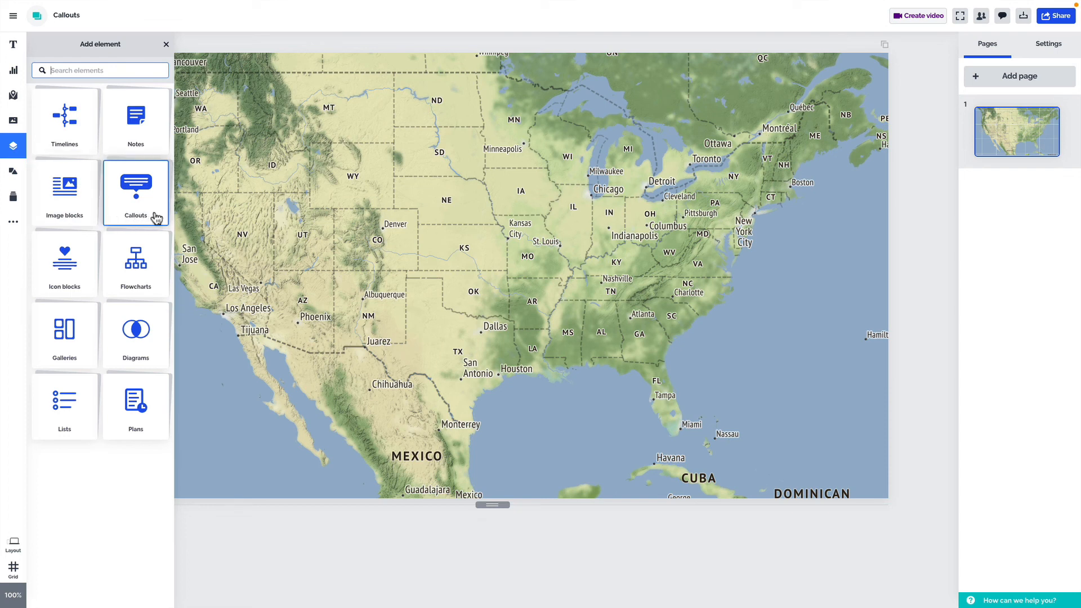
click(156, 218)
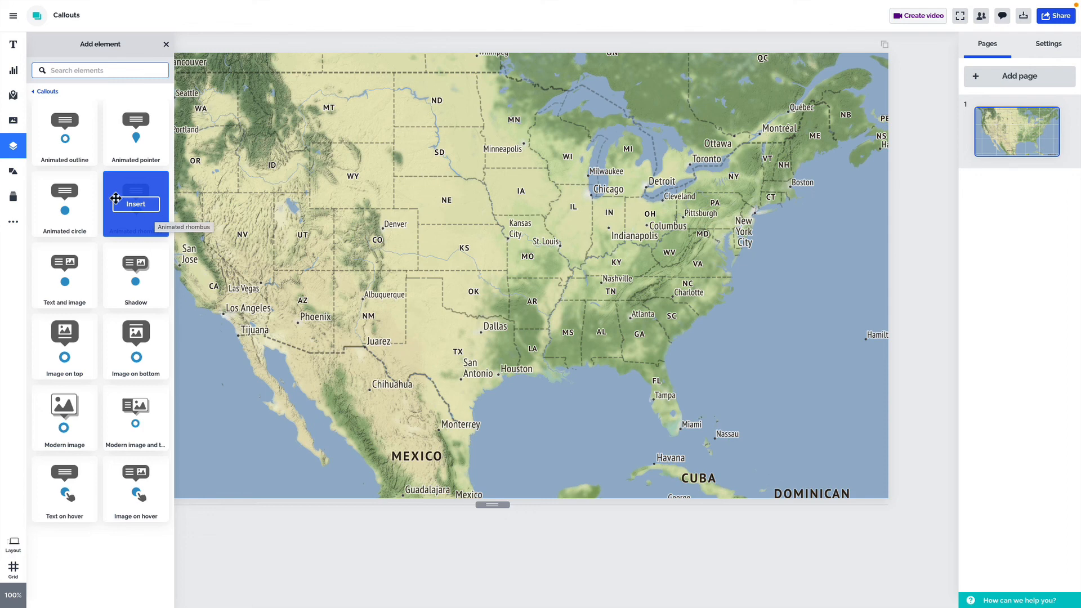
Search the icons for "mountains" and place the solid three-peak mountain icon on the western part of the United States map
click(14, 125)
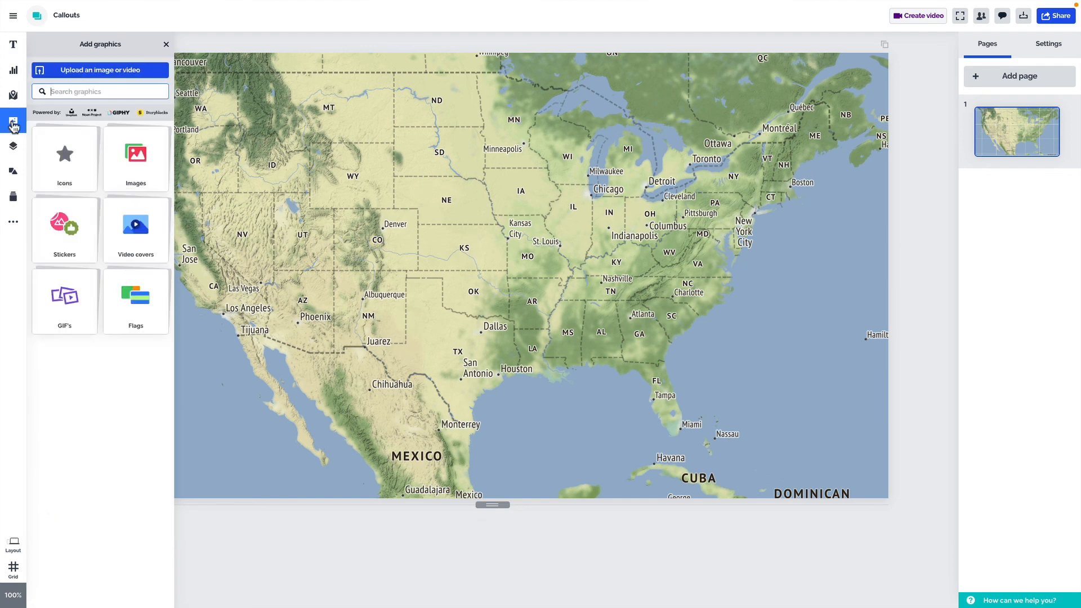
click(76, 160)
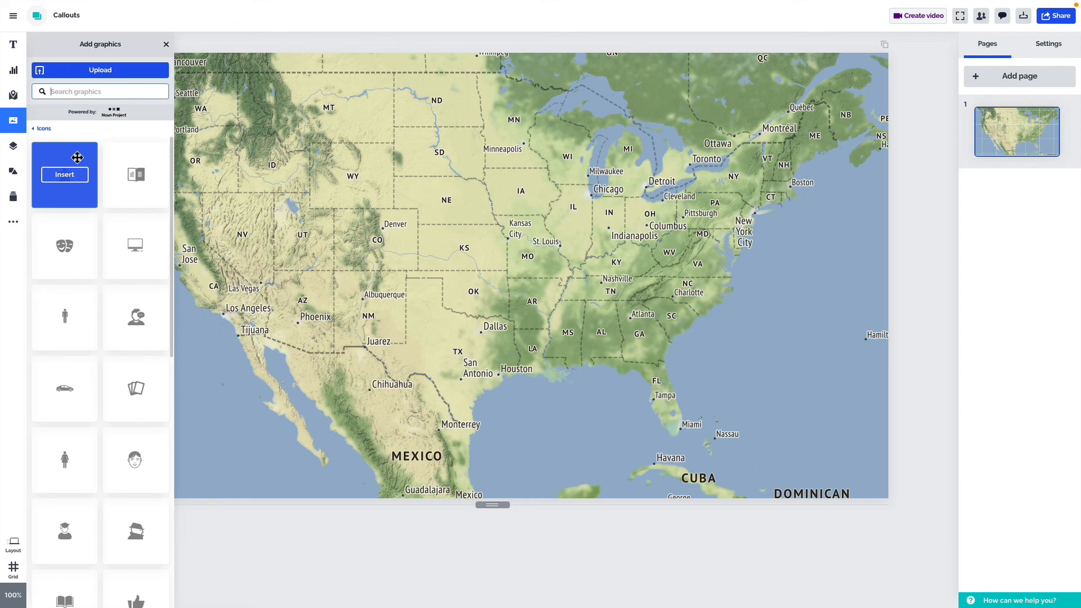
click(101, 91)
text(mount)
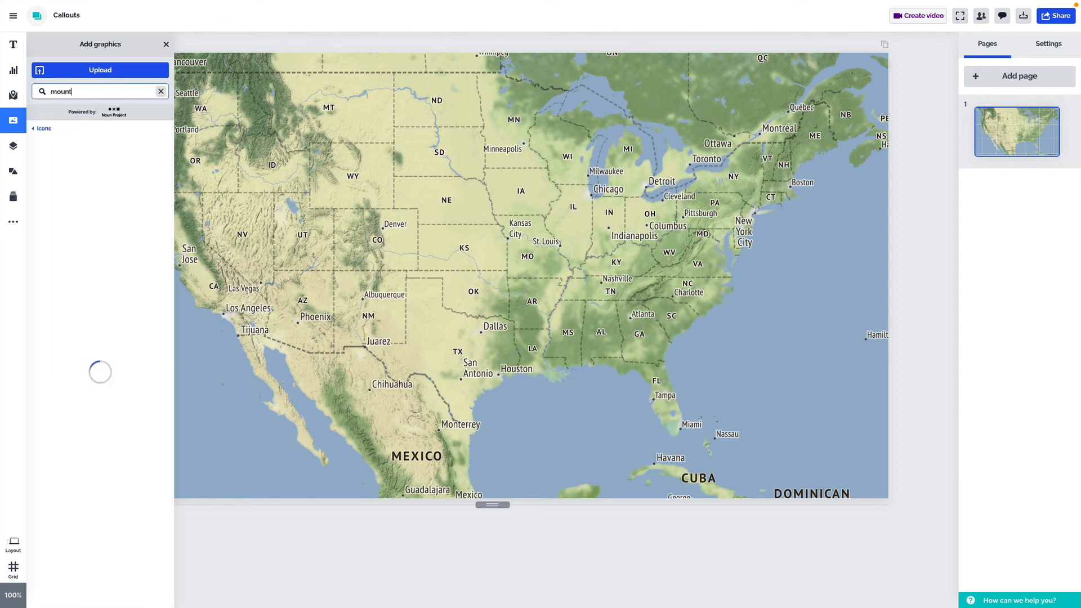
text(ains)
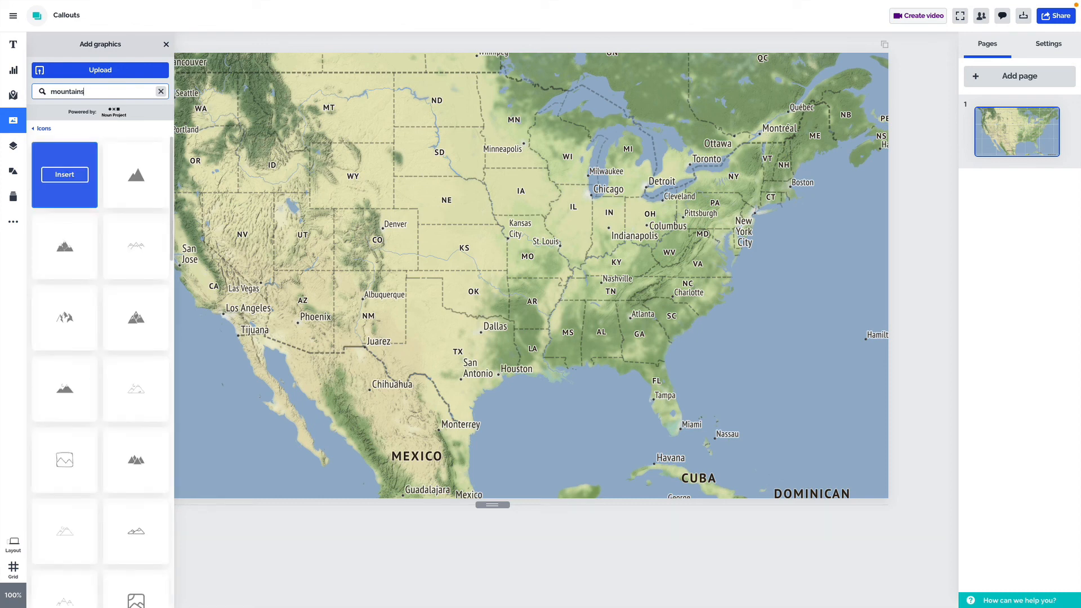
scroll(107, 237, down, 2)
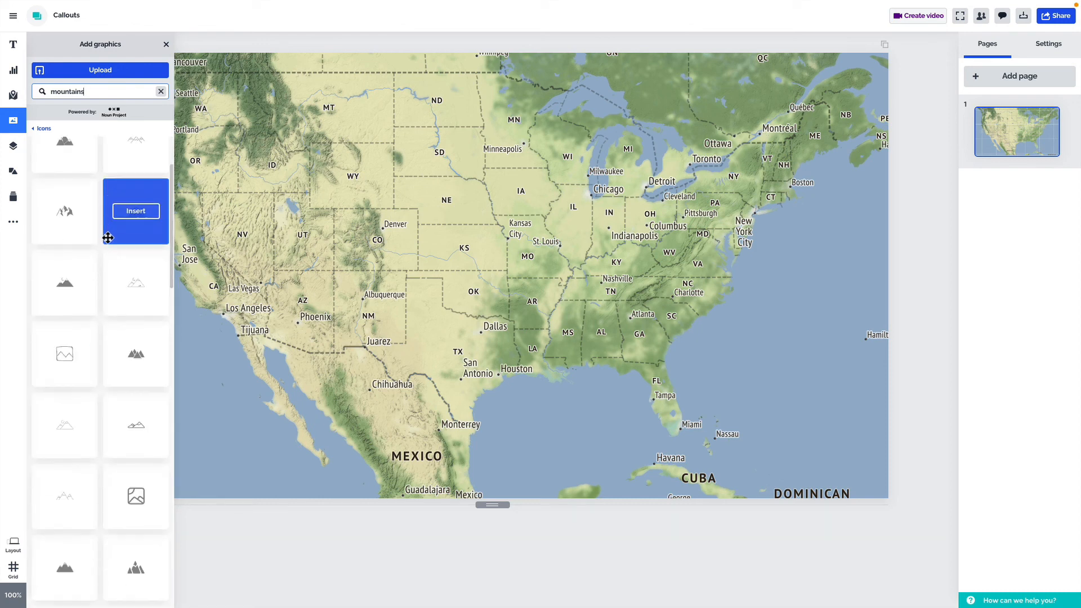
scroll(108, 238, down, 1)
scroll(107, 237, up, 3)
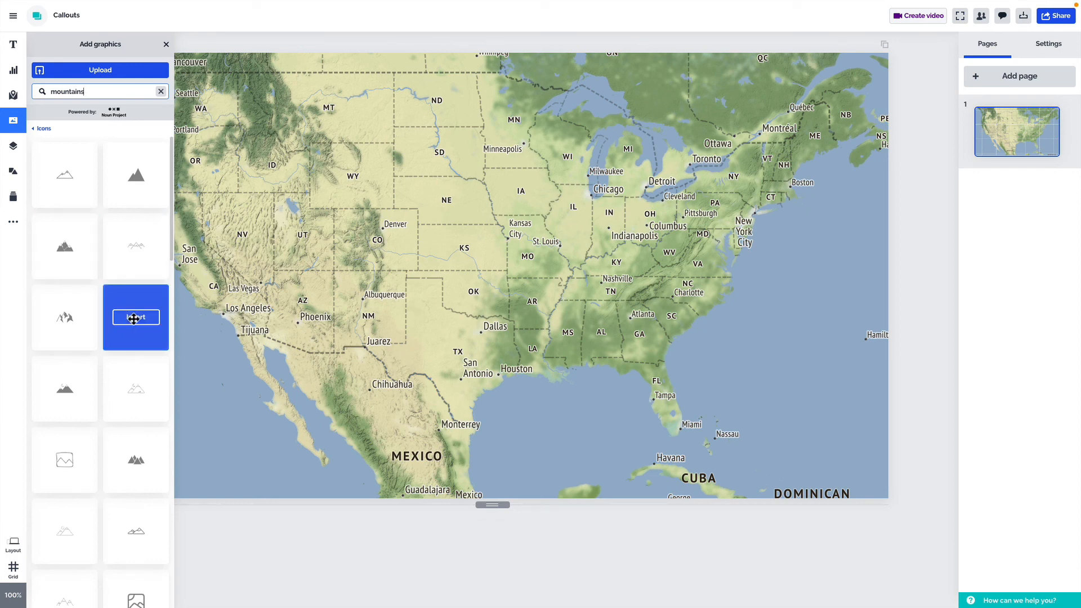
drag(136, 319, 336, 251)
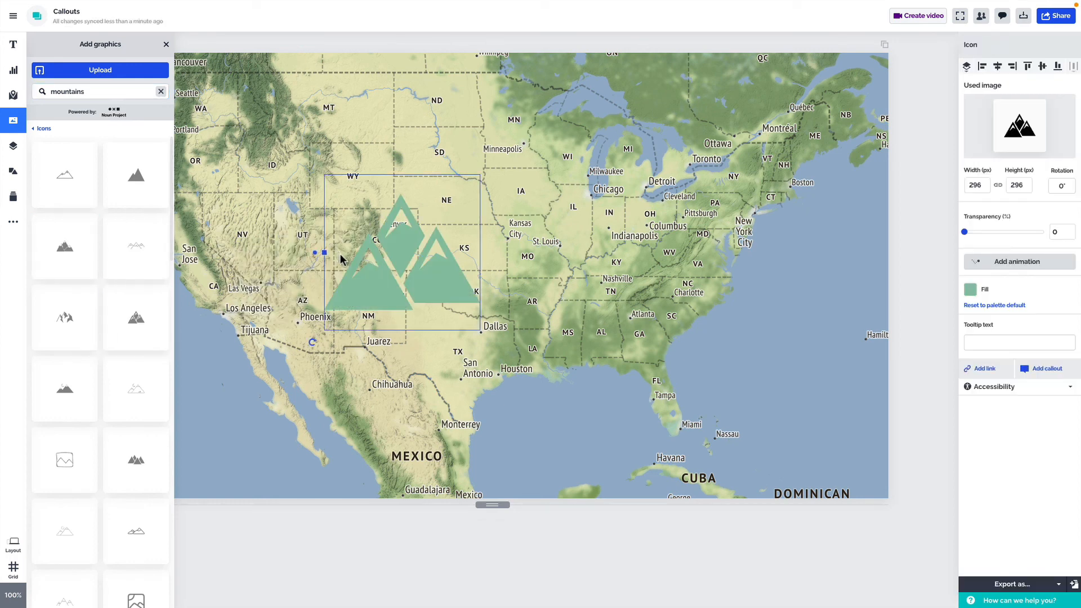
Shrink the mountain icon to about 236 × 236 px over Colorado and fill it with dark gray 4C4C4C
drag(431, 286, 397, 260)
drag(442, 147, 412, 180)
drag(347, 255, 364, 246)
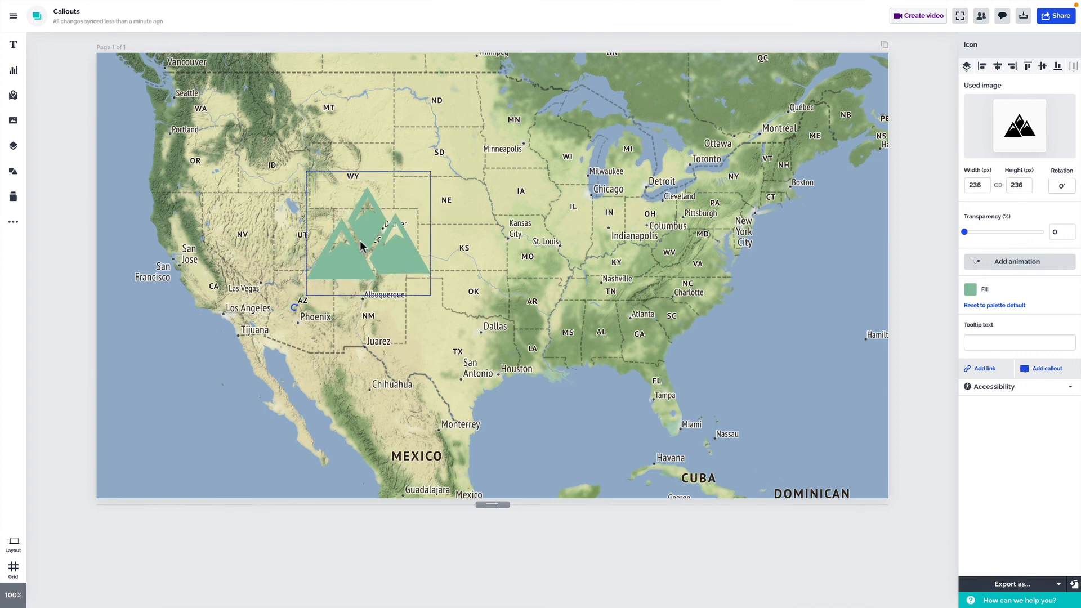
click(970, 290)
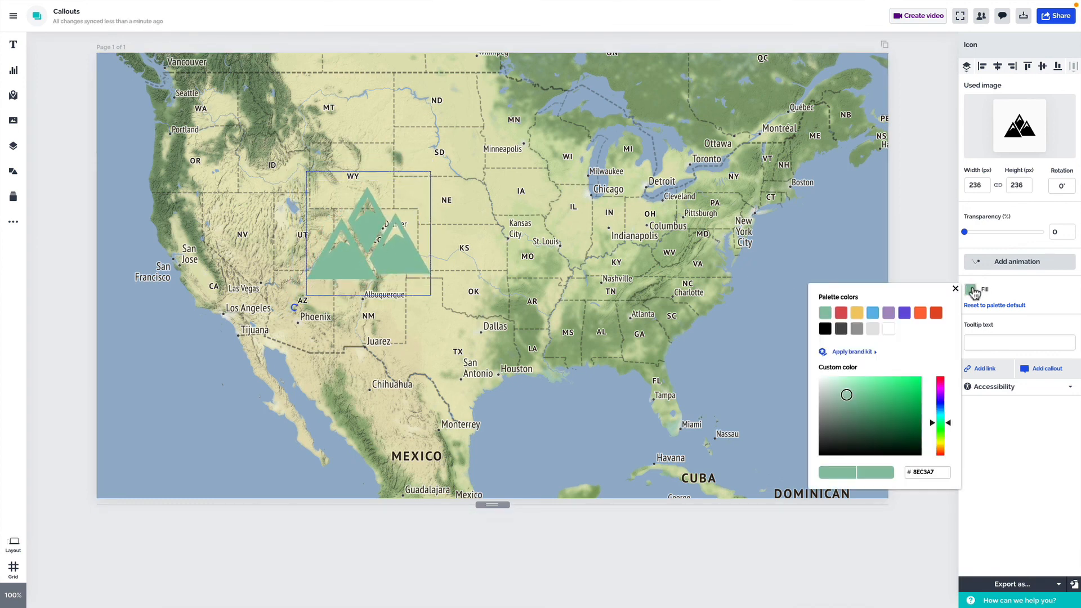
click(841, 329)
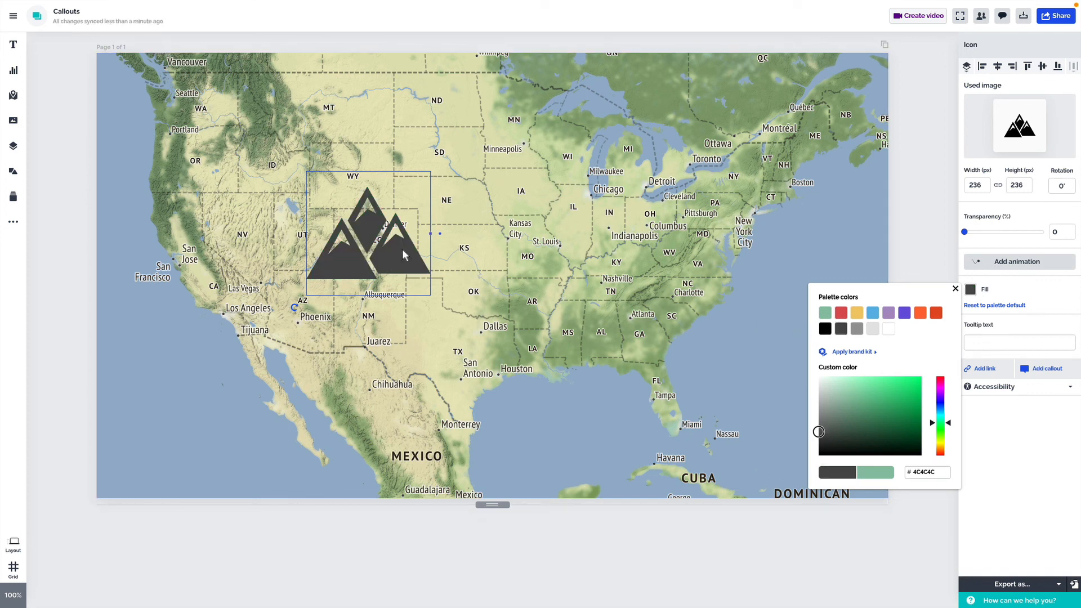
Add a callout to the mountain icon with text beginning "The Rocky Mountains, also known as the Rockies, are a major mountain range" and widen it to about 410 px
right_click(404, 254)
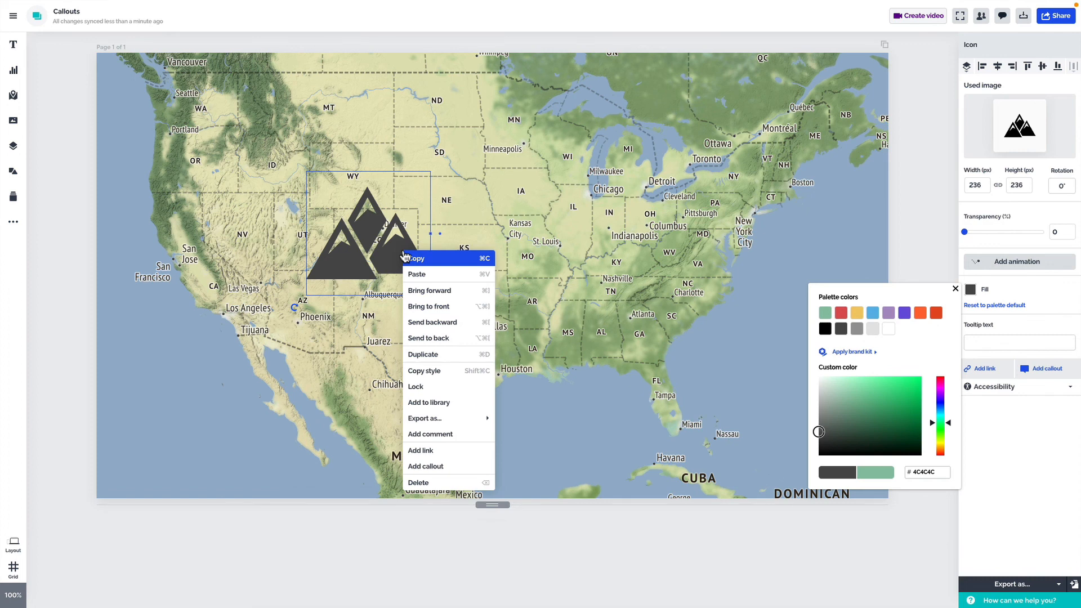
click(460, 469)
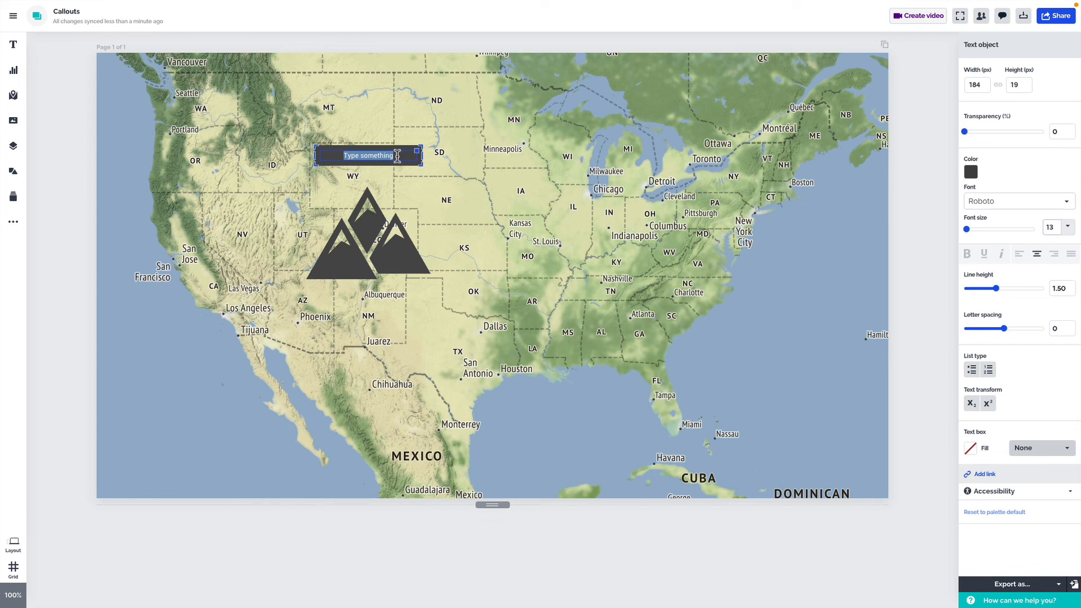
text(The Rocky Mountains, also known as the Rockies, are a major mountain range and the largest mountain system in North America. The Rocky Mountains stretch 3,000 mi (4,800 km) in straight-line distance from the northernmost part of western Canada, to New Mexico in the southwestern United States.)
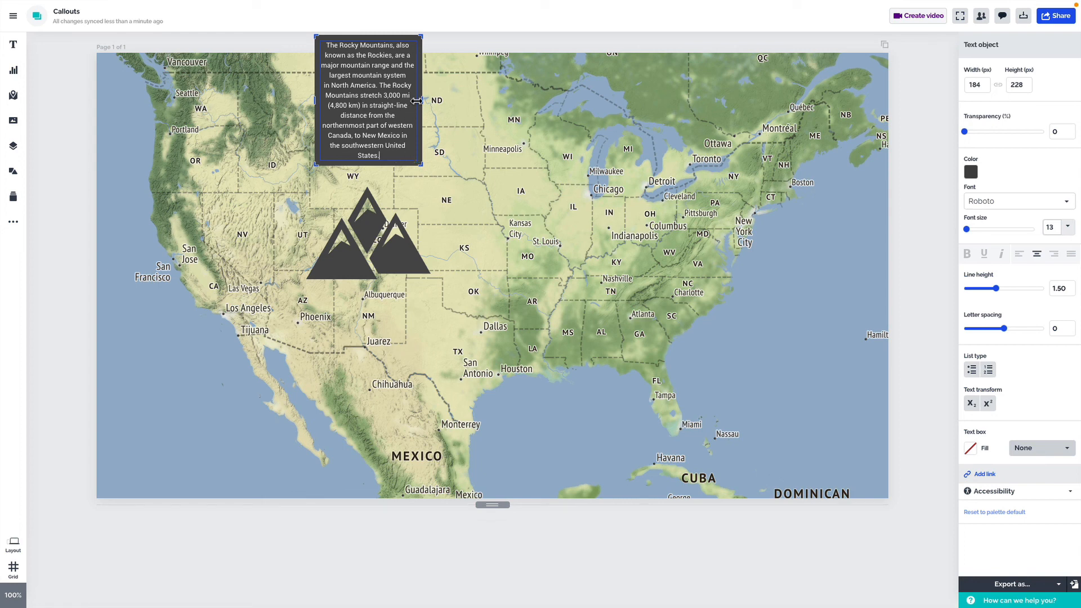
drag(416, 101, 477, 111)
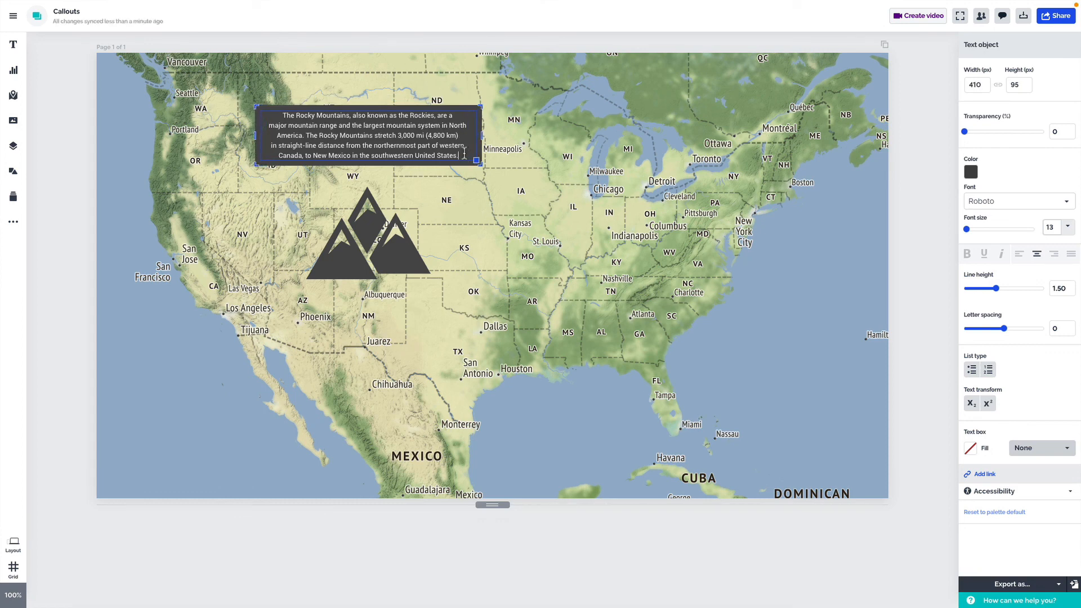
Set the callout text to font size 17 and widen its text box to about 484 px
drag(459, 156, 283, 116)
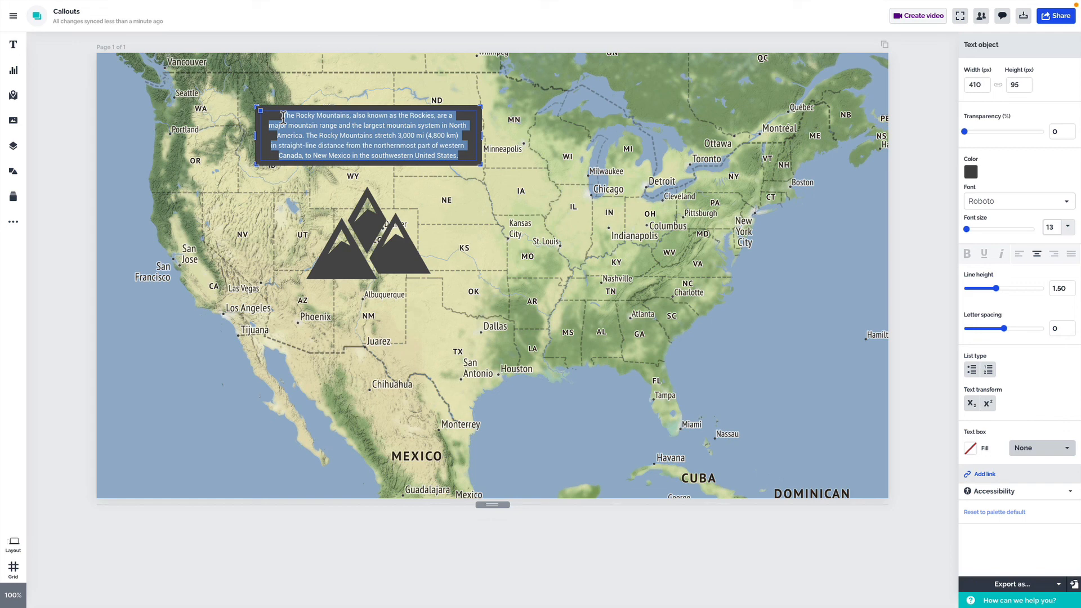
drag(966, 229, 969, 230)
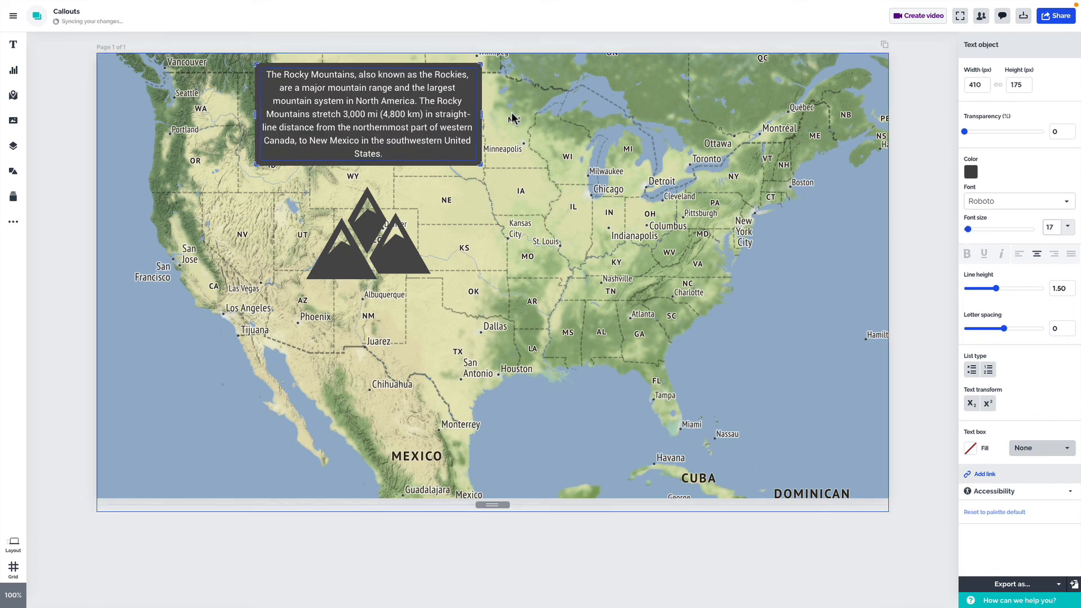
drag(478, 116, 501, 117)
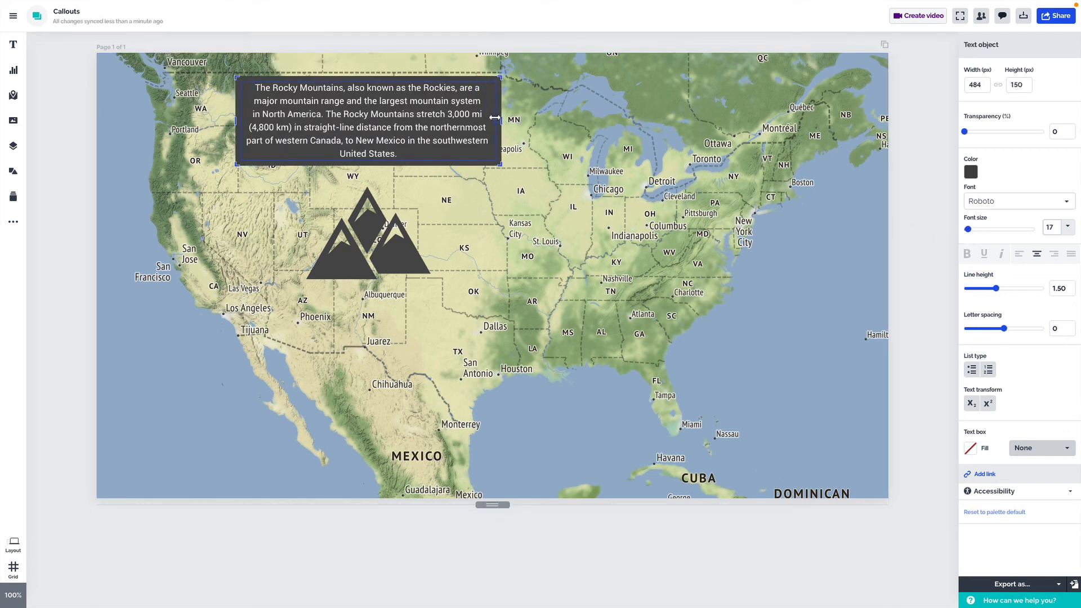
Make the words "Rocky Mountains" at the start of the callout text bold
key(ctrl+a)
drag(345, 89, 275, 88)
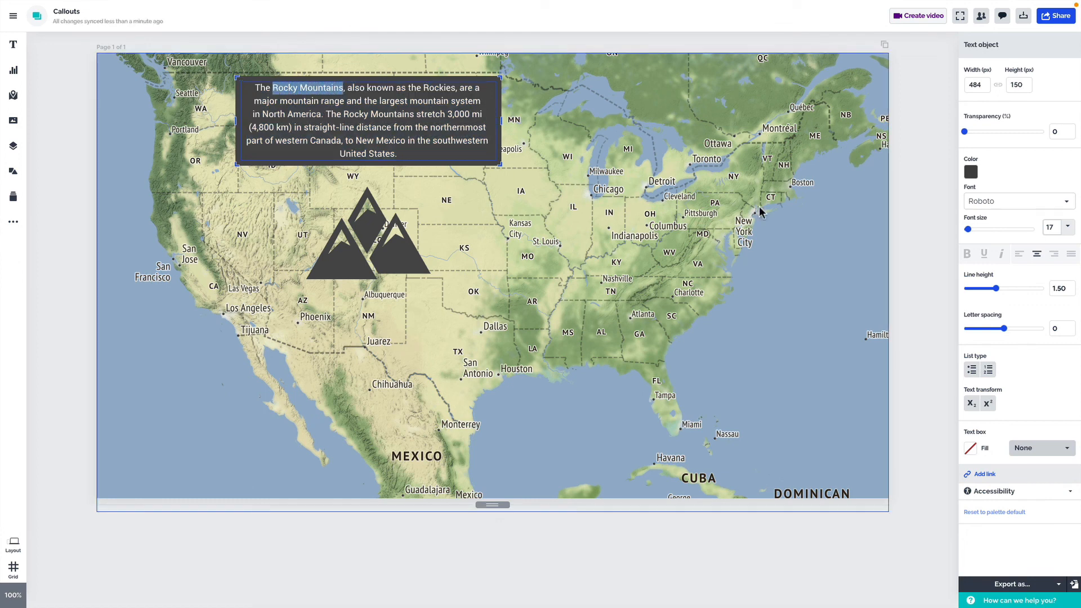
click(965, 254)
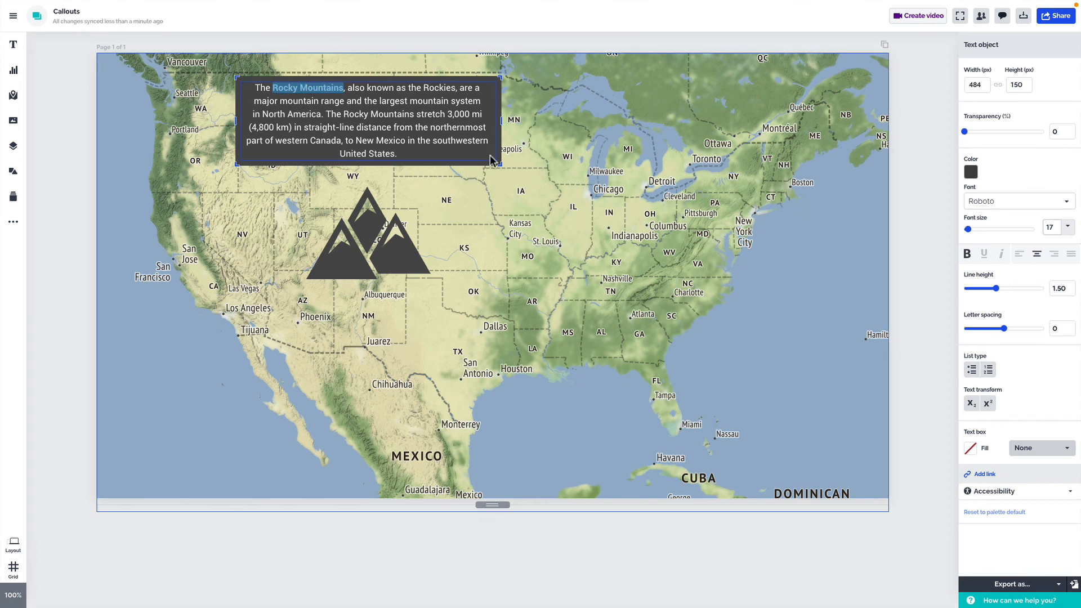
click(412, 222)
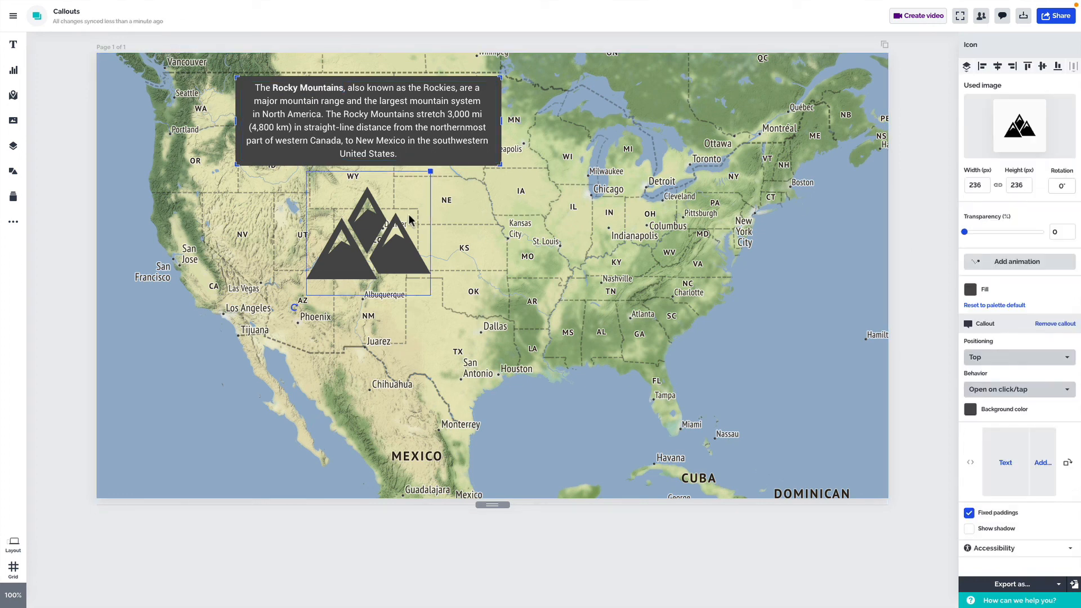
Set the mountain icon callout's positioning to Right and review its behavior and background color options, keeping Open on click/tap
click(387, 239)
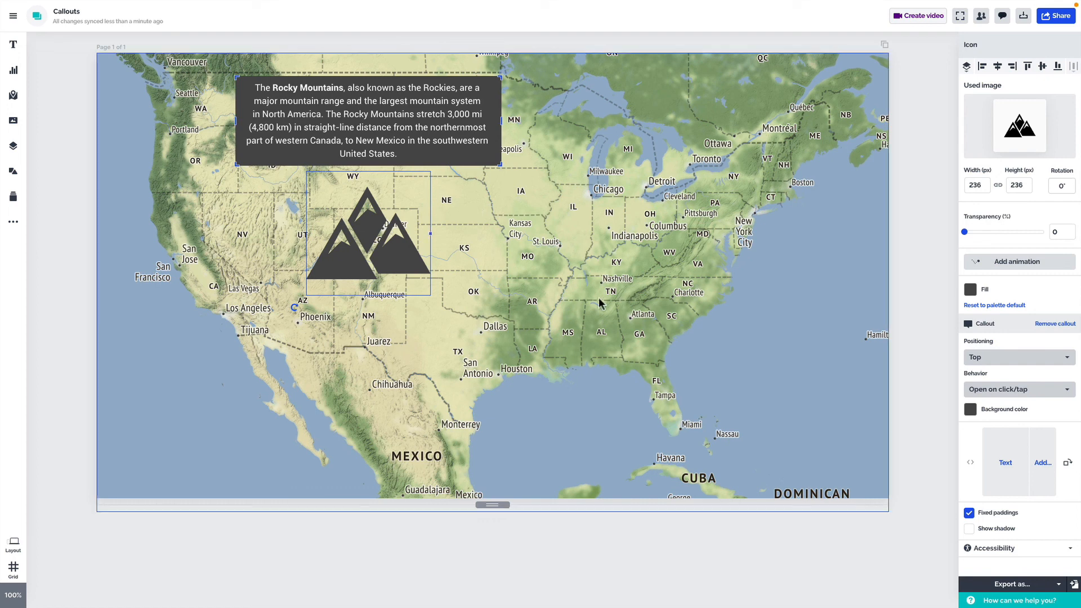
click(1008, 358)
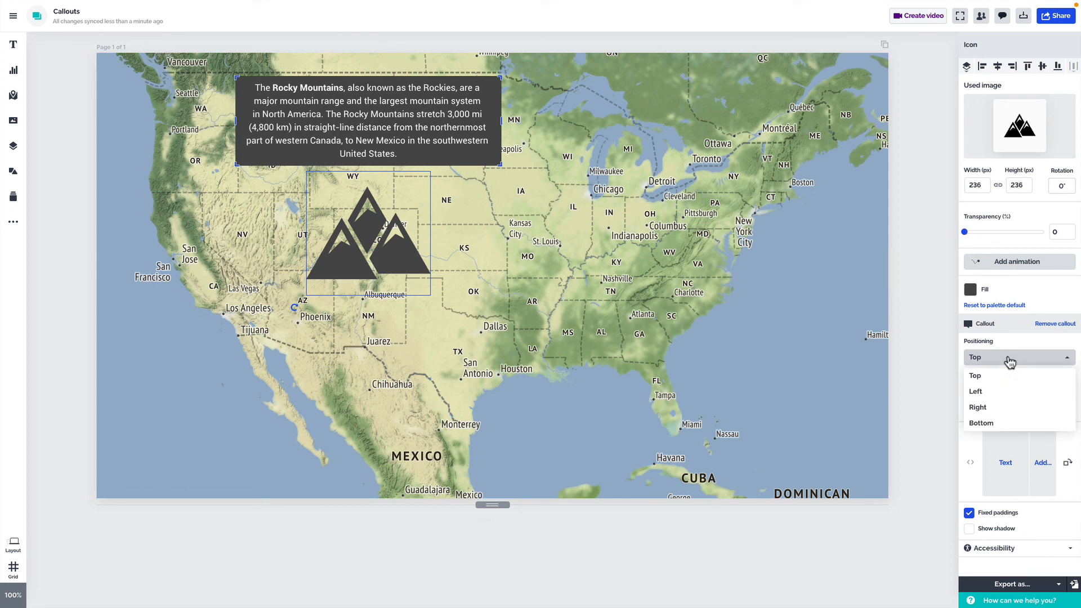
click(1006, 409)
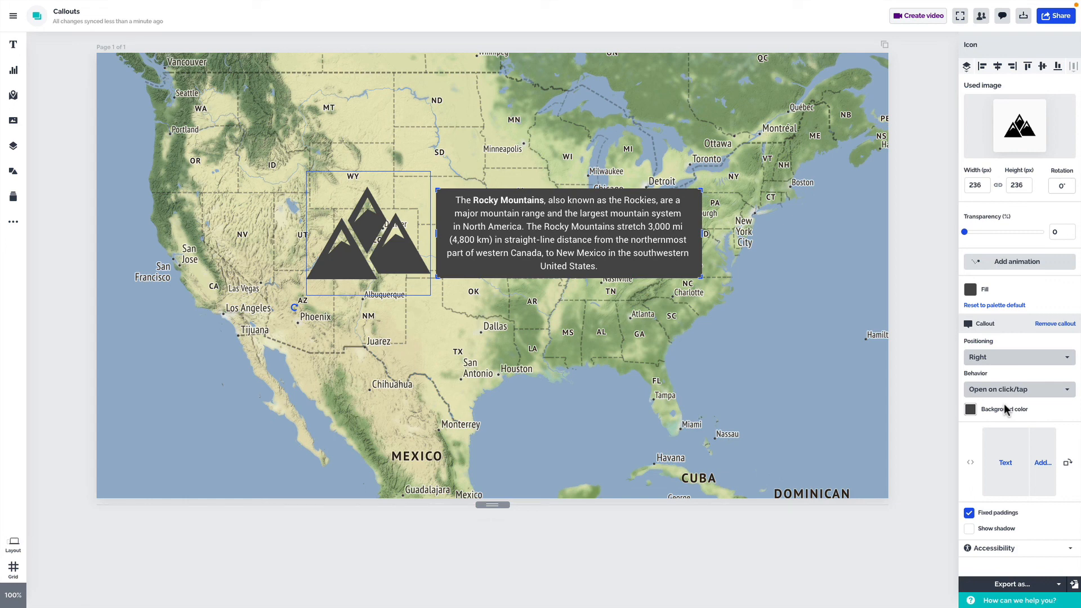
click(1036, 389)
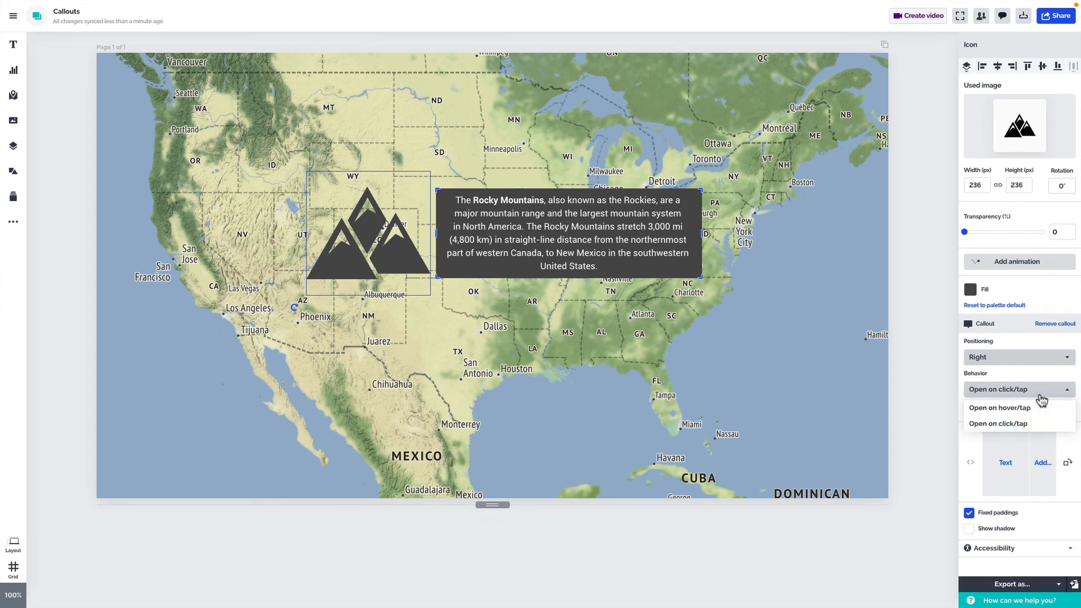
click(1042, 376)
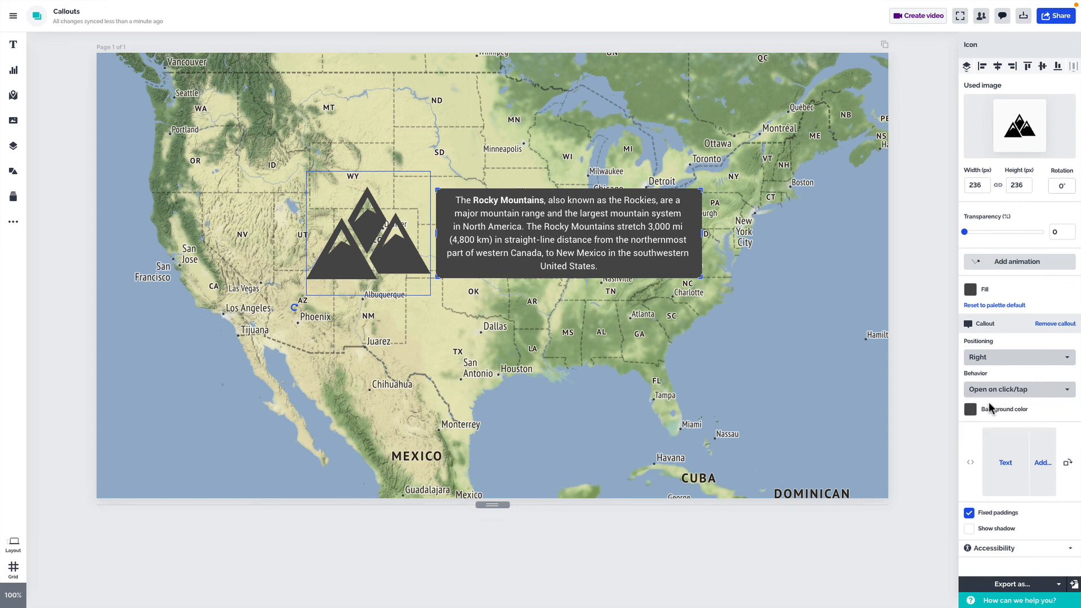
click(970, 410)
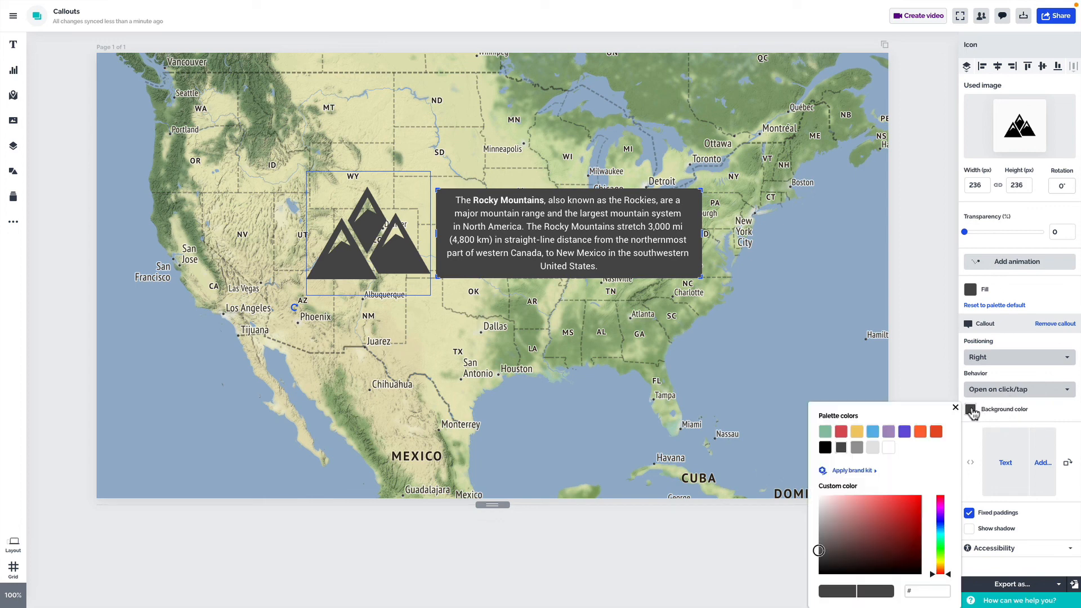
click(1012, 422)
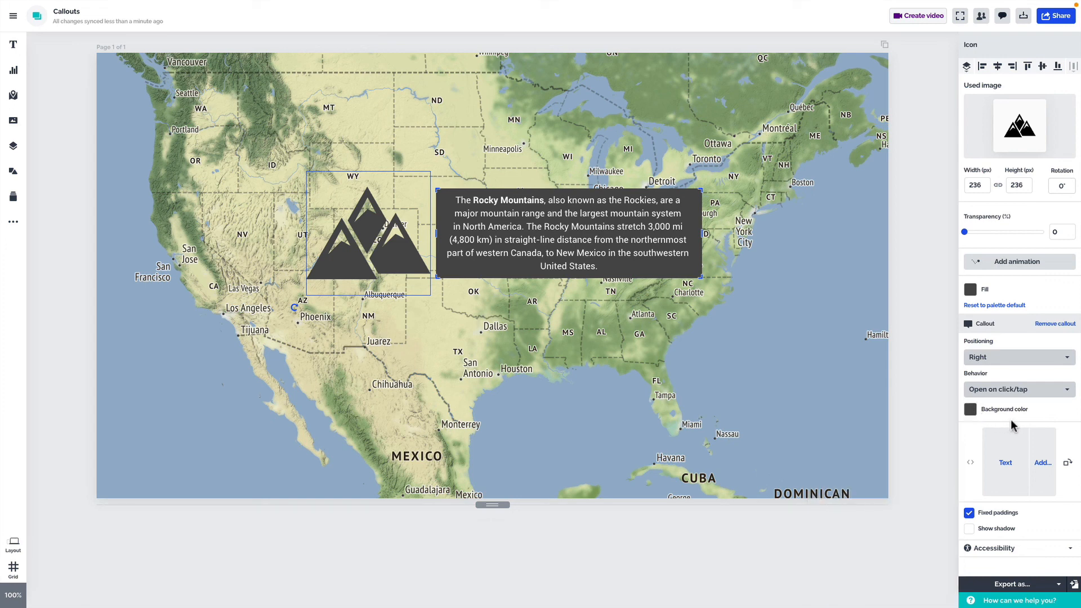
Add a mountain landscape image found with "rockies" beside the callout text and enlarge it to about 335 × 223 px
click(1041, 463)
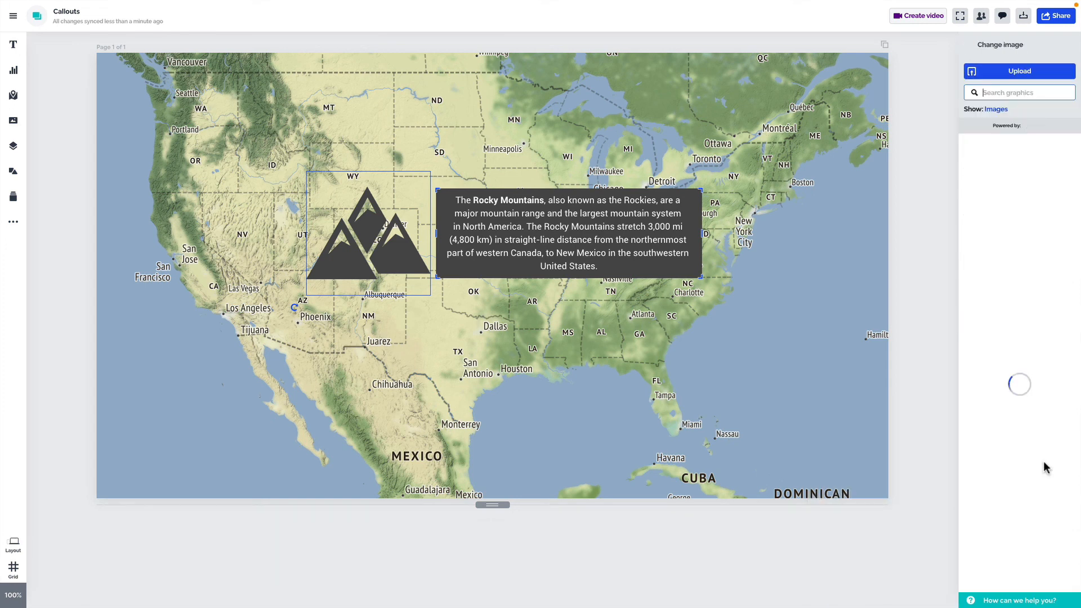
click(1027, 93)
text(rockies)
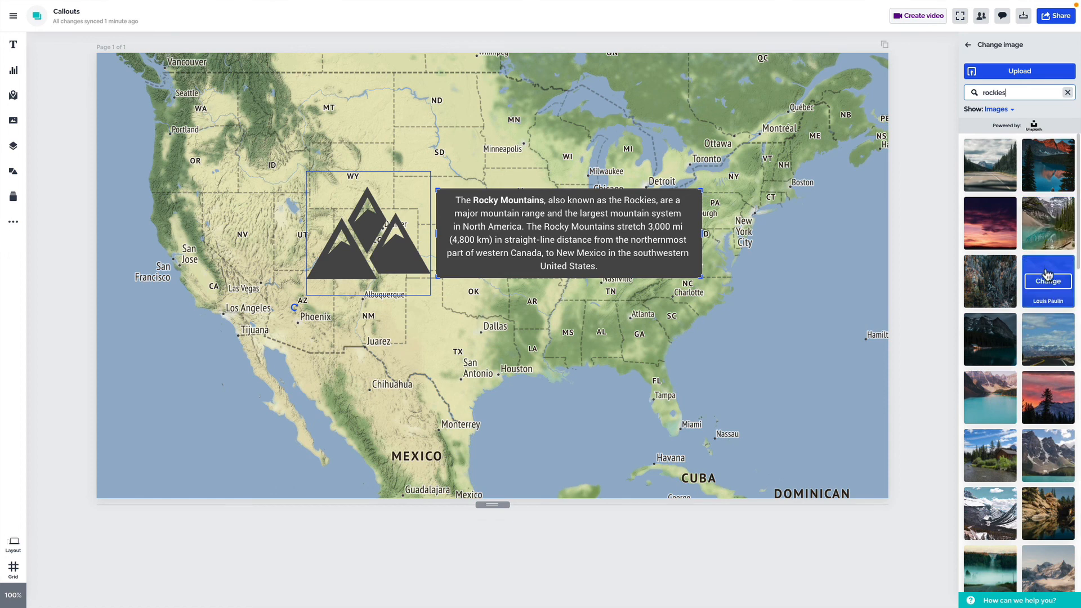
click(1047, 280)
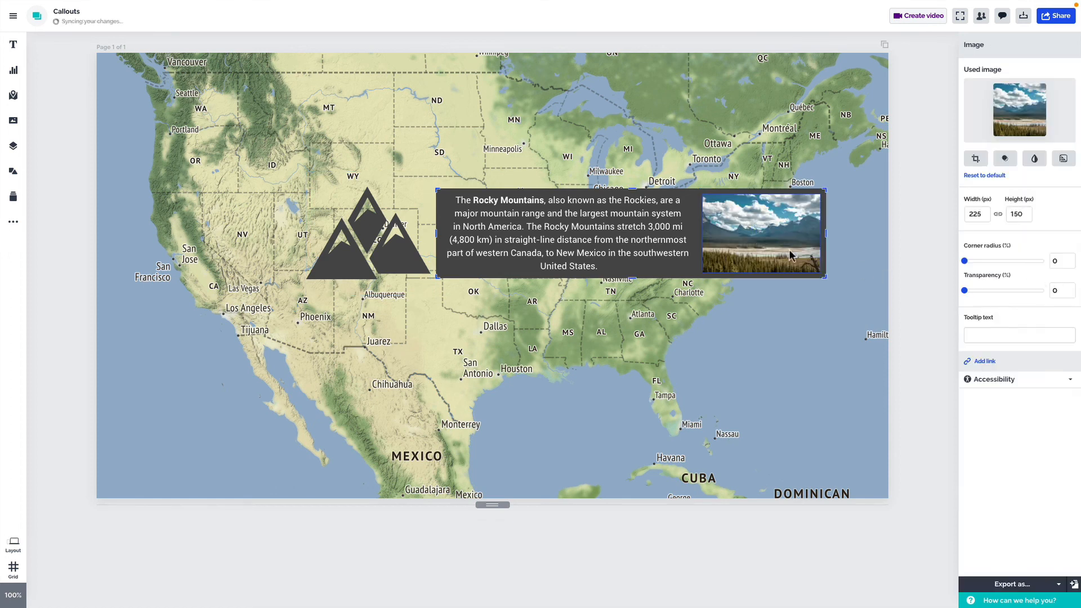
drag(708, 200, 687, 163)
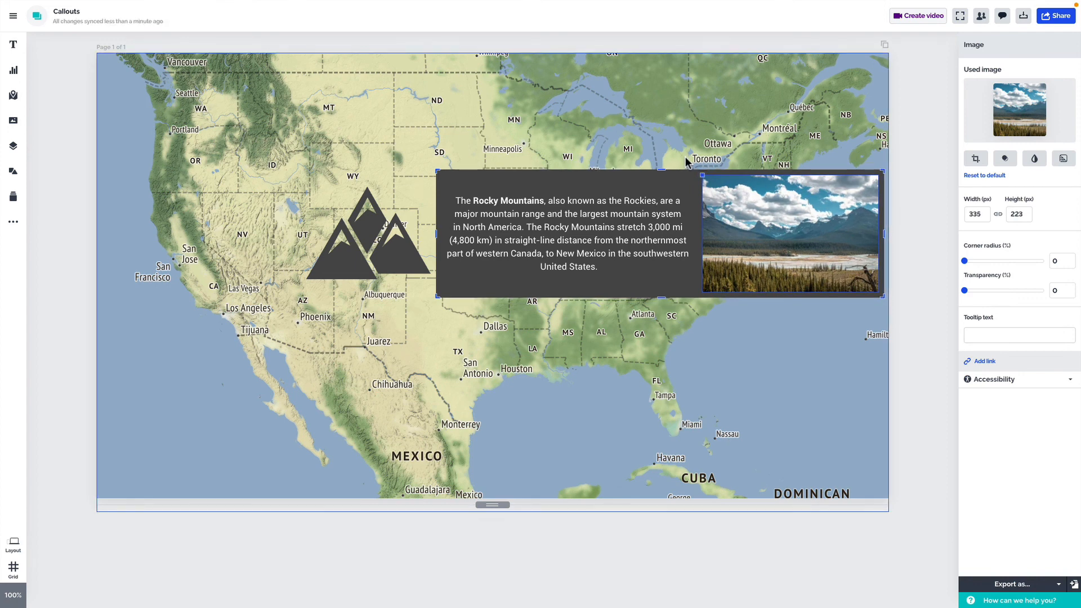
Turn on the shadow for the mountain icon's callout and try opening the callout in the full-screen preview
click(687, 283)
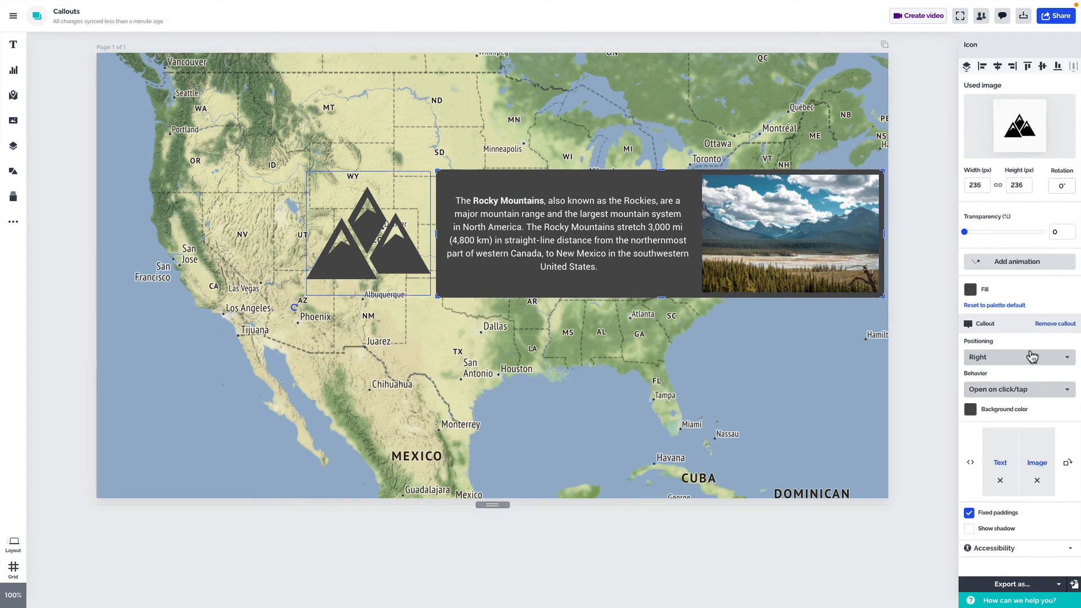
click(969, 529)
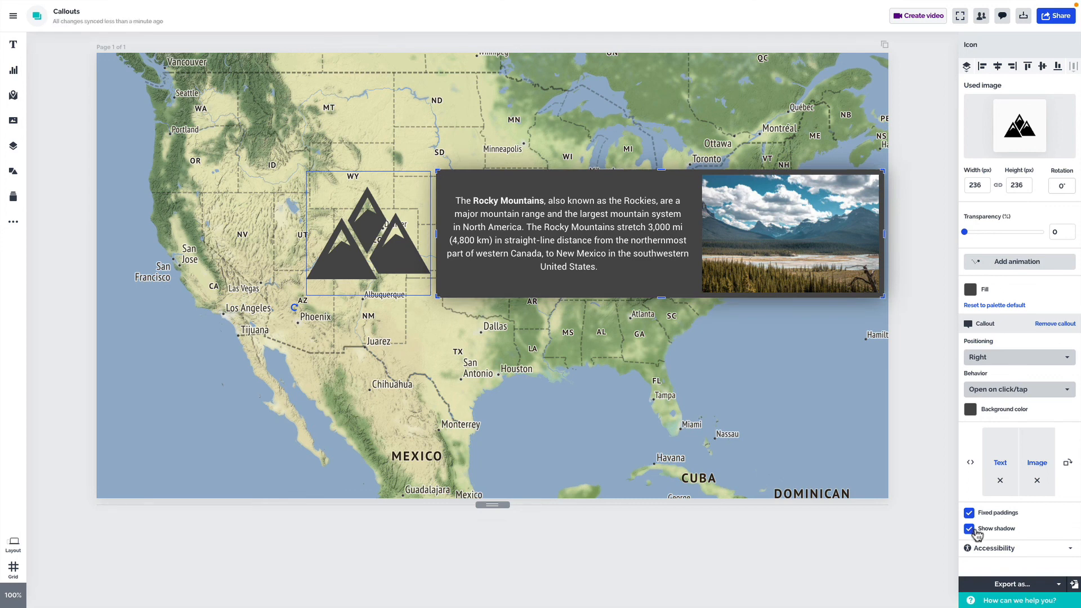
click(804, 361)
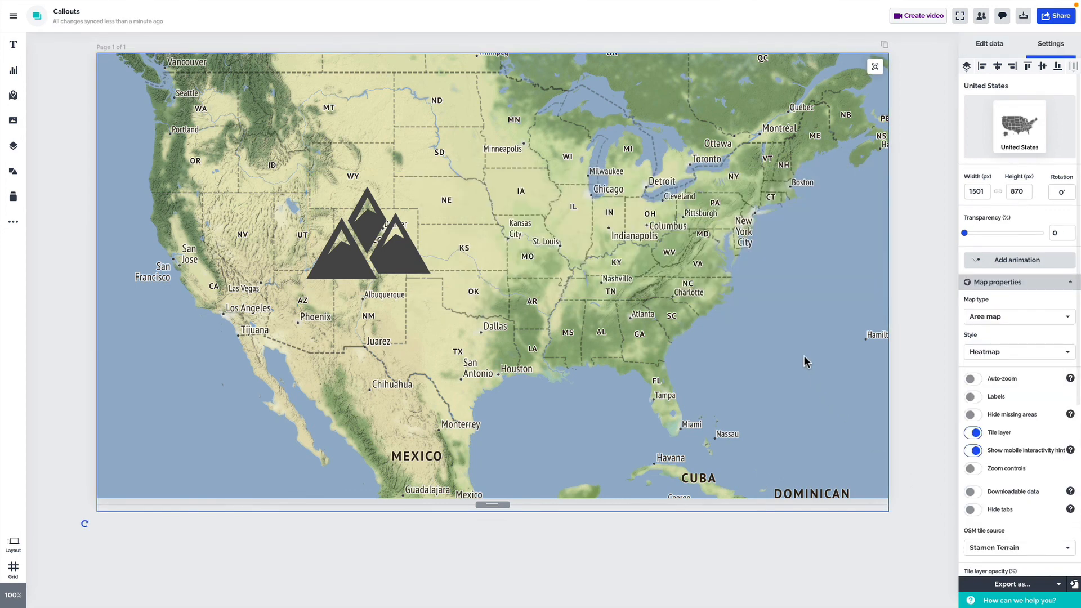
click(961, 17)
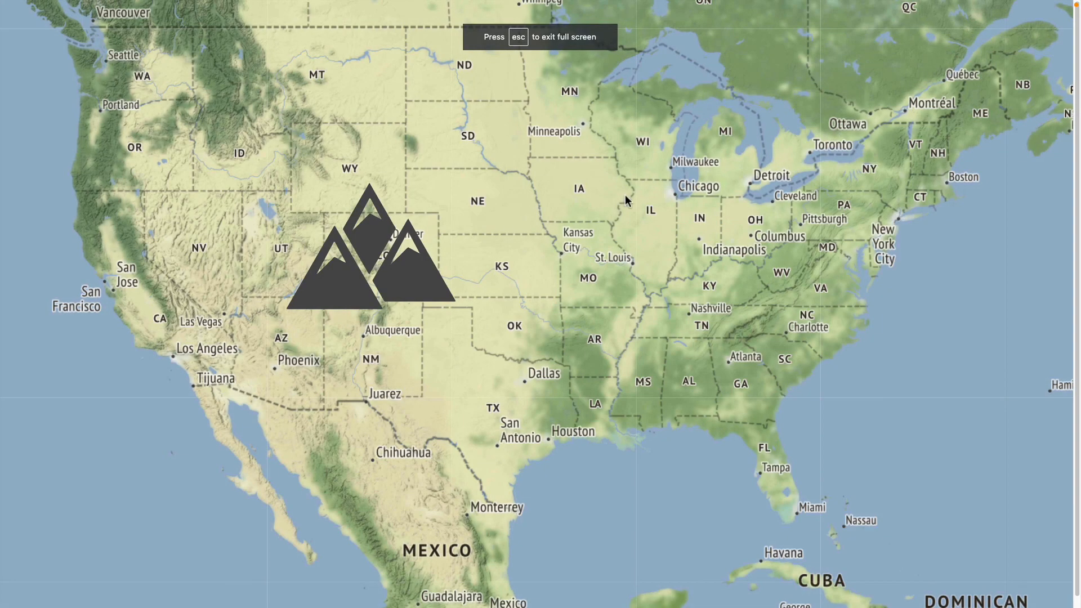
click(373, 245)
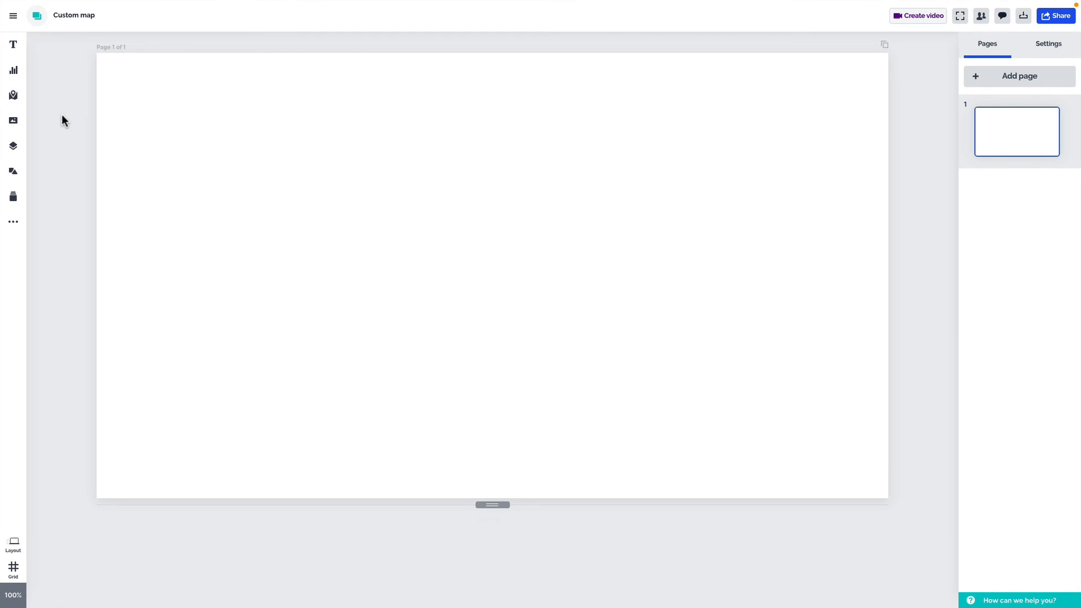
In the Custom map project, upload the file USA.json from the Maps folder as a custom map
click(13, 95)
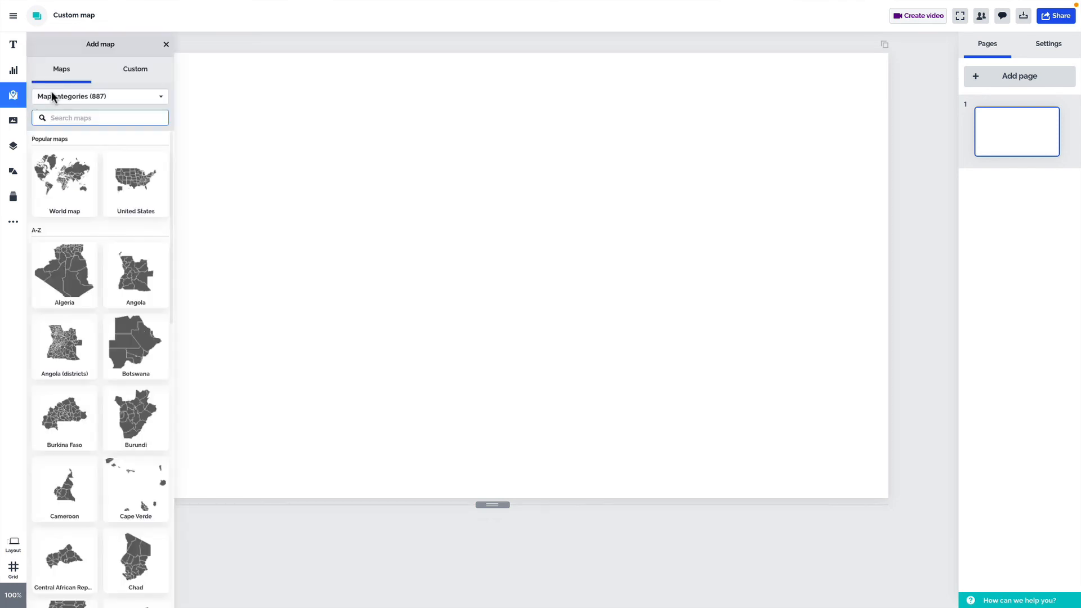
click(133, 82)
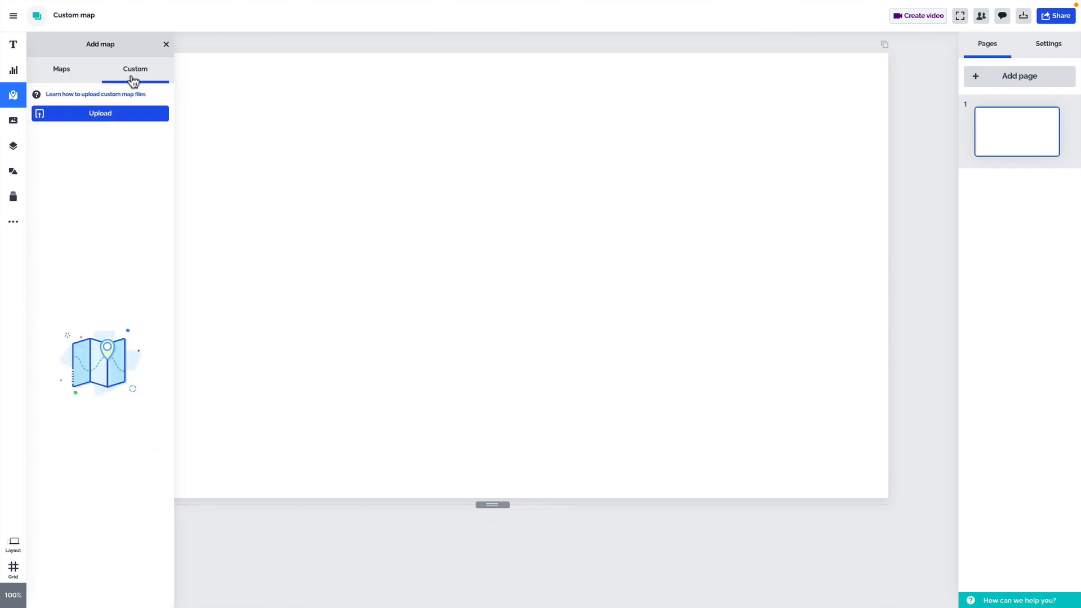
click(130, 115)
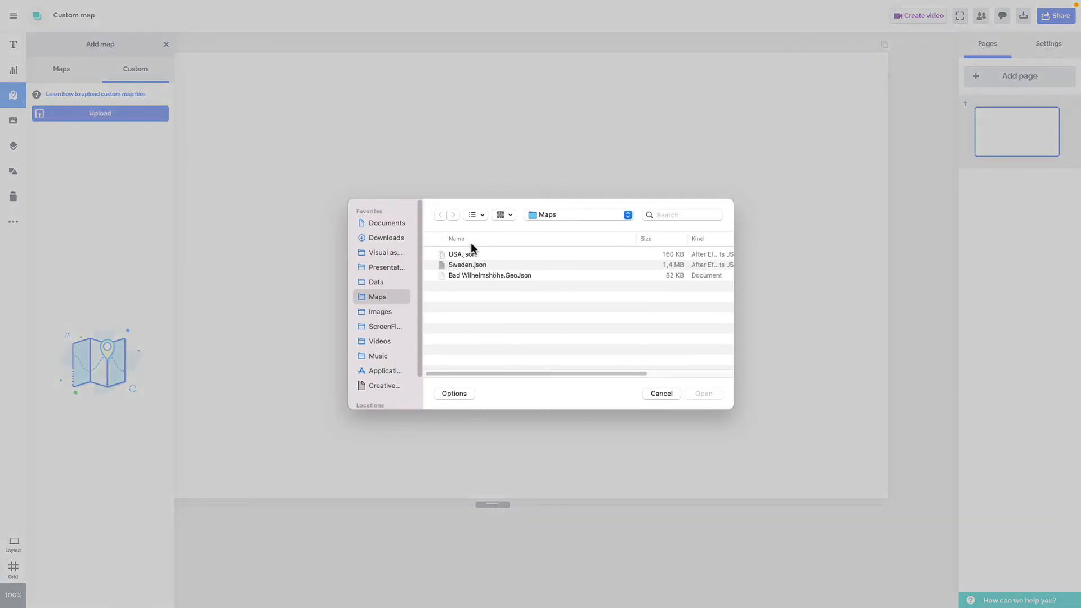
click(494, 253)
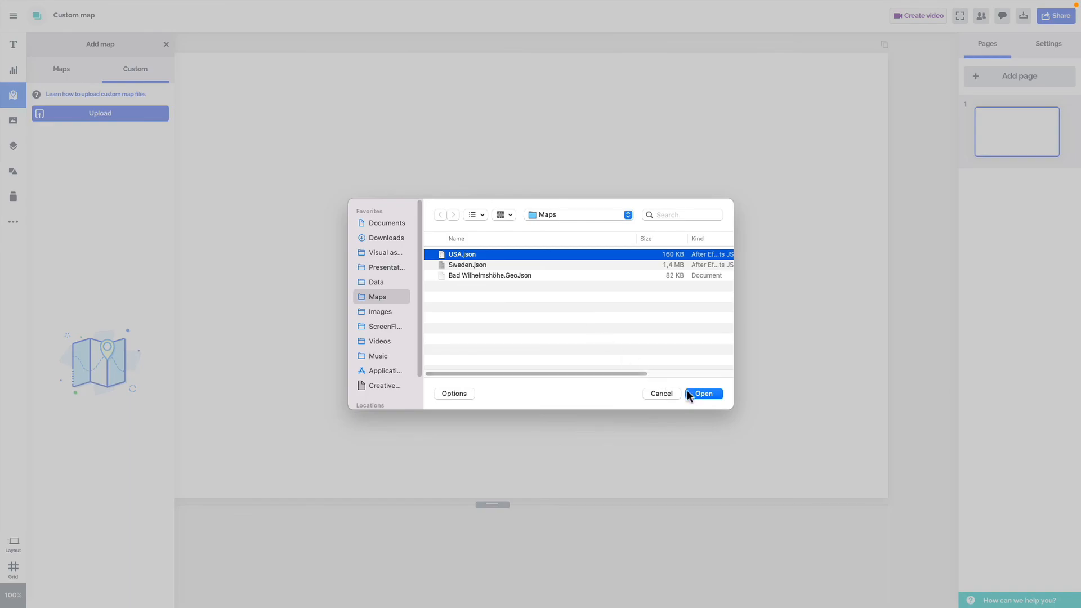
click(703, 394)
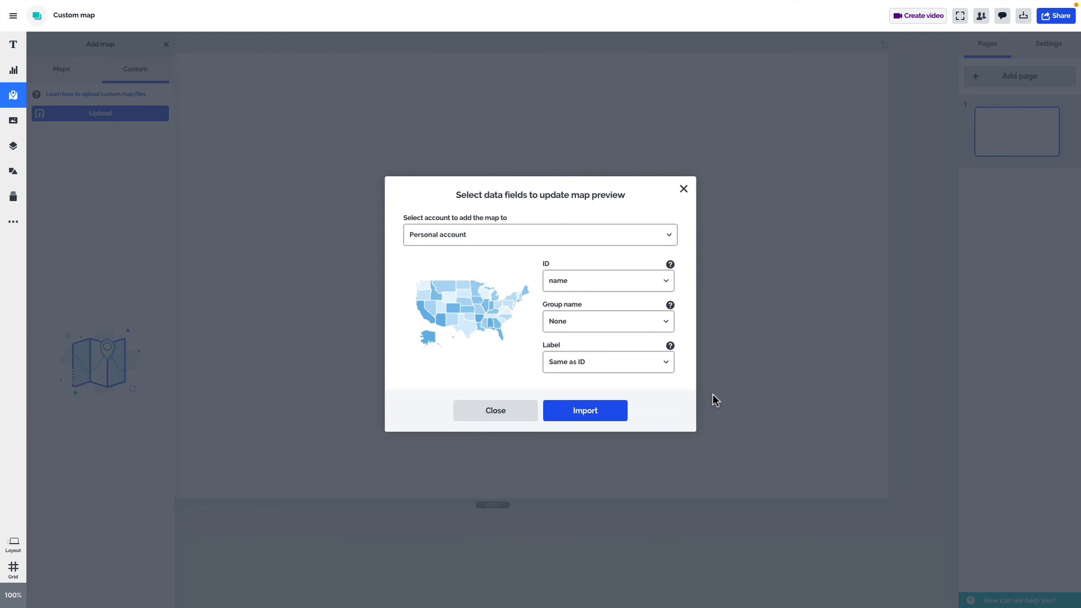
Import the uploaded map with name as the ID, region as the Group name and Same as ID as the Label
click(603, 282)
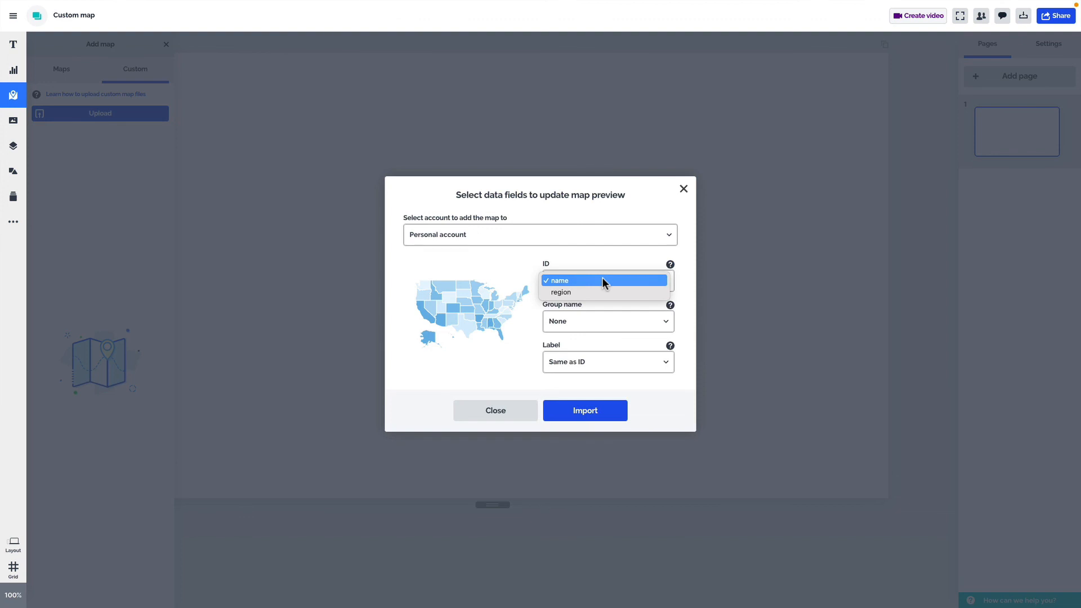
click(602, 280)
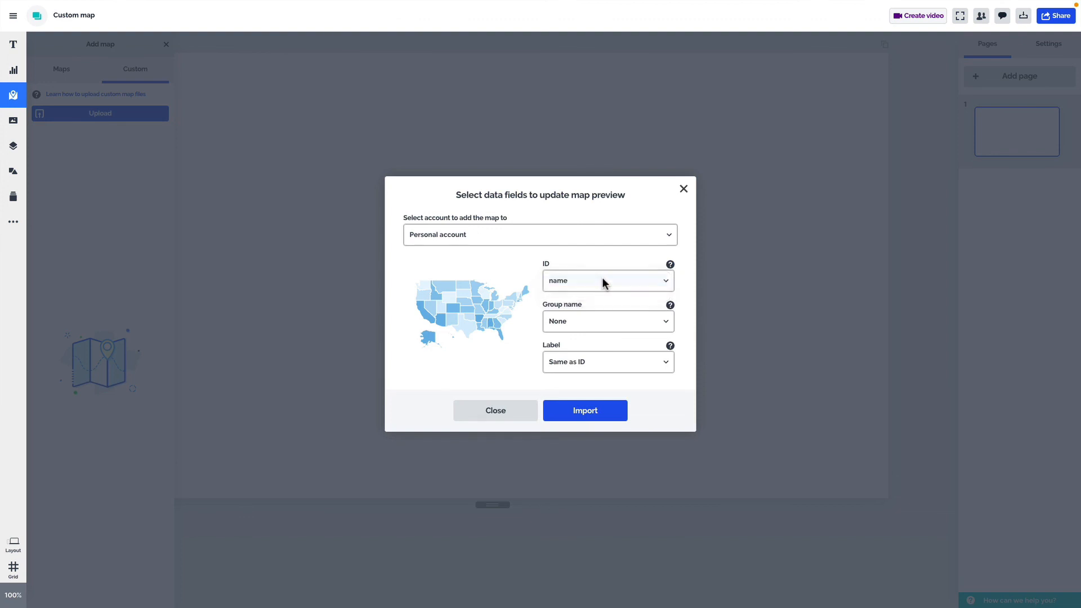
click(606, 322)
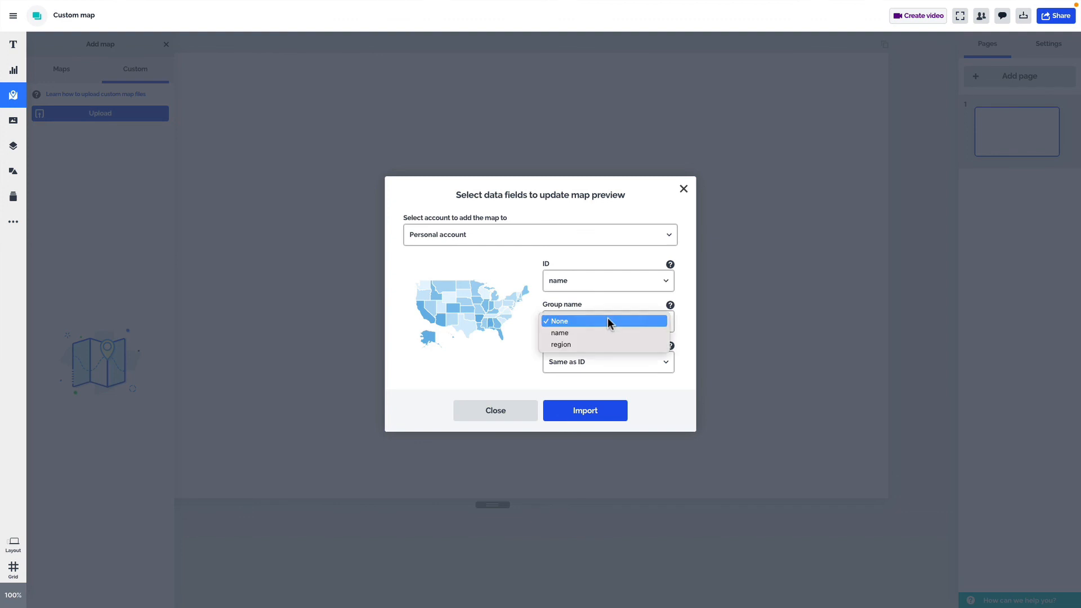
click(610, 344)
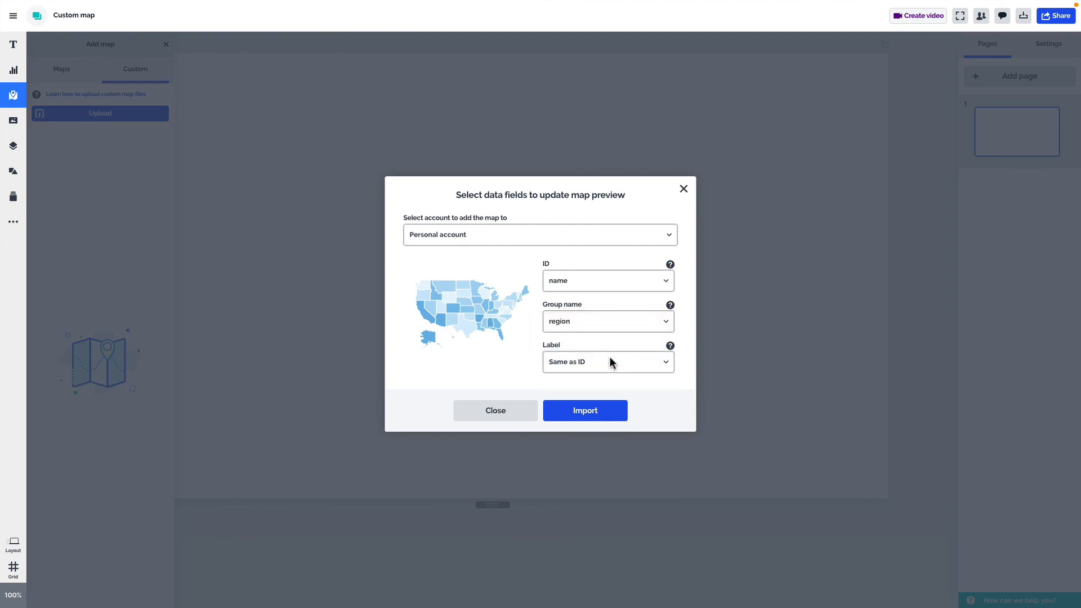
click(610, 360)
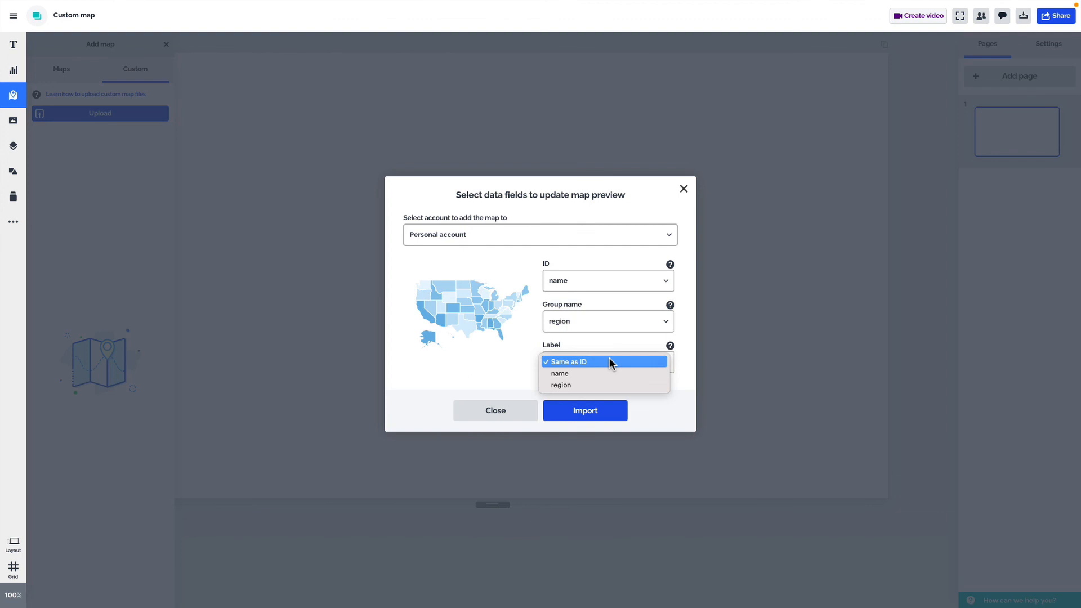
click(610, 361)
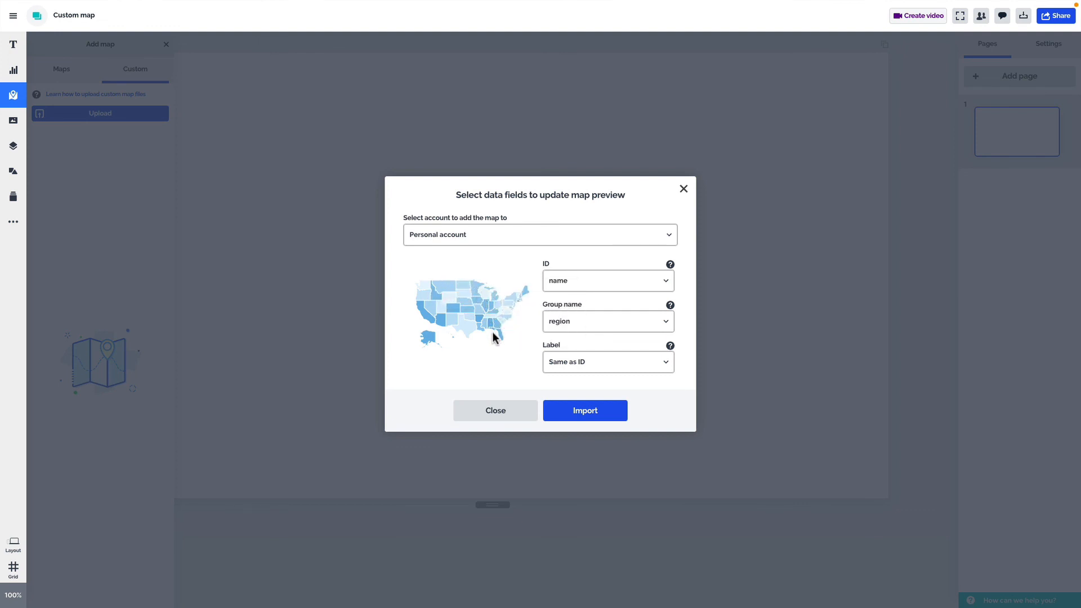
click(610, 415)
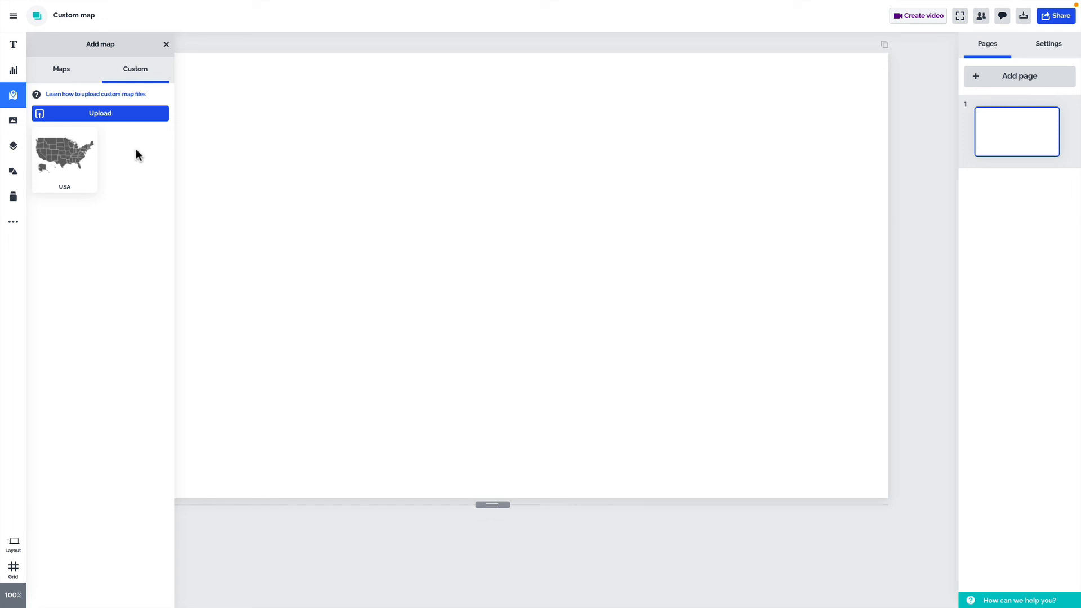
Insert the USA custom map onto the page and review the management options for its uploaded file
mouse_move(78, 161)
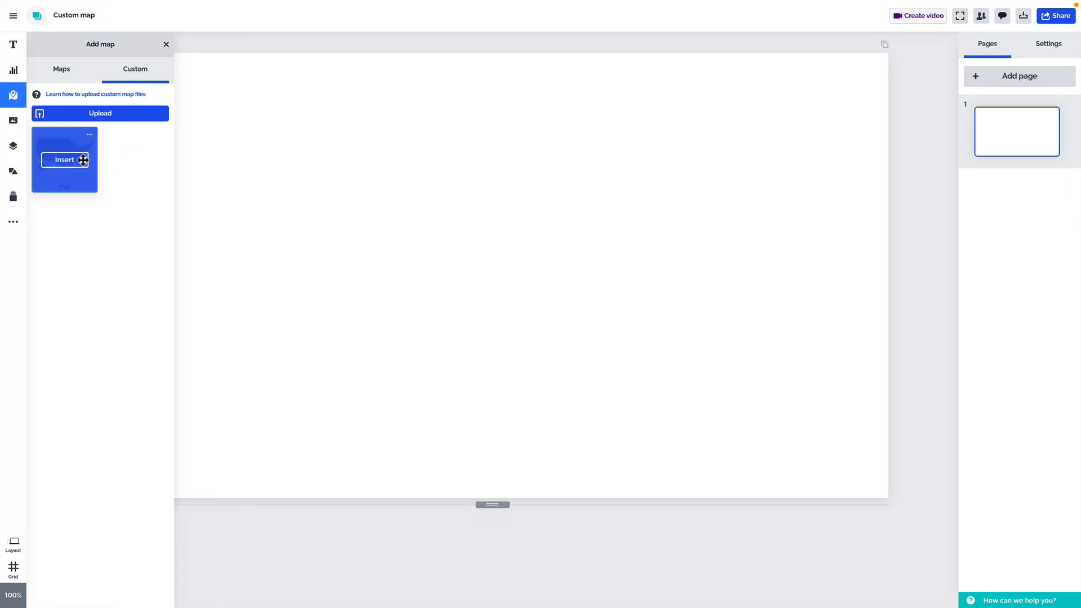
click(75, 161)
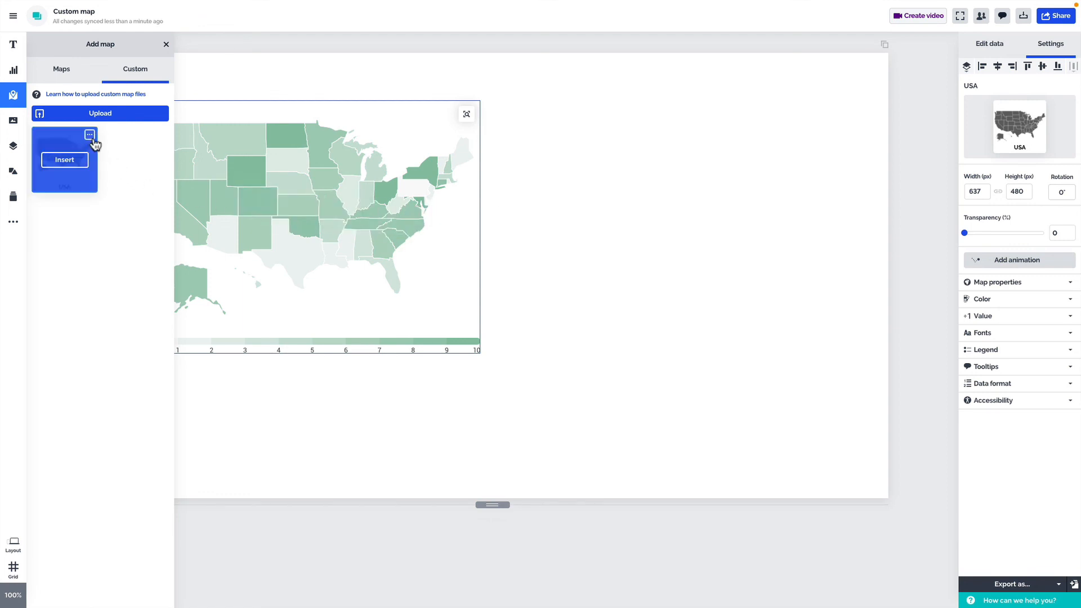
click(90, 135)
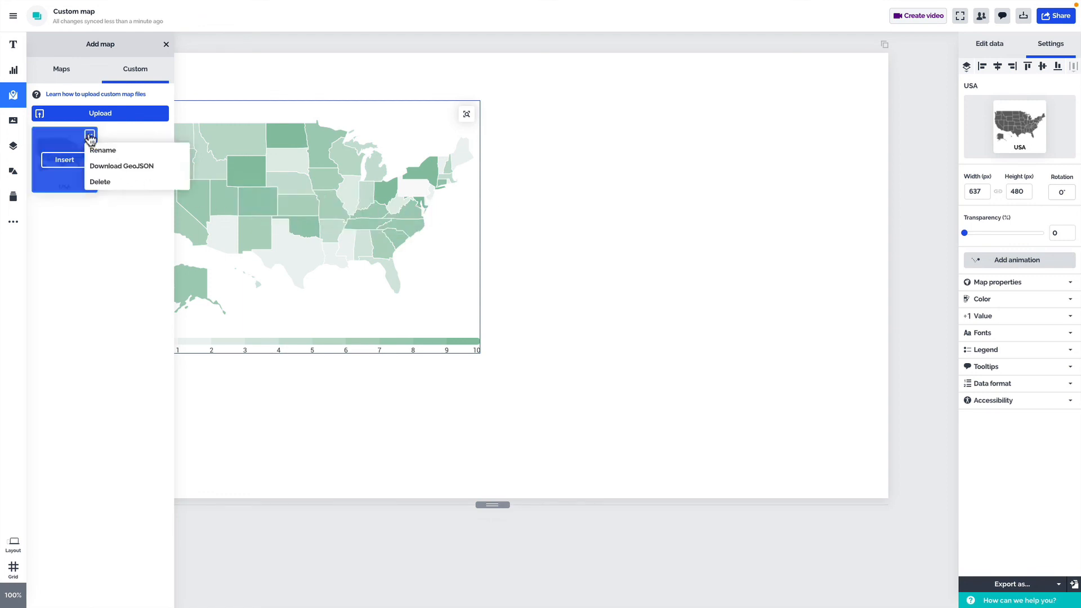
click(148, 181)
click(582, 225)
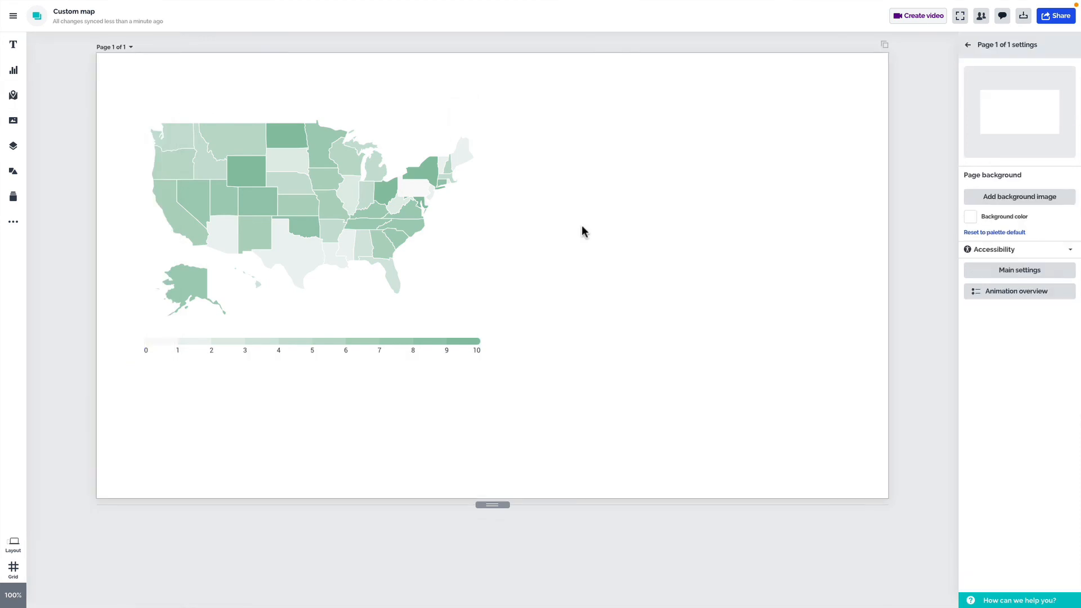